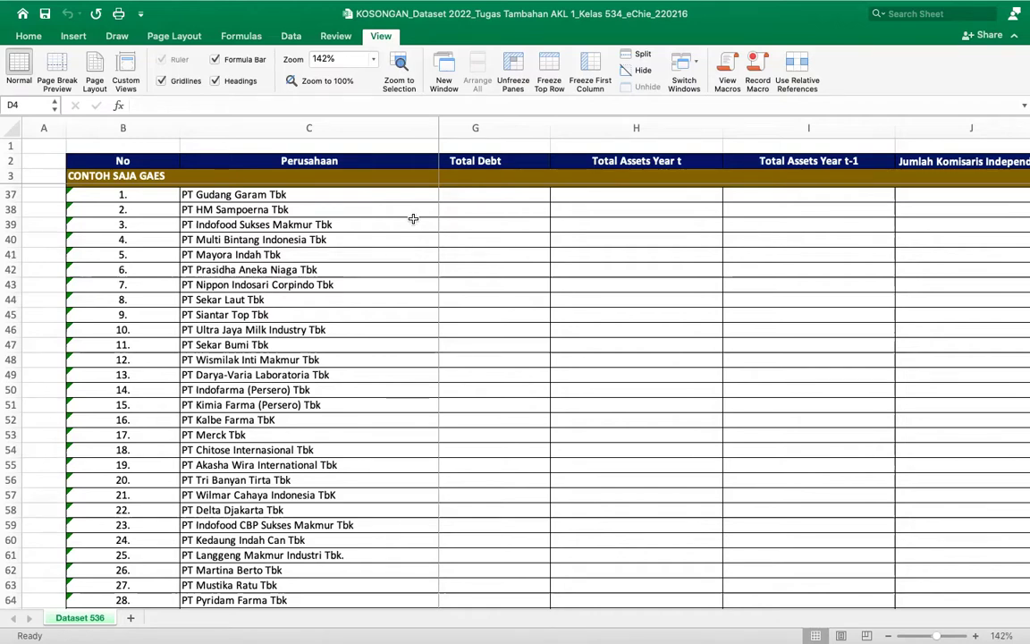
Step: Look over the dataset's column headings and the blank company rows for 2020 and 2021
scroll(631, 285, up, 3)
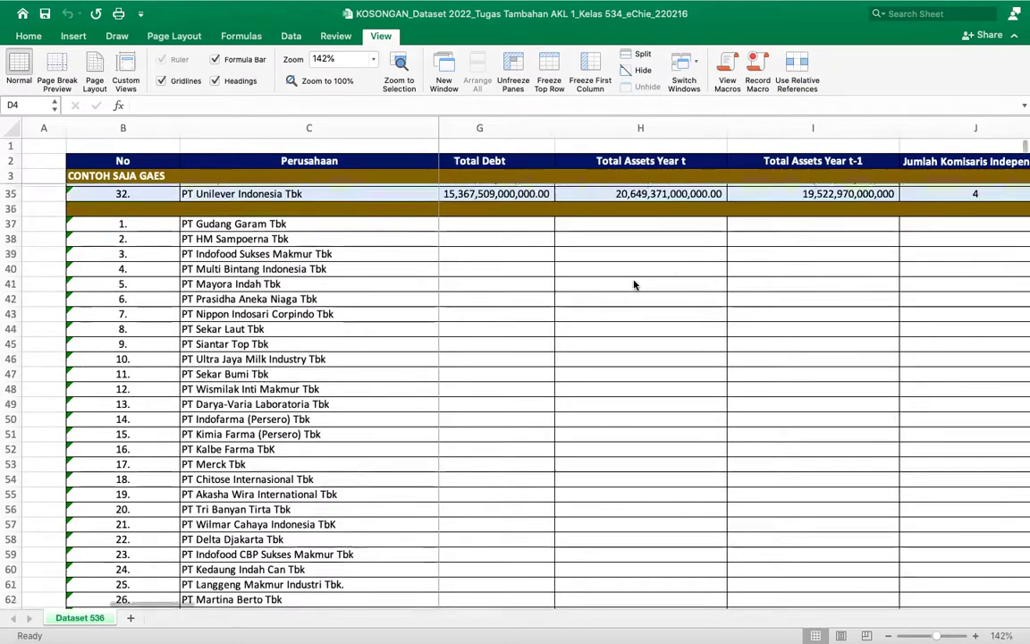
scroll(633, 285, down, 3)
scroll(633, 285, right, 2)
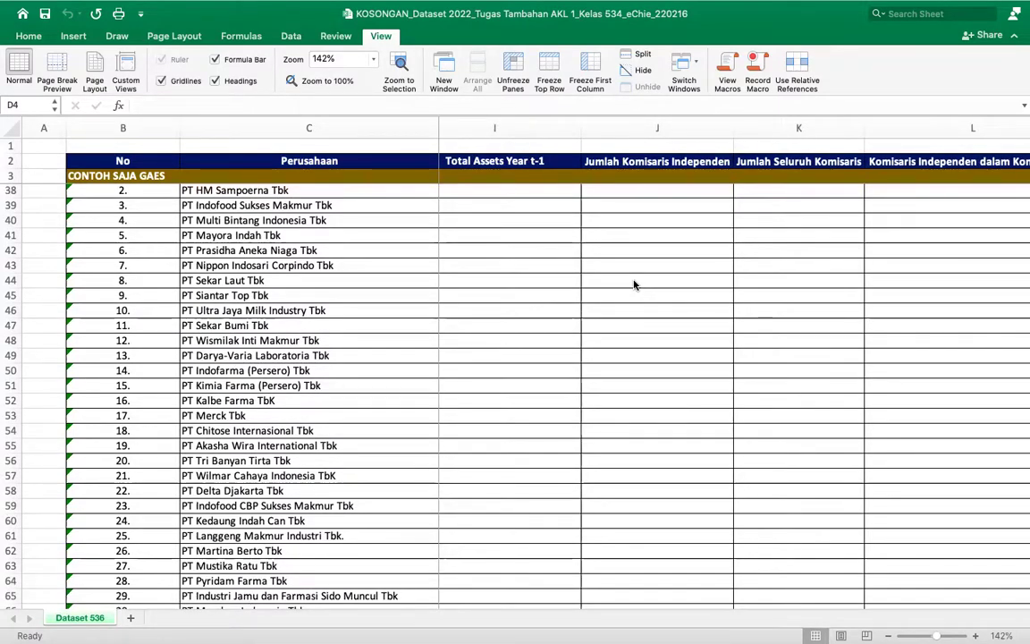
scroll(633, 285, up, 2)
scroll(633, 286, right, 2)
scroll(633, 285, left, 2)
scroll(633, 285, left, 2)
scroll(633, 286, down, 2)
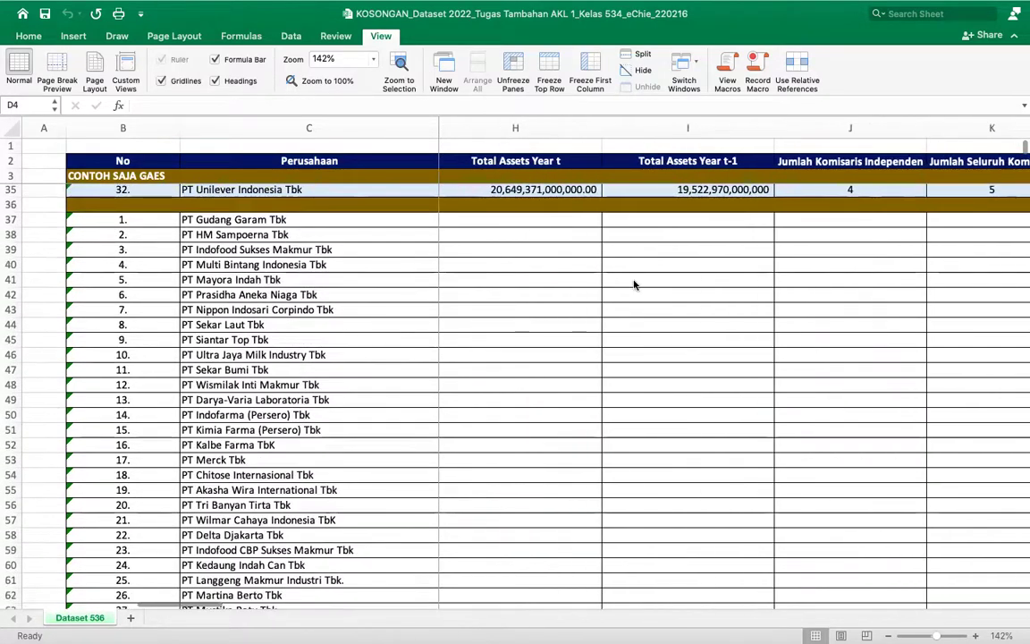
scroll(633, 285, down, 1)
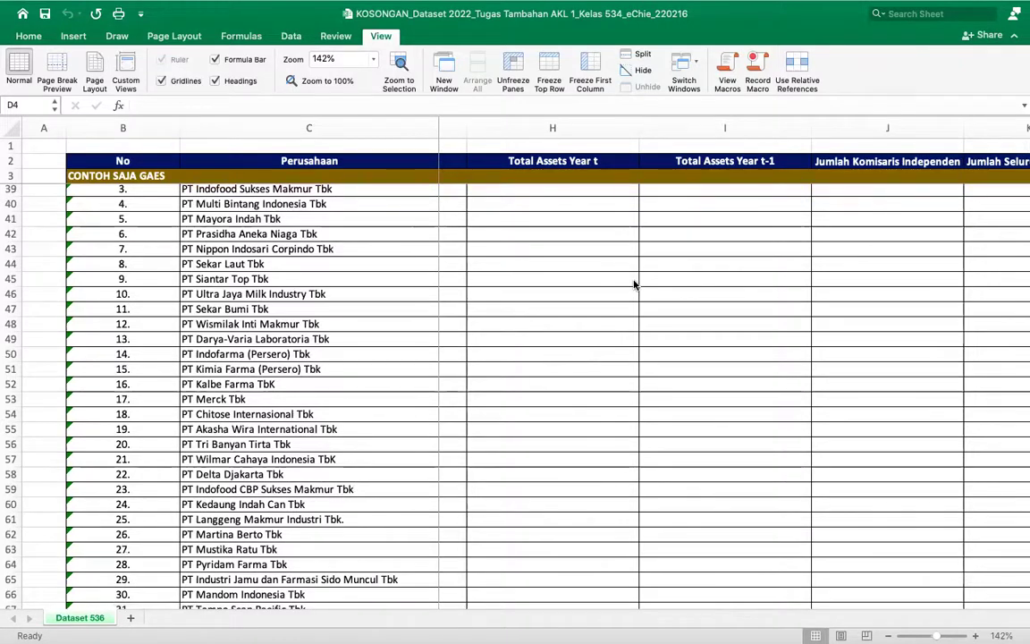
scroll(634, 285, right, 3)
scroll(634, 285, up, 1)
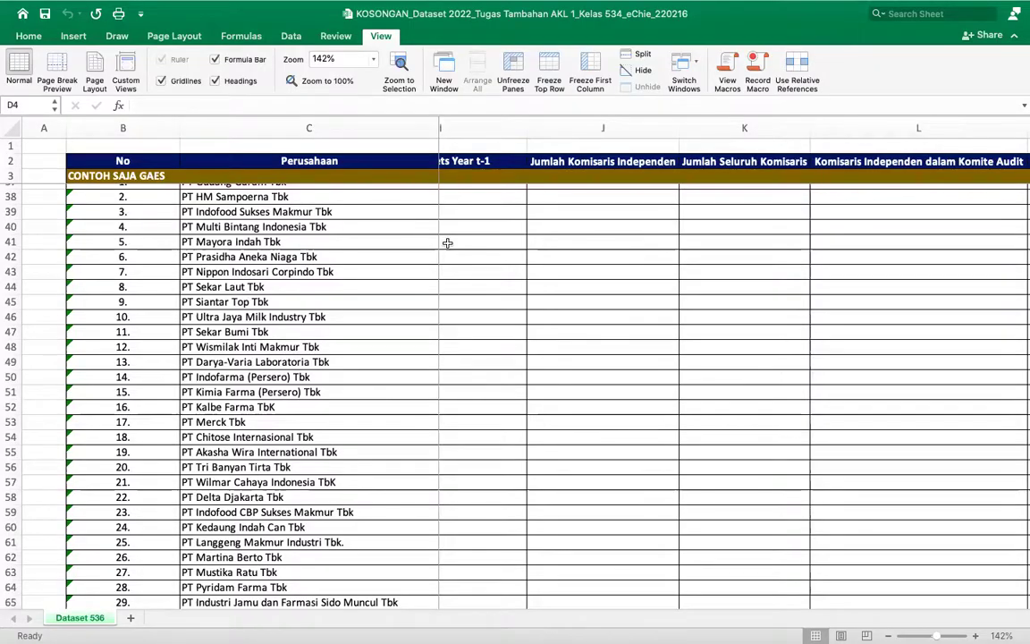
scroll(491, 242, left, 6)
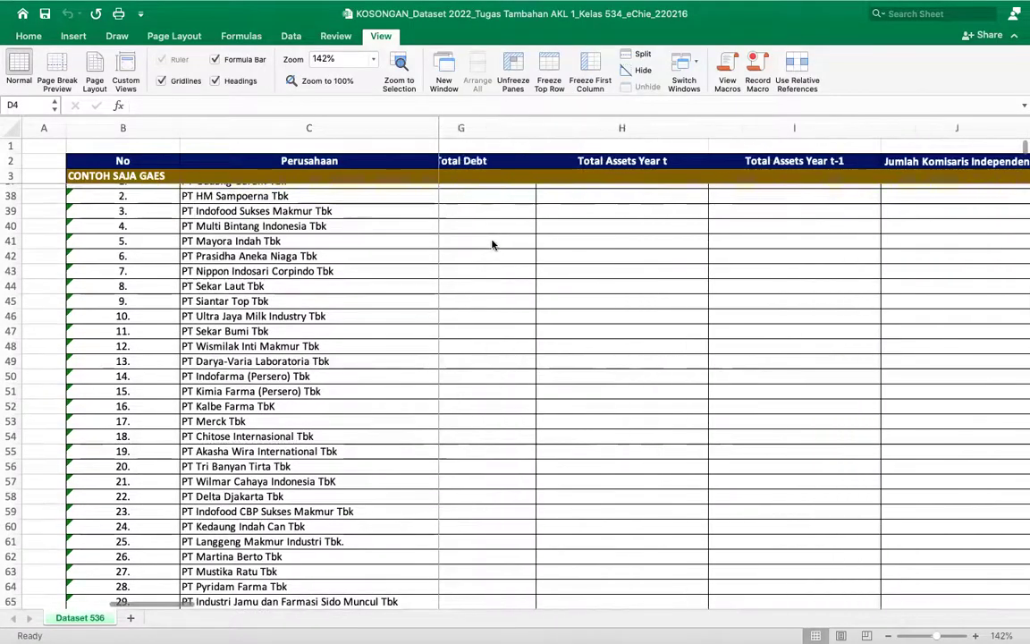
scroll(492, 244, left, 3)
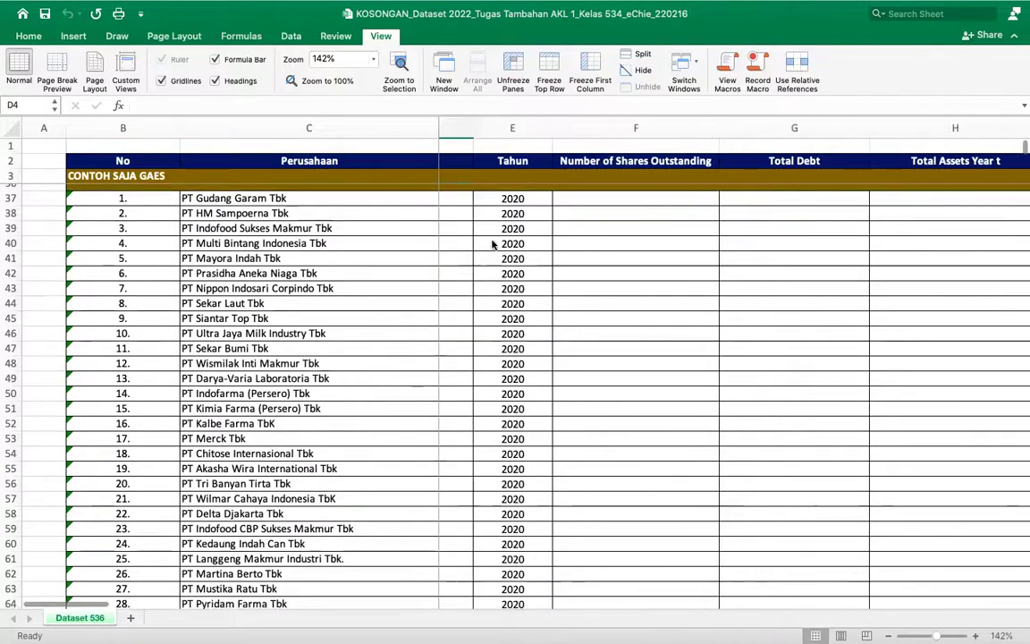
scroll(491, 242, down, 10)
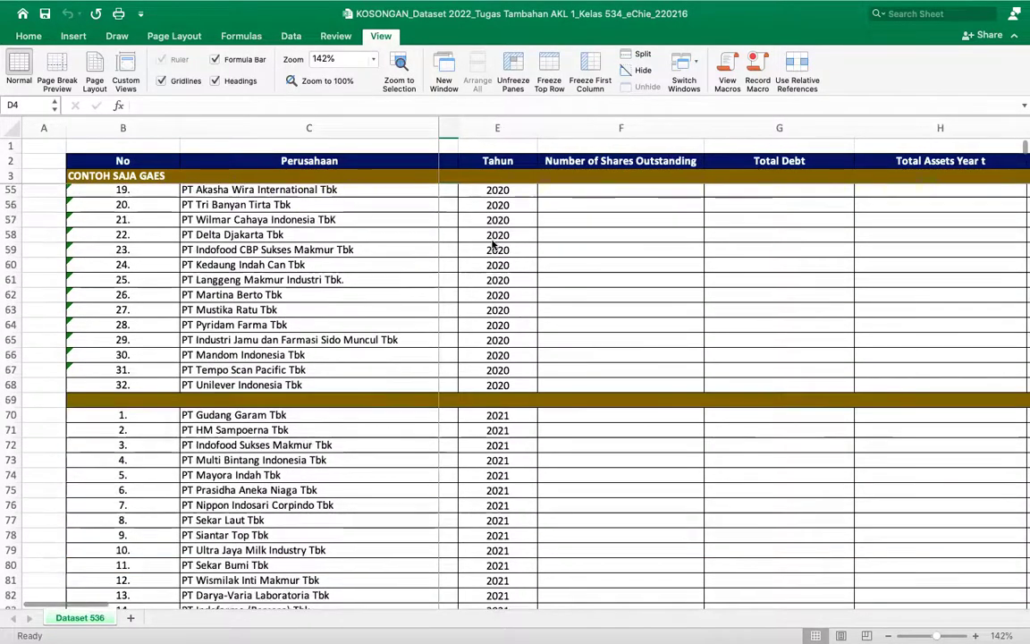
scroll(491, 242, up, 10)
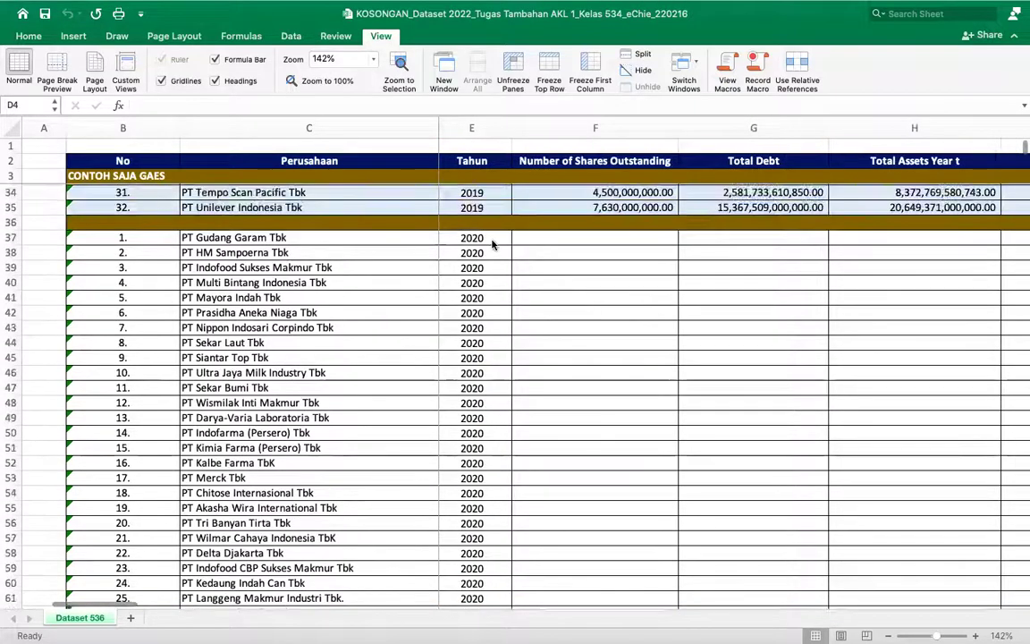
Step: Review the year, shares outstanding, total debt and total assets columns for PT Gudang Garam Tbk's 2020 row
click(612, 220)
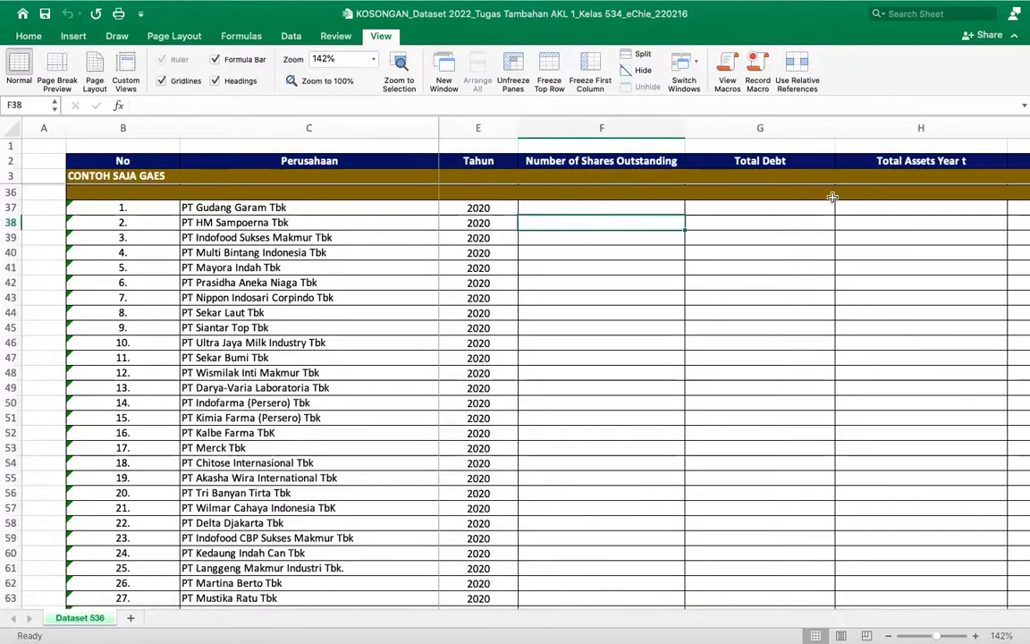
click(776, 204)
scroll(776, 204, right, 4)
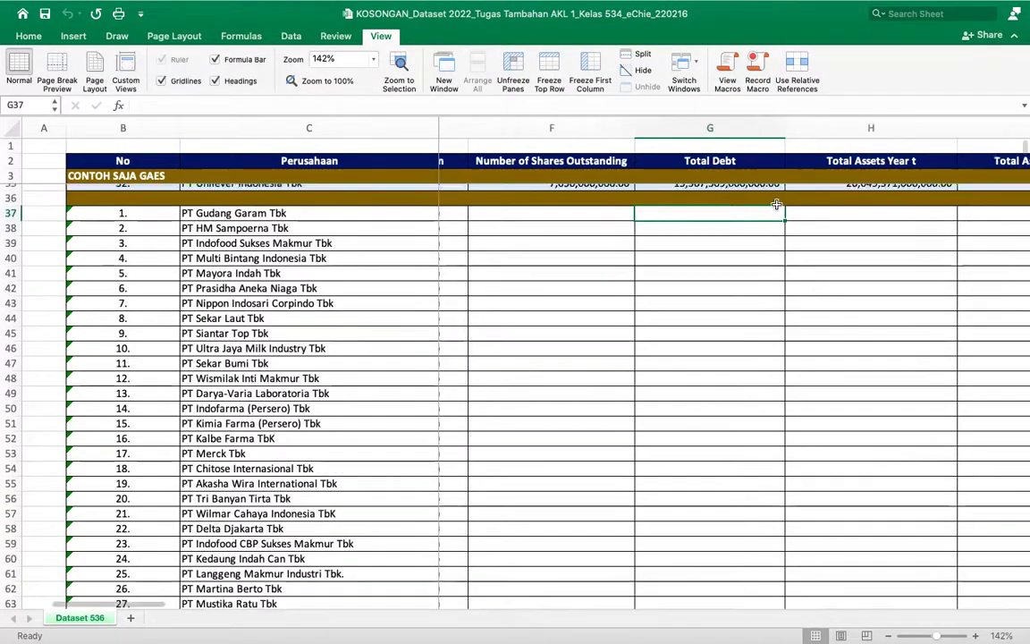
click(701, 211)
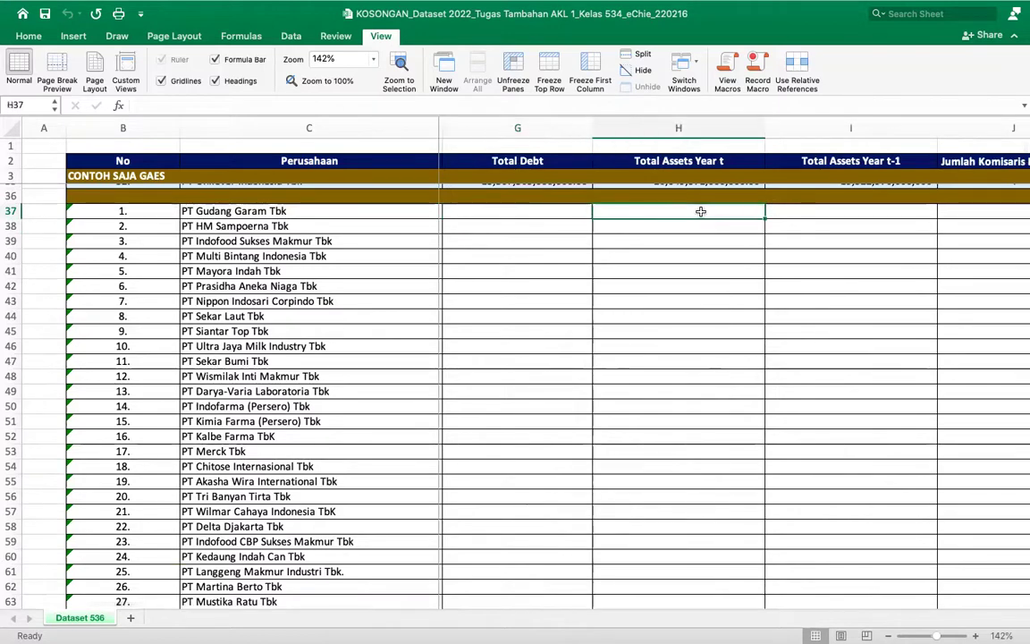
scroll(701, 211, left, 5)
scroll(701, 211, right, 5)
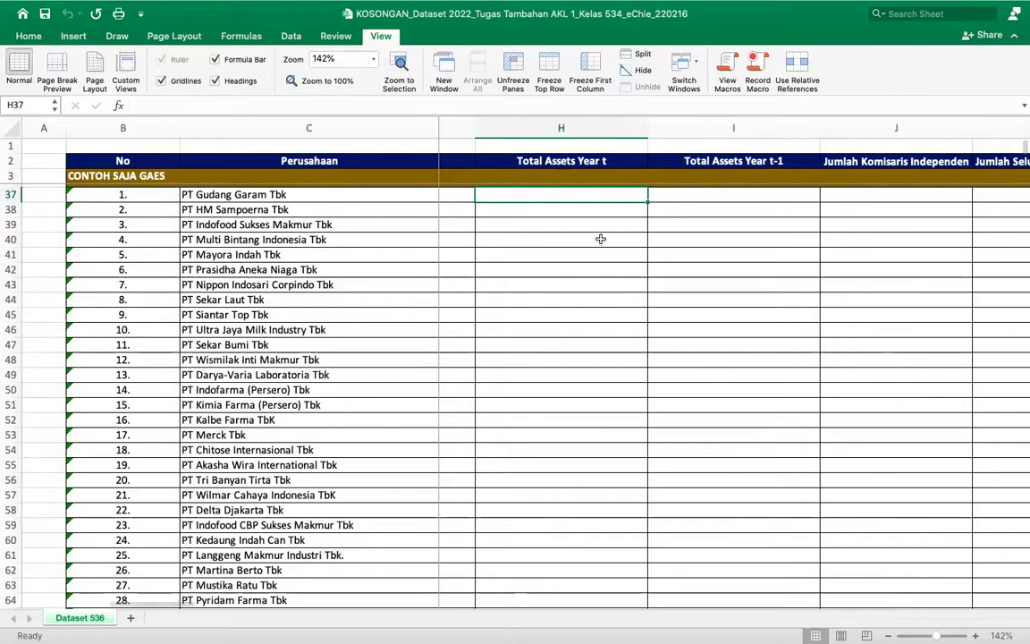
scroll(600, 237, left, 5)
scroll(600, 237, up, 2)
scroll(600, 235, right, 1)
scroll(626, 230, down, 1)
click(703, 226)
scroll(701, 223, right, 5)
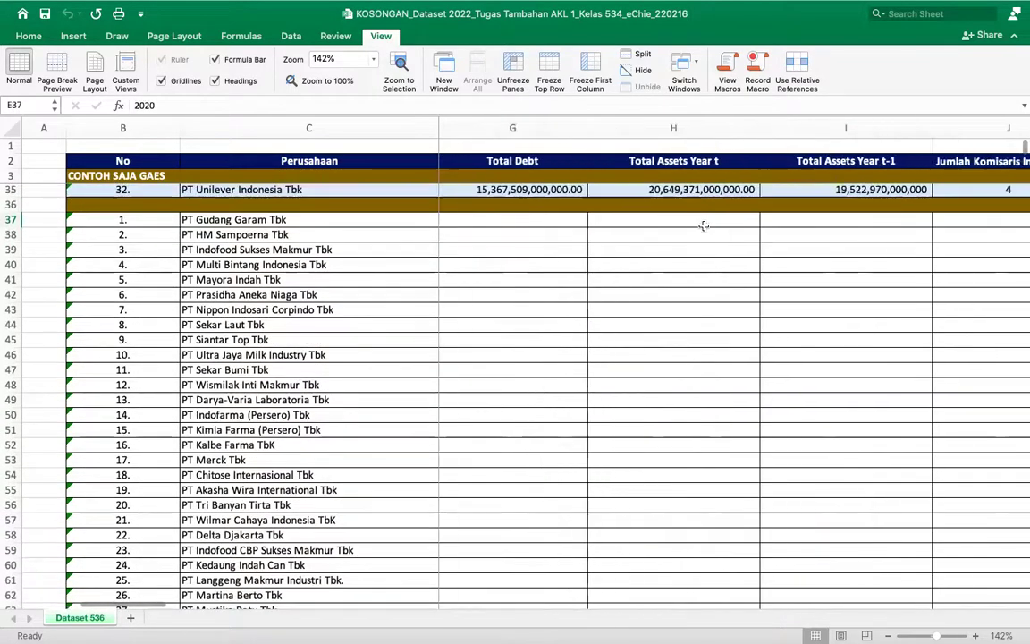
scroll(667, 254, left, 3)
scroll(667, 254, down, 1)
scroll(666, 254, left, 2)
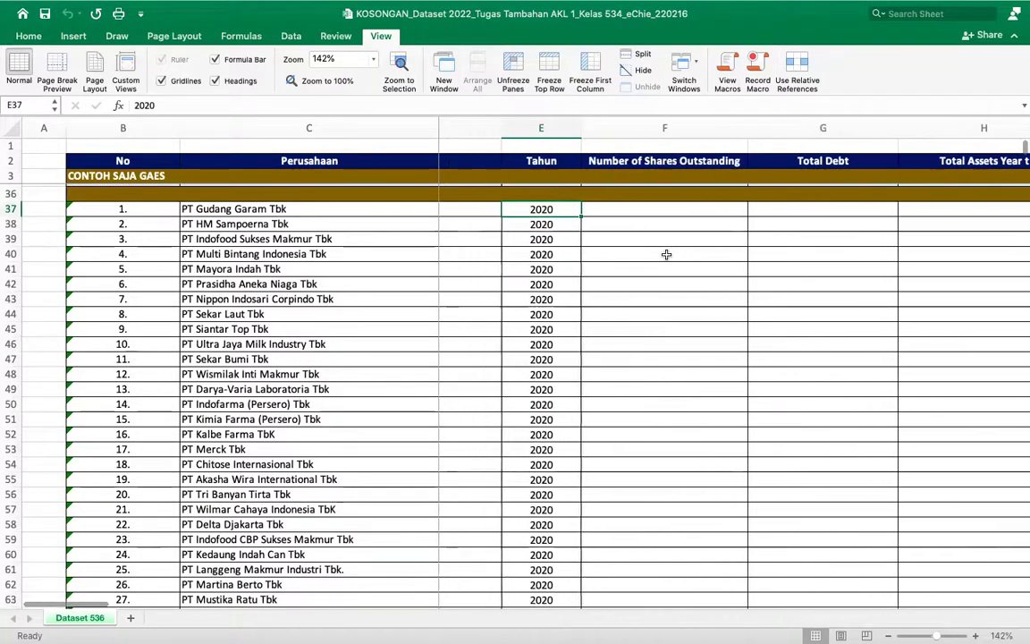
scroll(666, 254, up, 1)
scroll(563, 225, right, 3)
scroll(563, 226, up, 1)
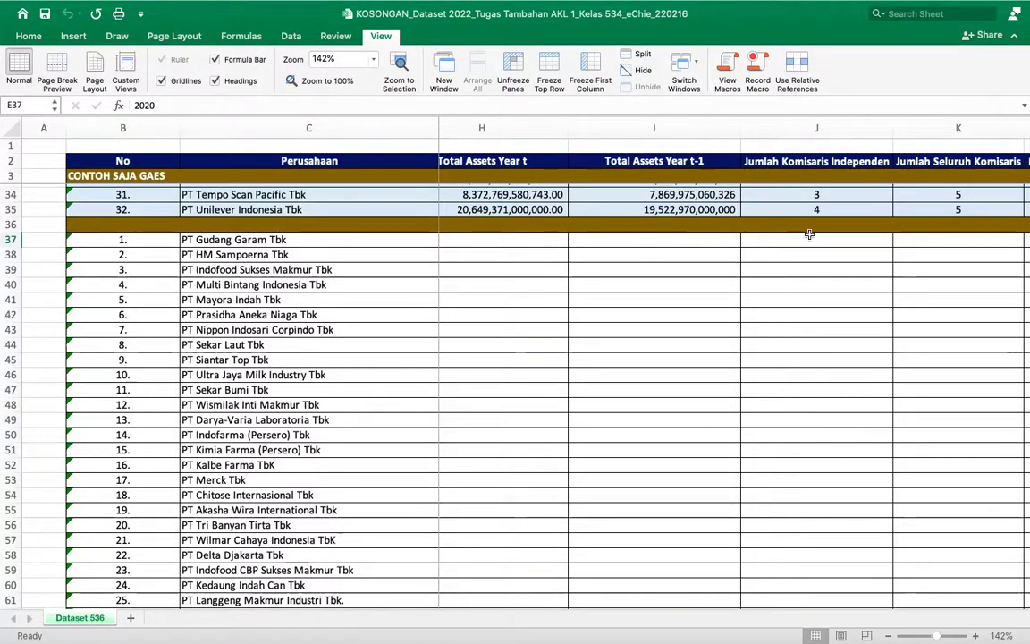
Step: Review row 37's remaining columns, from independent commissioners and audit committee through management-held shares, comprehensive income and total employee expense
scroll(808, 234, right, 4)
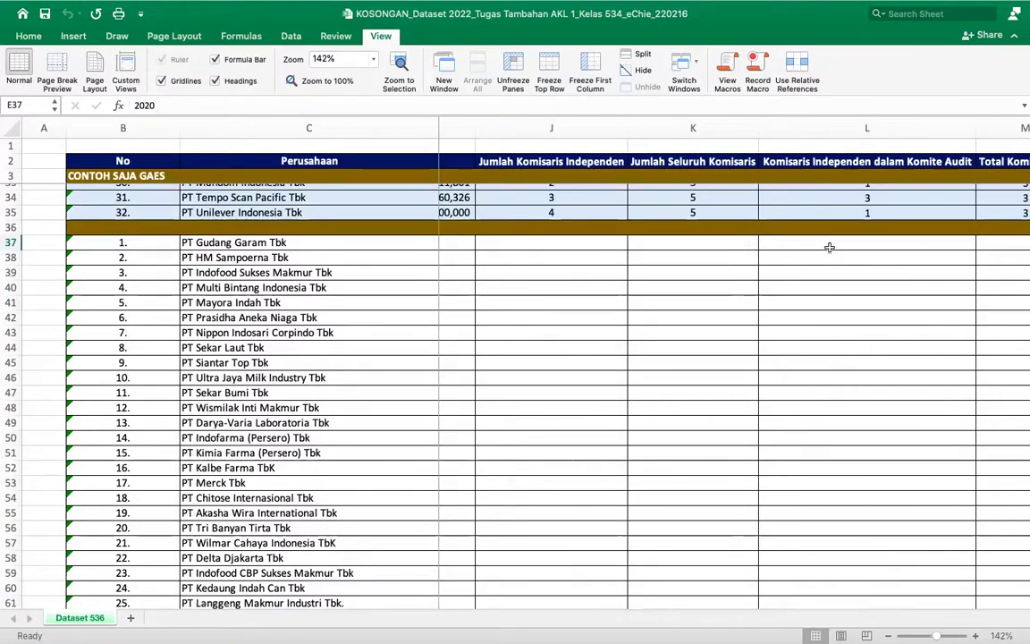
scroll(616, 120, right, 2)
click(628, 161)
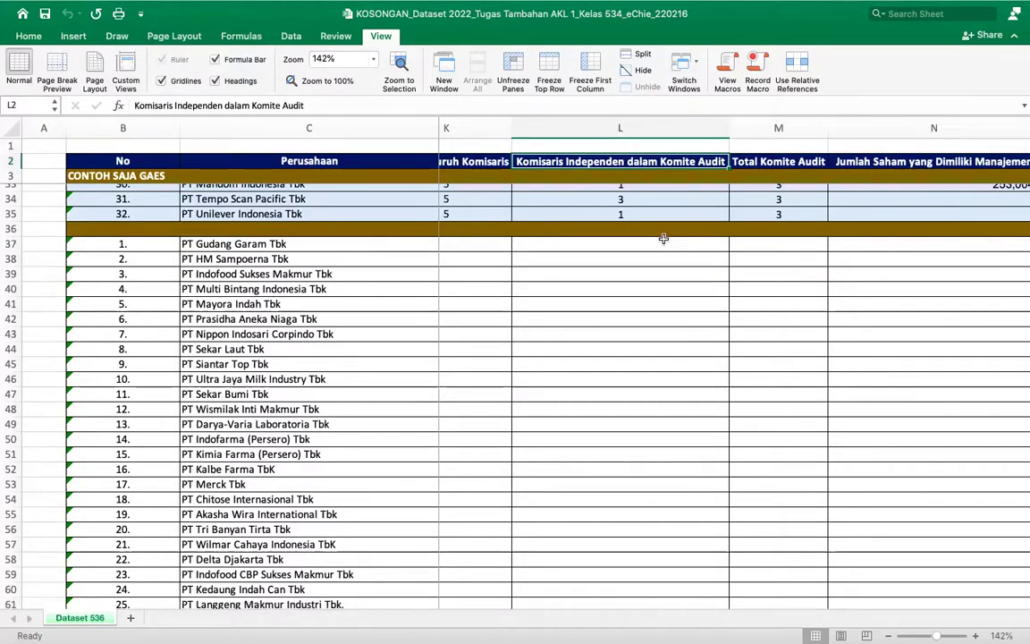
click(785, 241)
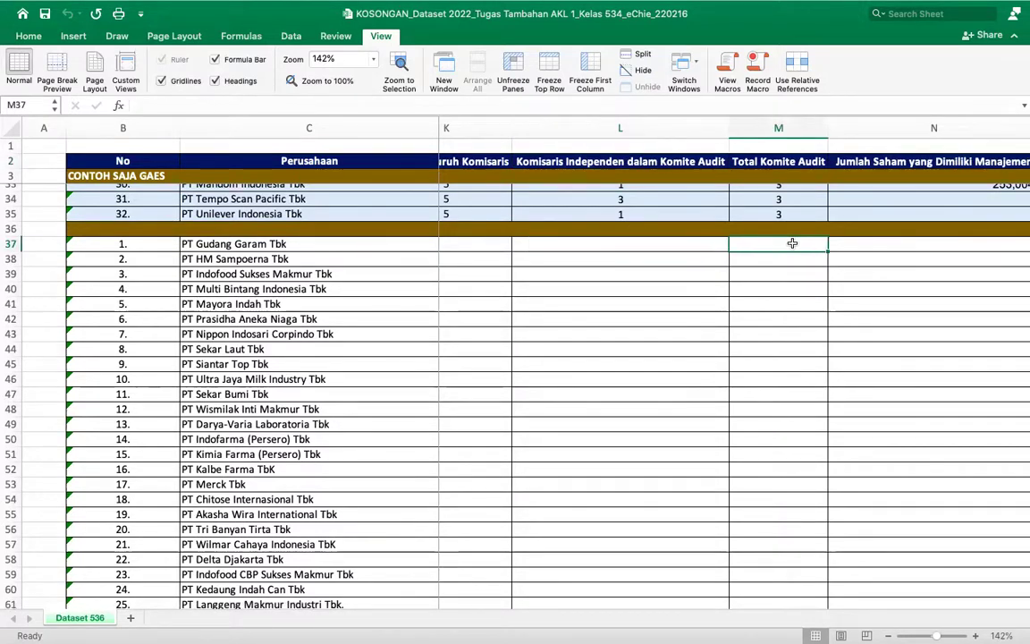
scroll(792, 243, right, 3)
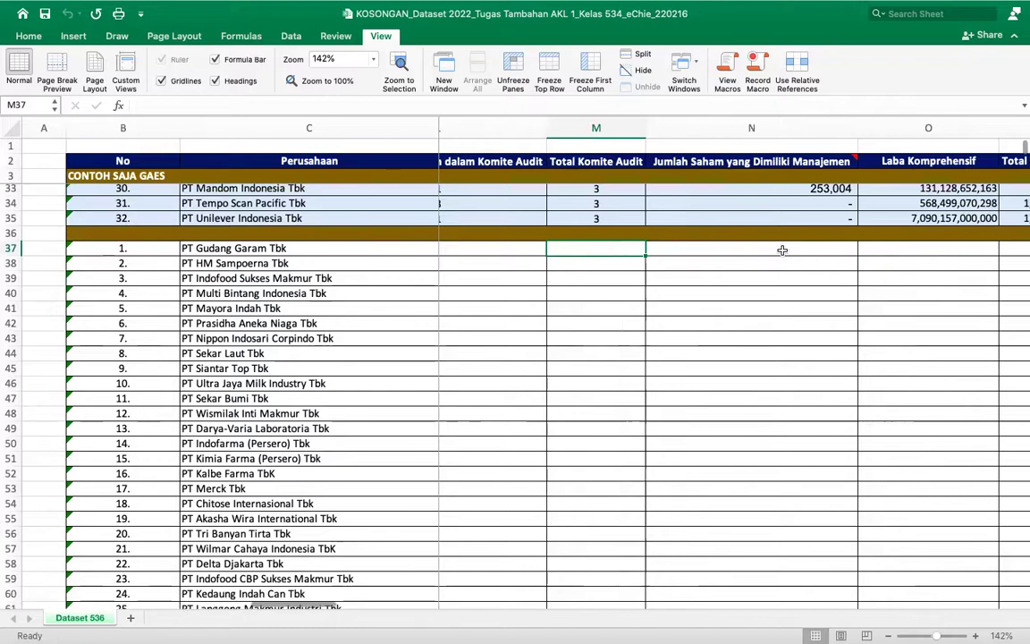
click(781, 250)
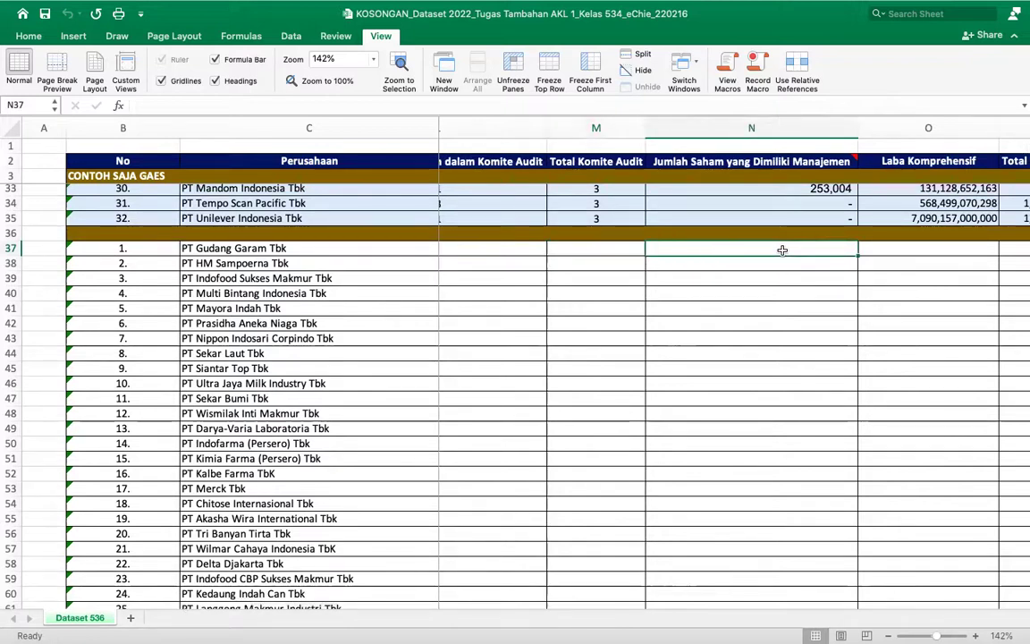
scroll(781, 250, right, 3)
click(786, 245)
click(906, 241)
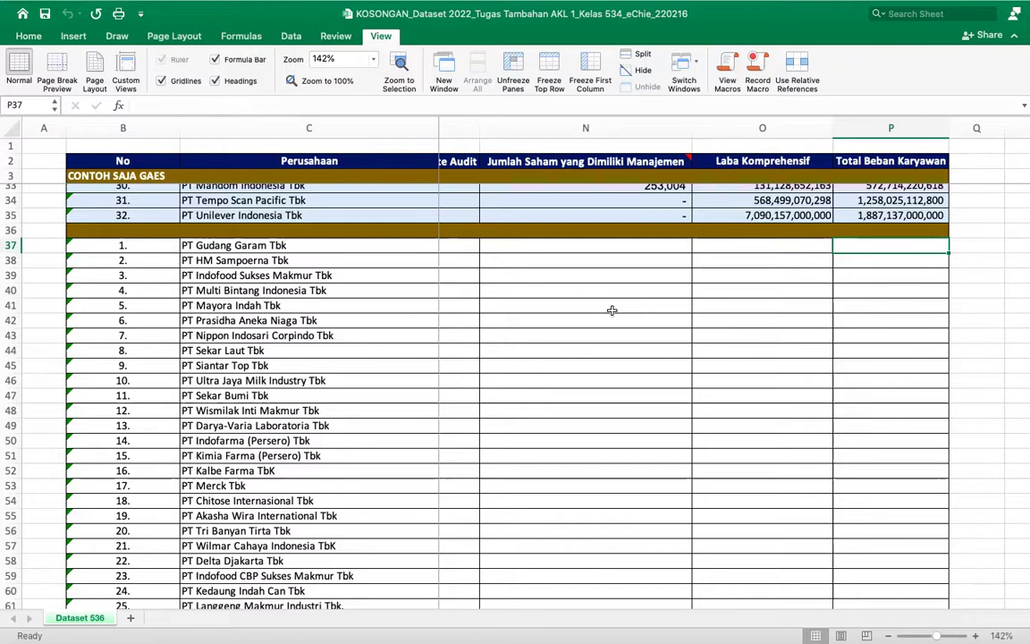
Step: Choose the responsible person's name as PIC for PT Gudang Garam Tbk in row 37 and select its 2020 year cell
scroll(611, 310, left, 10)
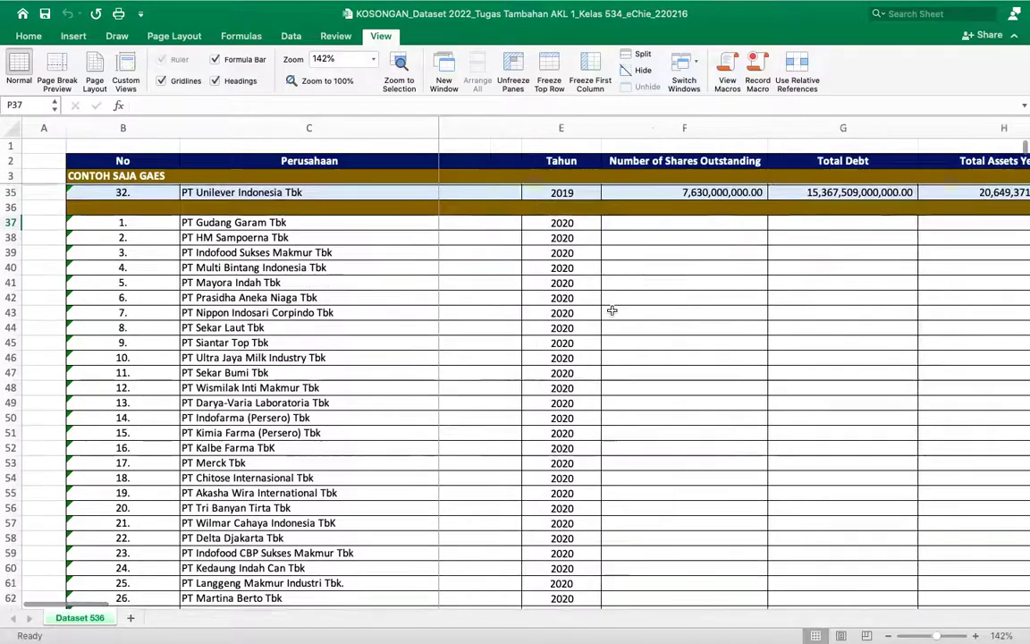
scroll(612, 310, left, 5)
scroll(612, 310, up, 2)
scroll(612, 310, down, 2)
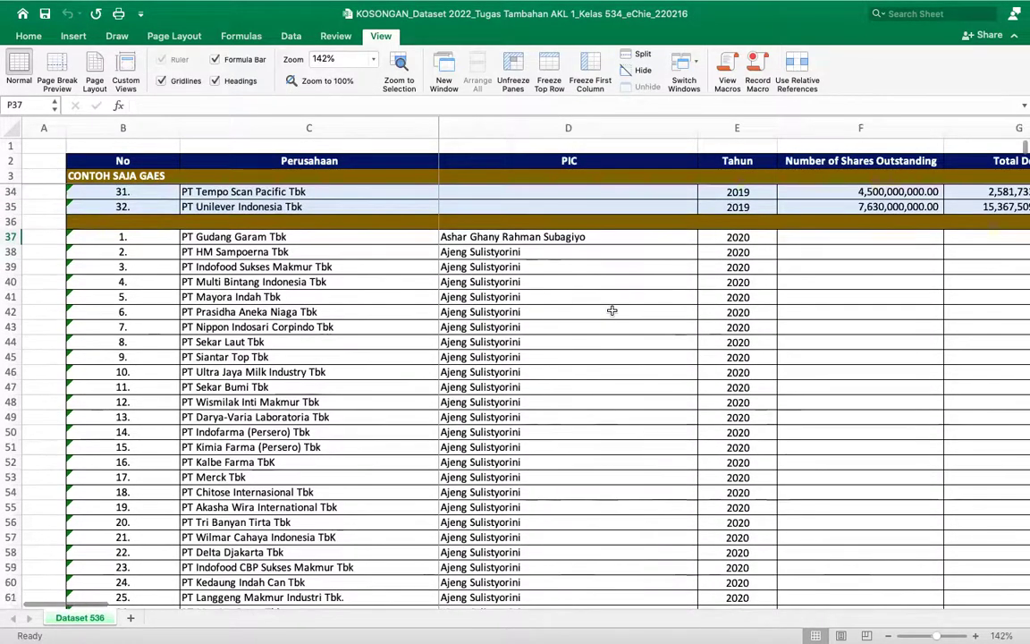
scroll(664, 207, down, 2)
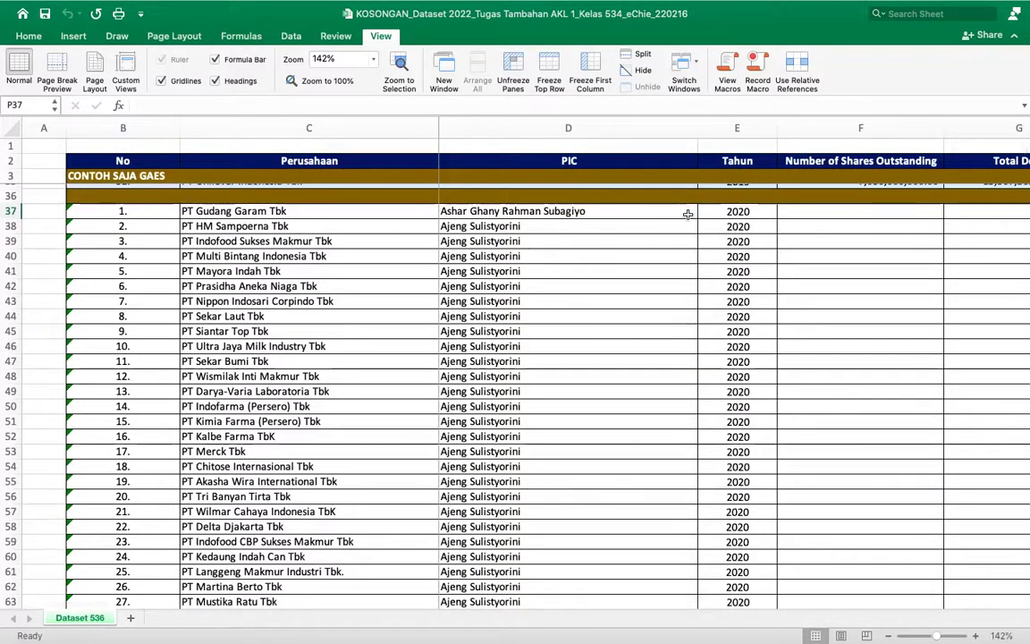
click(687, 211)
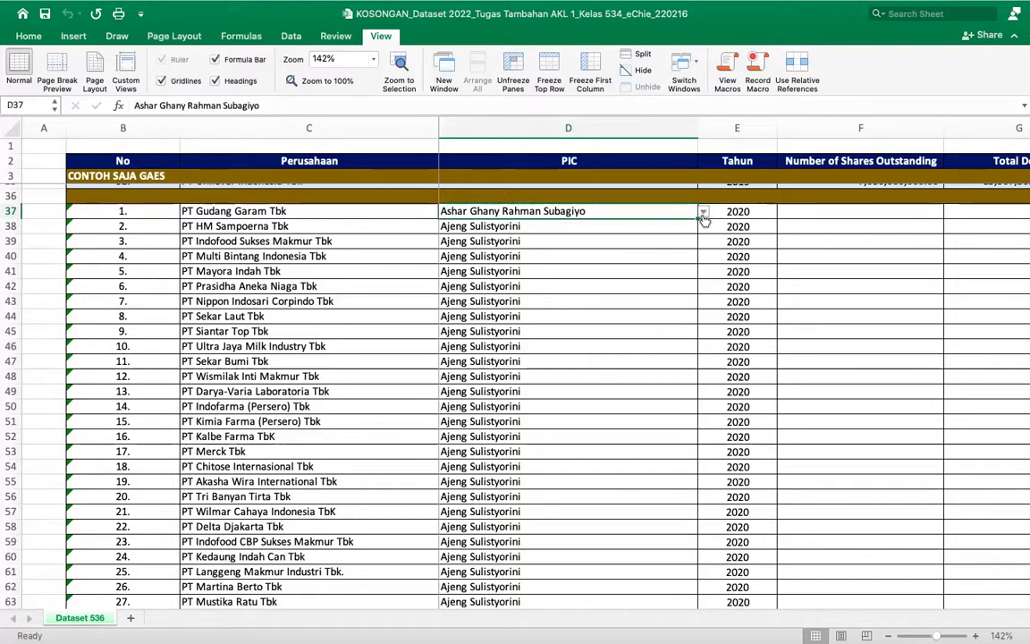
click(703, 214)
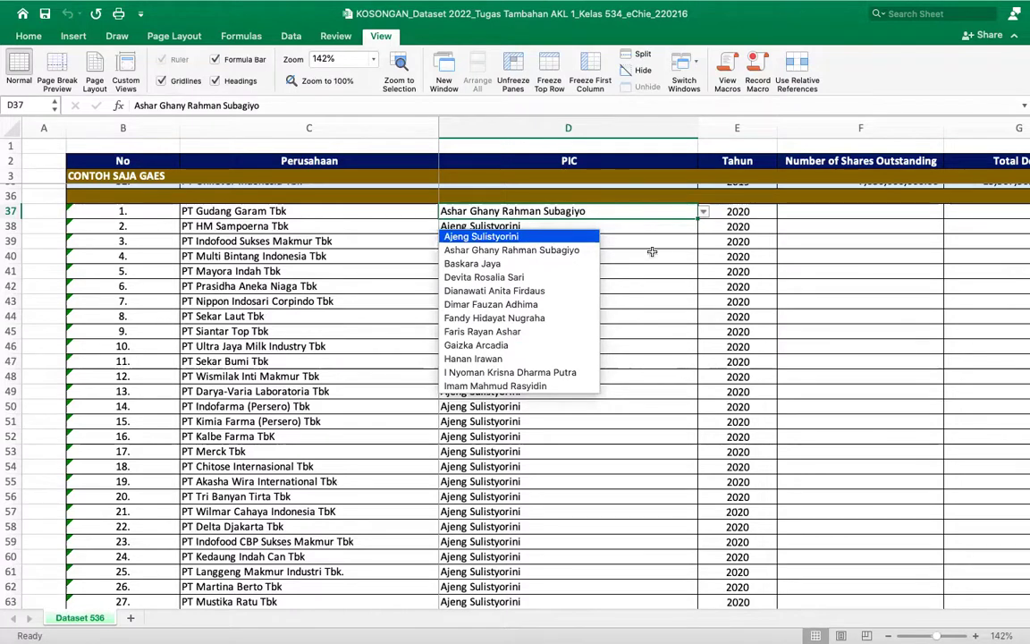
click(590, 251)
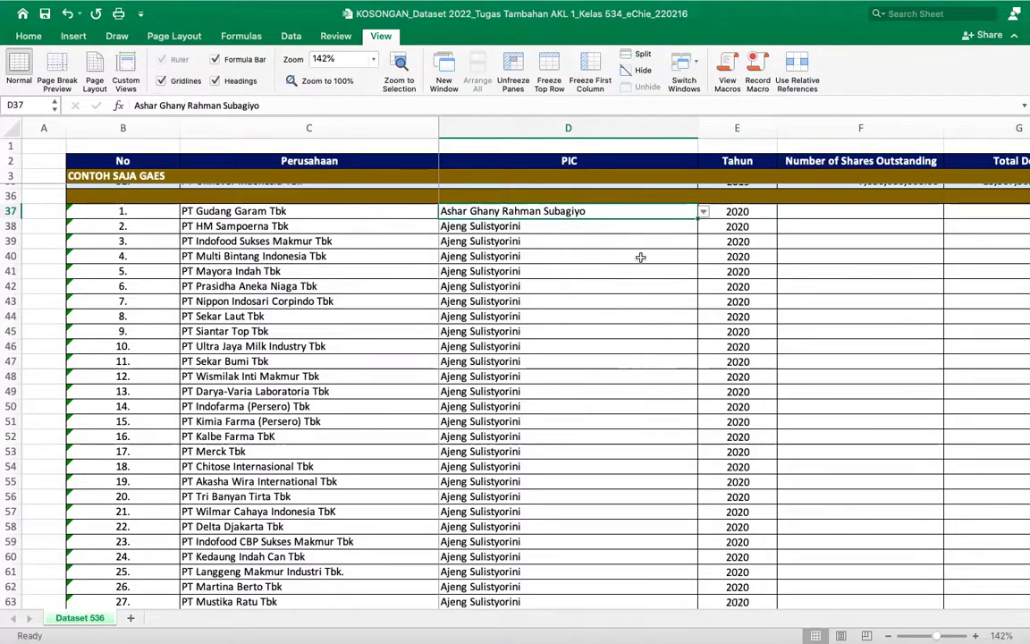
scroll(640, 256, up, 1)
scroll(640, 257, right, 1)
click(668, 239)
click(672, 229)
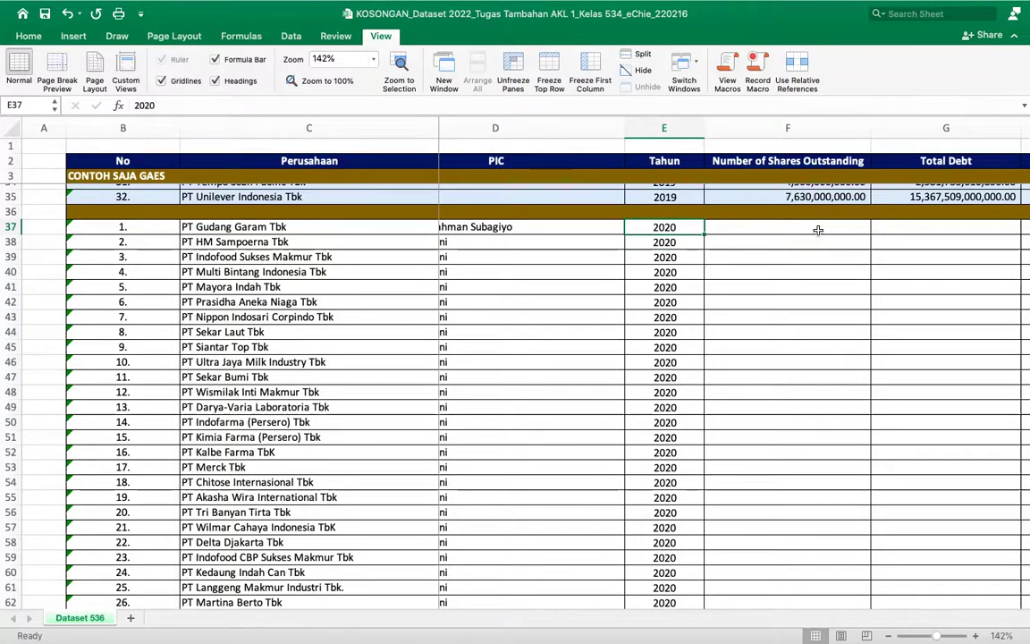
Step: Switch to Chrome and open the listed companies' Laporan Keuangan dan Tahunan page from the IDX home page
key(super+Tab)
click(523, 123)
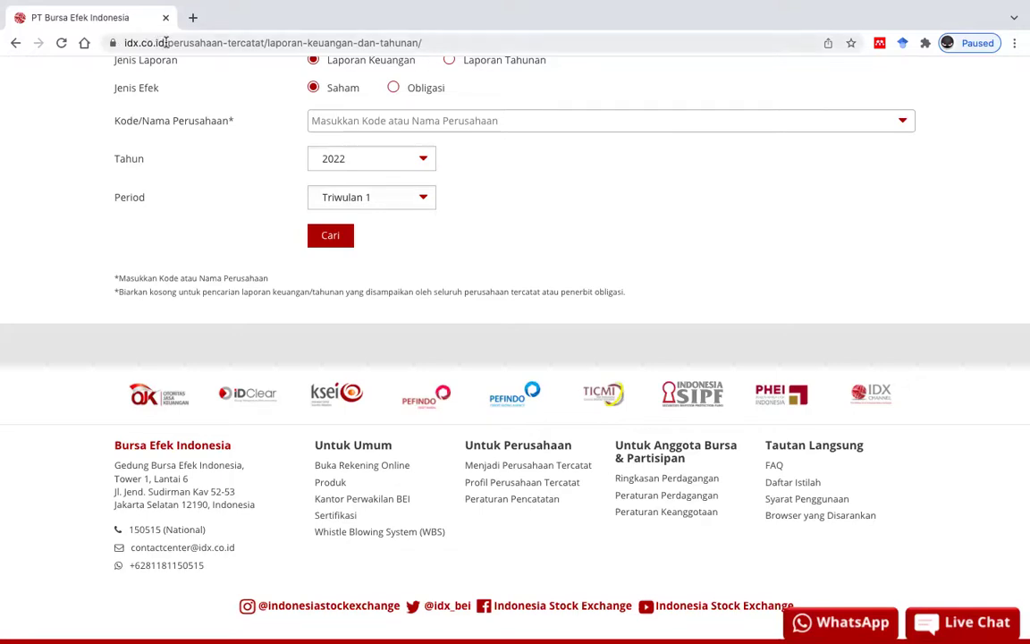
scroll(204, 115, up, 3)
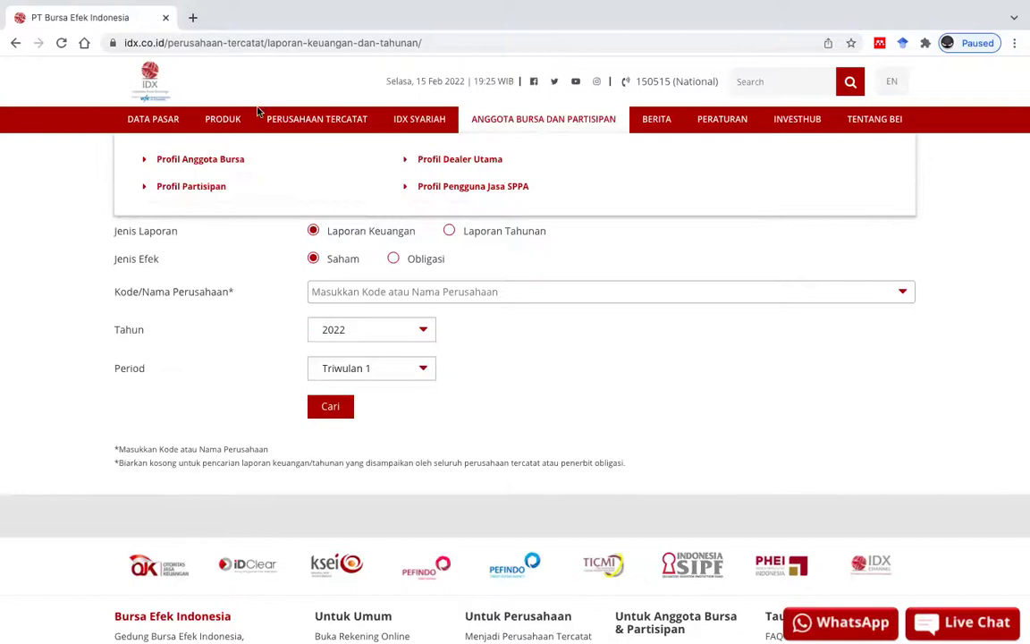
mouse_move(167, 116)
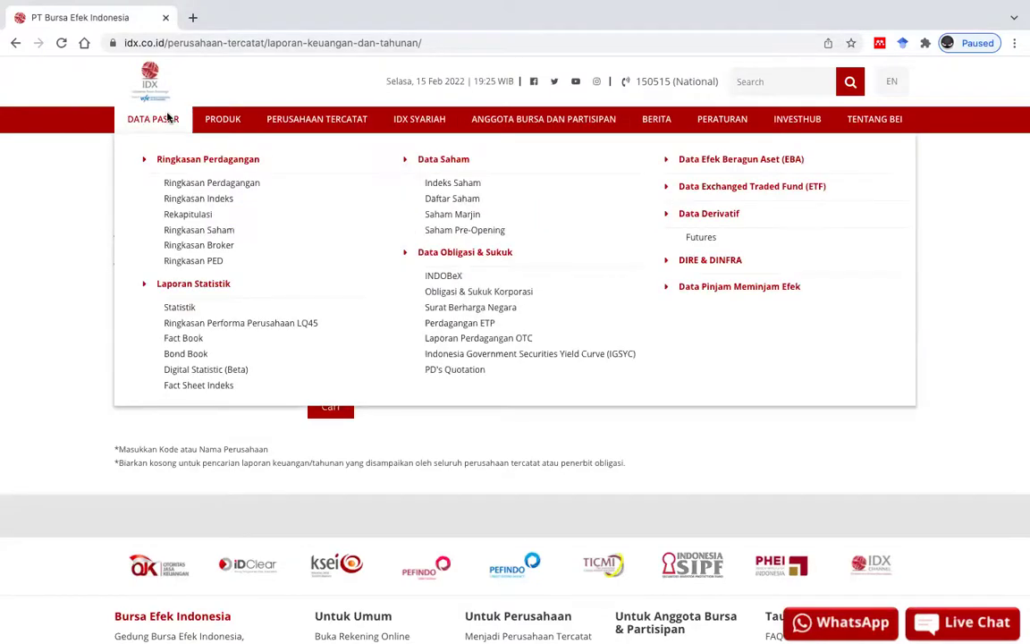
mouse_move(269, 144)
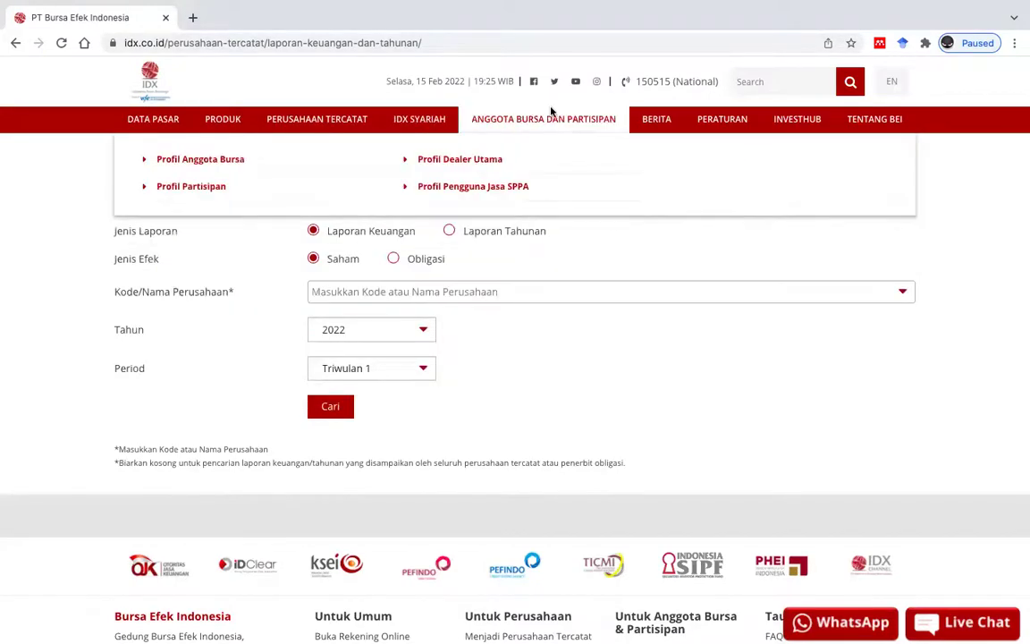
mouse_move(231, 119)
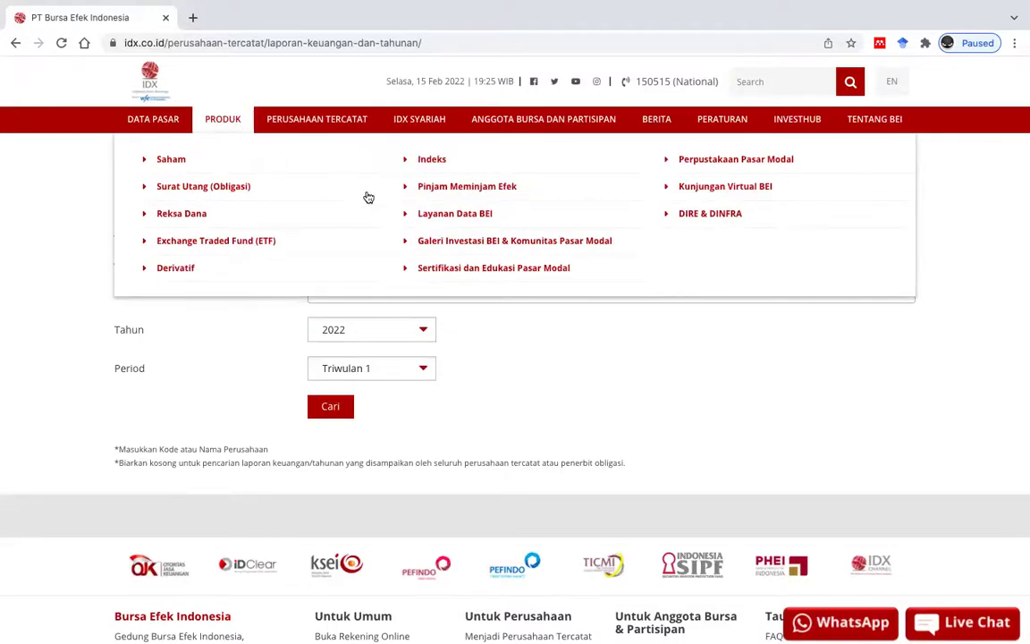
mouse_move(344, 114)
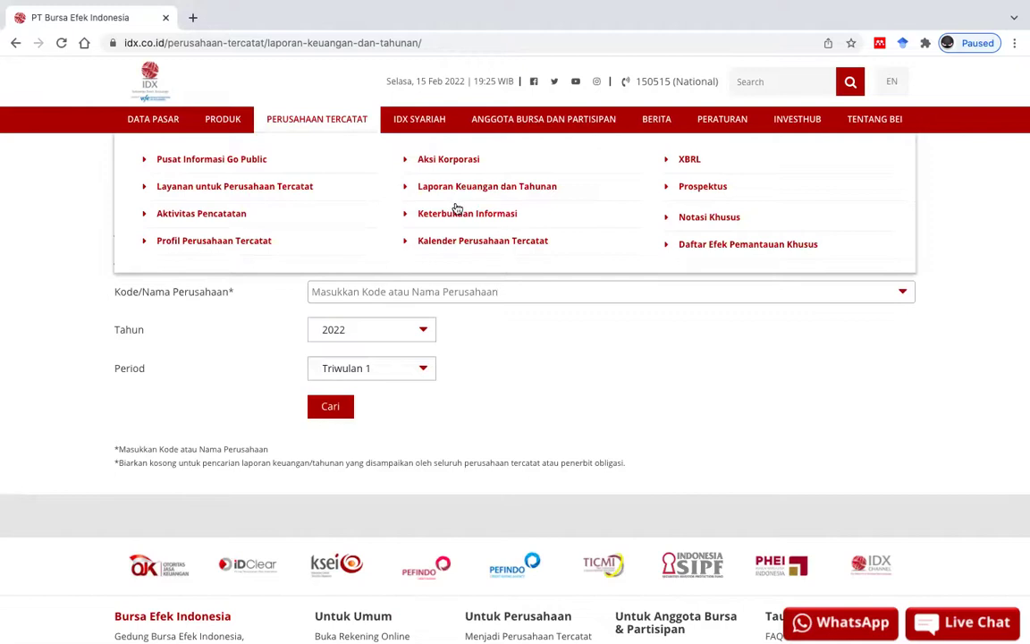
click(154, 79)
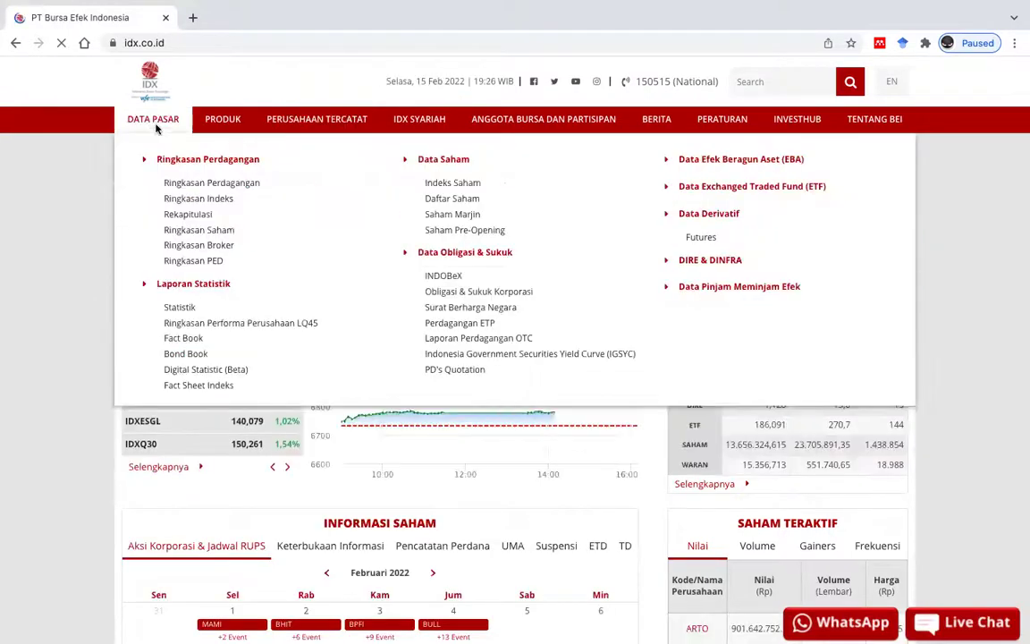
mouse_move(283, 125)
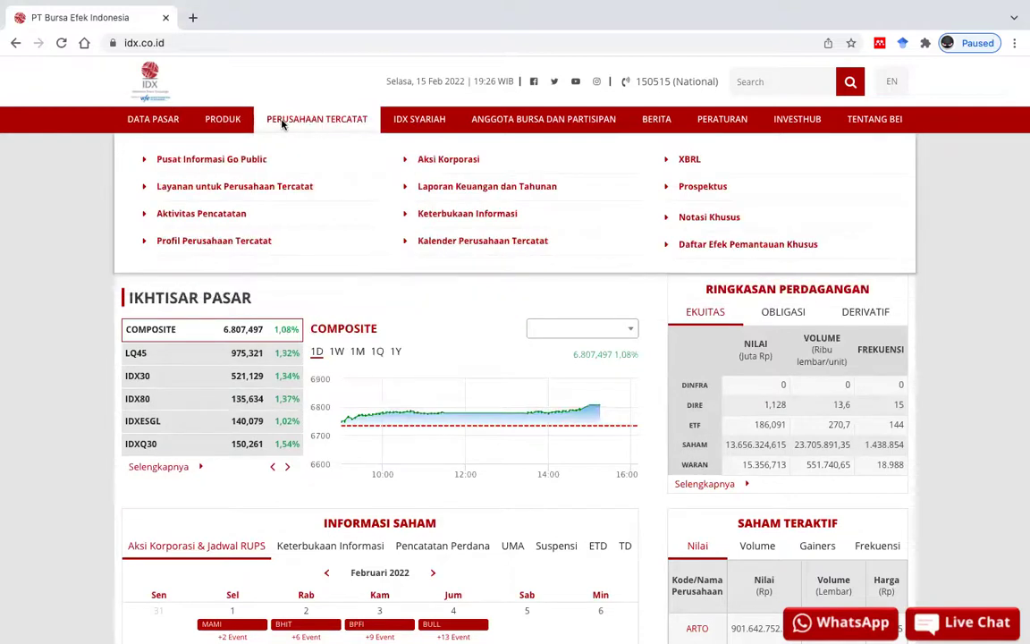
mouse_move(421, 128)
click(462, 188)
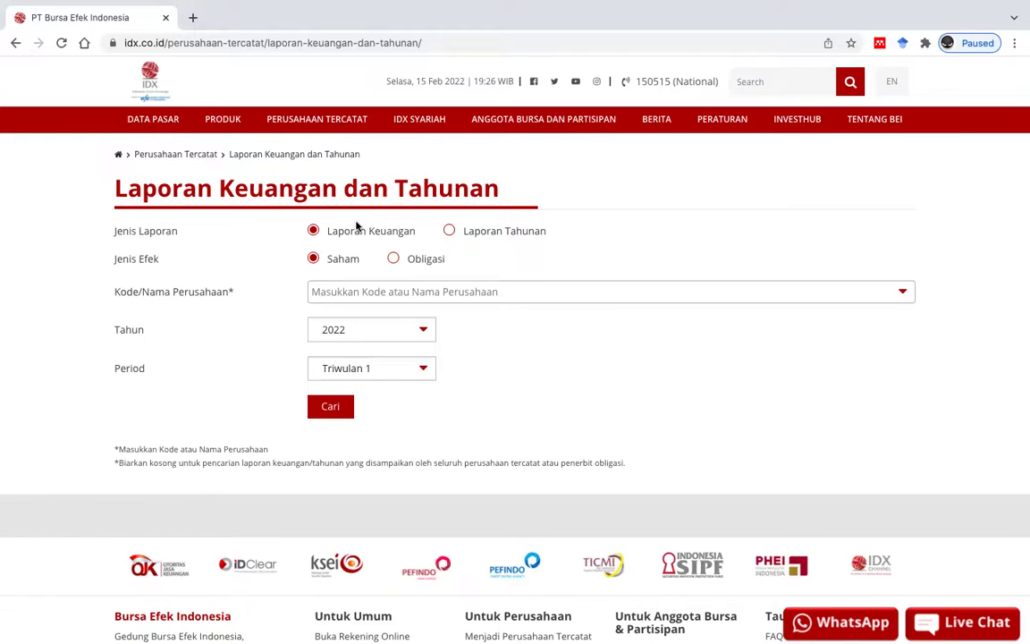
Step: Set the report search to year 2020 and period Tahunan
scroll(356, 226, down, 1)
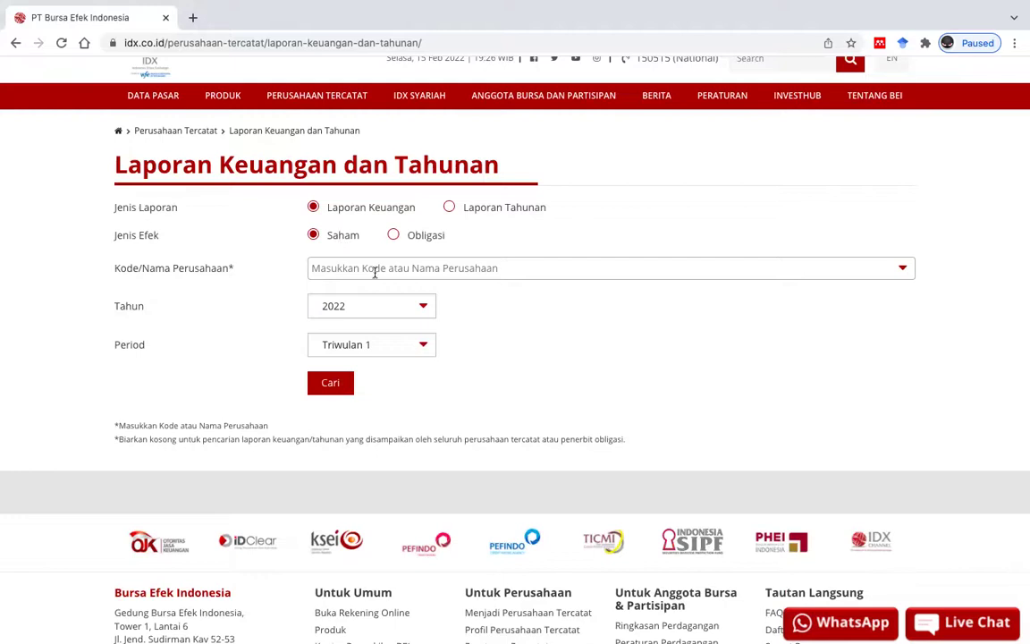
click(377, 308)
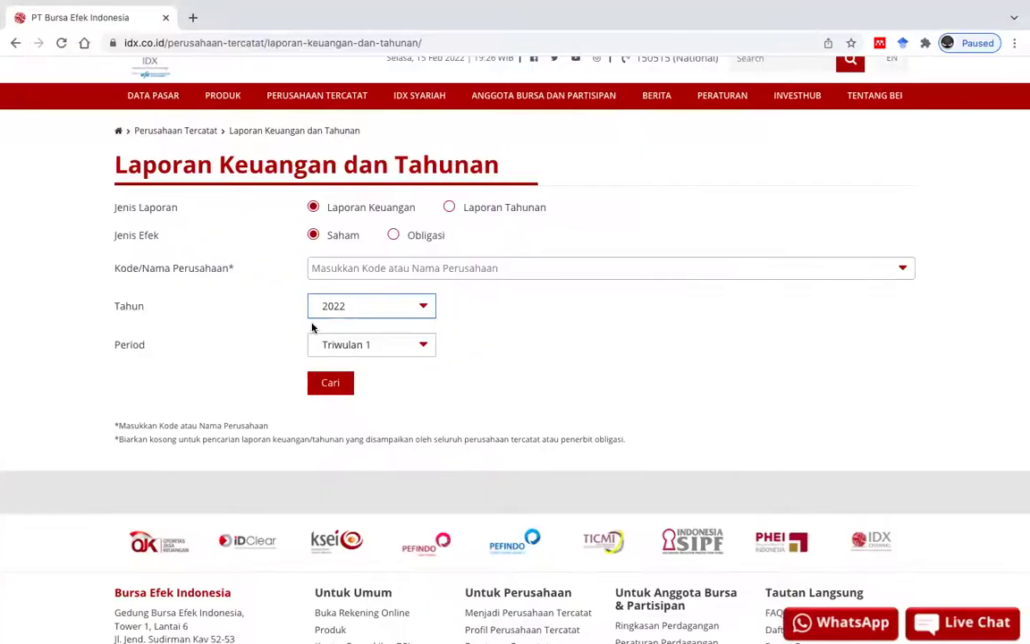
click(361, 314)
click(357, 331)
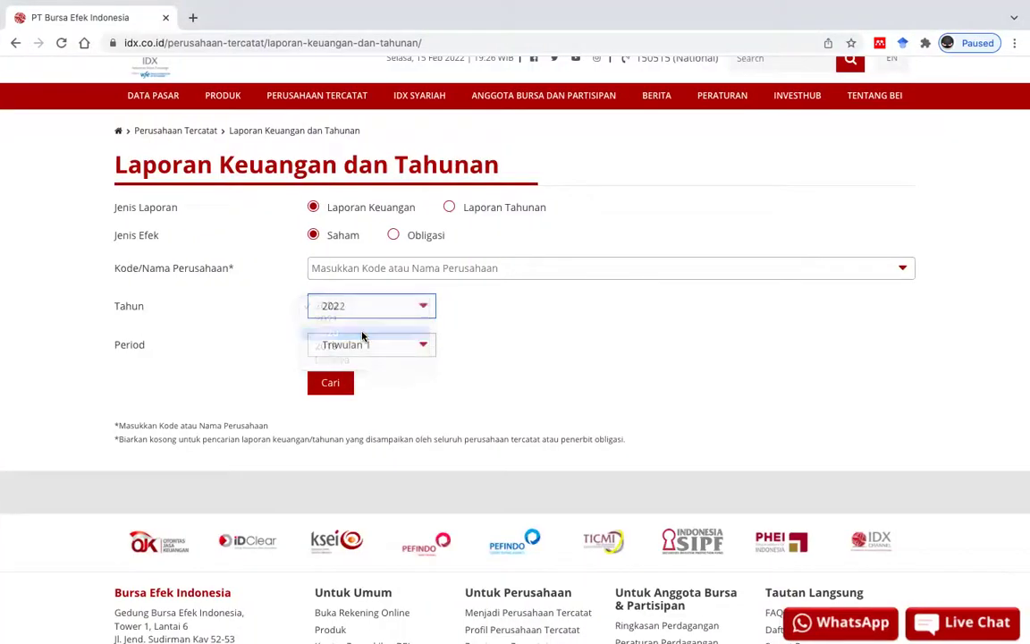
click(371, 347)
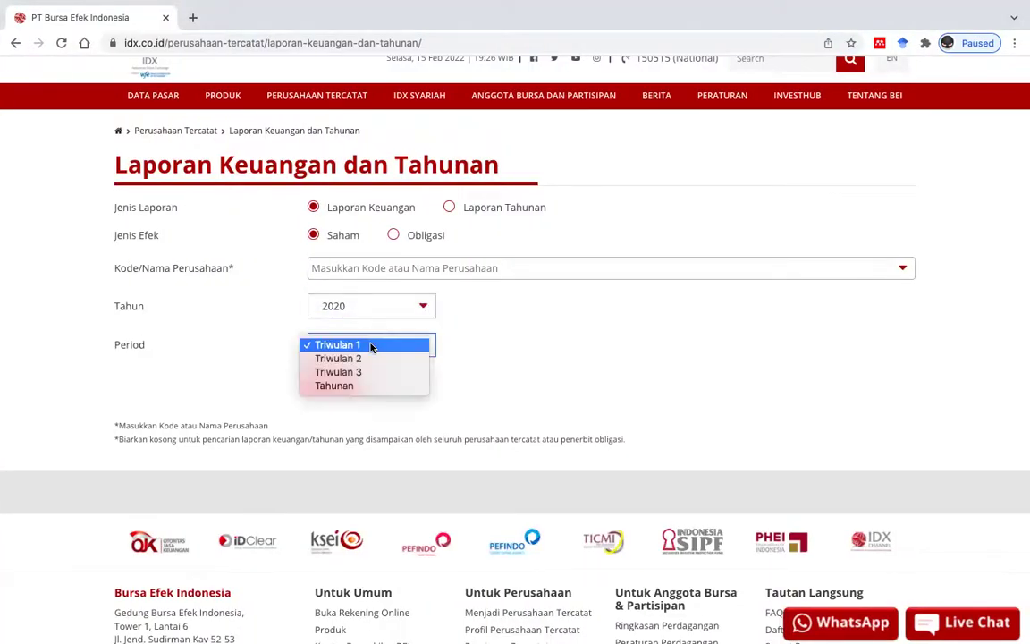
click(354, 388)
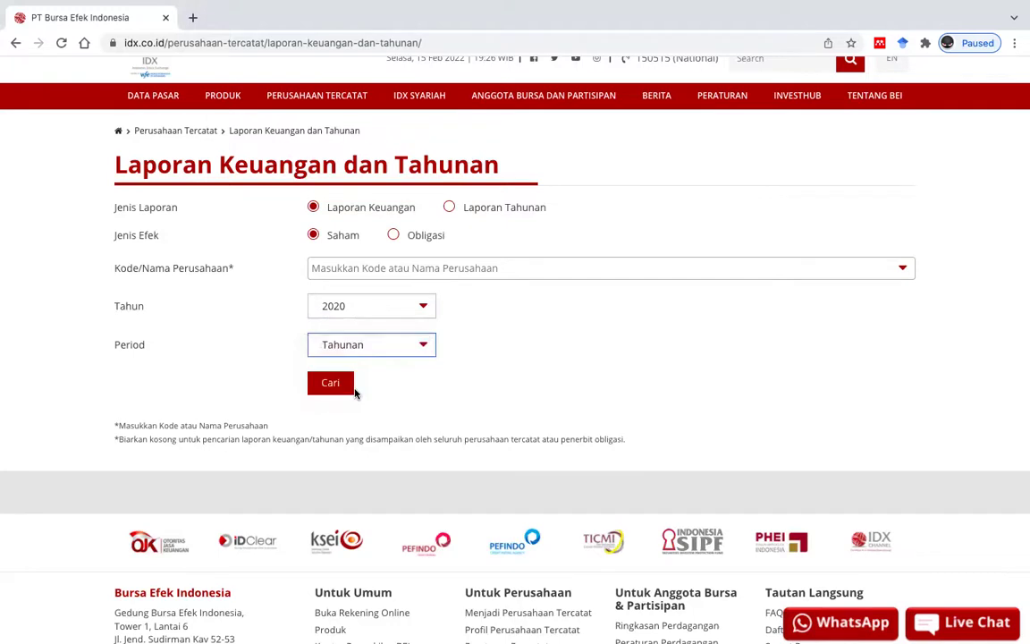
Step: Choose GGRM - Gudang Garam Tbk as the company and search for its reports
click(353, 268)
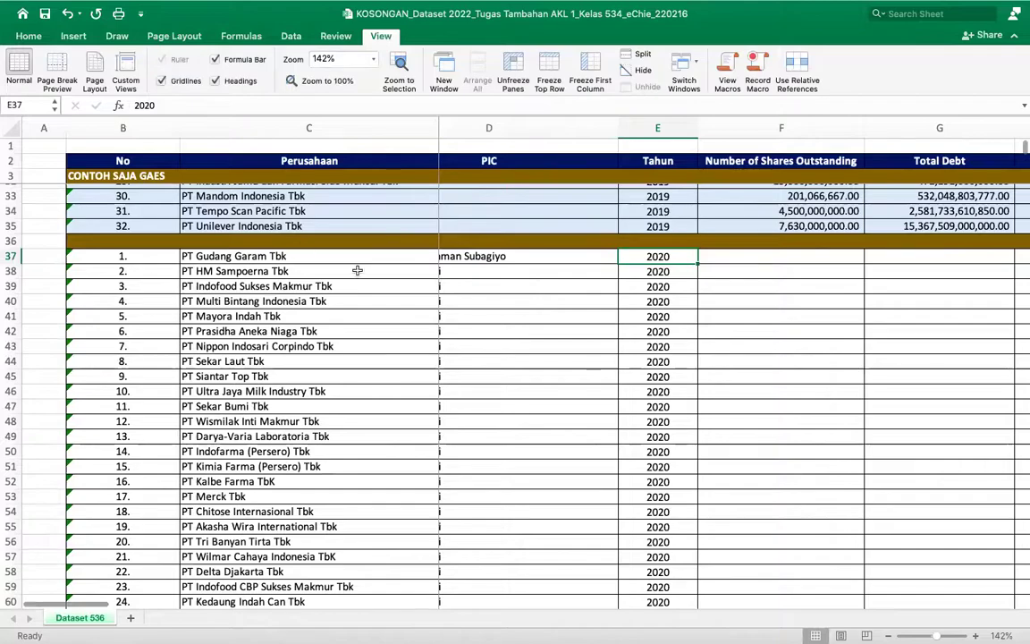
scroll(542, 288, up, 1)
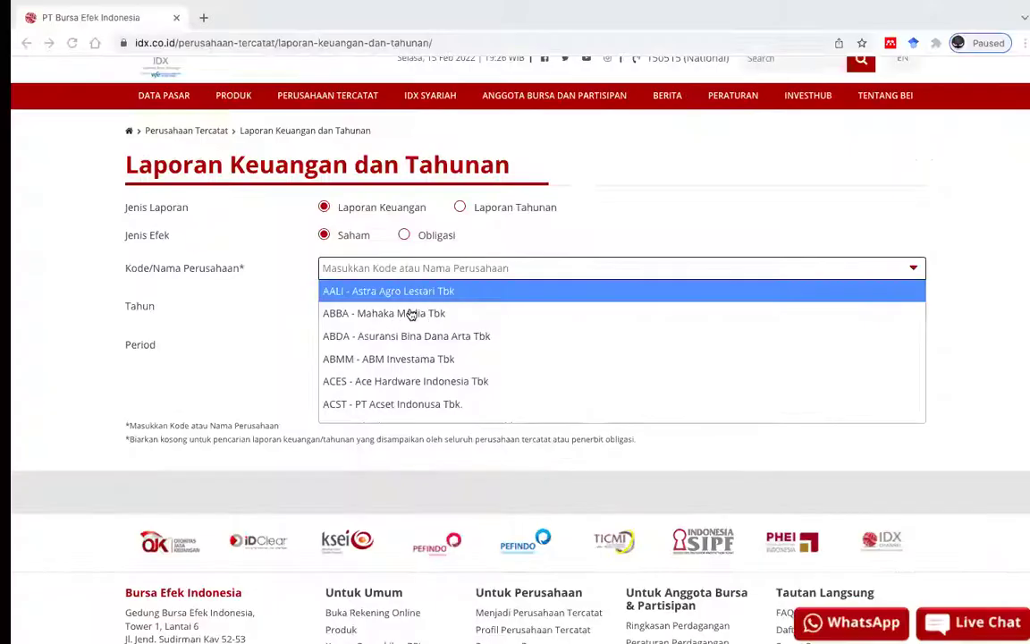
text(guudang)
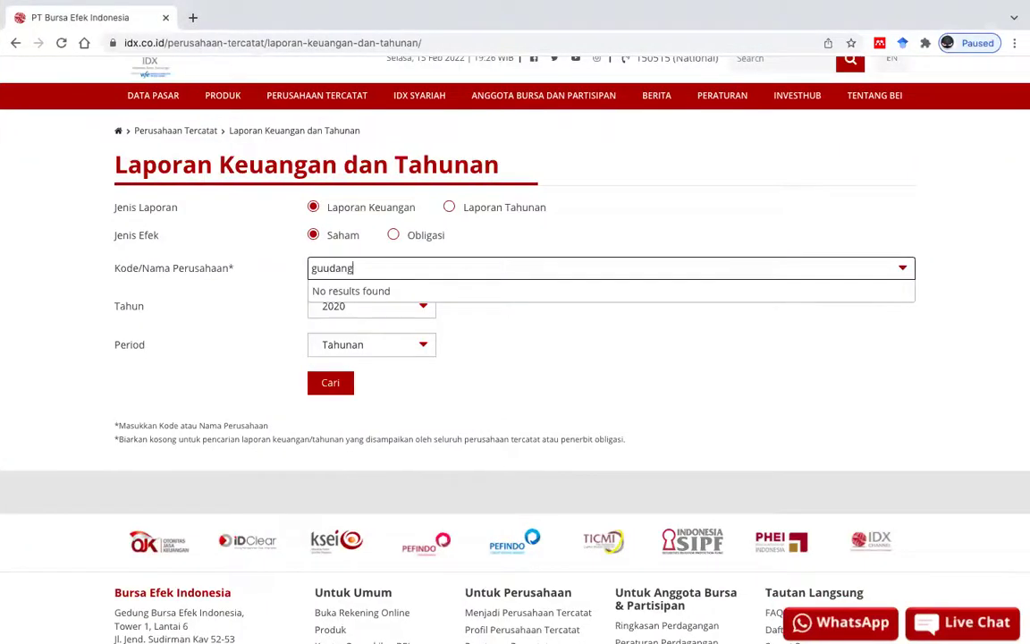
key(BackSpace)
text(da)
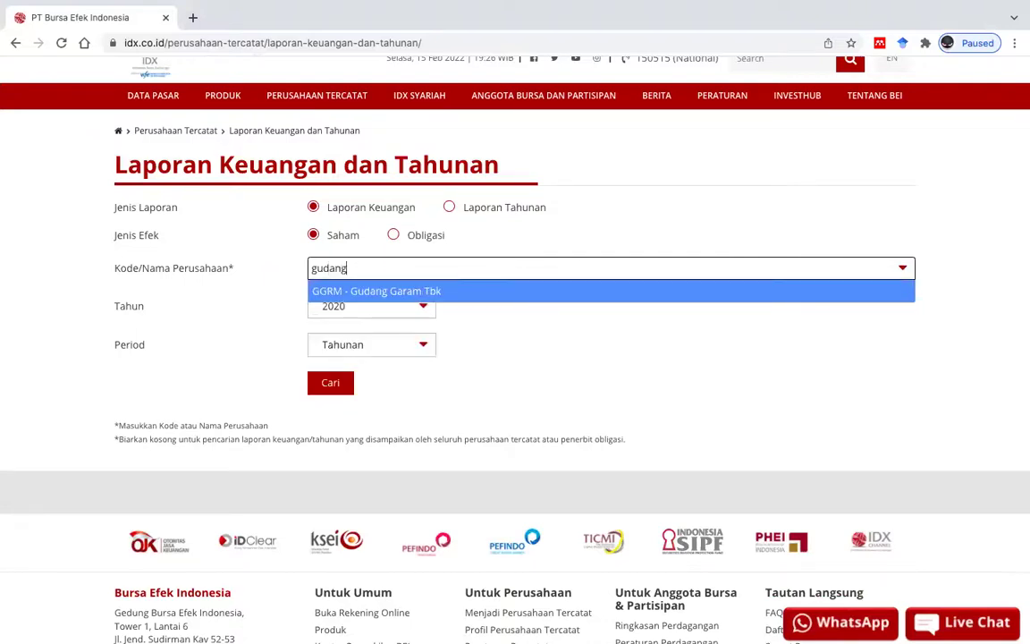
click(368, 295)
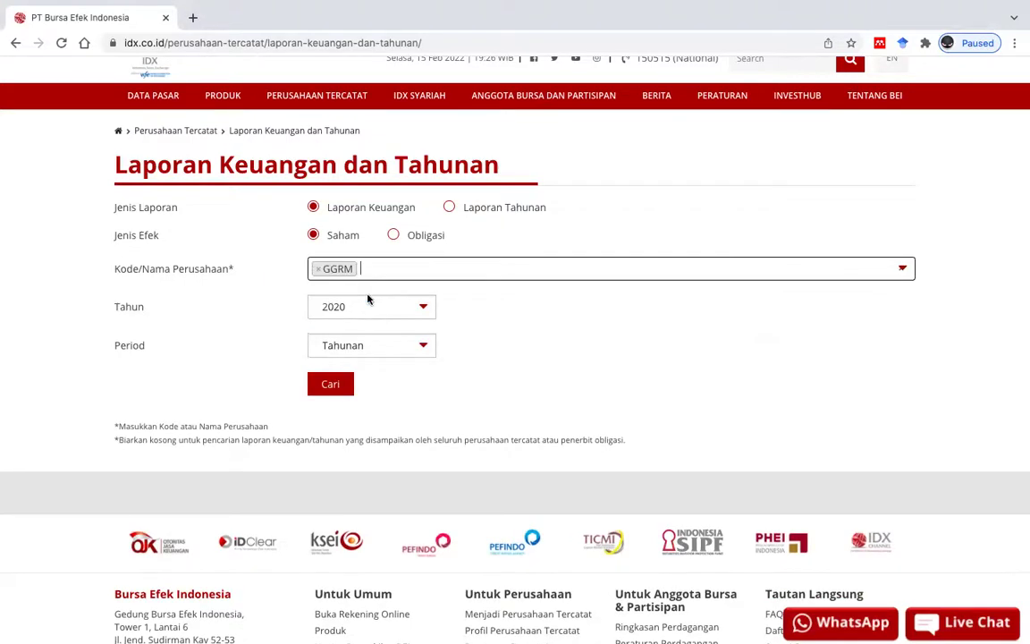
click(339, 386)
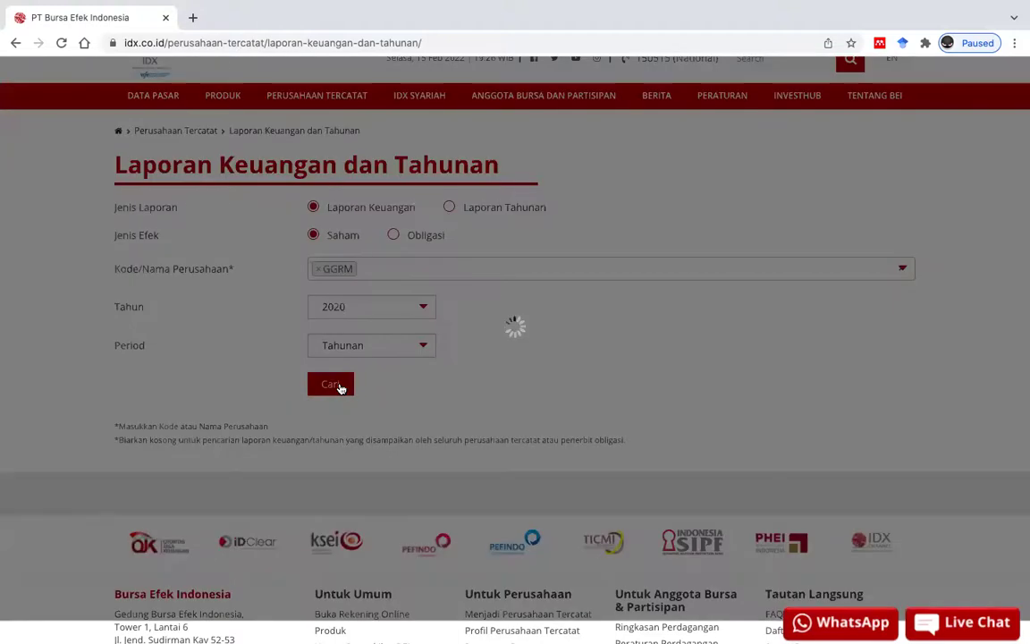
Step: Open "LK PT Gudang Garam Tbk dan Entitas Anak Des 2020.pdf" in a new tab and skim its opening pages
scroll(348, 438, down, 3)
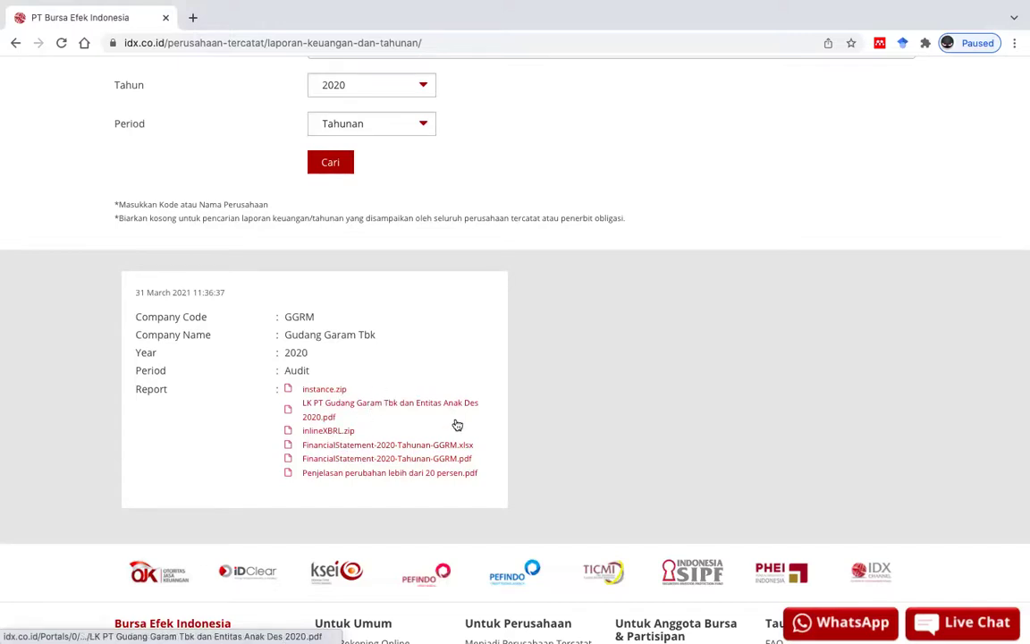
right_click(354, 407)
click(376, 410)
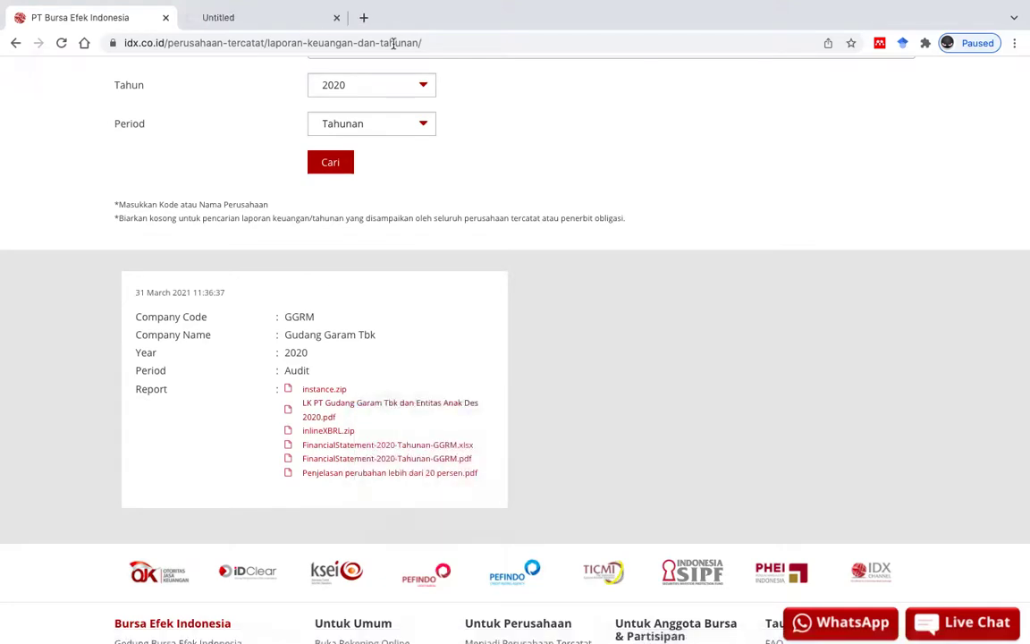
click(256, 18)
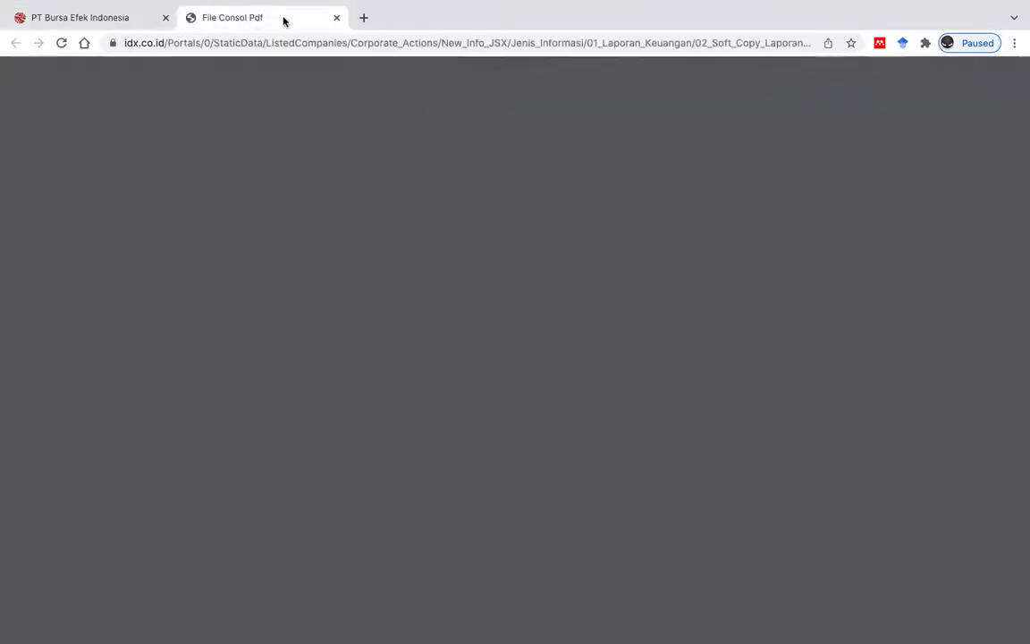
scroll(456, 365, down, 2)
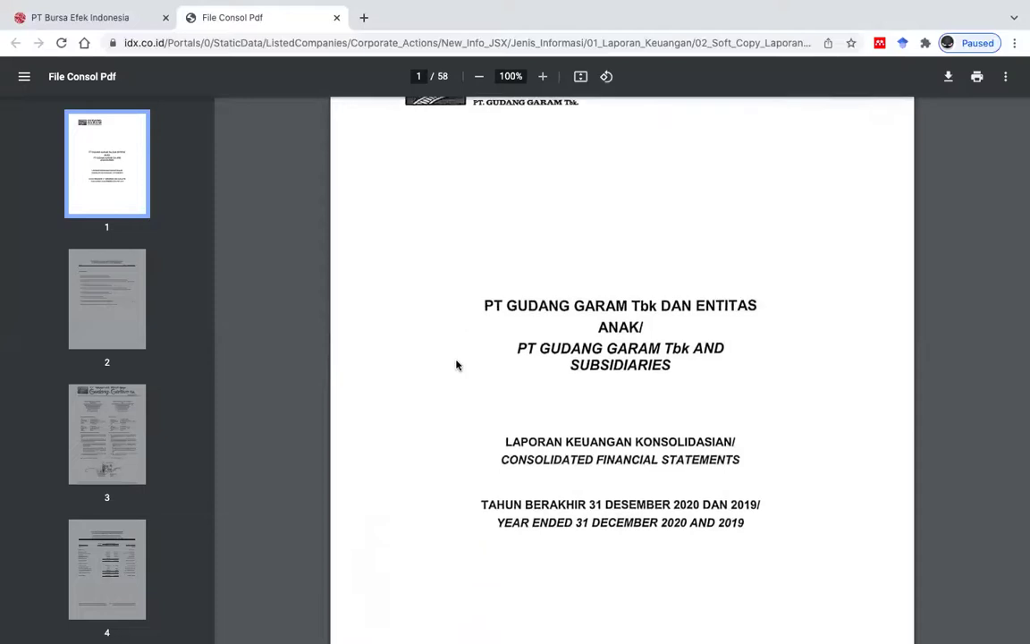
scroll(456, 364, down, 12)
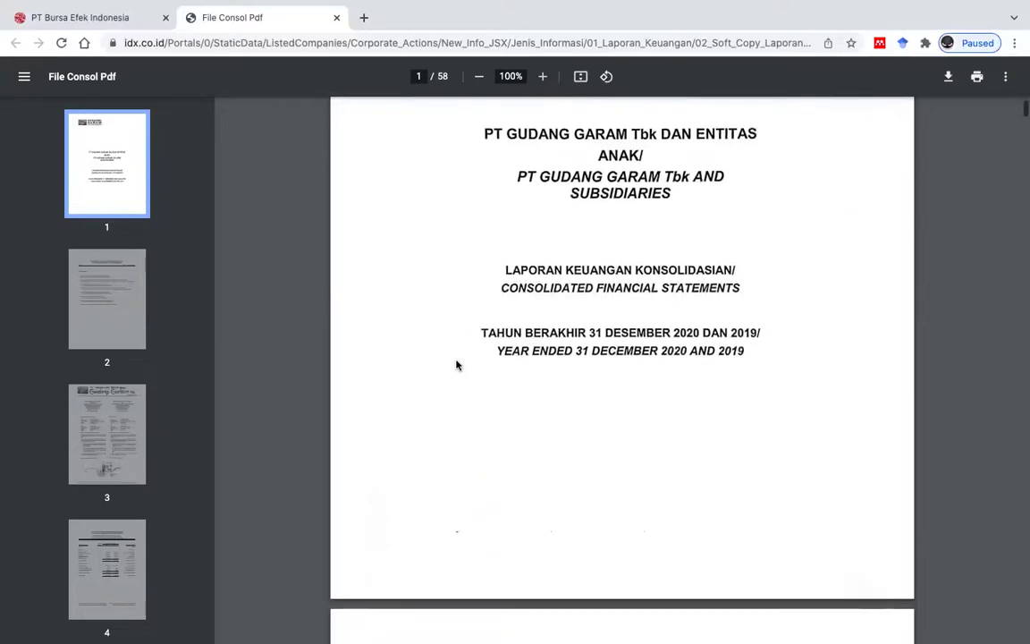
scroll(456, 365, down, 10)
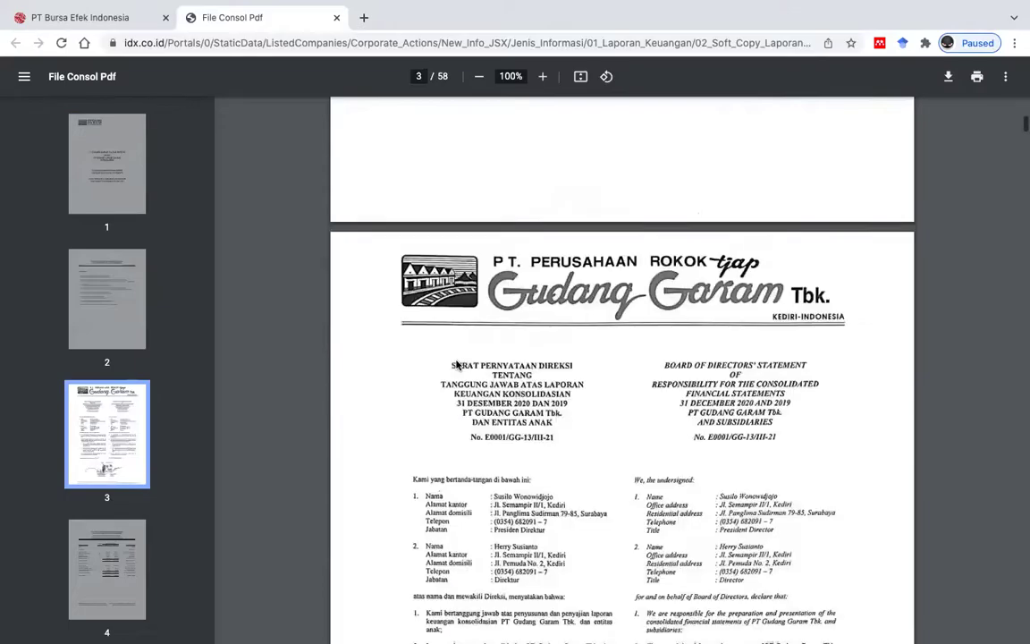
Step: Check the Number of Shares Outstanding column in the Excel dataset and search the Gudang Garam report PDF for "saham"
key(super+Tab)
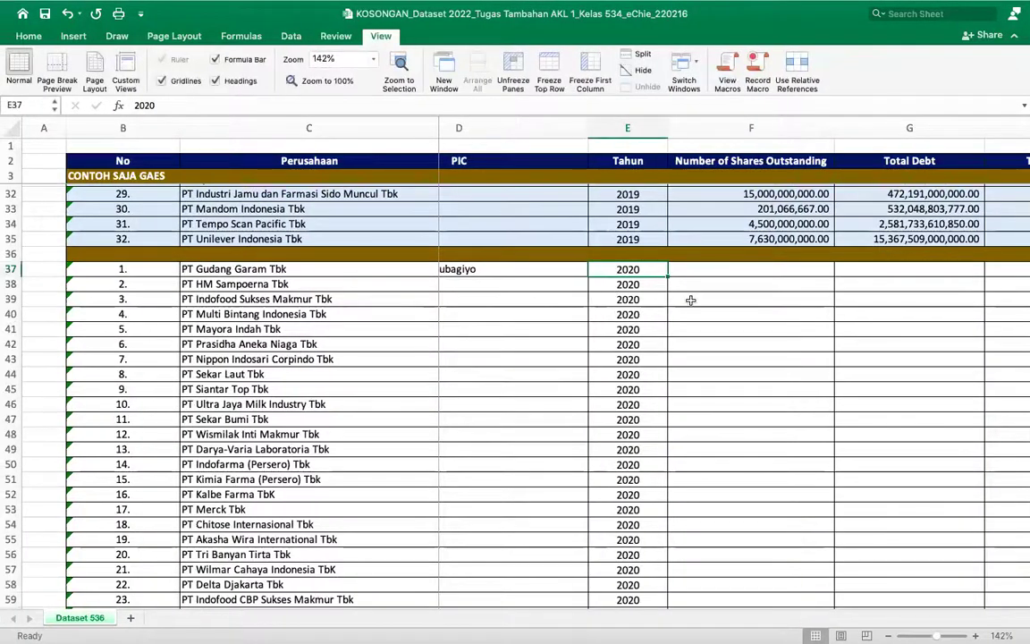
scroll(689, 299, right, 5)
key(super+Tab)
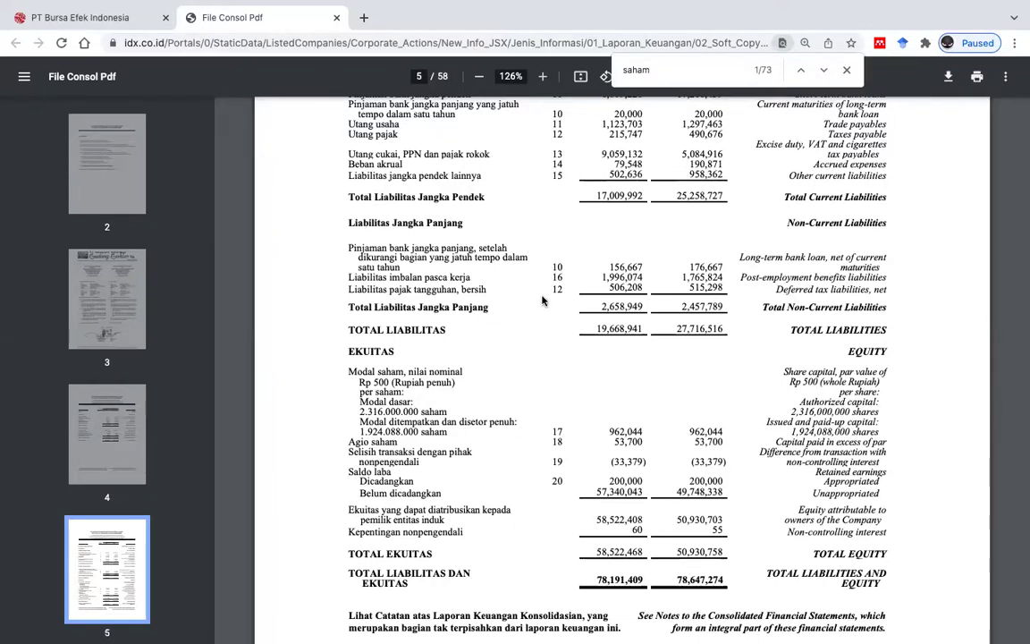
click(694, 70)
key(ctrl+Left)
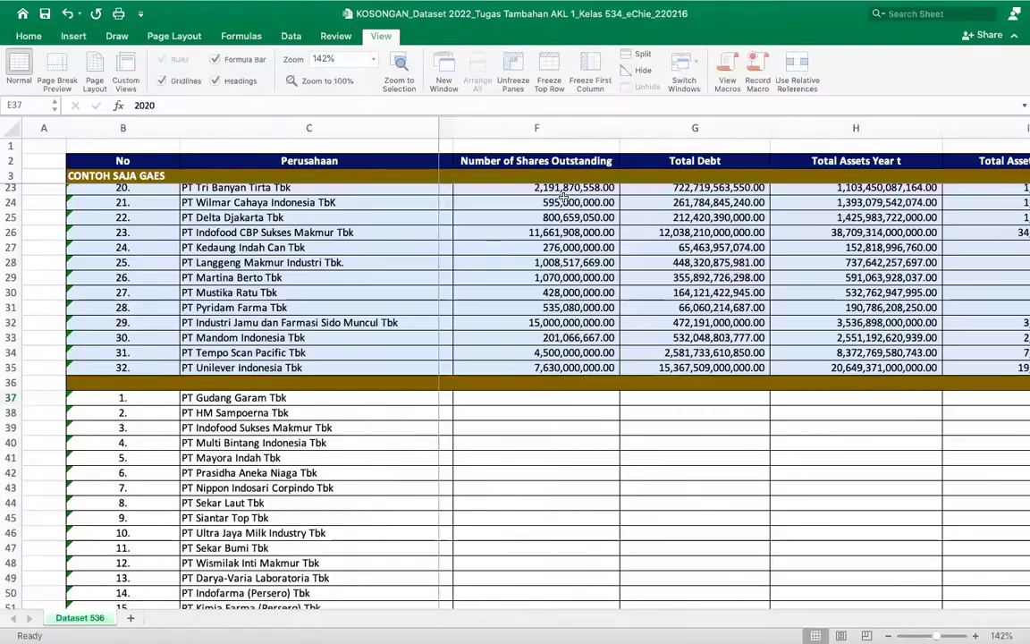
key(ctrl+Right)
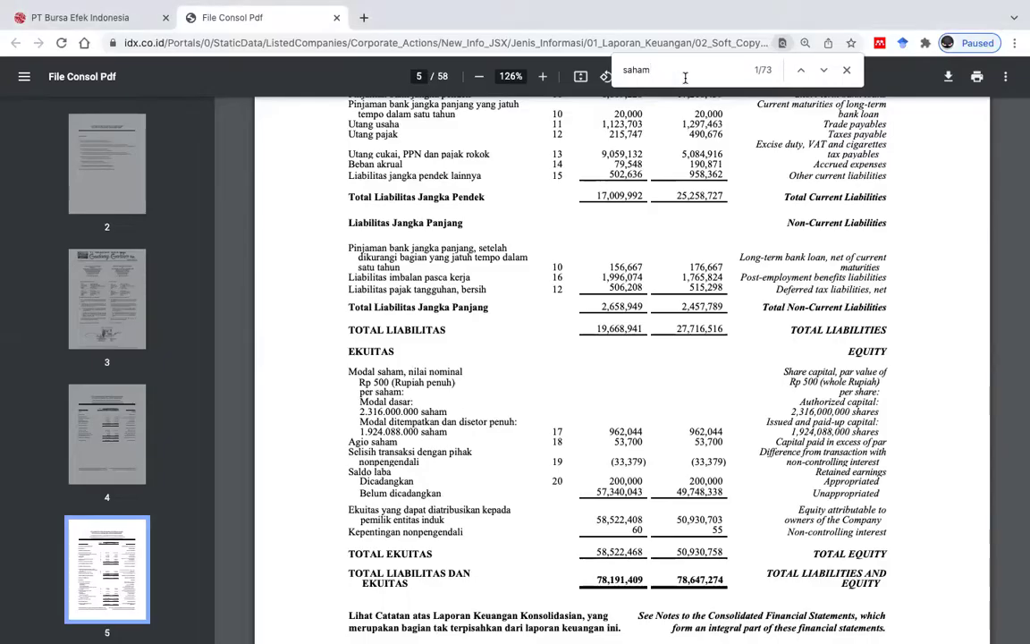
key(ctrl+f)
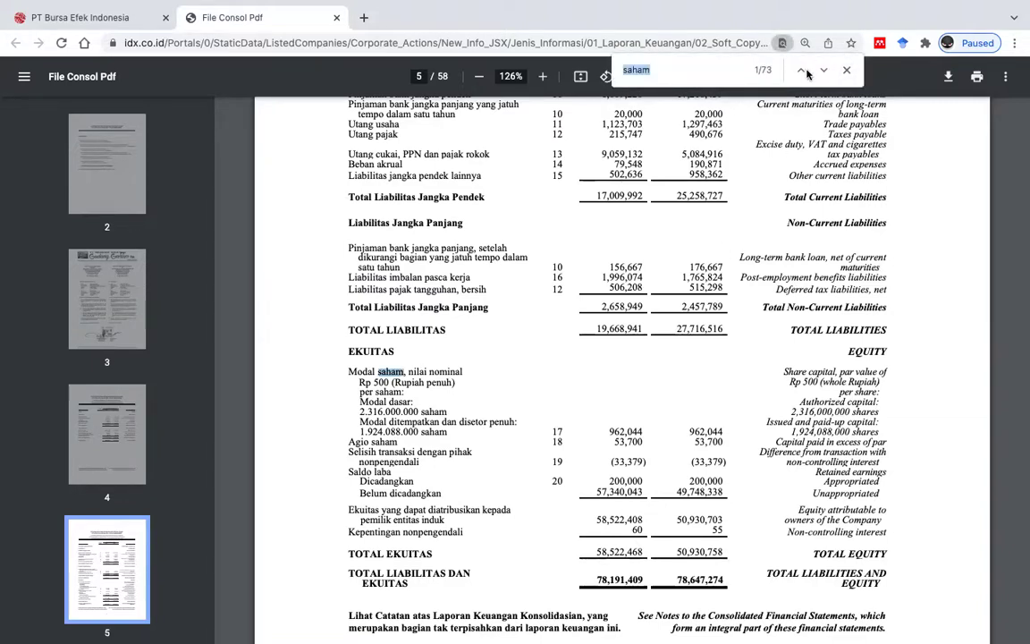
click(698, 69)
key(Return)
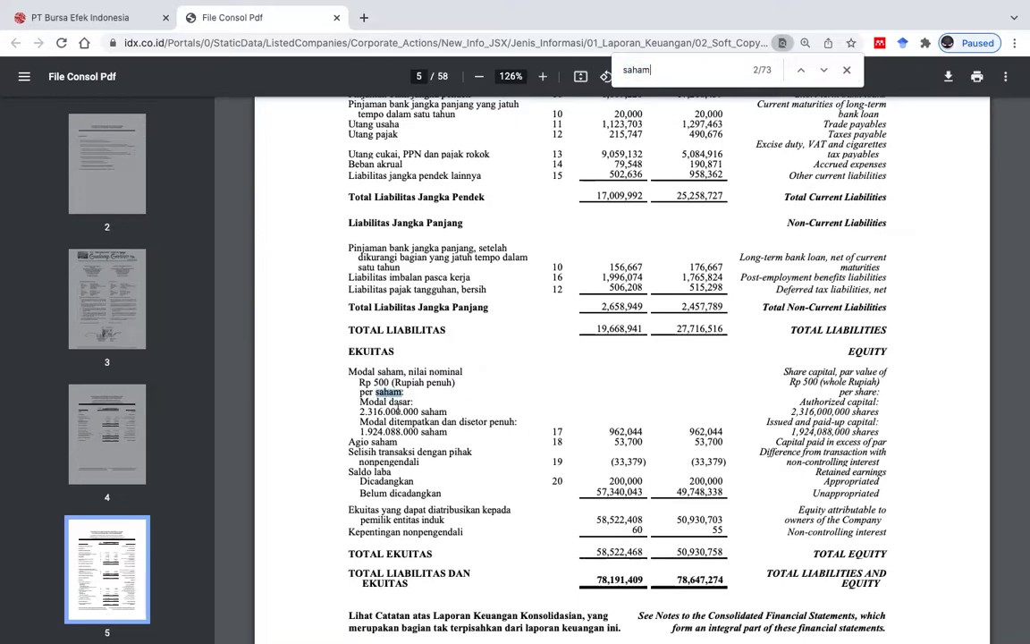
Step: Select the number of shares under "Modal ditempatkan dan disetor penuh" in the balance sheet's equity section
drag(362, 423, 499, 422)
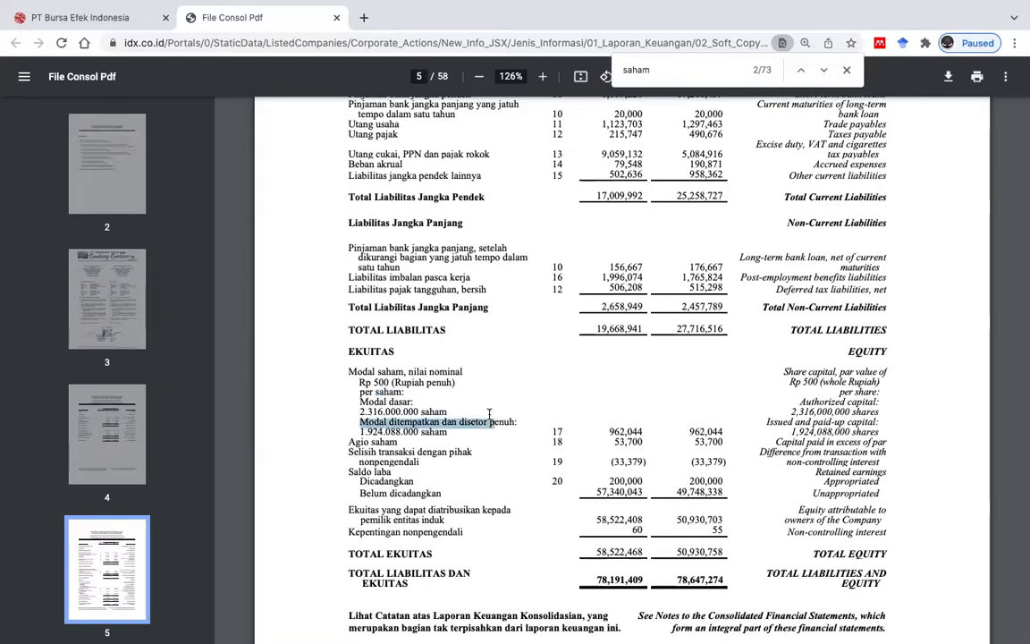
scroll(489, 408, up, 3)
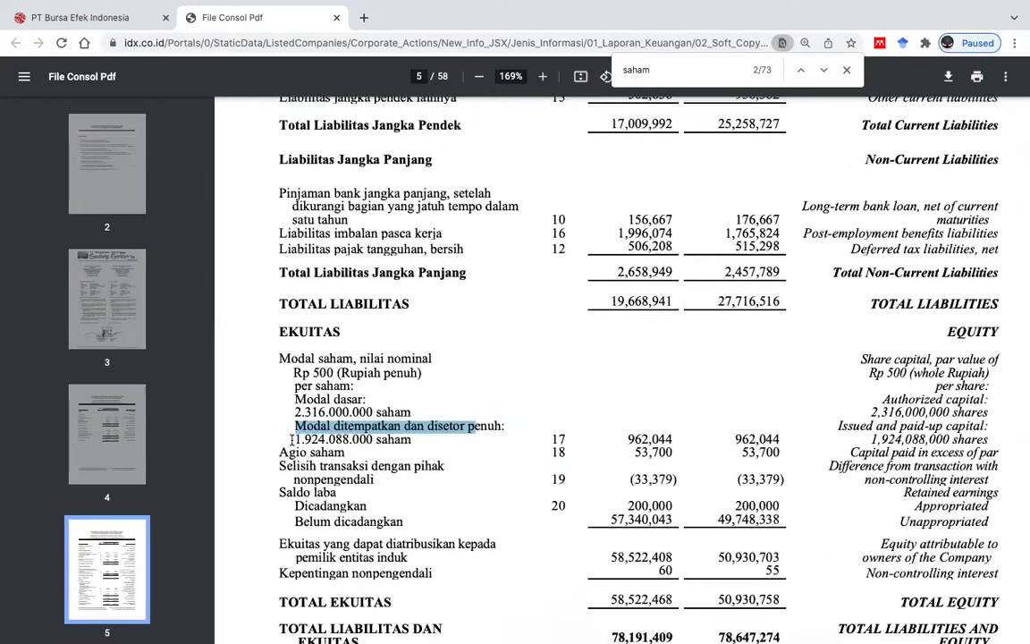
drag(290, 439, 371, 438)
click(292, 430)
drag(292, 436, 368, 435)
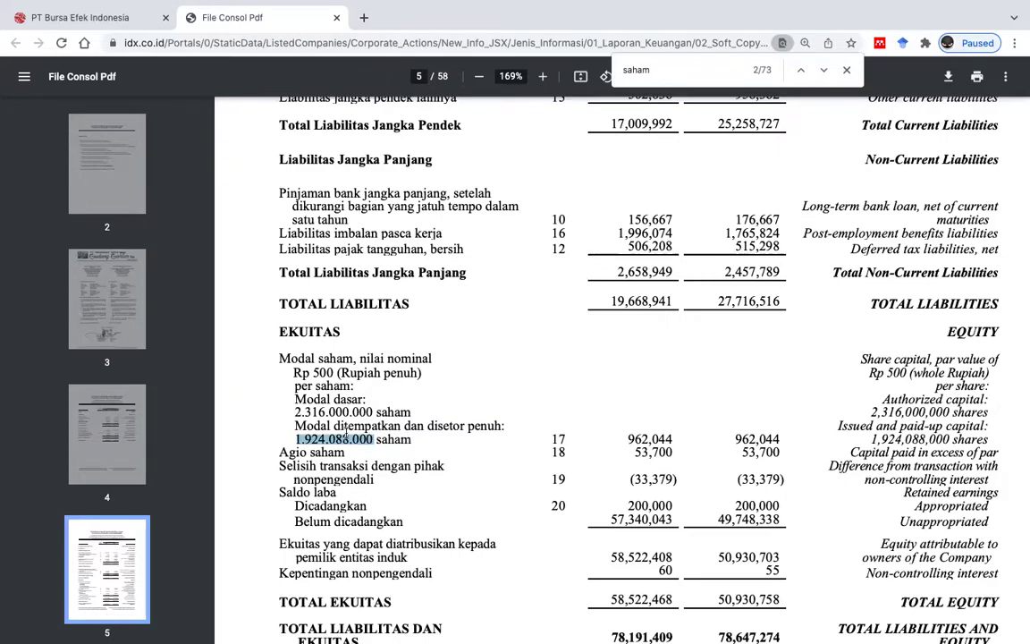
Step: Examine the 2020 liability figures on the consolidated balance sheet and select the number of issued and paid-up shares
scroll(469, 192, up, 5)
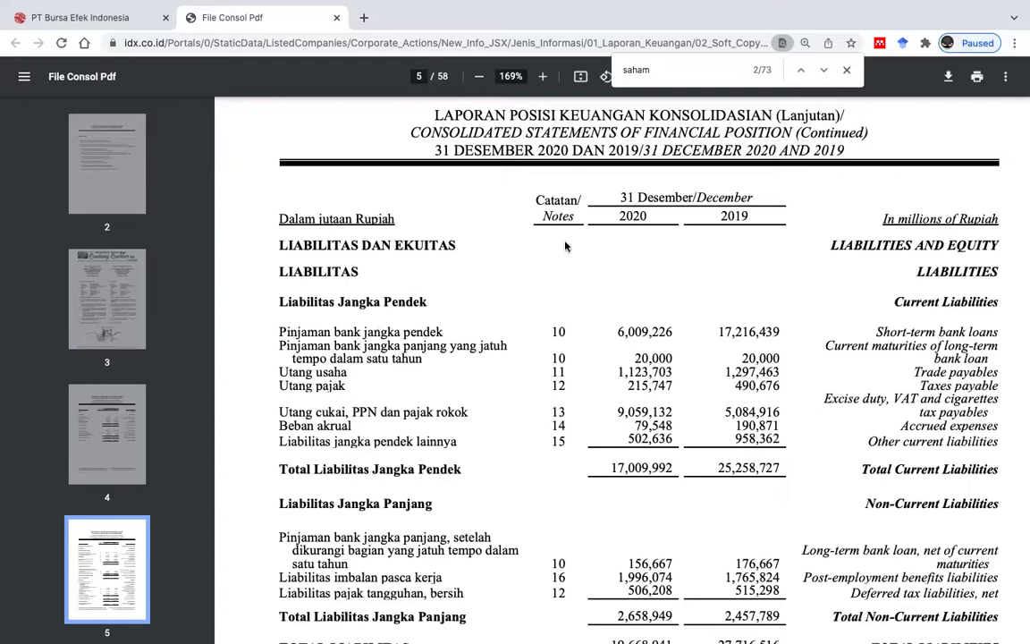
drag(614, 332, 671, 334)
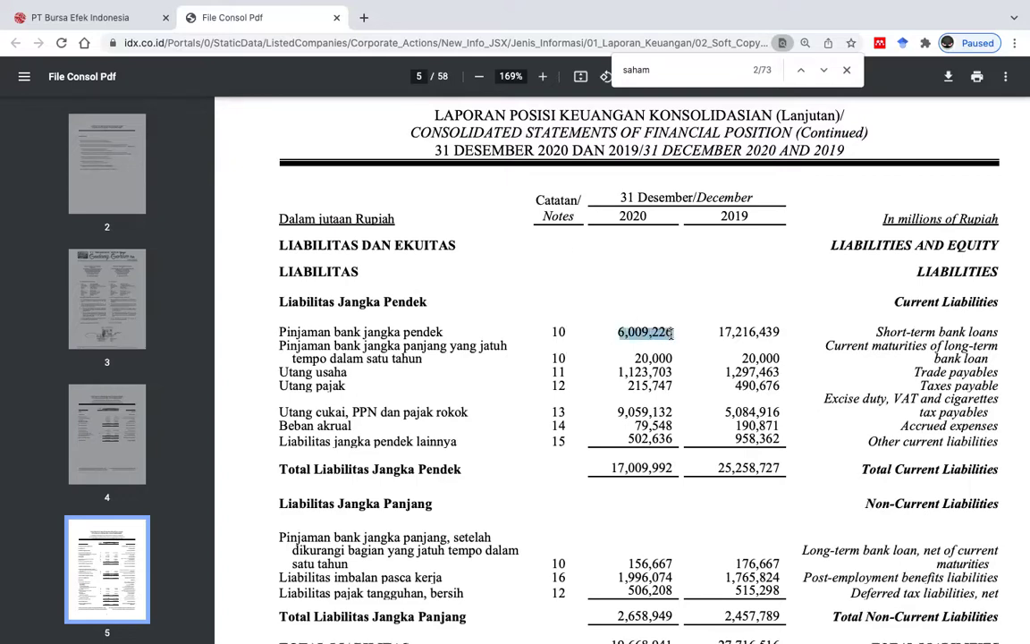
scroll(671, 333, down, 4)
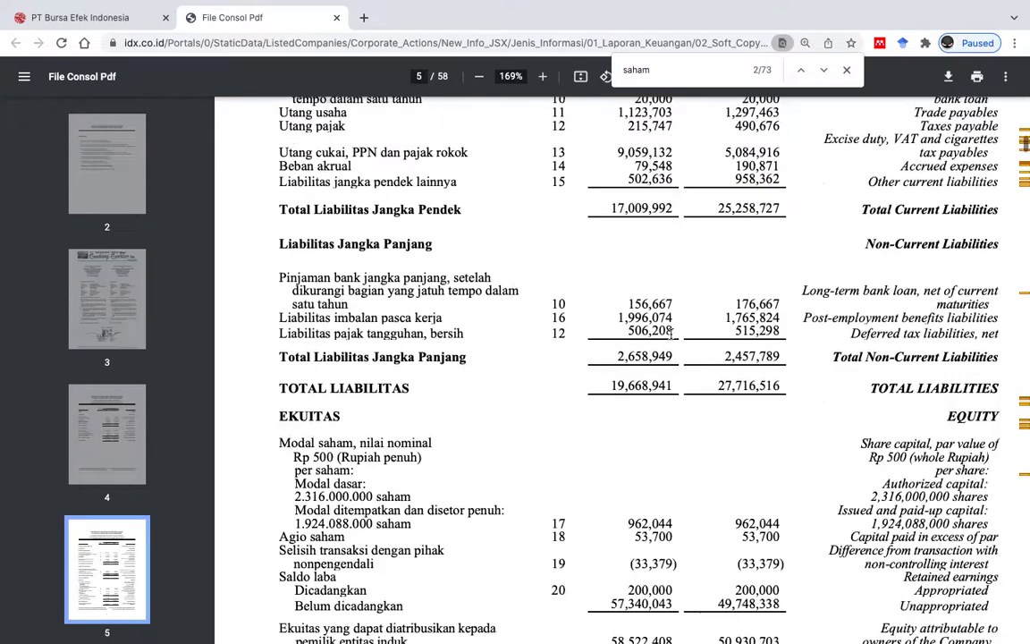
drag(297, 426, 375, 425)
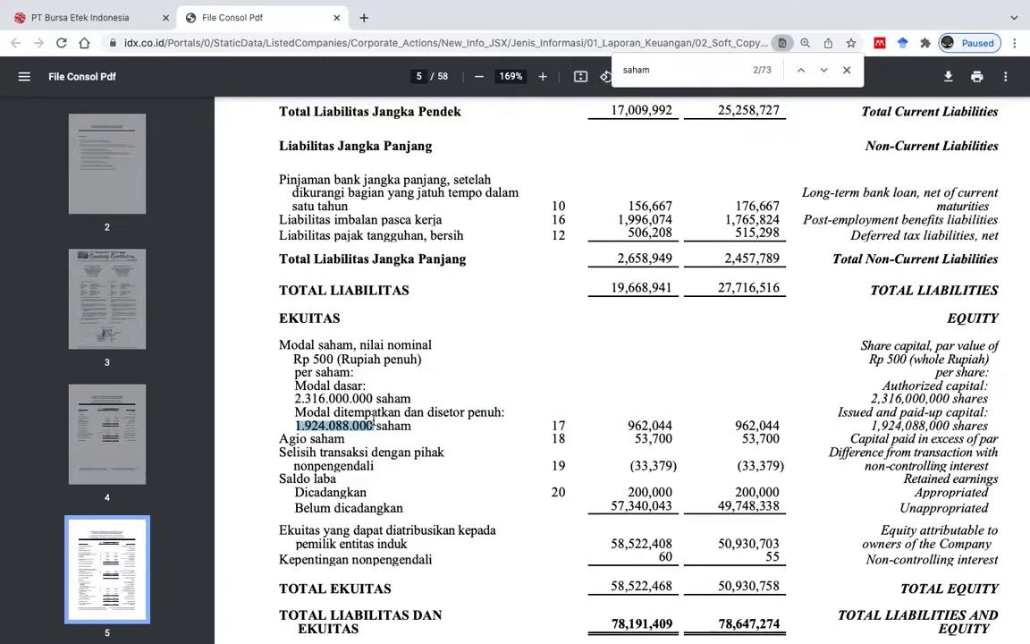
Step: Copy the issued and paid-up share count, 1.924.088.000, from the equity section of the report and switch to the Excel dataset
key(super+Tab)
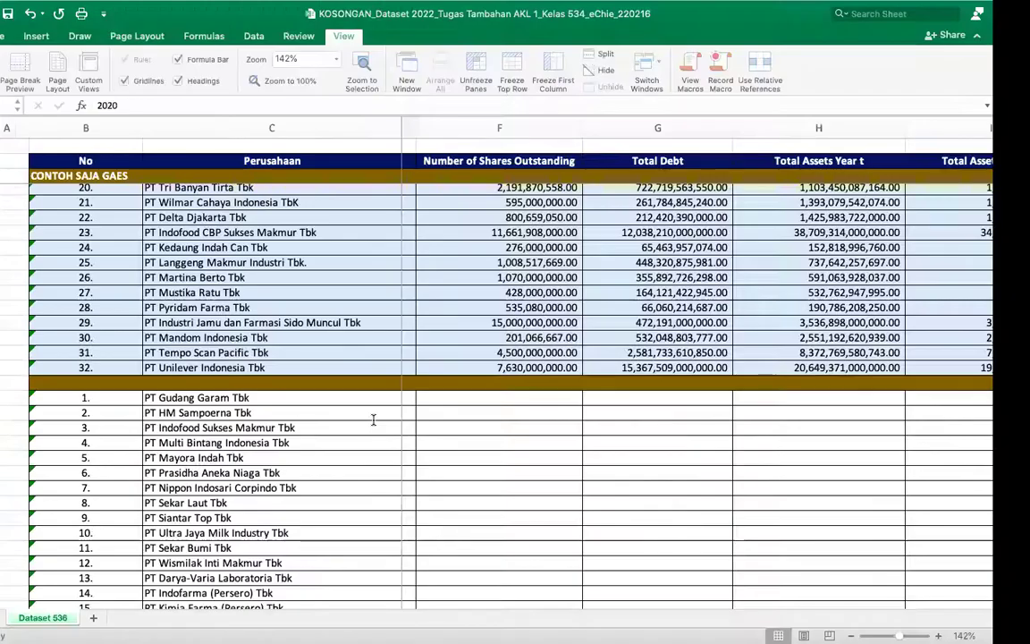
key(super+Tab)
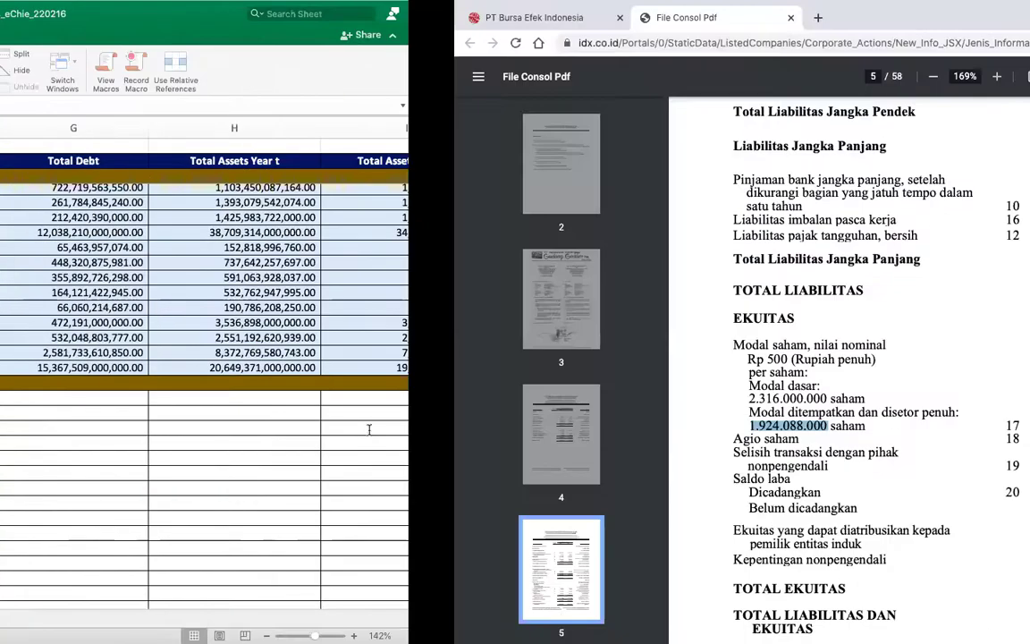
scroll(540, 395, left, 5)
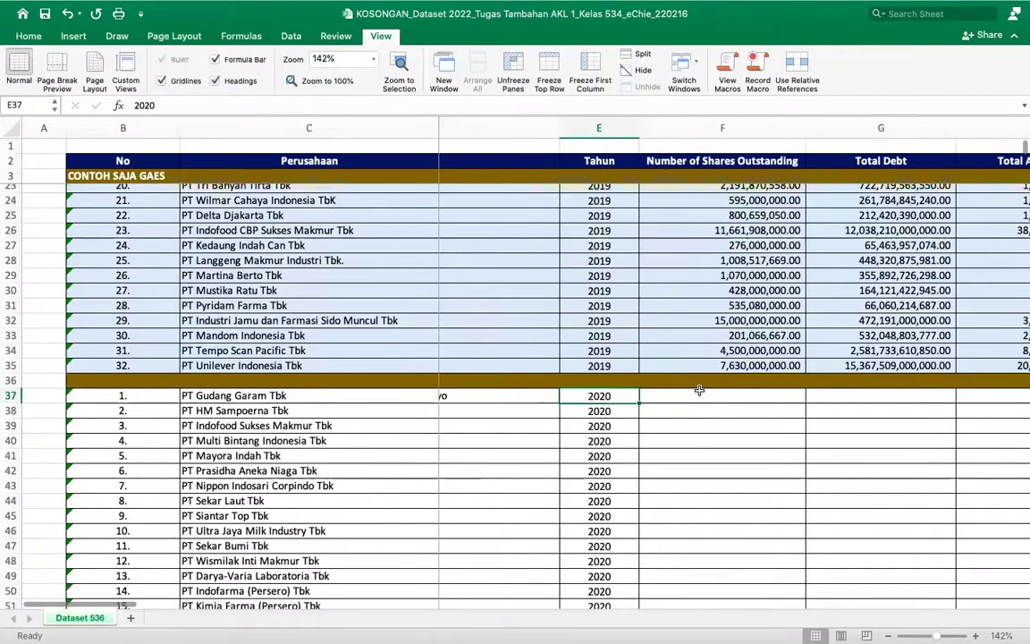
key(super+Tab)
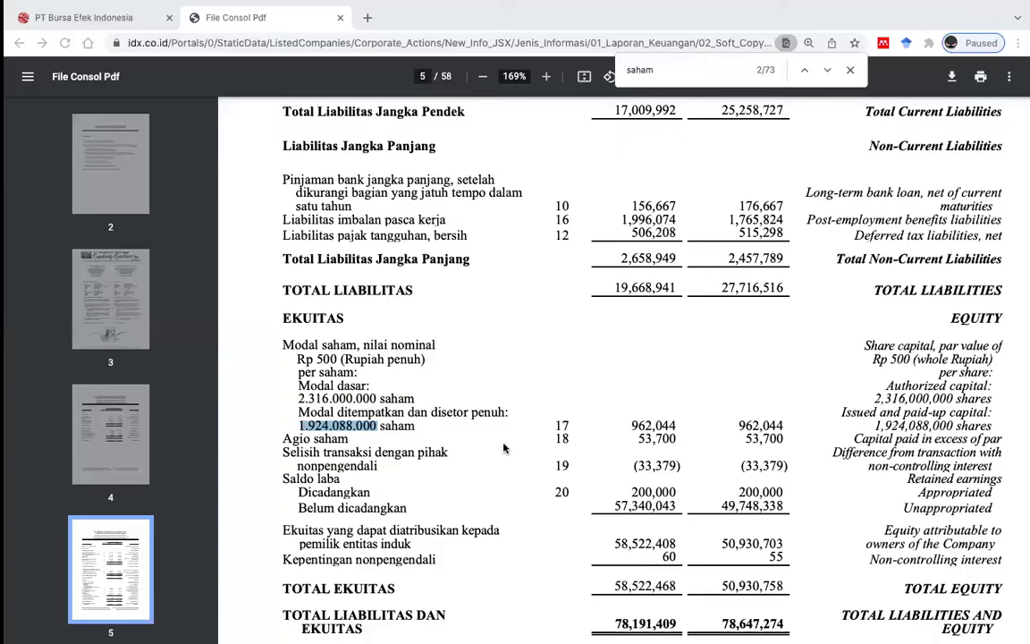
drag(296, 425, 376, 426)
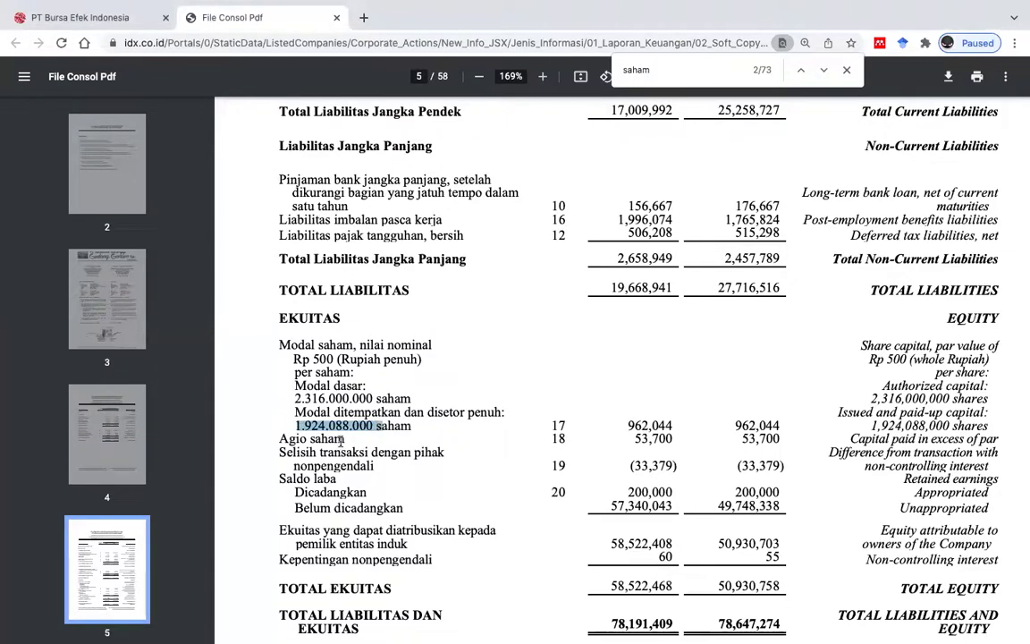
drag(296, 425, 372, 425)
key(super+c)
key(super+Tab)
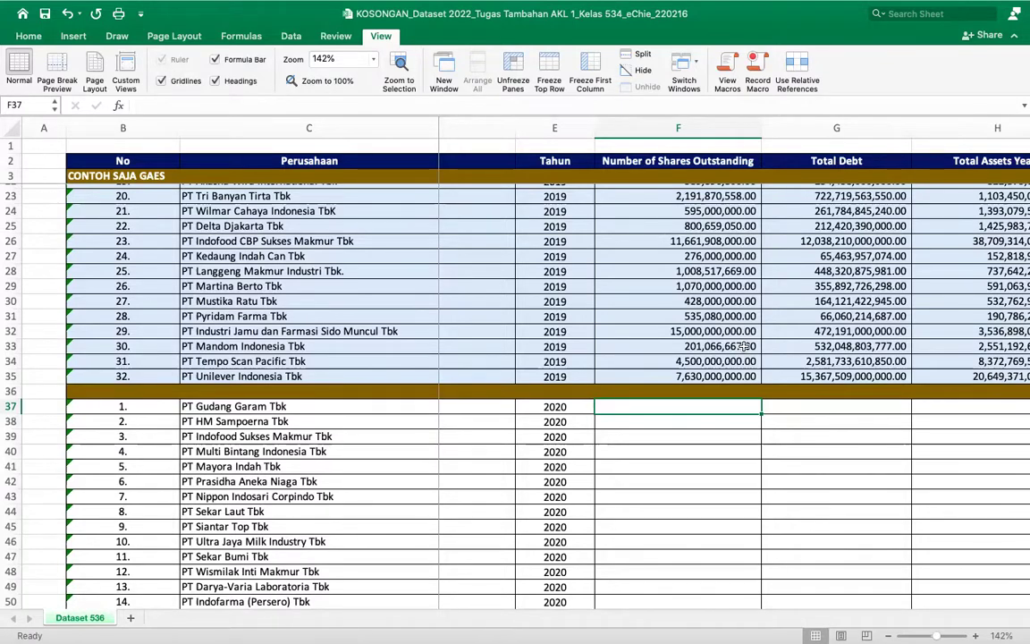
click(733, 373)
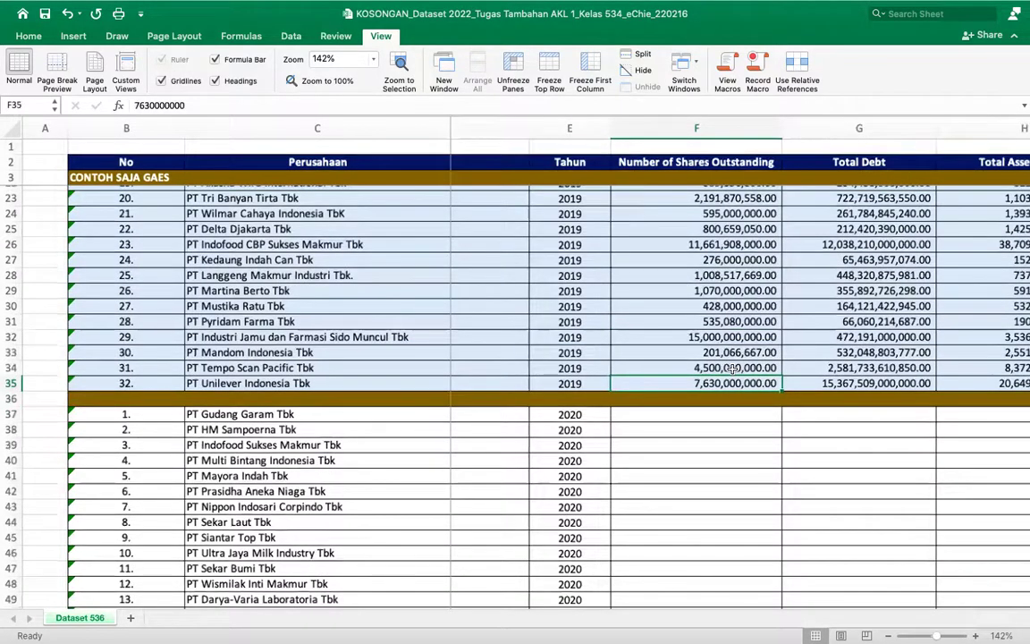
scroll(733, 370, up, 4)
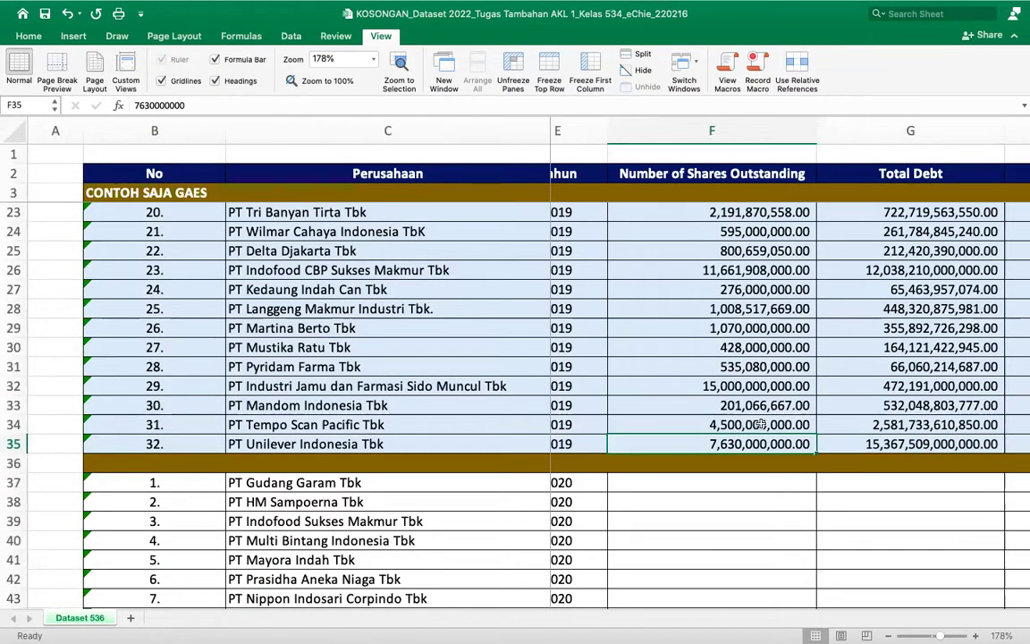
click(699, 487)
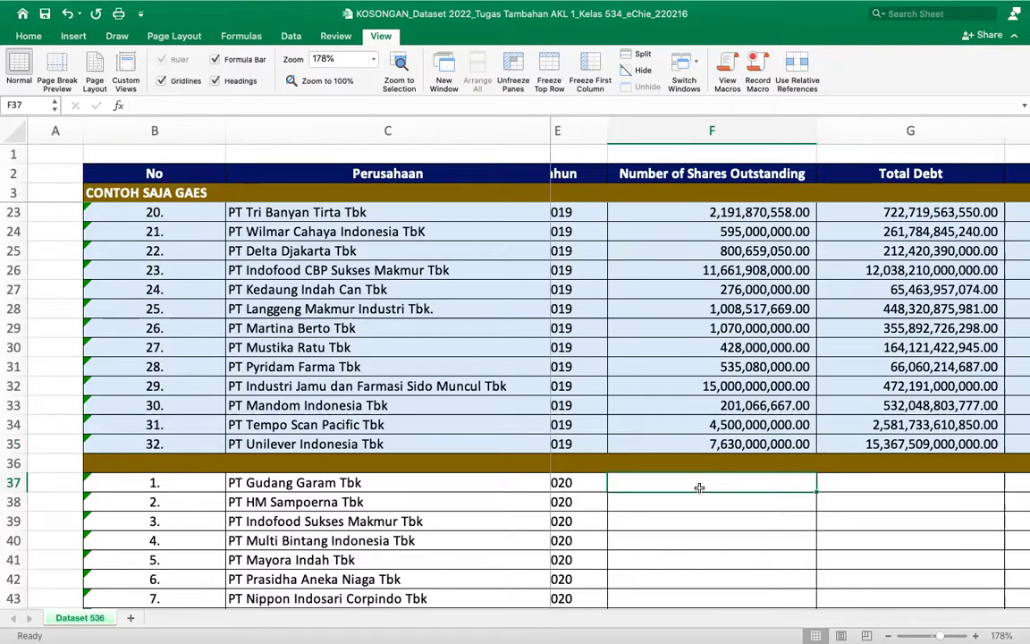
click(250, 105)
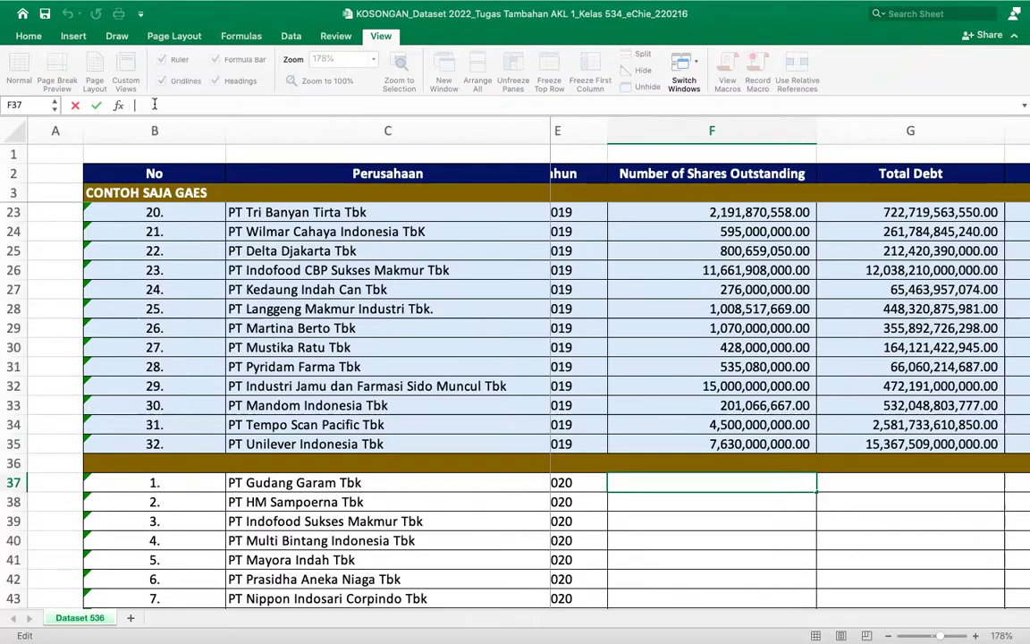
key(super+v)
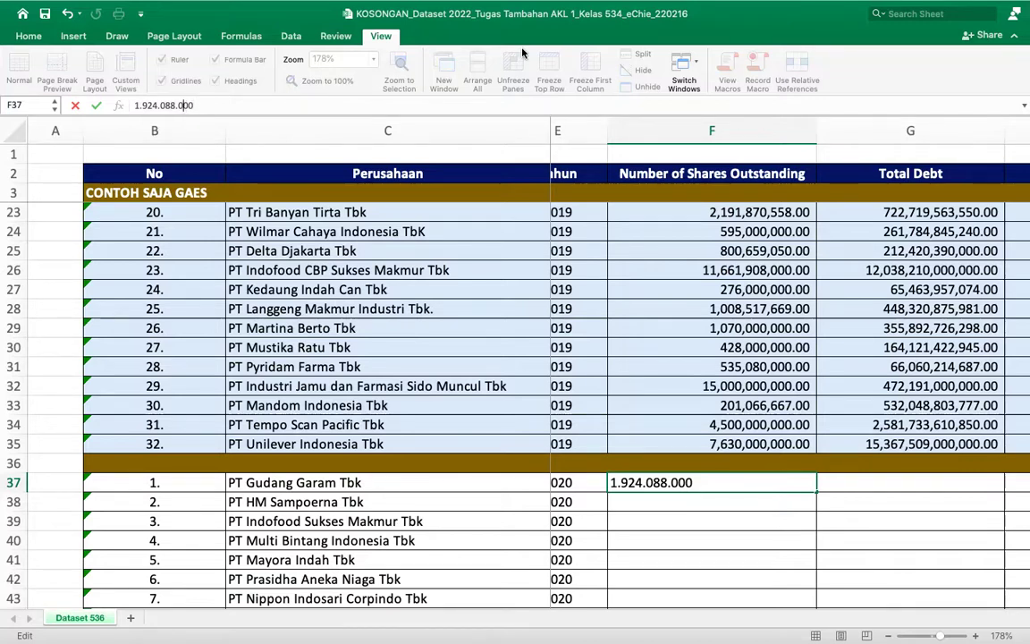
key(BackSpace)
key(BackSpace)
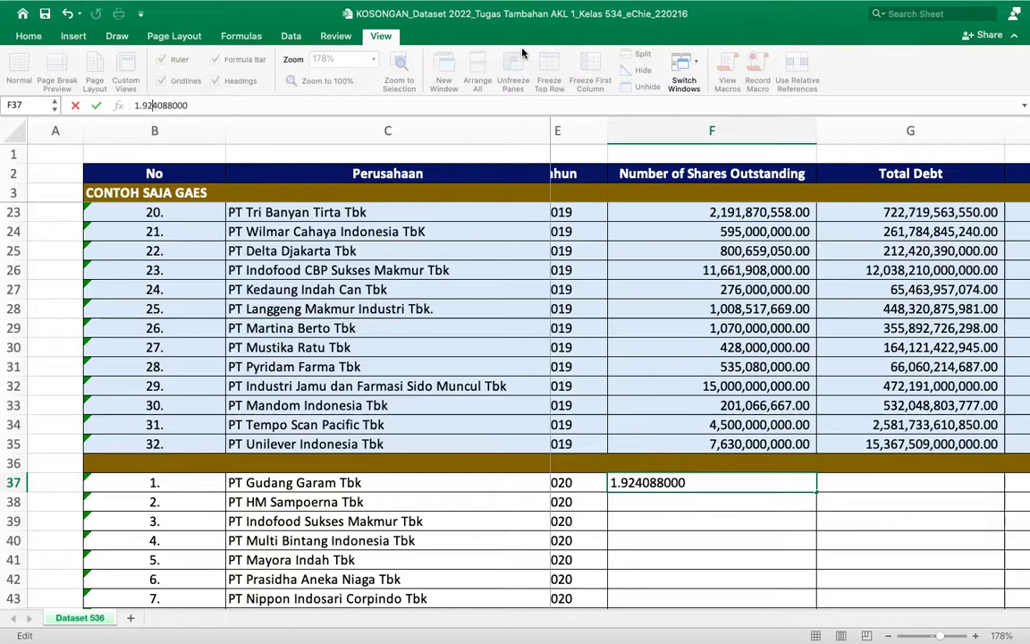
key(BackSpace)
key(Return)
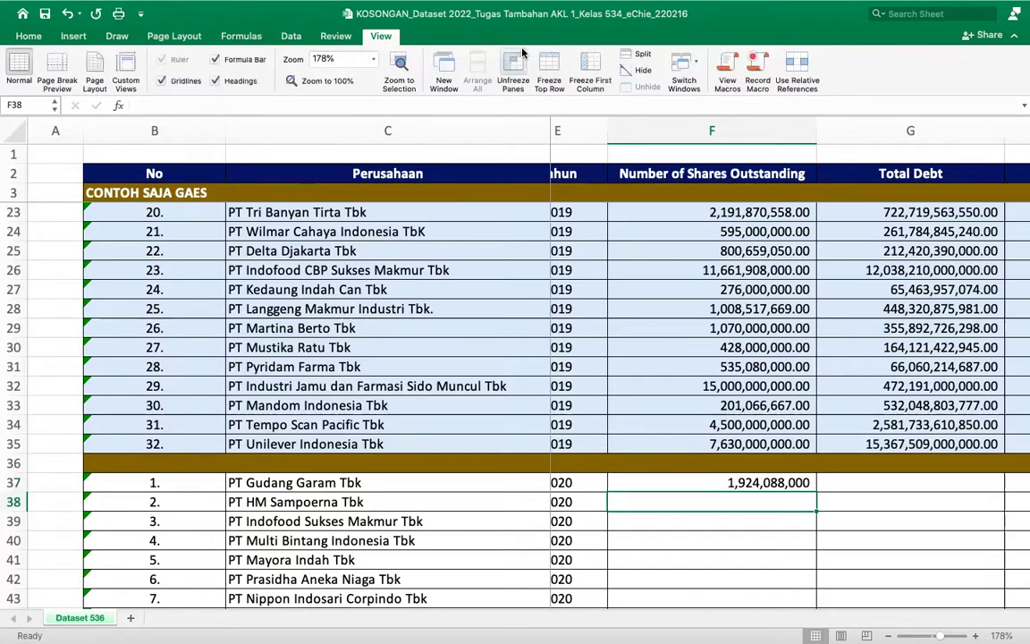
click(789, 480)
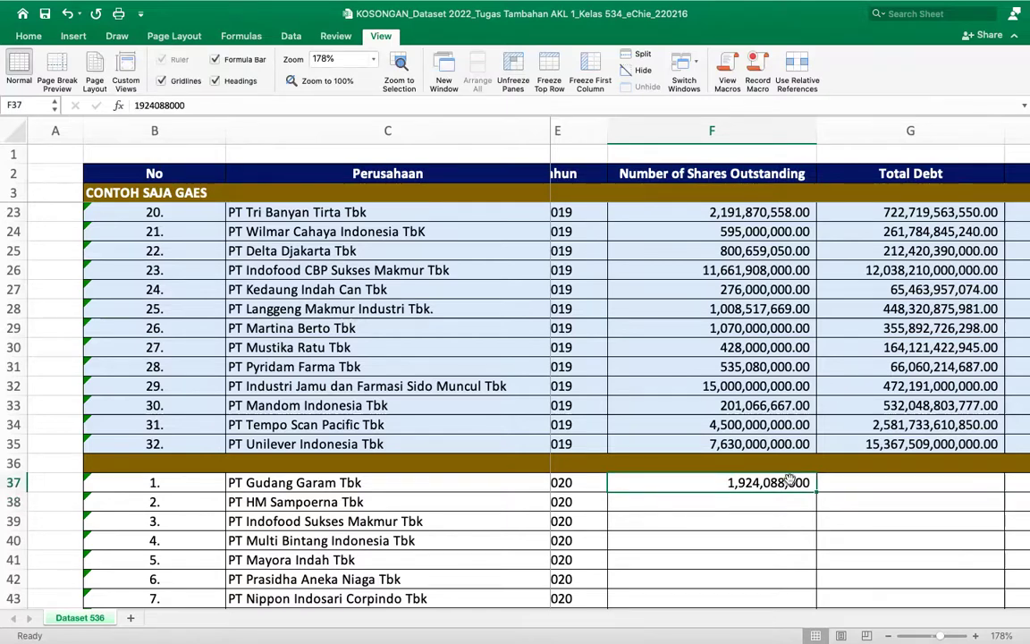
Step: Select the 2020 Total Debt cell for PT Gudang Garam Tbk and copy the 2020 Total Liabilitas figure, 19,668,941, from the report
key(Right)
scroll(790, 480, right, 3)
key(ctrl+Right)
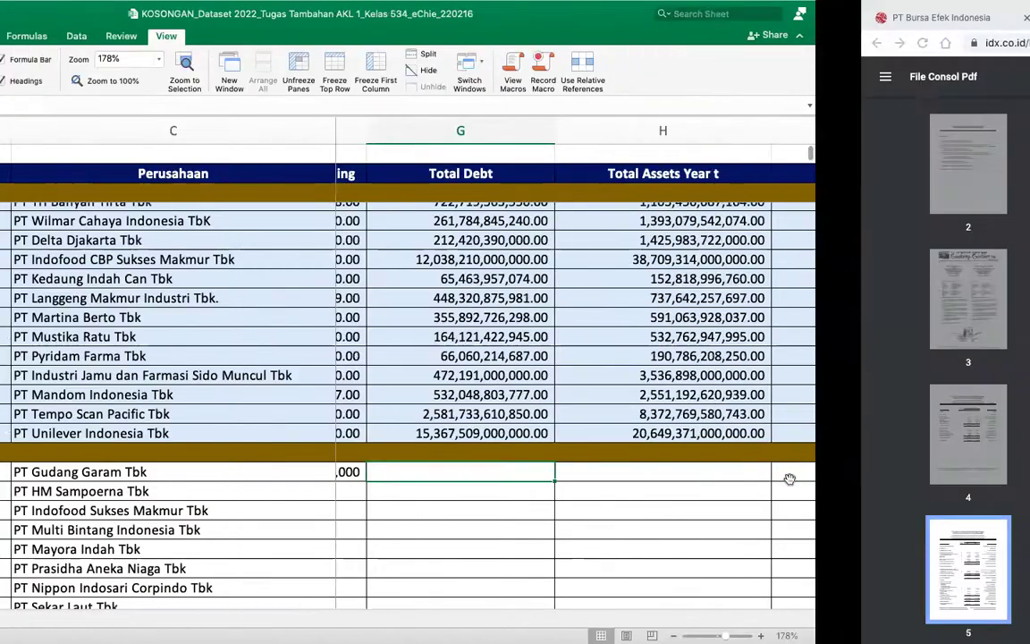
scroll(789, 480, up, 2)
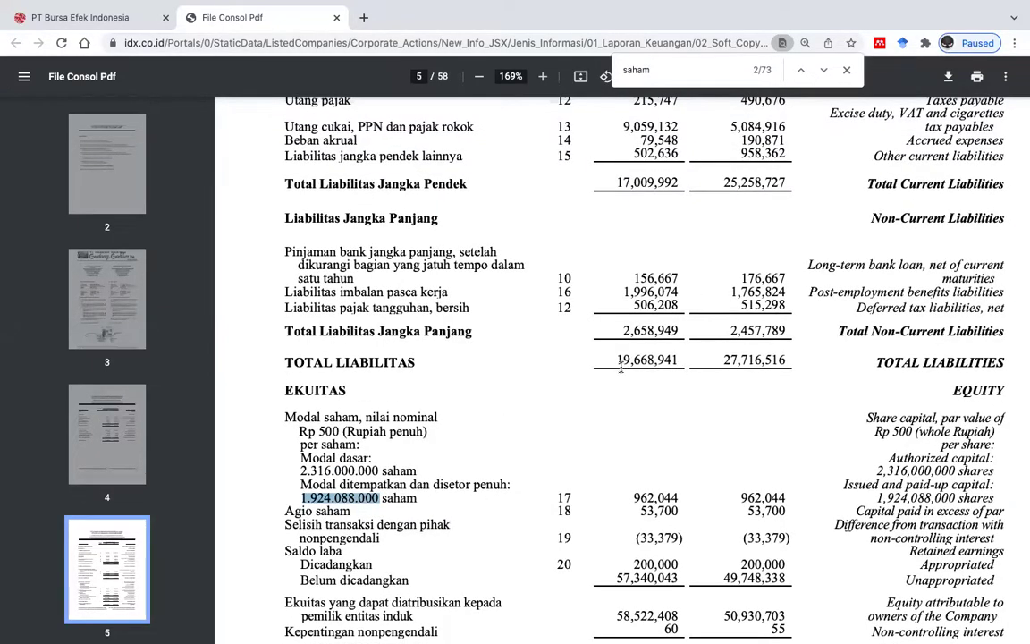
scroll(610, 367, up, 5)
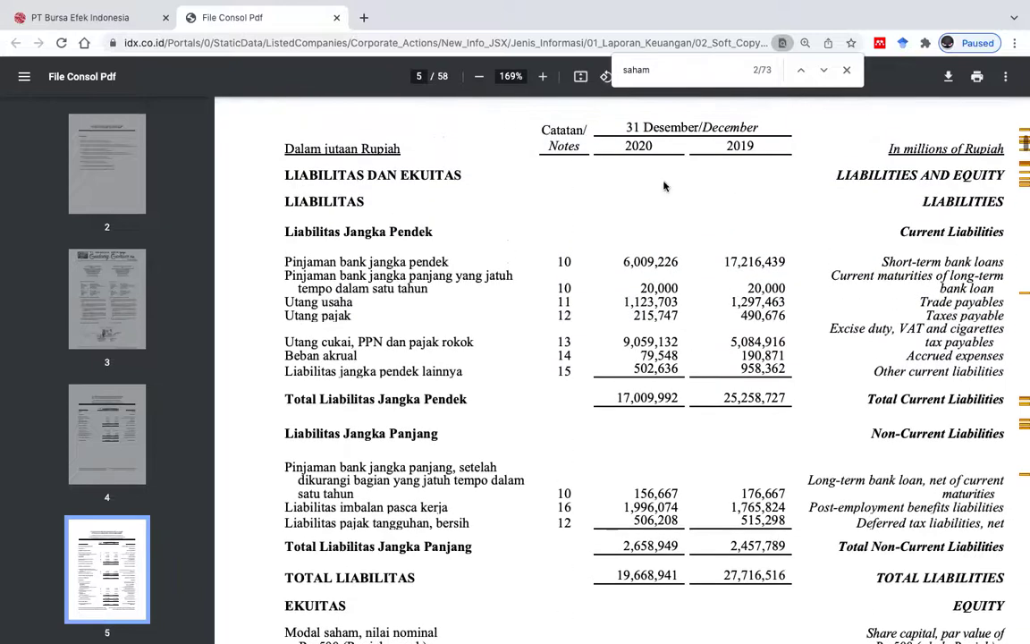
scroll(636, 279, down, 3)
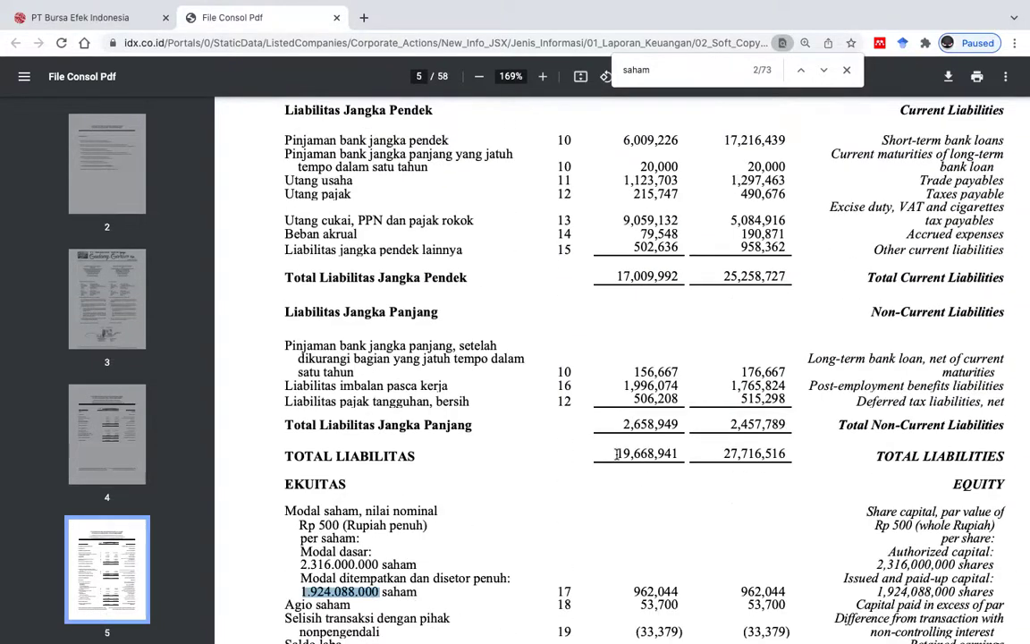
drag(616, 454, 675, 453)
key(super+c)
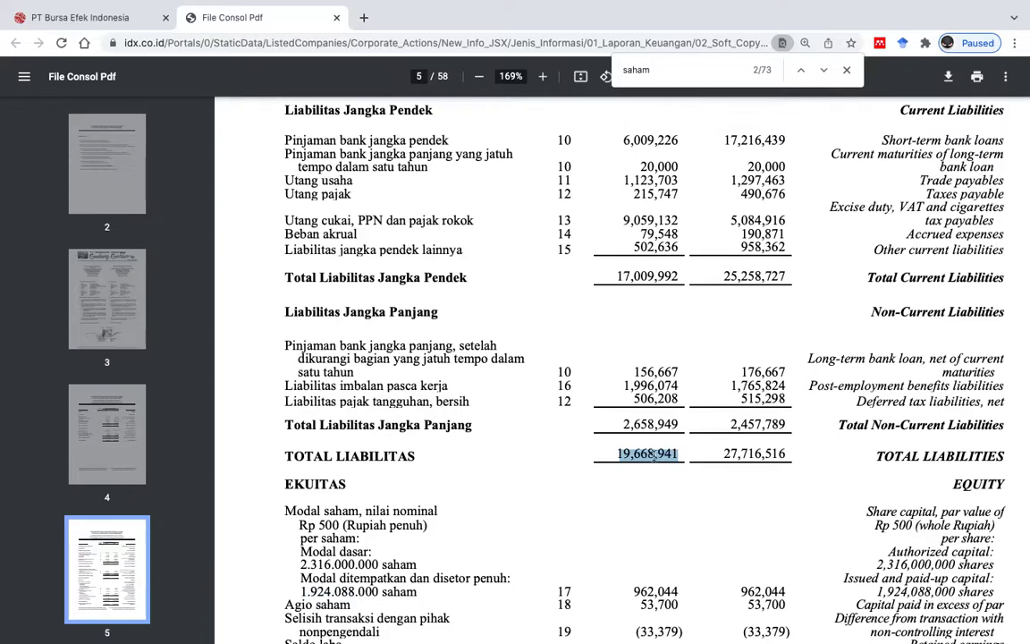
Step: Check the report's currency unit, then paste the total liabilities into Excel cell G37 and strip the commas to get 19668941
scroll(653, 456, up, 5)
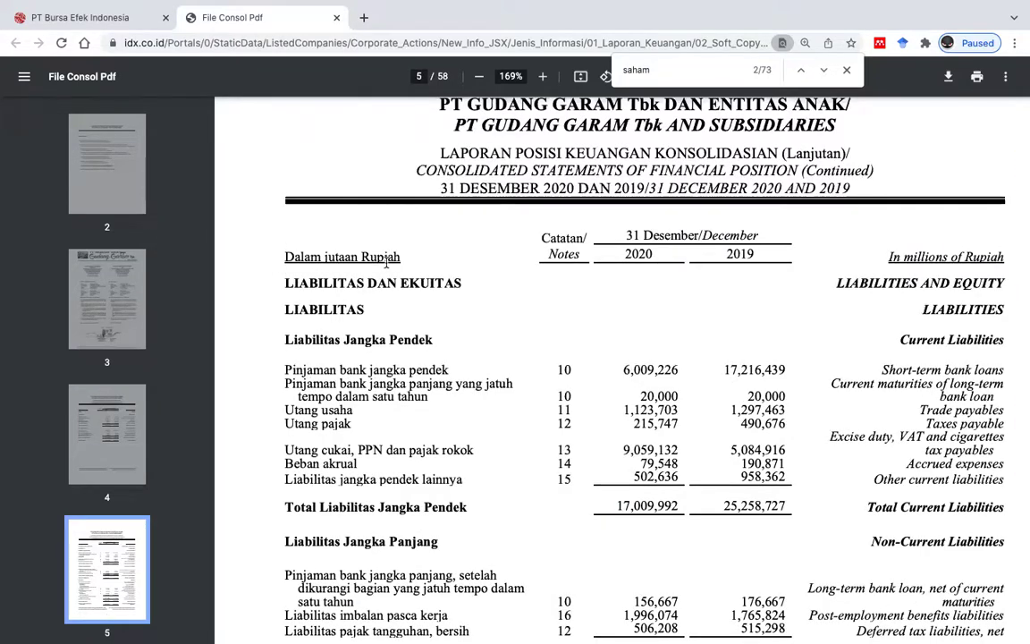
key(super+Tab)
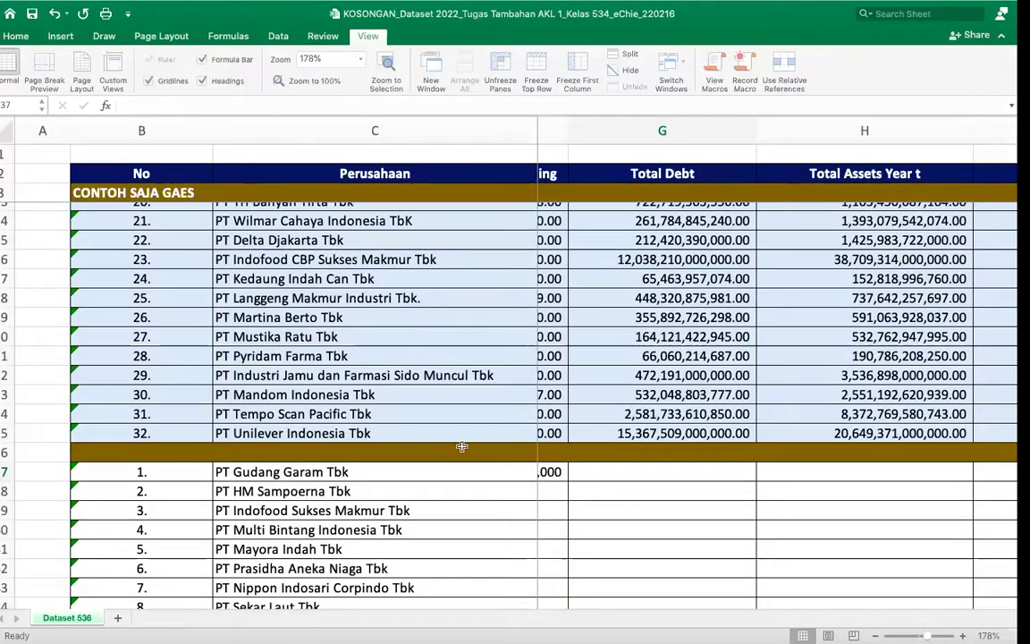
scroll(686, 474, left, 1)
click(162, 103)
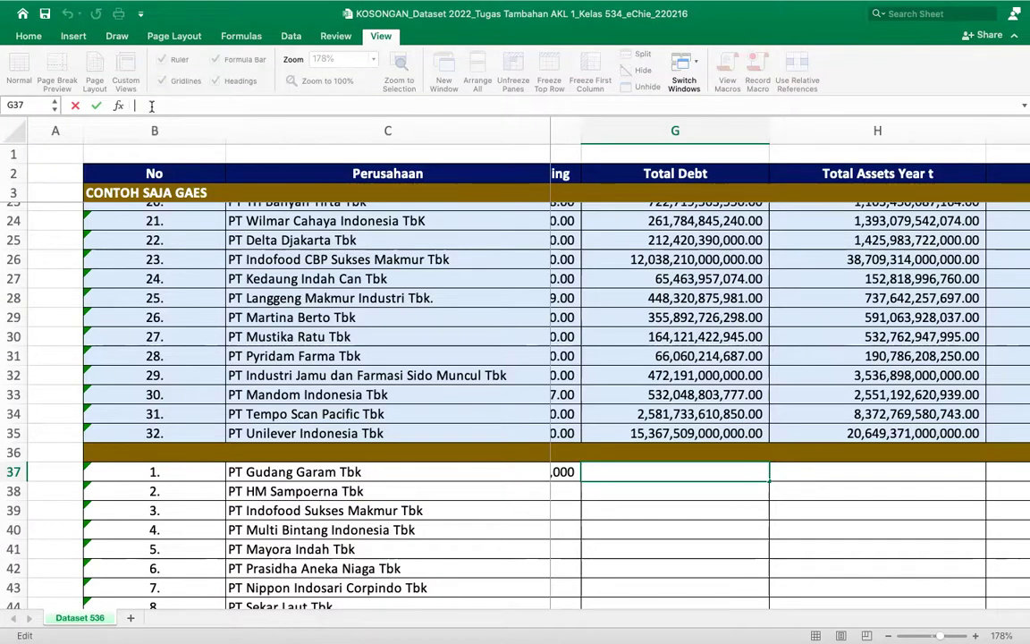
key(super+v)
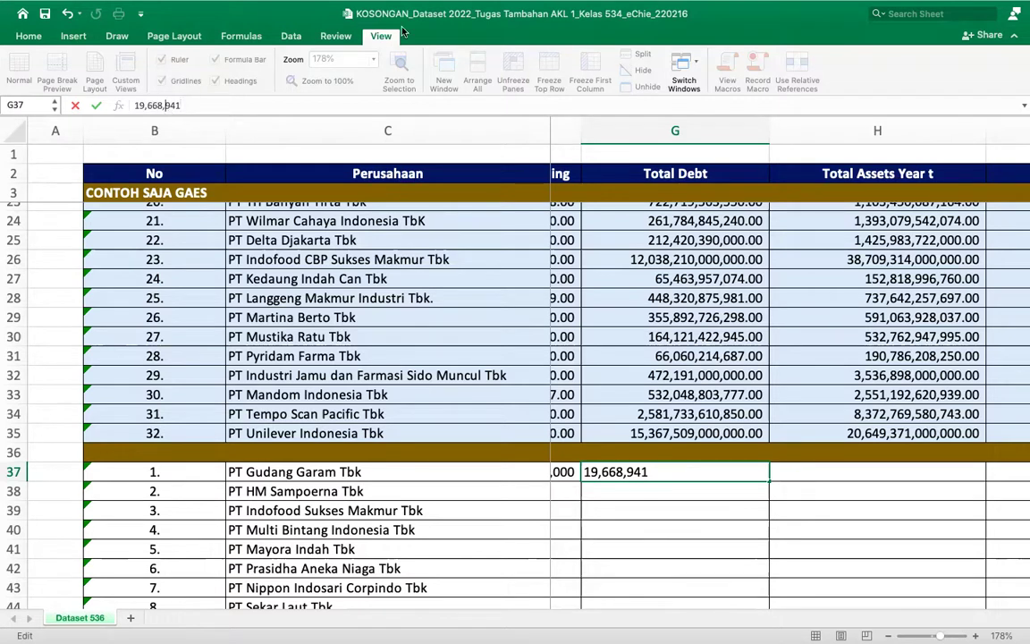
key(Left)
key(Left)
key(Left)
key(BackSpace)
key(BackSpace)
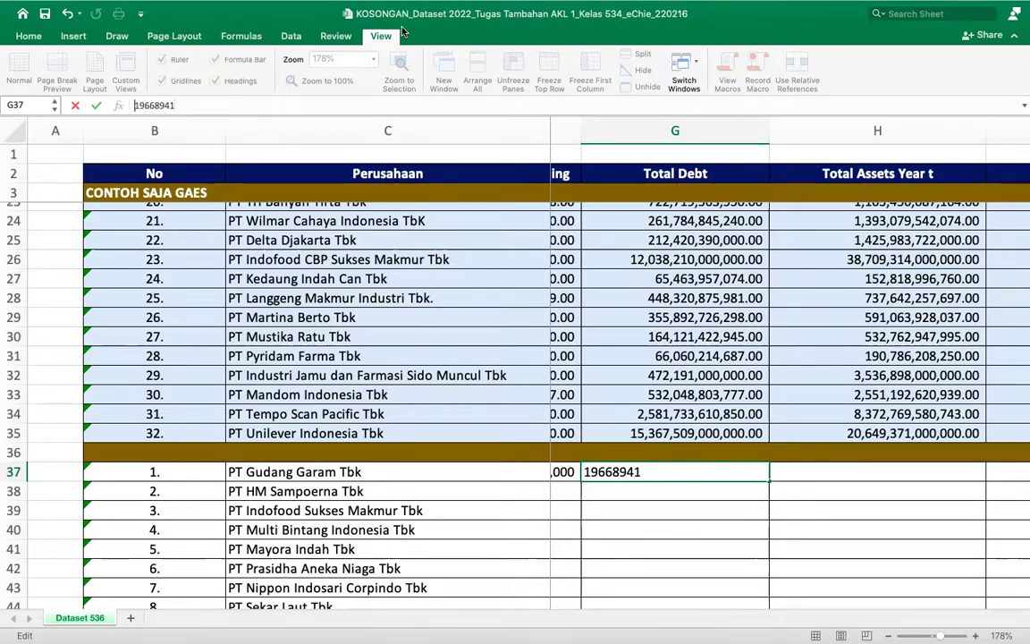
Step: Convert the Total Debt entry in G37 to full rupiah with the formula =19668941*1000000
key(Home)
text(=)
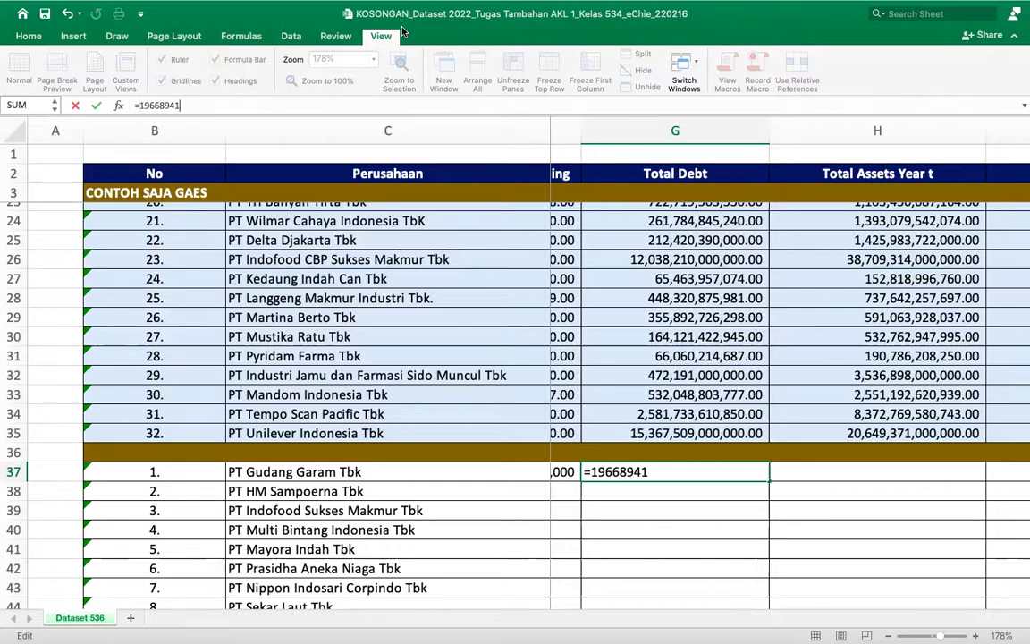
text(*1000000)
key(Return)
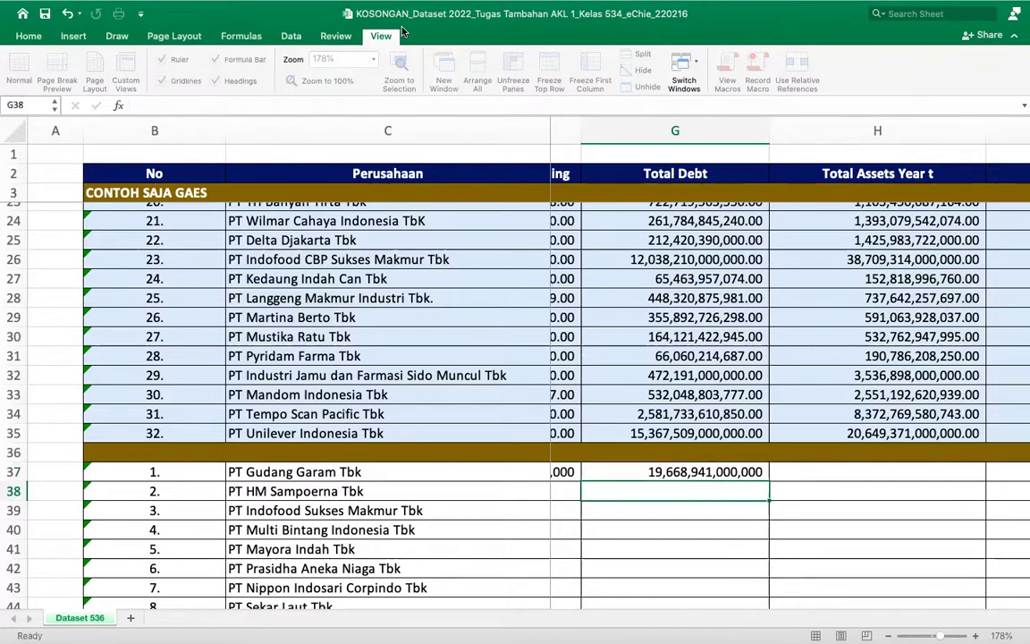
key(Up)
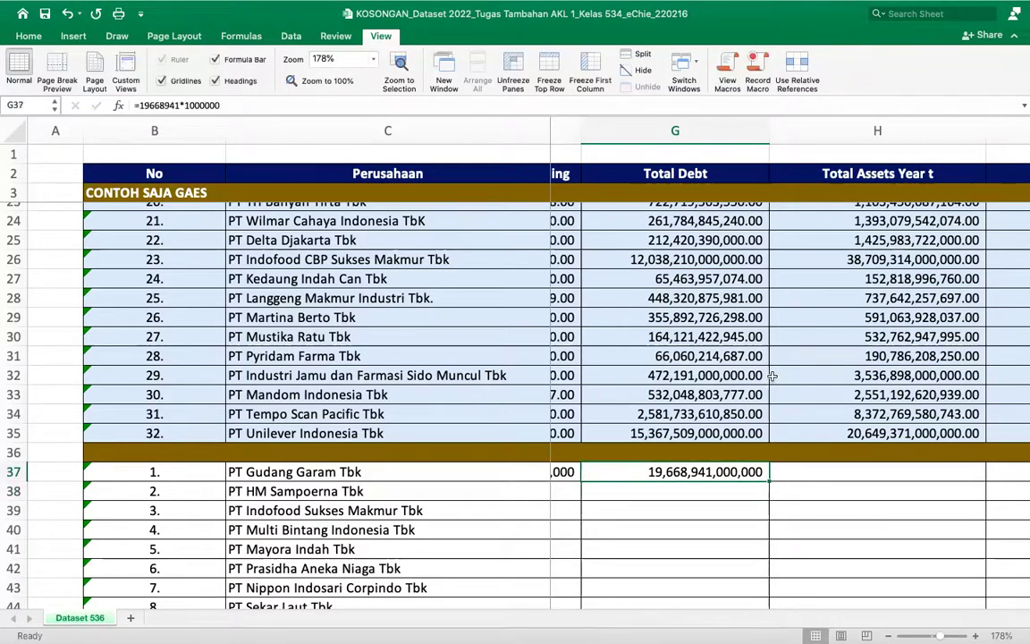
Step: Compare PT Gudang Garam Tbk's 2020 Total Debt with its 2019 figure in the sample rows
scroll(709, 464, up, 10)
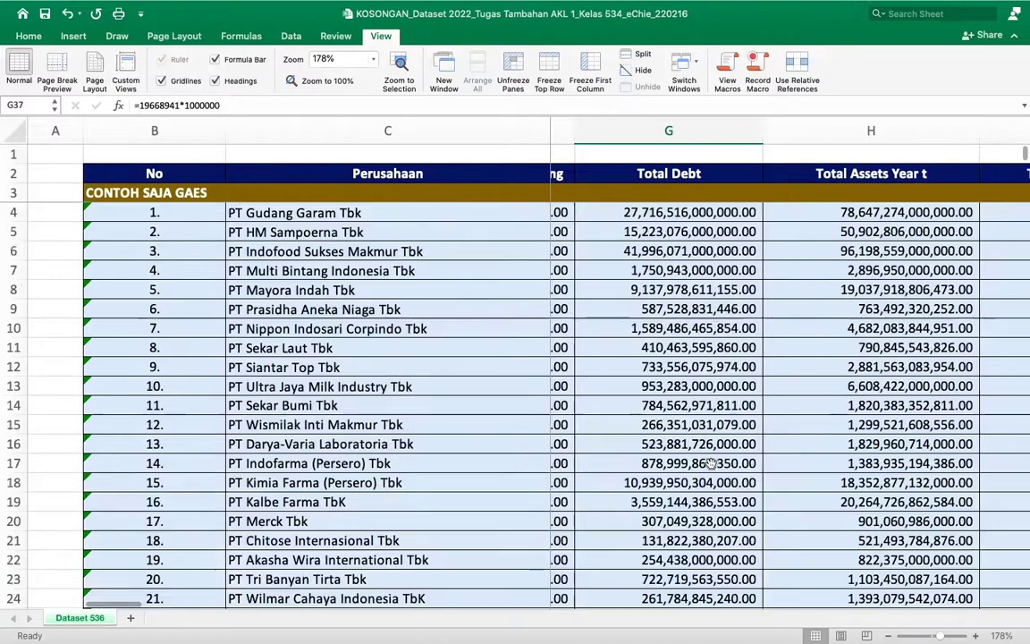
click(677, 218)
scroll(684, 217, down, 1)
scroll(682, 218, down, 8)
click(666, 532)
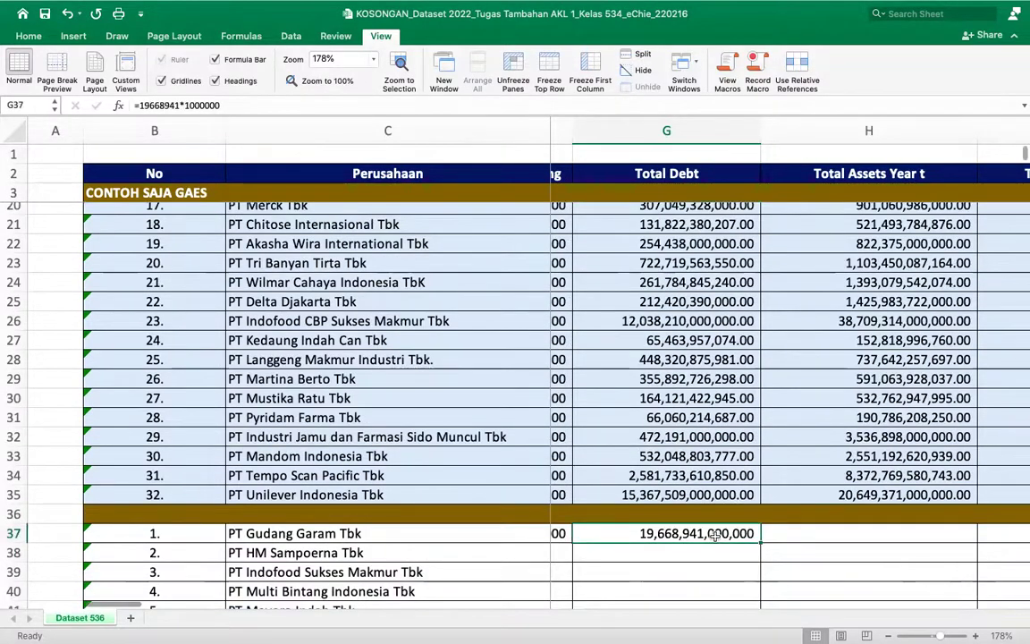
Step: Format PT Gudang Garam Tbk's 2020 Total Debt in G37 with two decimal places like the sample rows
click(27, 35)
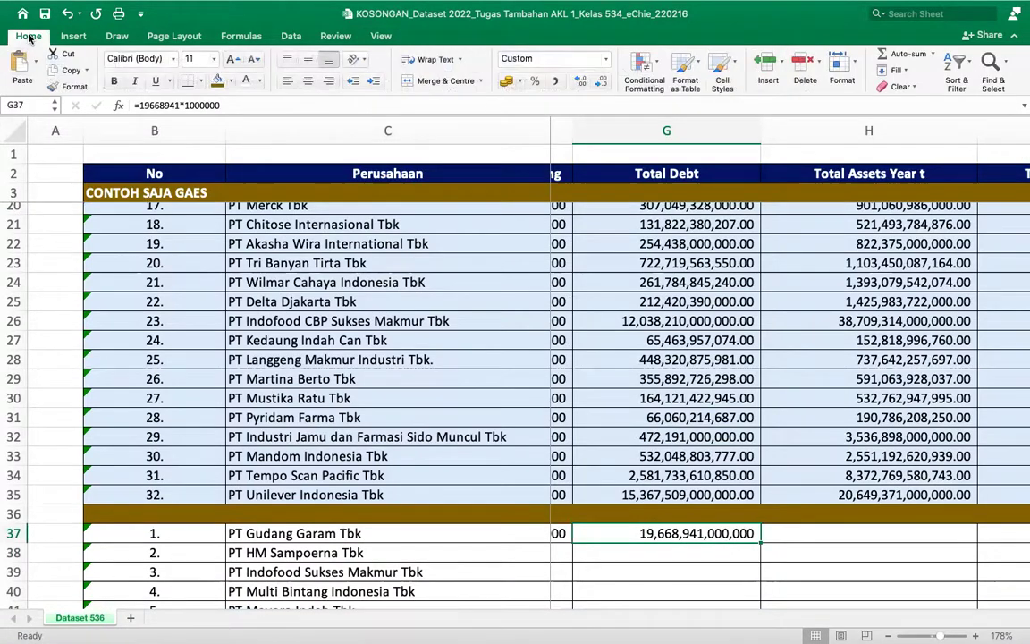
click(581, 82)
click(583, 82)
scroll(704, 386, up, 10)
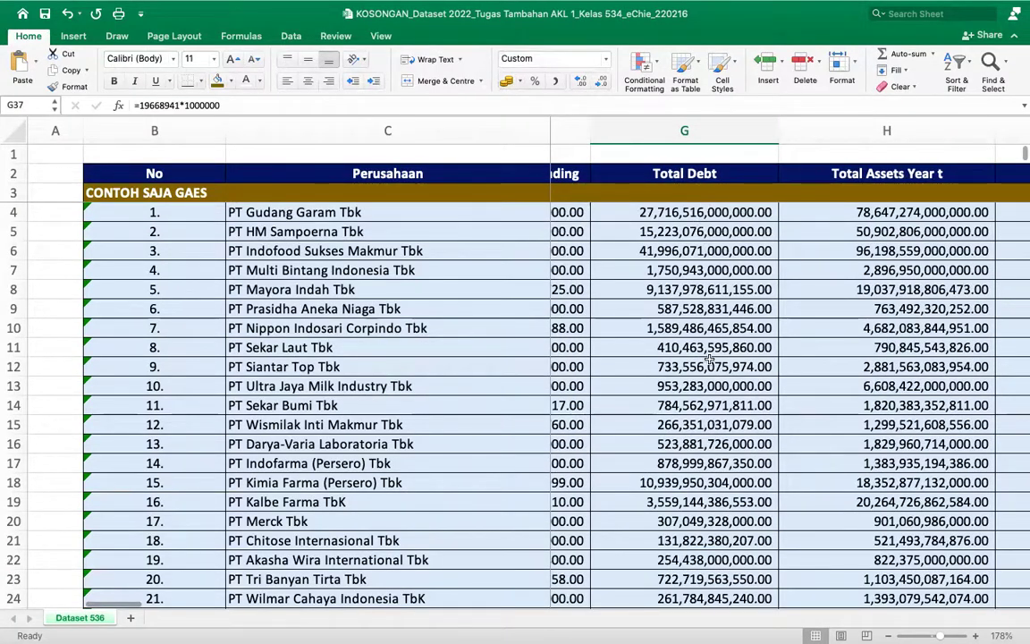
Step: Remove the *1000000 multiplier from PT Gudang Garam Tbk's 2020 Total Debt in G37, leaving only 19668941
scroll(709, 359, down, 10)
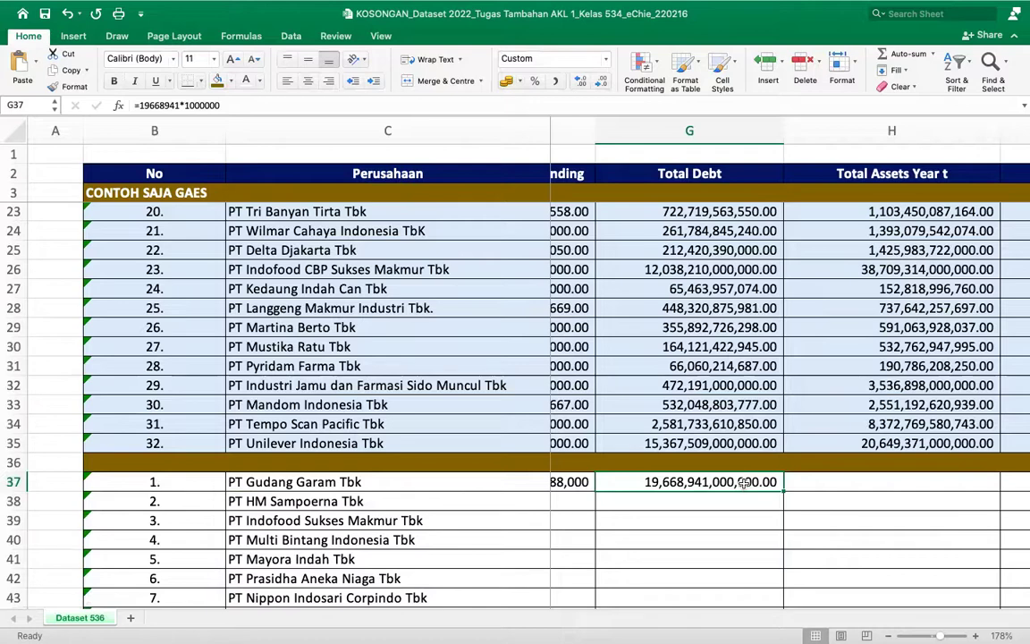
scroll(743, 481, left, 3)
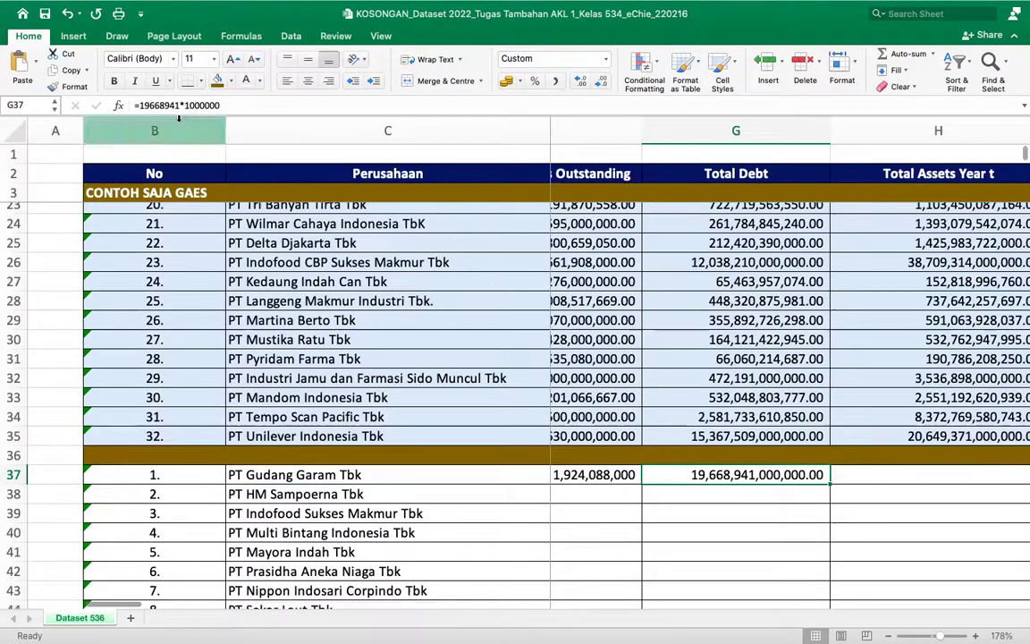
click(270, 106)
key(BackSpace)
key(BackSpace)
key(BackSpace)
key(BackSpace)
key(BackSpace)
key(BackSpace)
key(BackSpace)
key(BackSpace)
key(Return)
text(')
key(Return)
Step: Compare the unconverted 2020 Total Debt in G37 with the Total Debt figures of the 2019 sample rows
scroll(789, 483, up, 2)
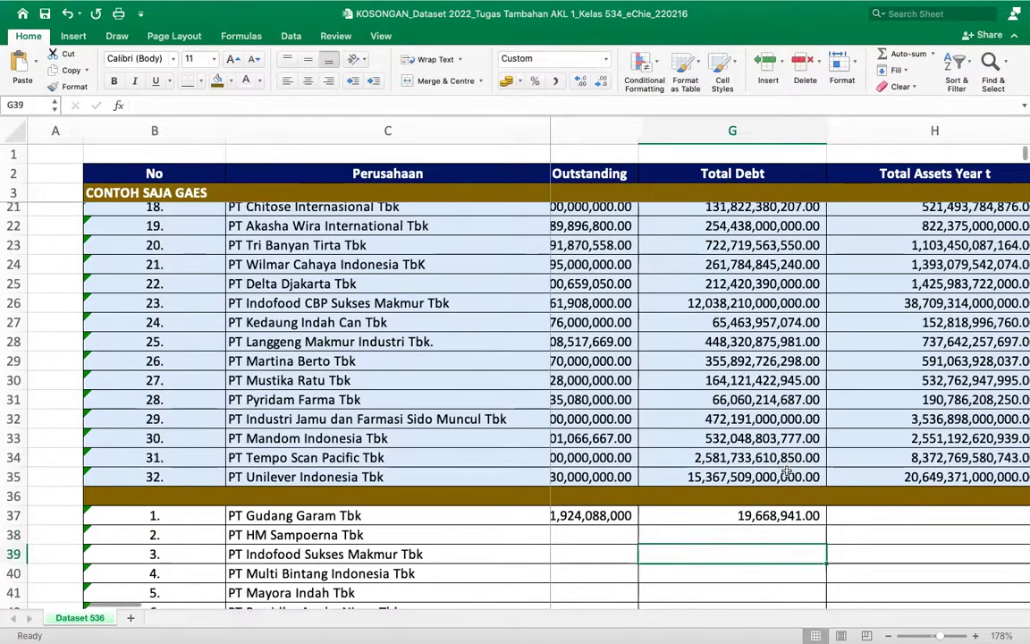
scroll(786, 474, up, 6)
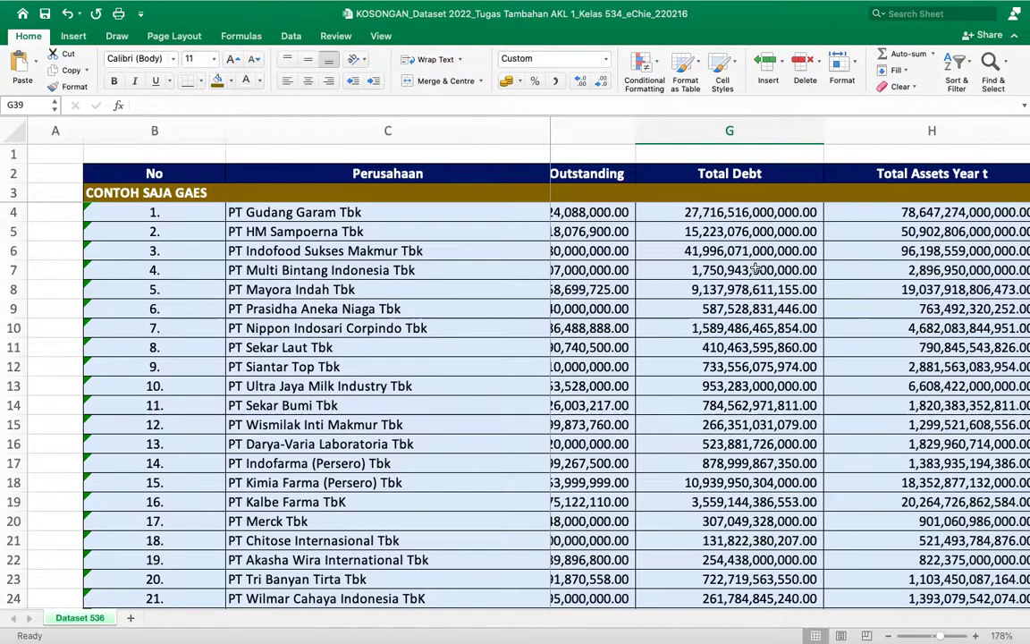
scroll(755, 269, down, 5)
scroll(815, 380, down, 1)
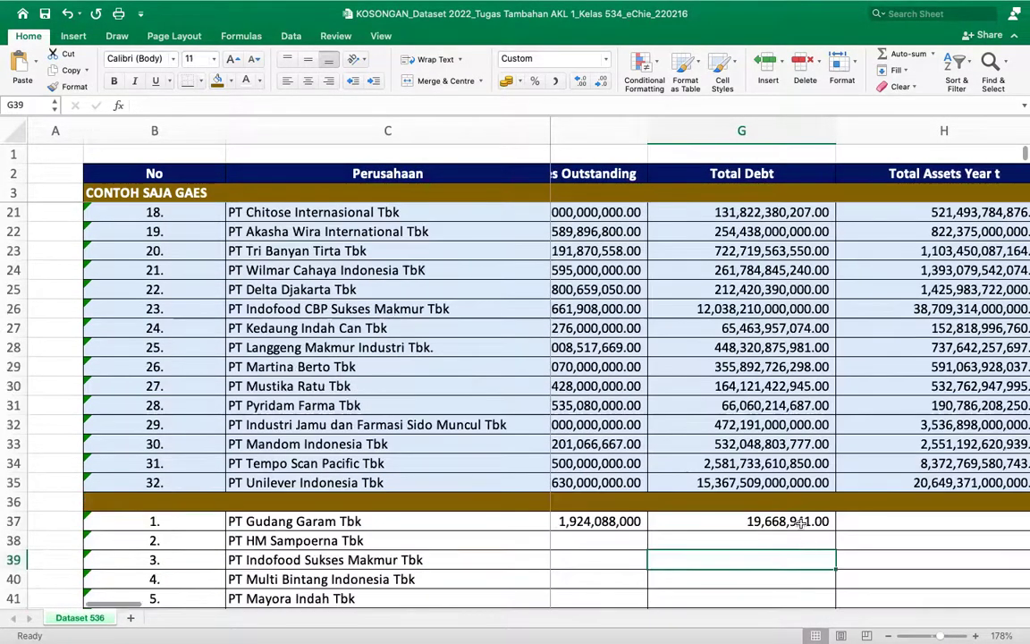
scroll(800, 523, left, 5)
scroll(801, 523, down, 1)
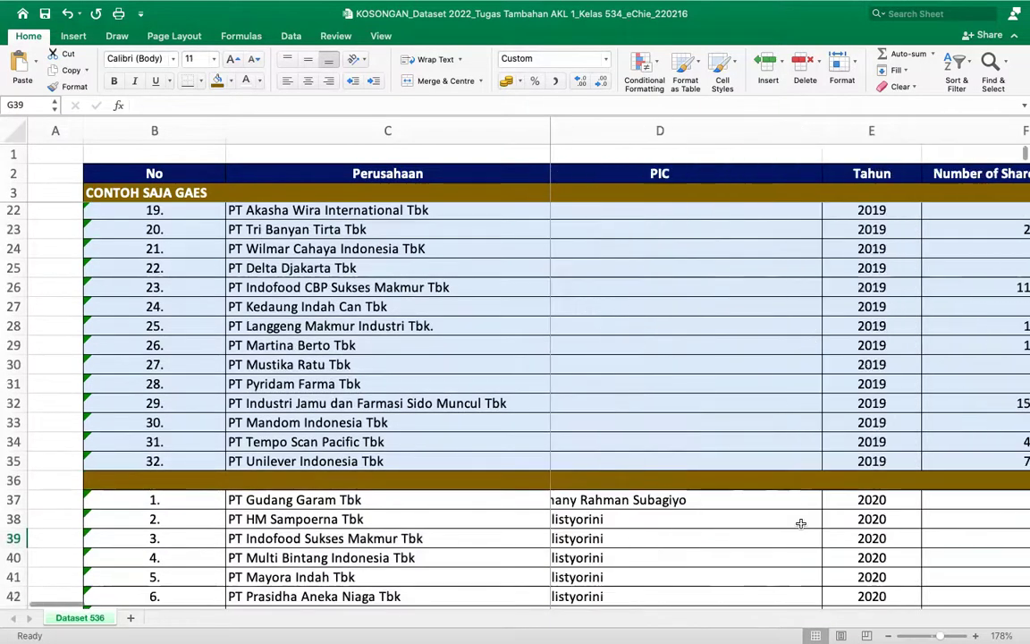
Step: Undo the last edit to G37 to restore the Total Debt formula =19668941*1000000
click(190, 501)
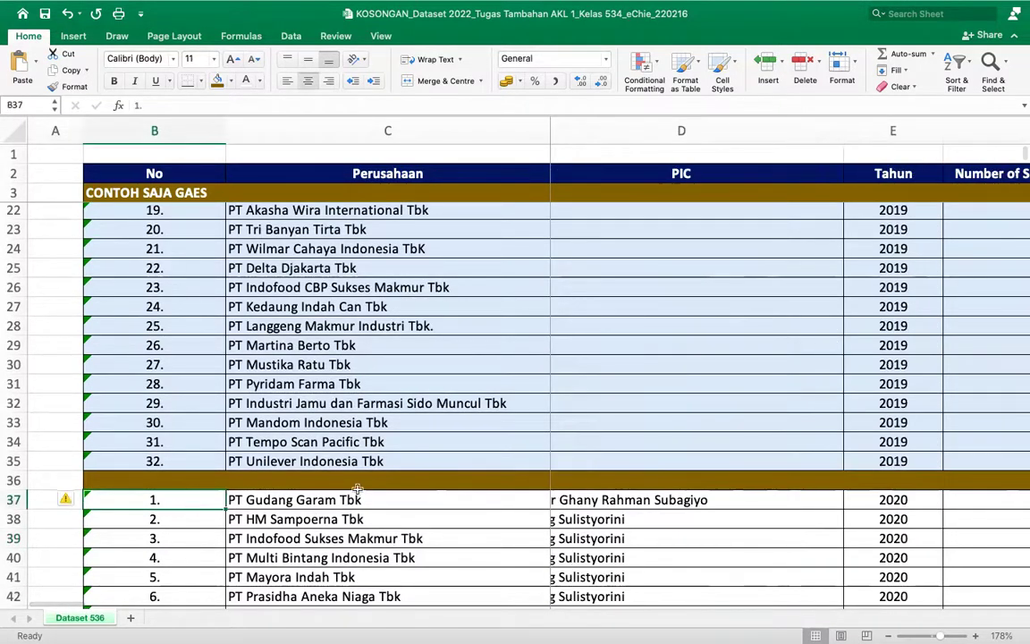
scroll(885, 498, right, 4)
click(939, 502)
scroll(939, 502, right, 2)
key(Return)
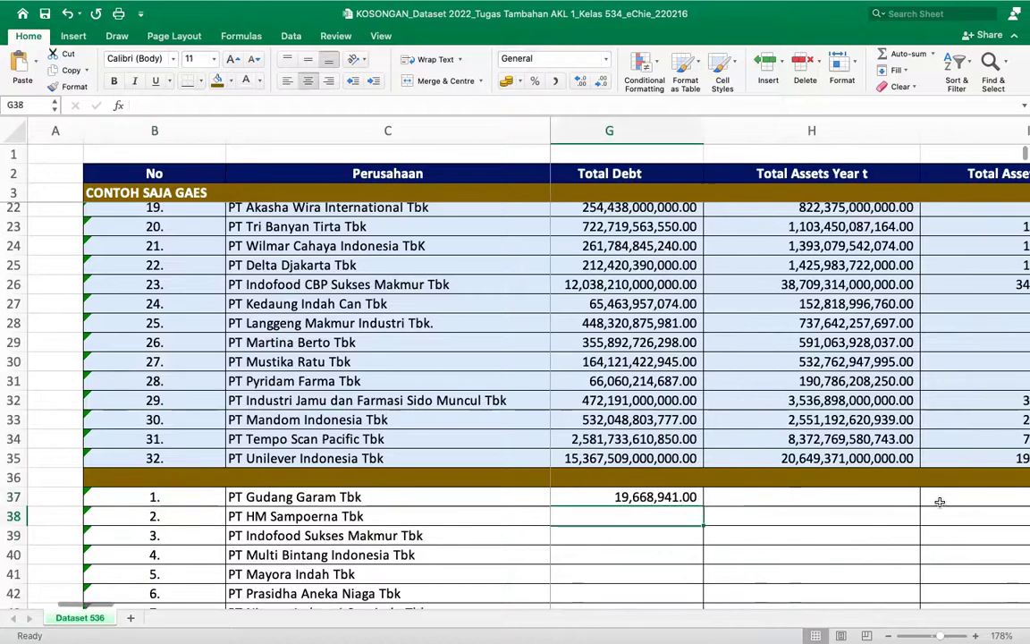
key(Up)
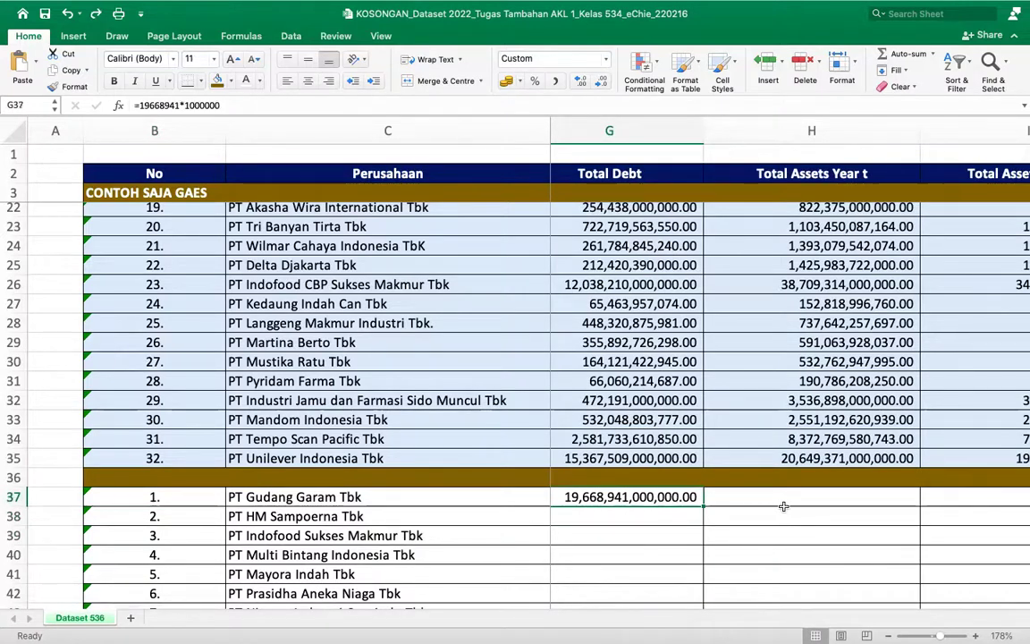
Step: Select Total Assets Year t cell H37, then copy the 2020 total assets figure 78,191,409 from the report in Chrome
click(783, 507)
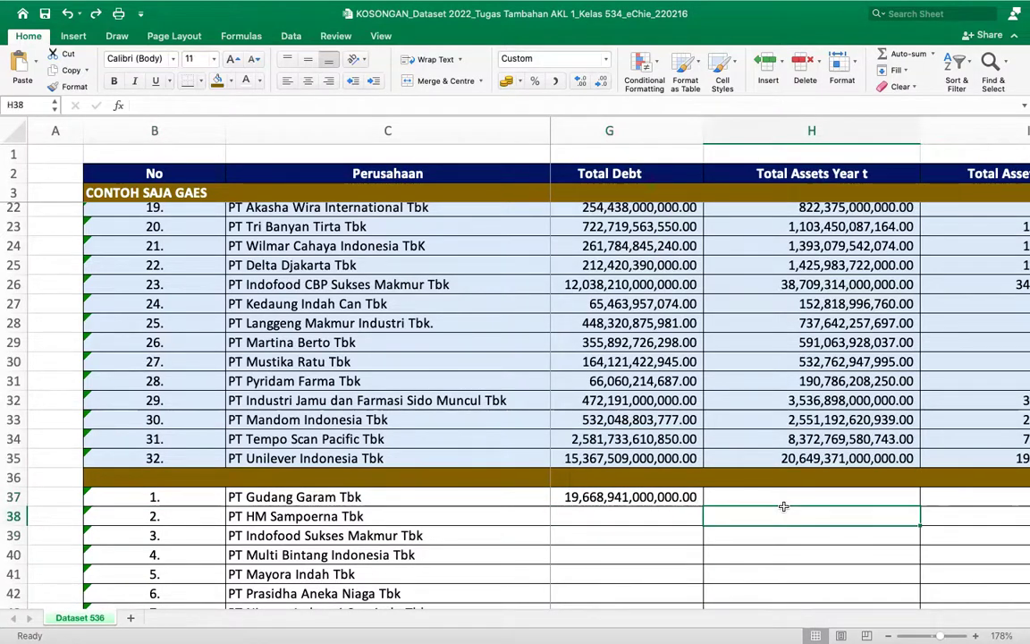
scroll(784, 507, right, 2)
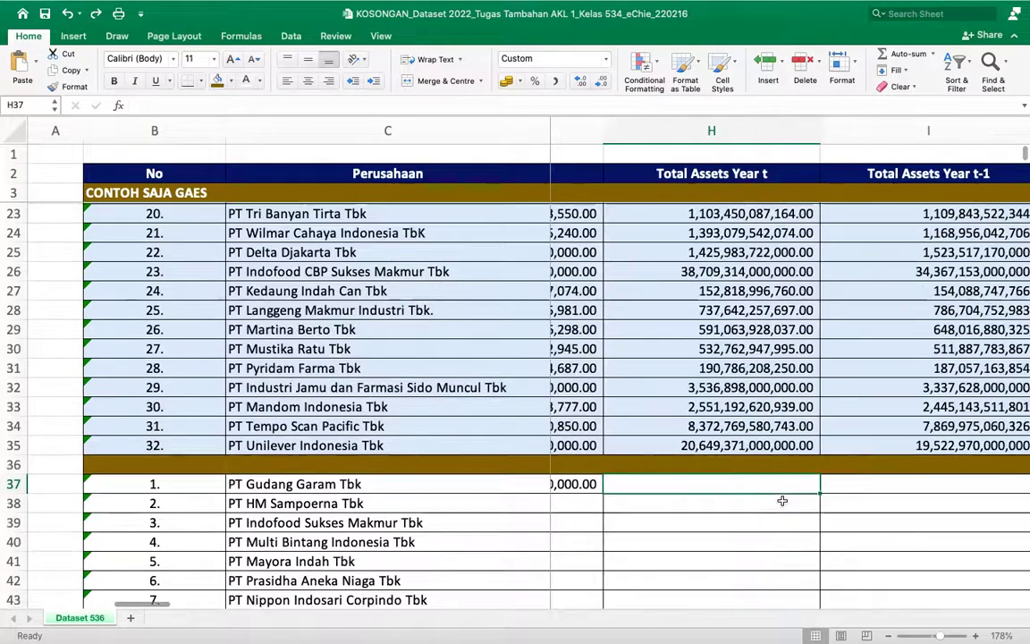
key(ctrl+Right)
scroll(679, 397, up, 10)
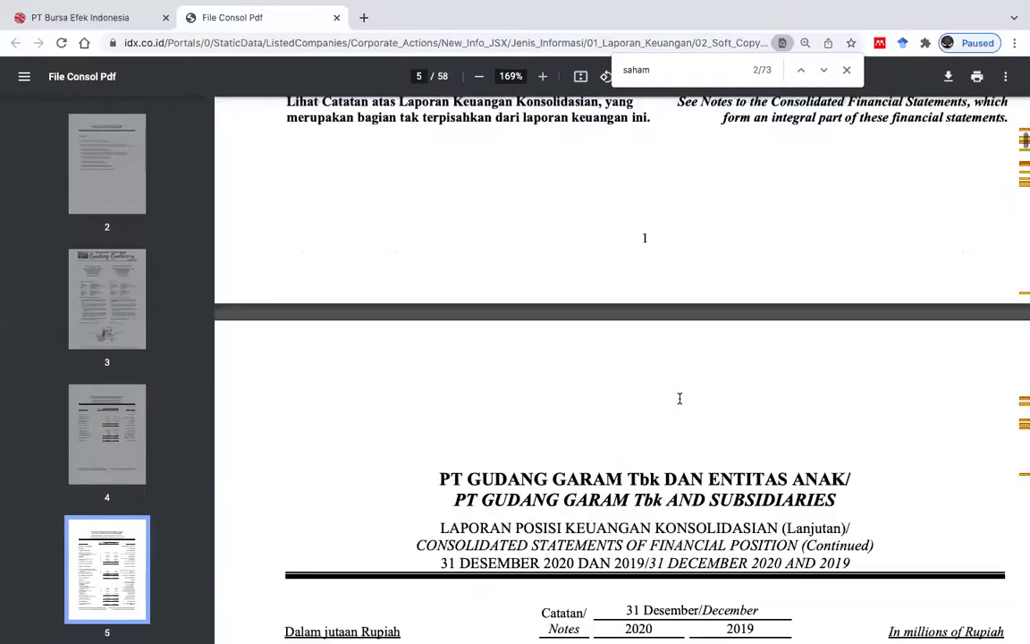
scroll(680, 398, up, 2)
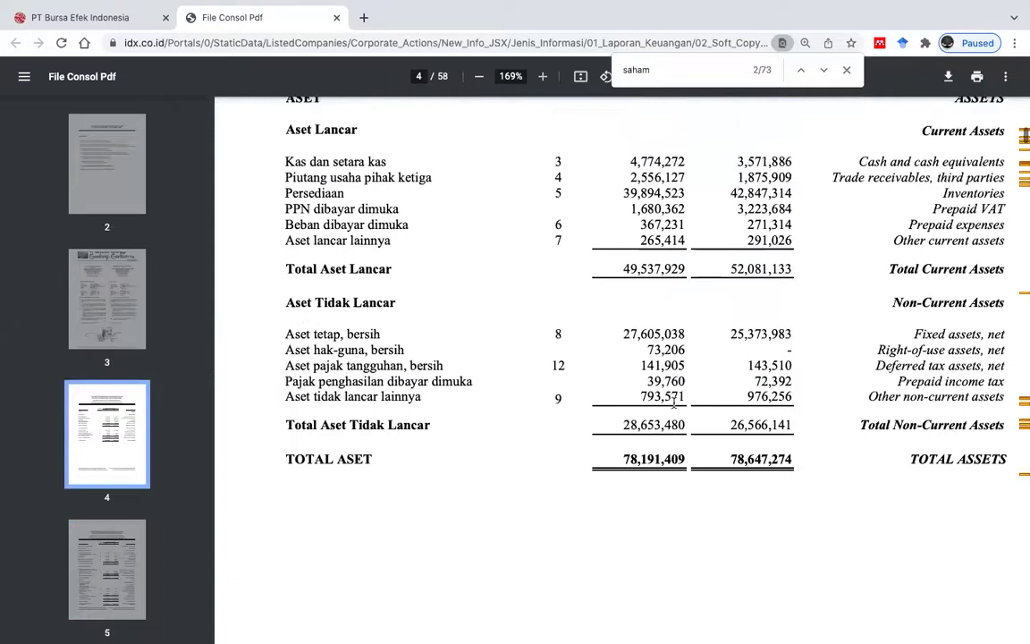
drag(621, 461, 685, 462)
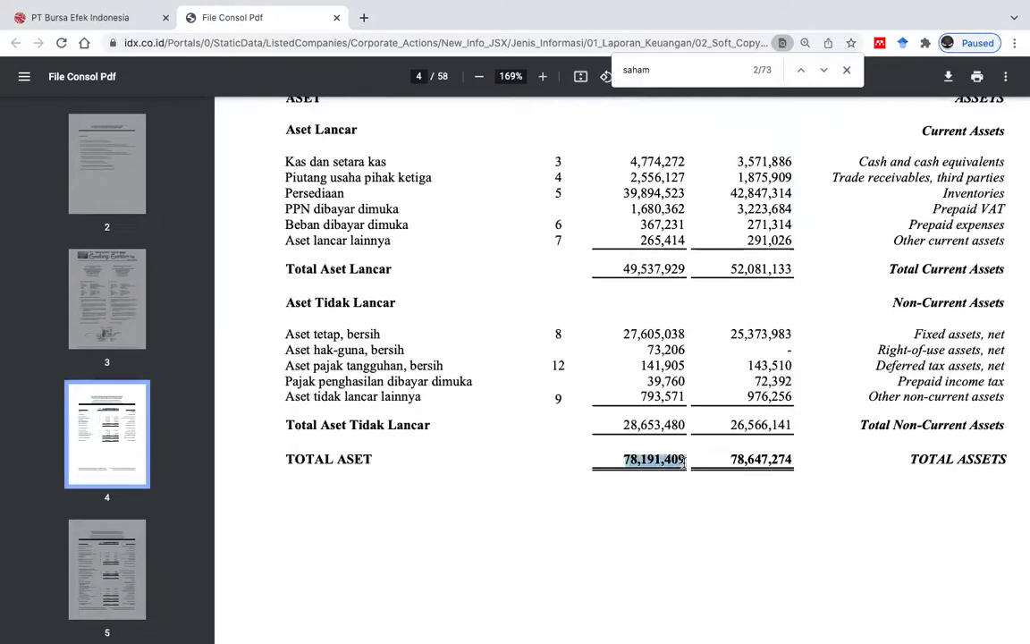
Step: Check the year columns and currency unit of the report's statement of financial position, then return to Excel
key(ctrl+Left)
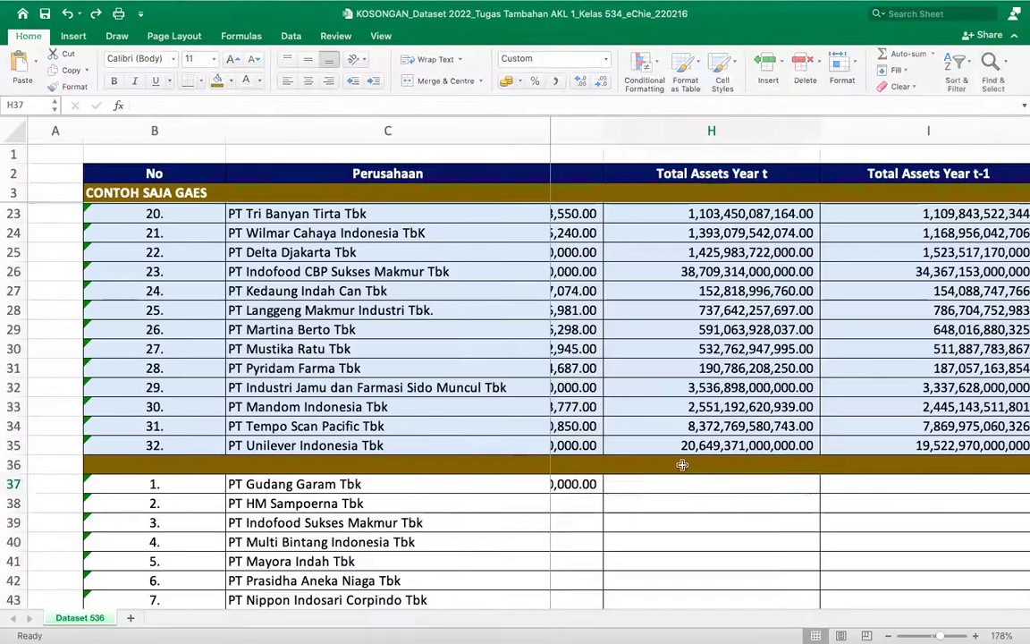
key(ctrl+Right)
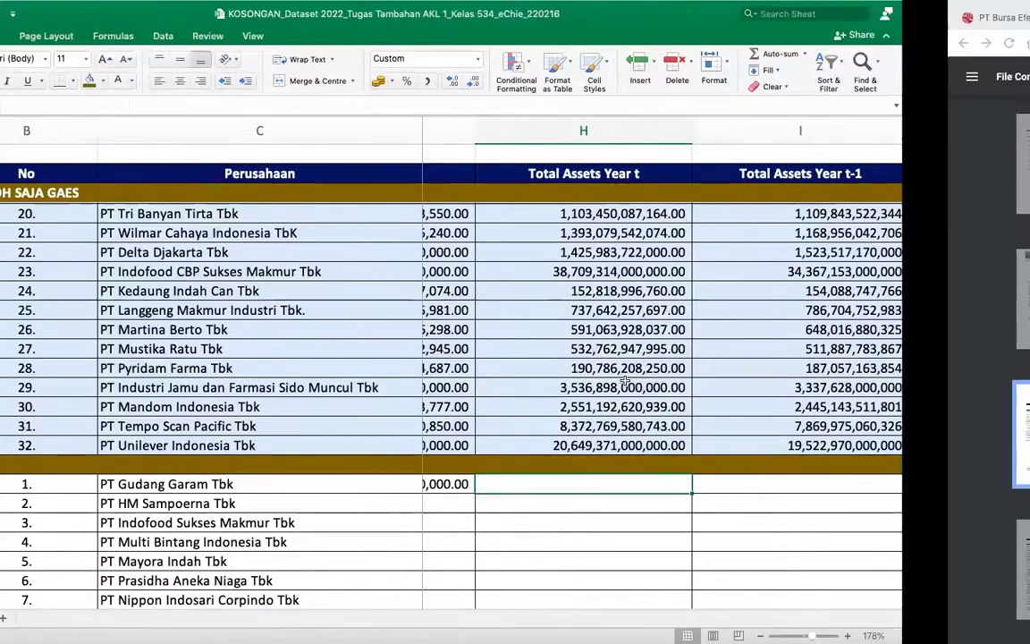
scroll(626, 382, up, 6)
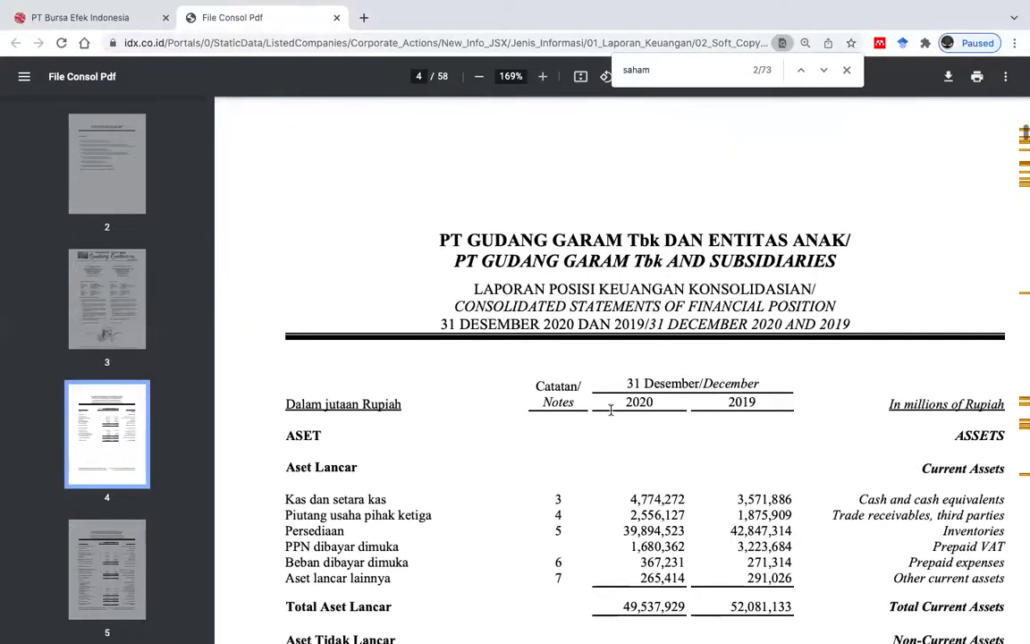
scroll(611, 409, down, 5)
key(ctrl+Left)
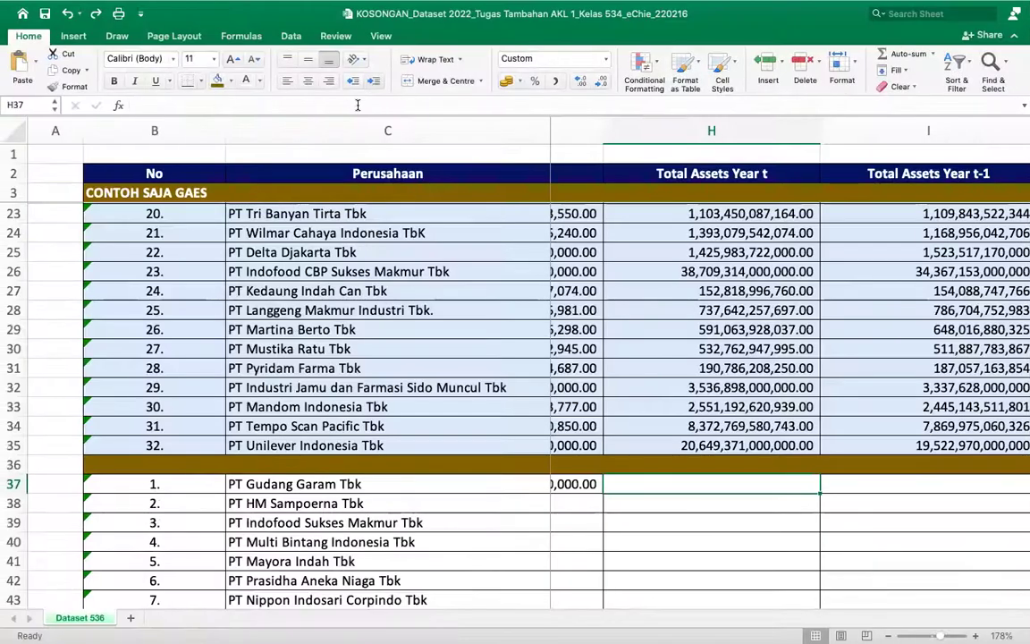
Step: Enter PT Gudang Garam Tbk's Total Assets Year t in H37 as the formula =78191409*1000000
click(138, 105)
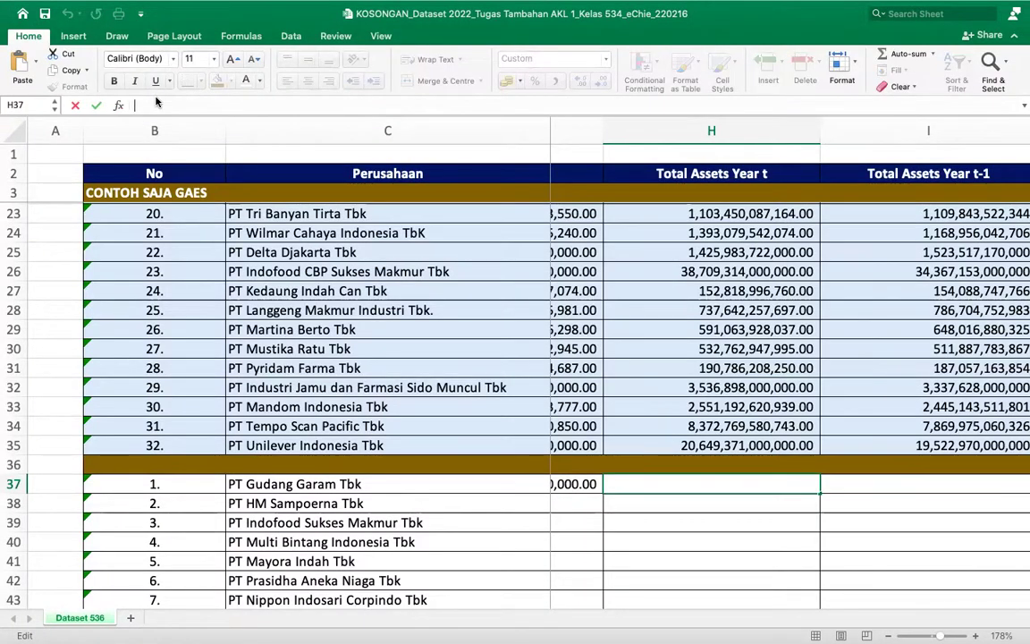
text(=78,191,409)
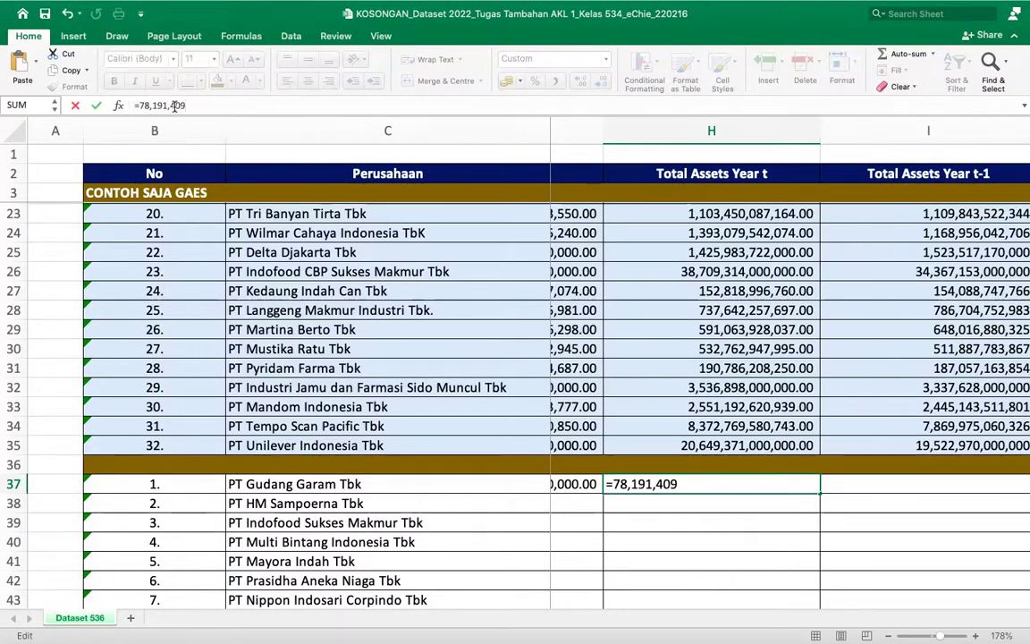
key(BackSpace)
key(Left)
key(Left)
key(Left)
key(BackSpace)
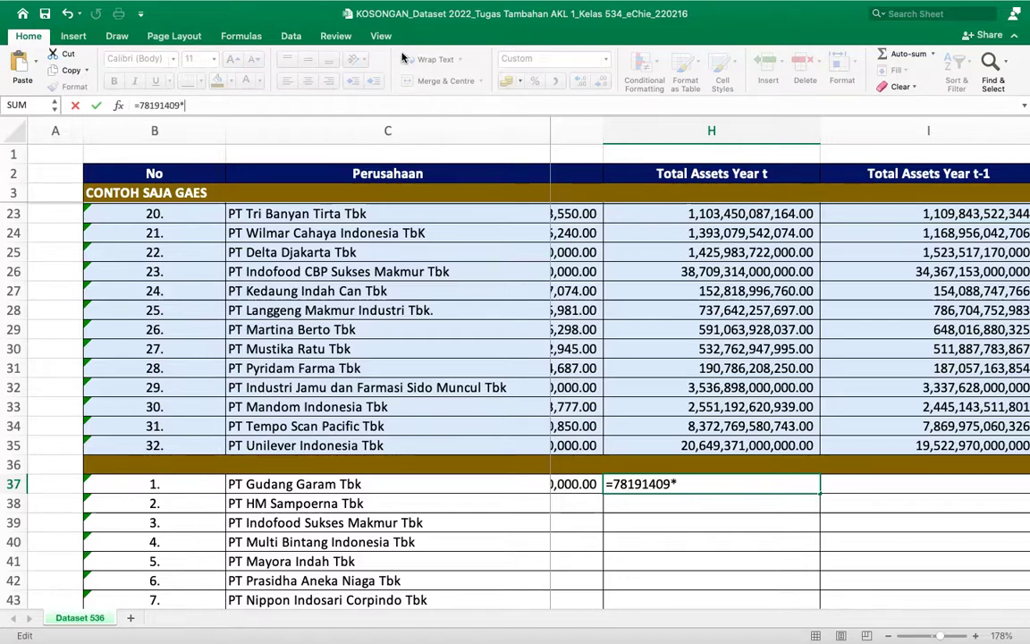
text(*1000000)
key(Return)
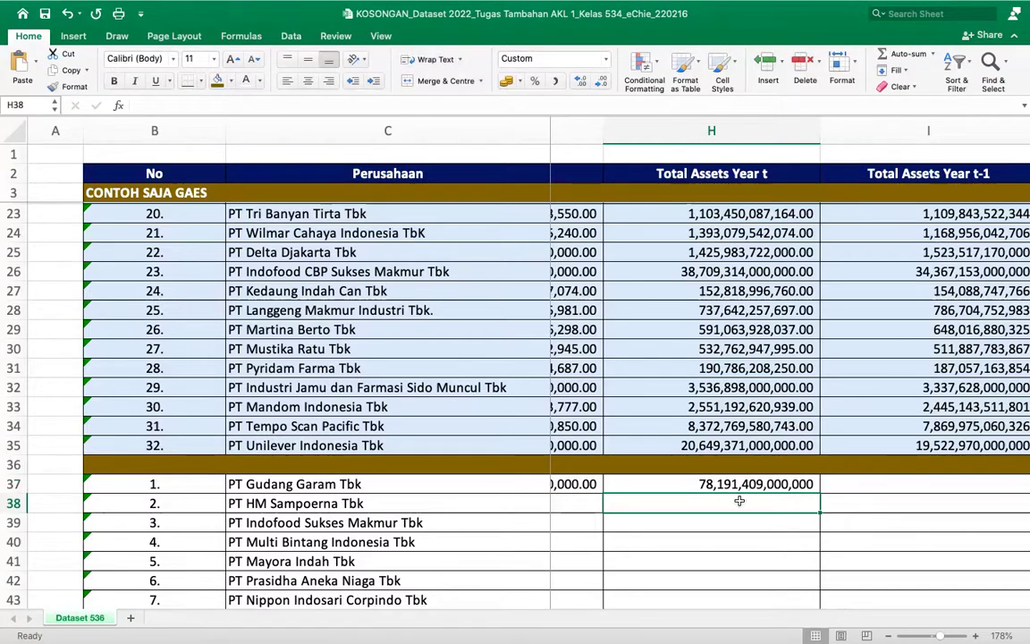
Step: Compare PT Gudang Garam Tbk's Total Assets Year t in H37 with the figures in the 2019 sample rows
key(Up)
scroll(718, 400, up, 3)
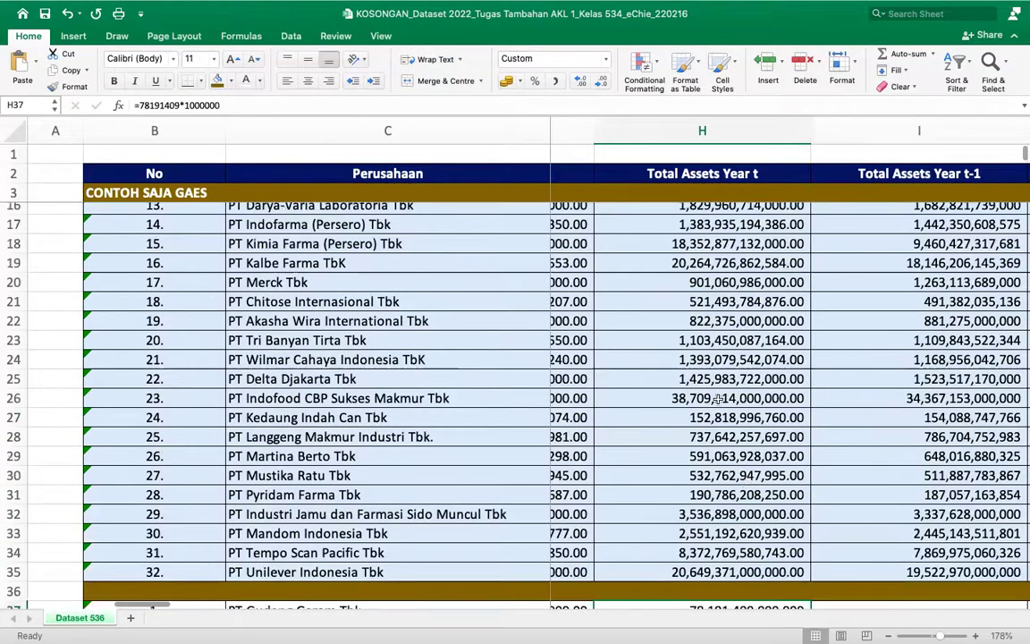
scroll(718, 399, up, 4)
scroll(732, 386, down, 6)
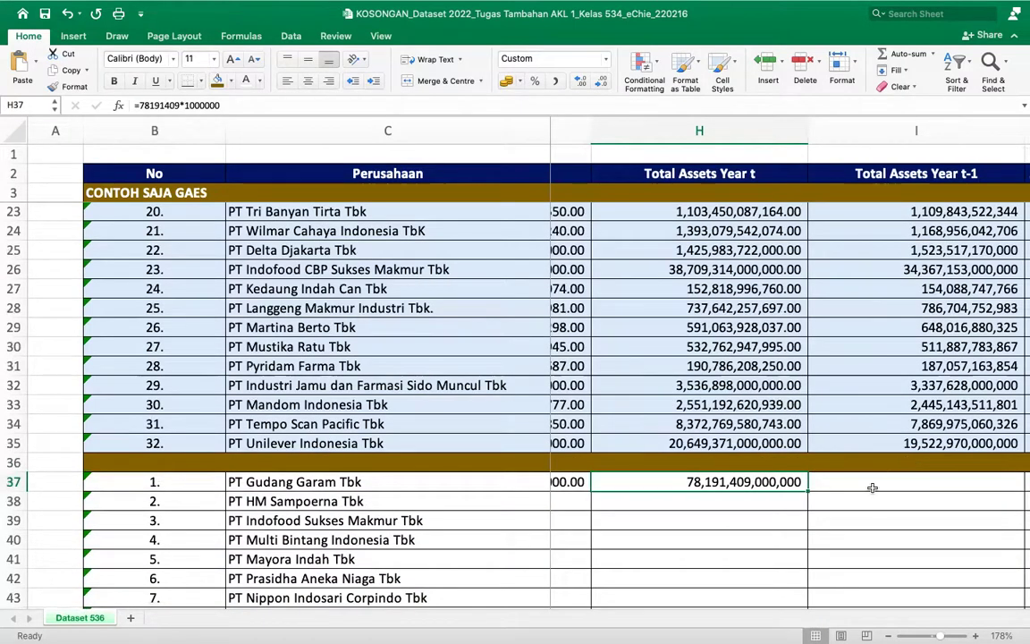
Step: Select Total Assets Year t-1 cell I37 and copy the 2019 total assets figure 78,647,274 from the report in Chrome
scroll(872, 487, right, 5)
click(694, 483)
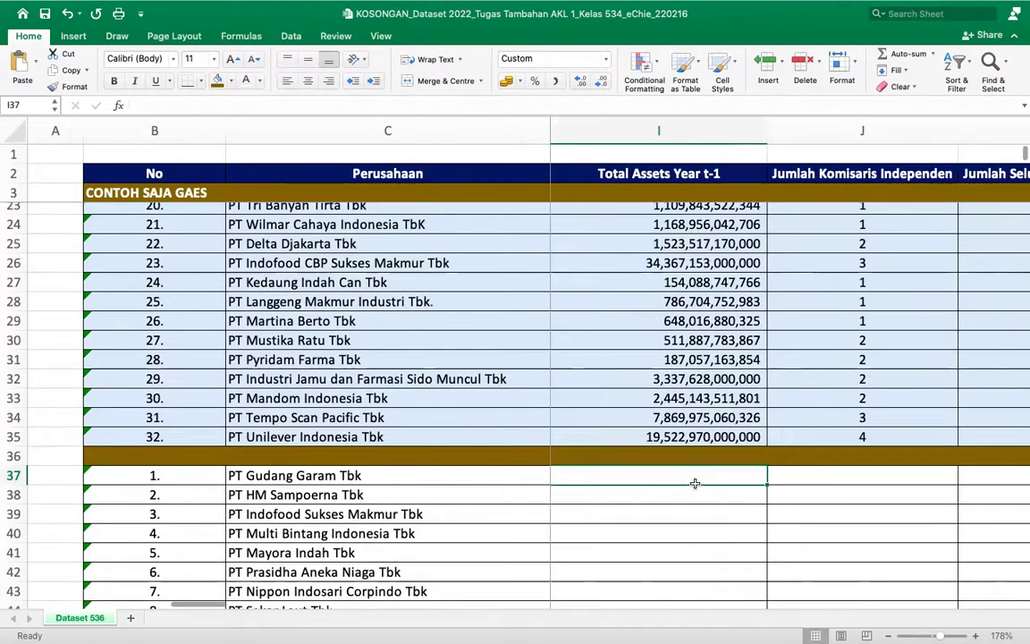
key(ctrl+Right)
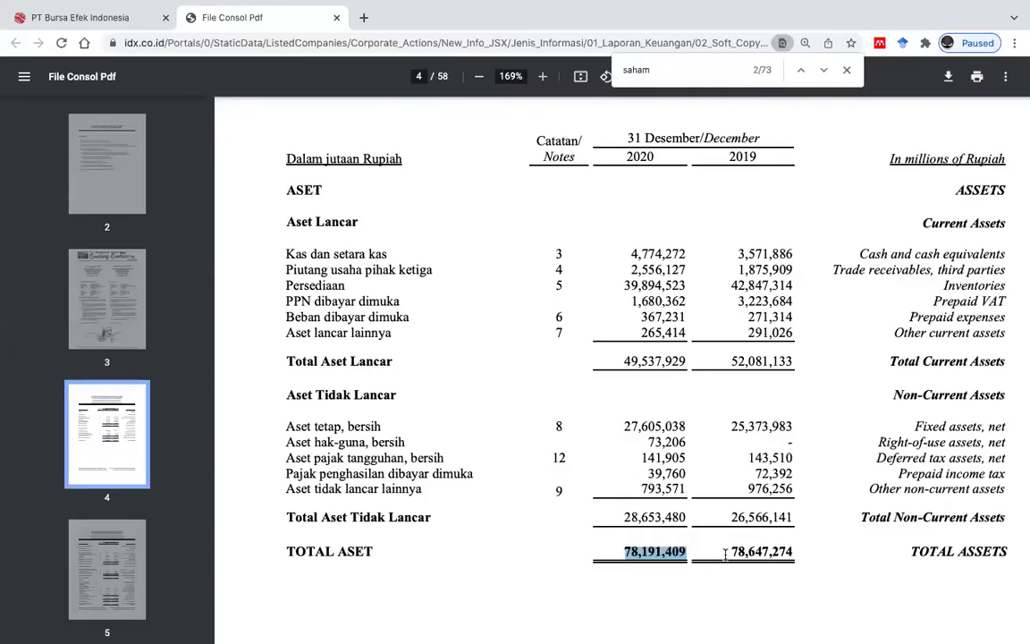
drag(728, 551, 793, 550)
key(super+c)
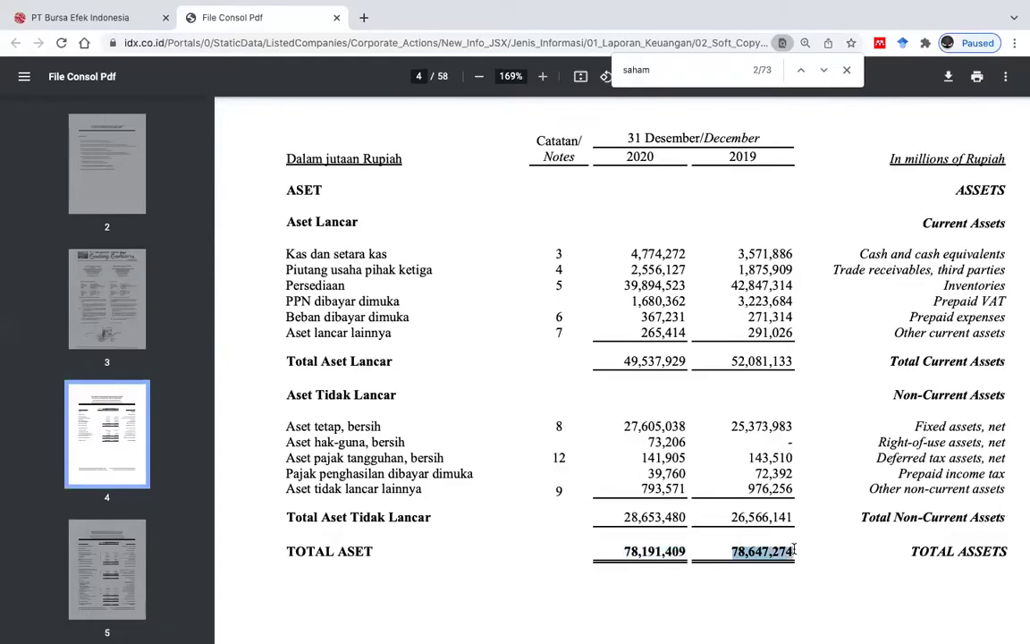
key(ctrl+Left)
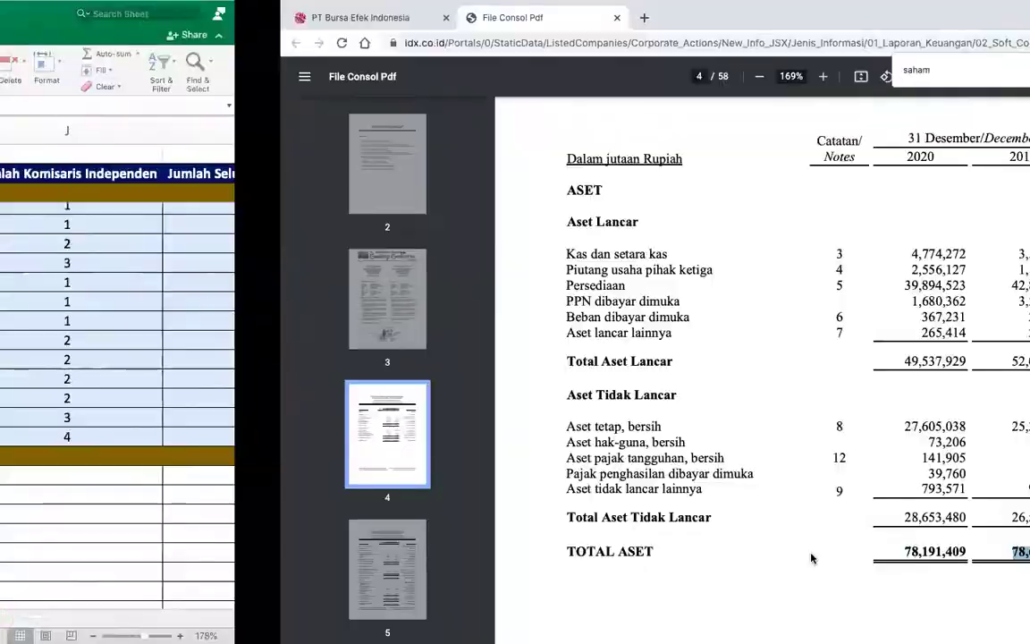
Step: Enter PT Gudang Garam Tbk's Total Assets Year t-1 in I37 of the Excel dataset as the formula =78647274*1000000
text(=)
key(super+v)
click(160, 106)
key(BackSpace)
key(Left)
key(Left)
key(Left)
key(BackSpace)
key(End)
text(*1)
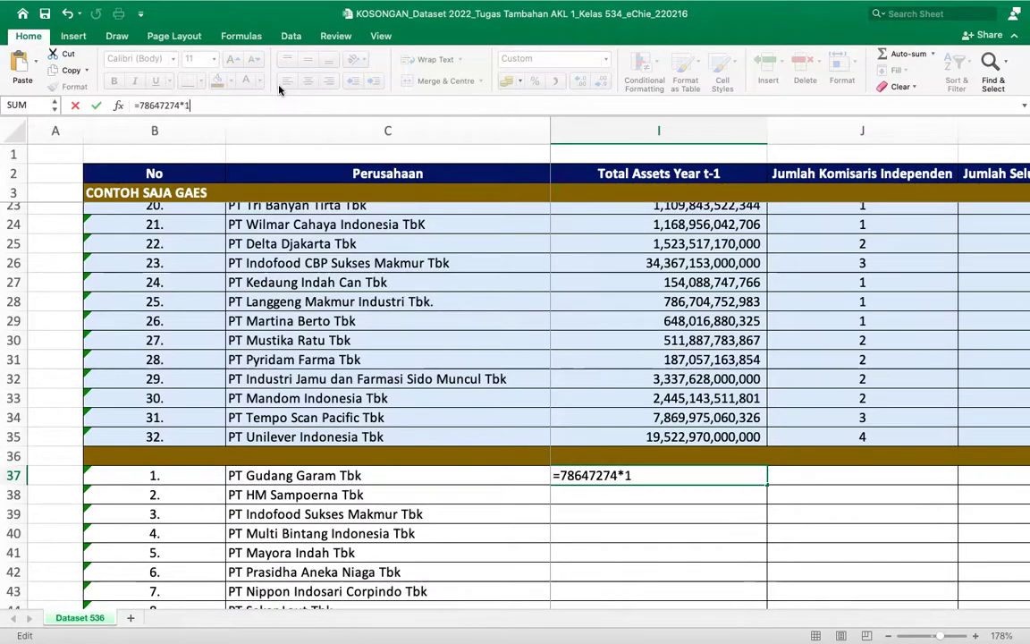
text(000000)
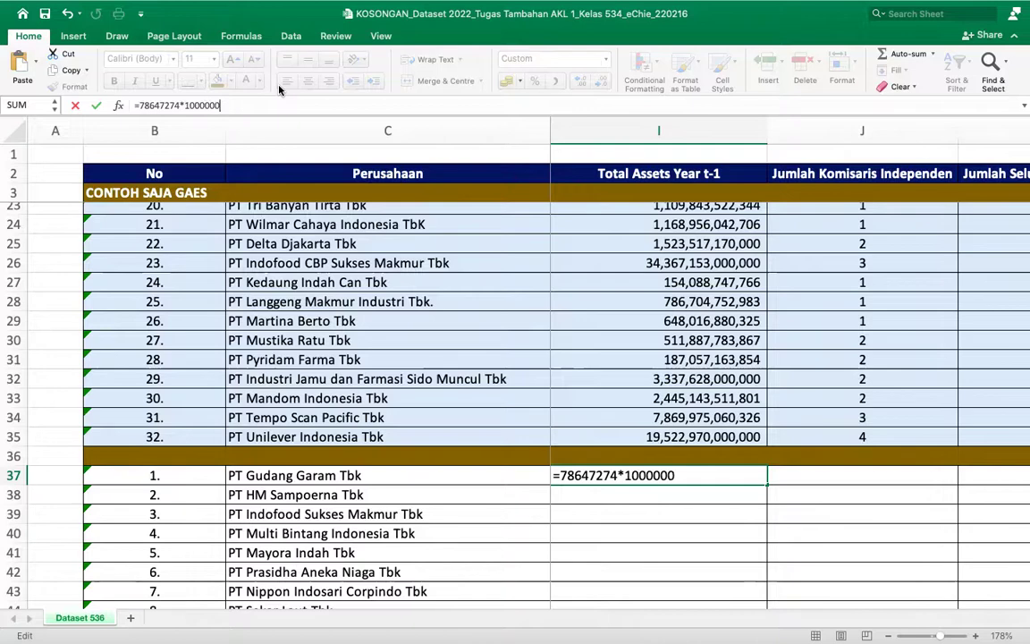
key(Return)
key(Right)
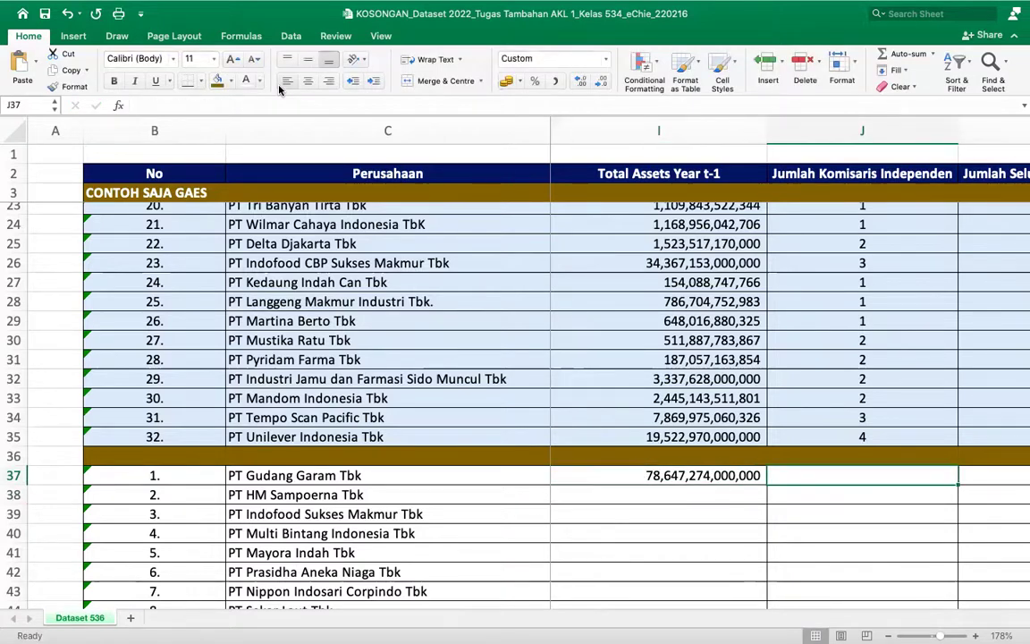
Step: Switch to Chrome and search PT Gudang Garam Tbk's financial report PDF for komisaris
scroll(607, 405, down, 1)
scroll(607, 406, down, 2)
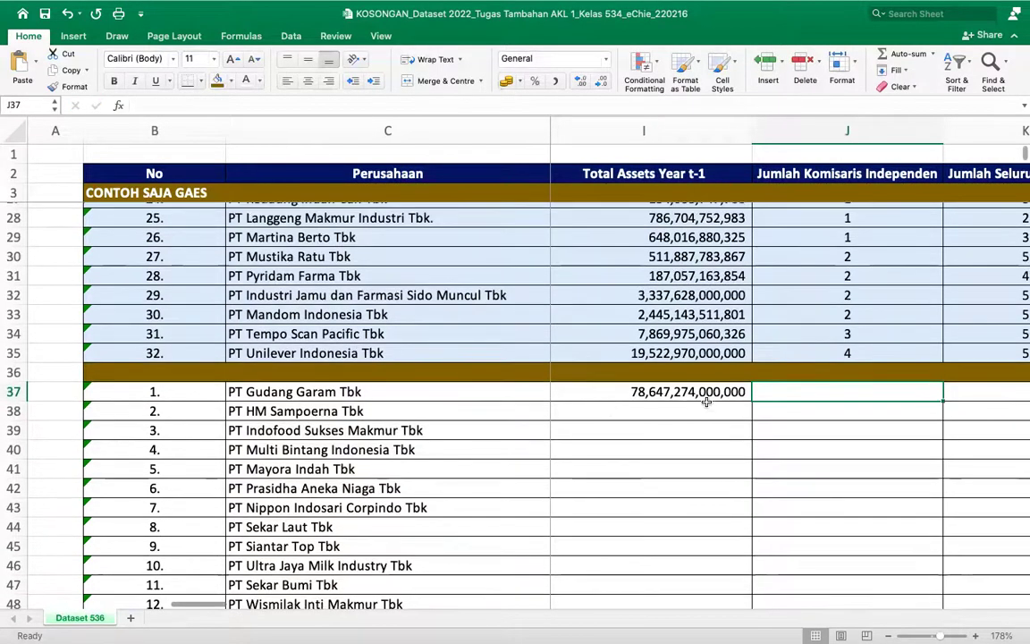
scroll(705, 402, right, 2)
scroll(706, 403, down, 1)
scroll(707, 403, up, 1)
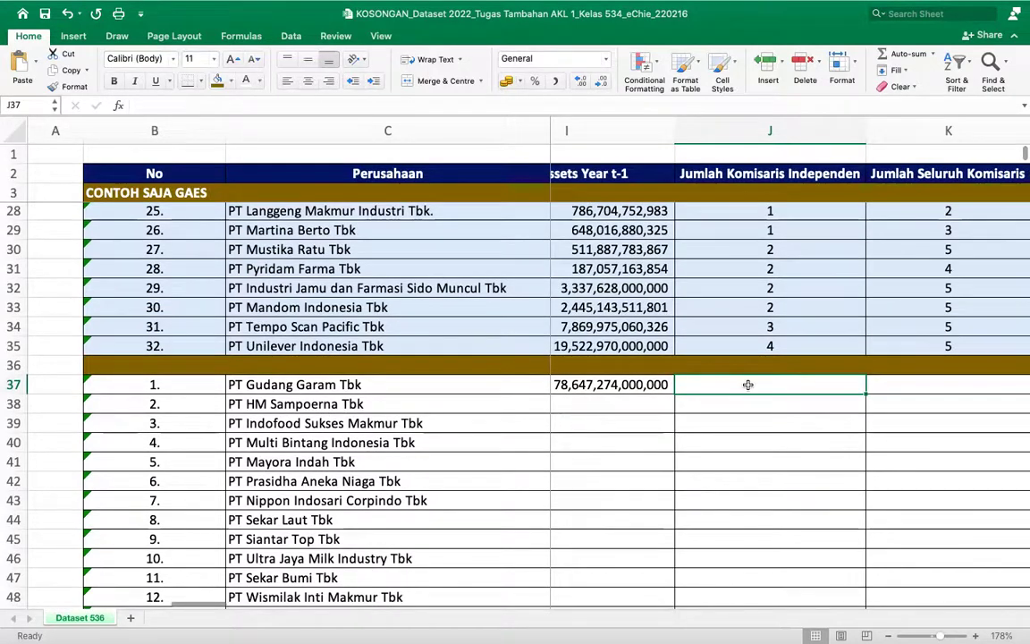
key(ctrl+Right)
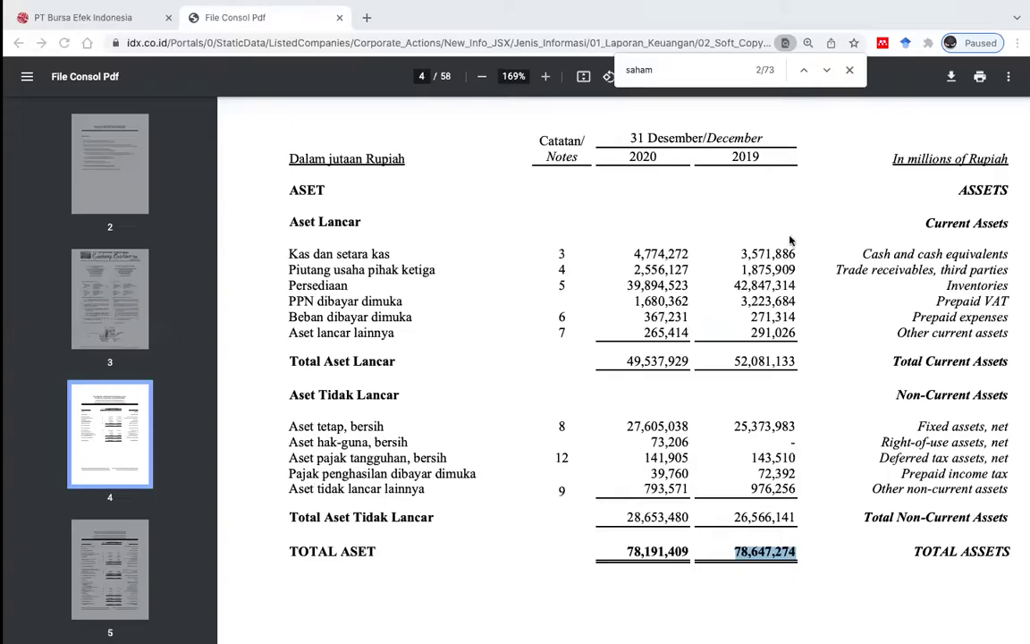
key(super+a)
text(kons)
key(BackSpace)
key(BackSpace)
key(BackSpace)
key(BackSpace)
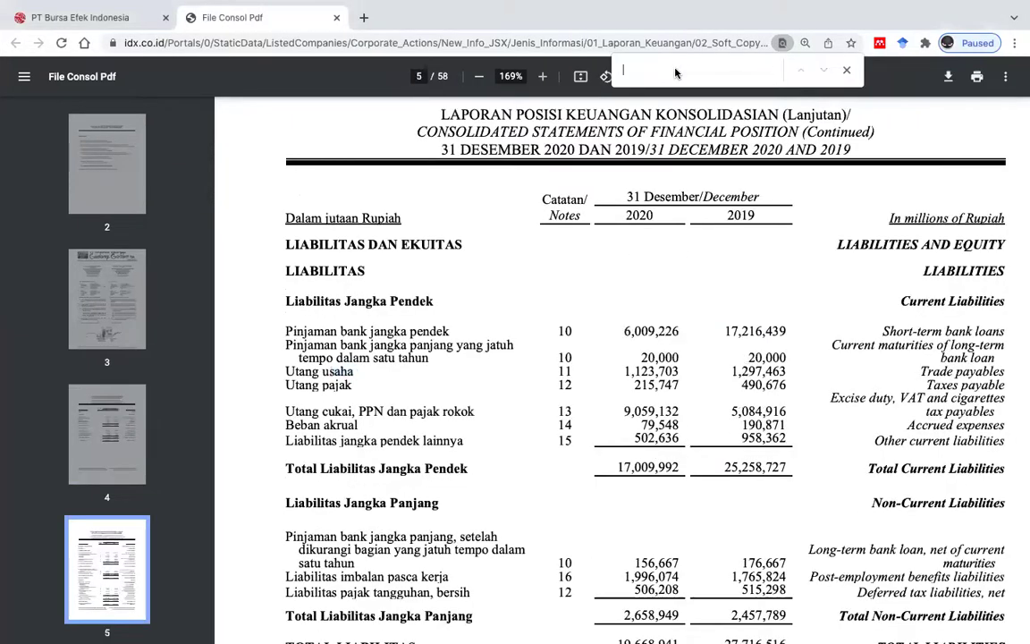
text(komisar)
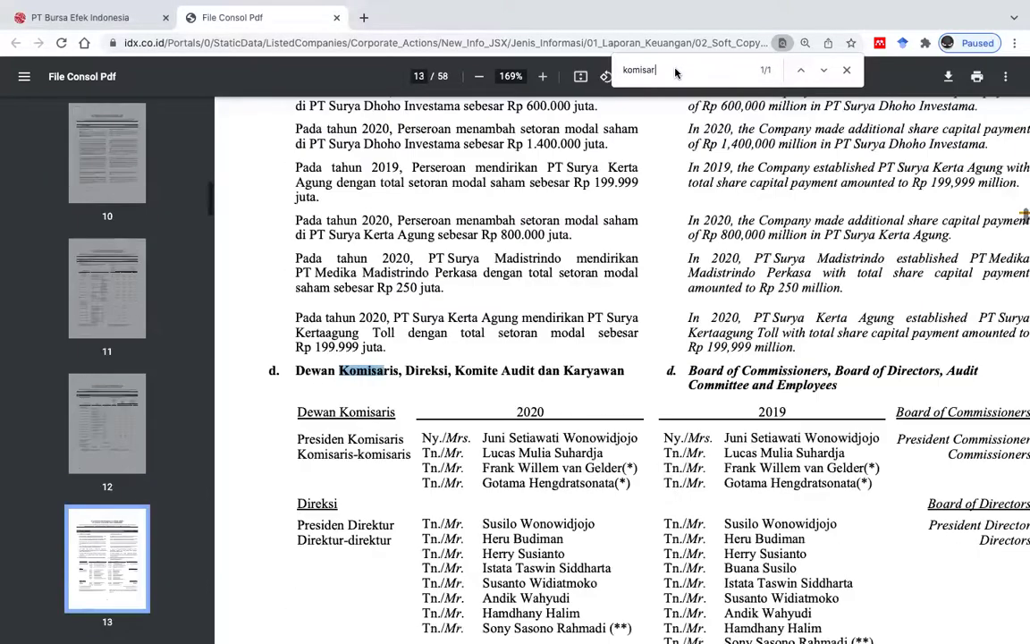
text(is)
Step: Examine the section Dewan Komisaris, Direksi, Komite Audit dan Karyawan on page 13 of the report
scroll(402, 340, up, 3)
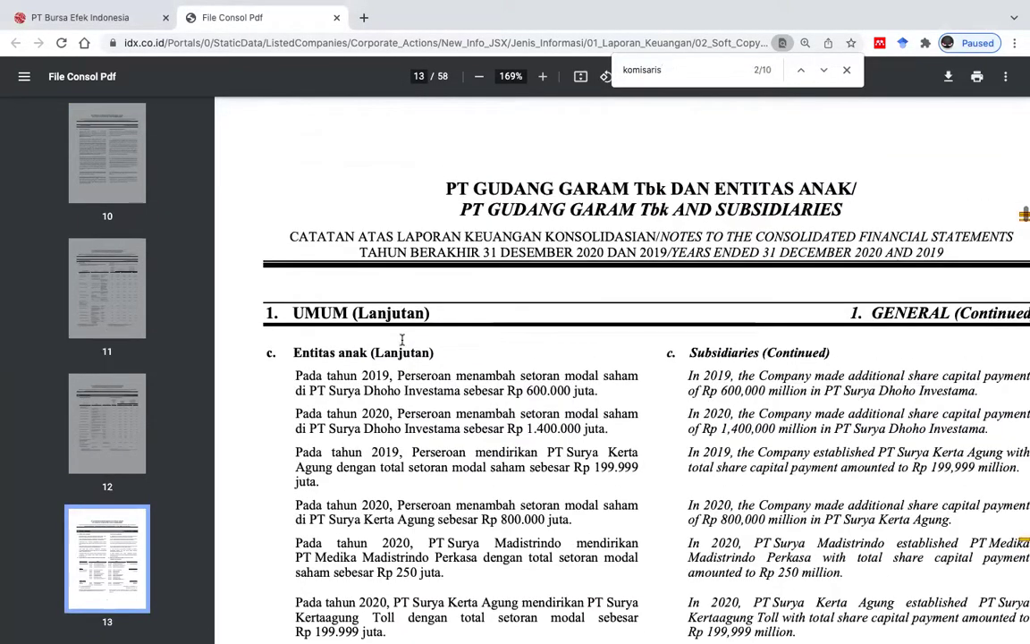
scroll(402, 339, up, 15)
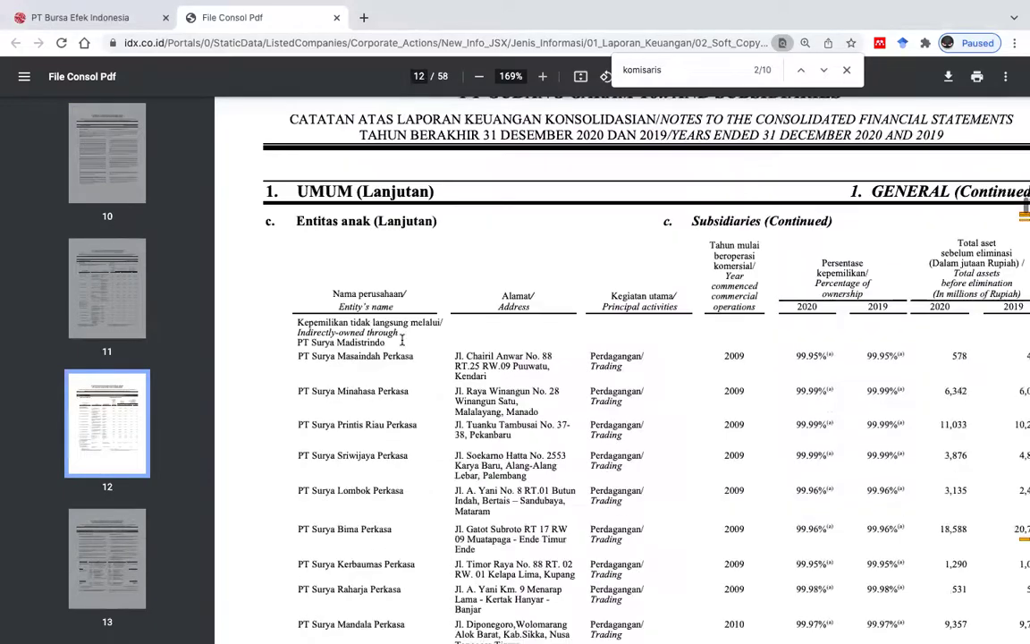
scroll(402, 340, down, 15)
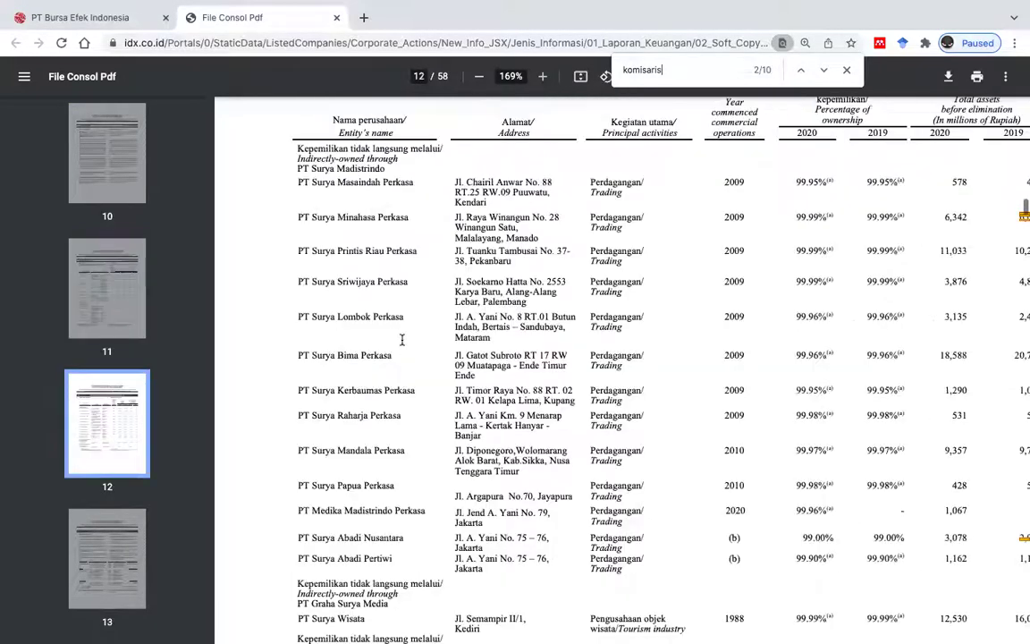
scroll(403, 340, down, 2)
scroll(402, 338, down, 8)
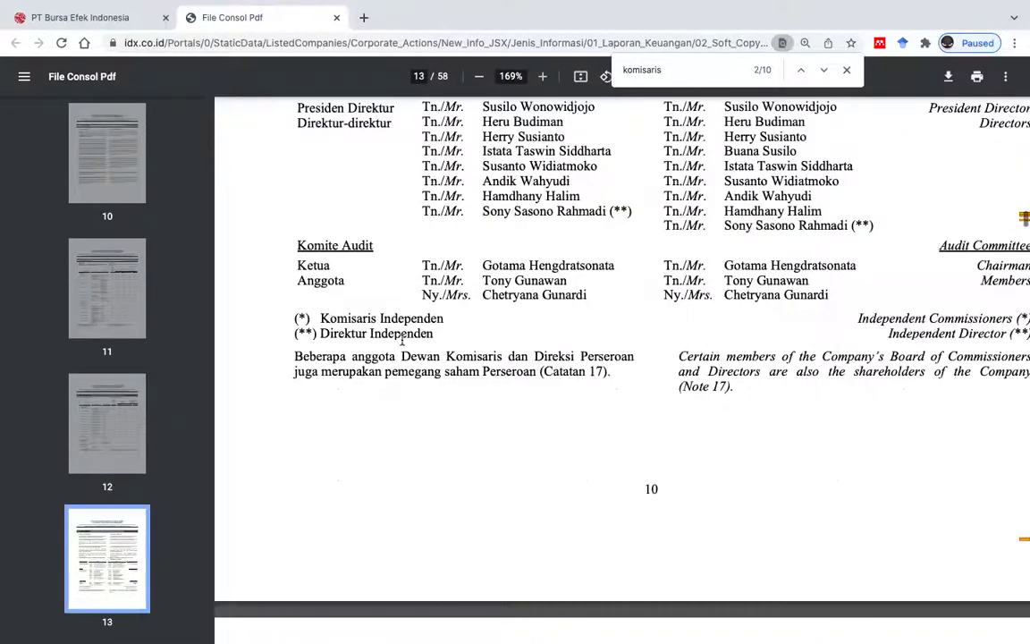
scroll(402, 338, up, 2)
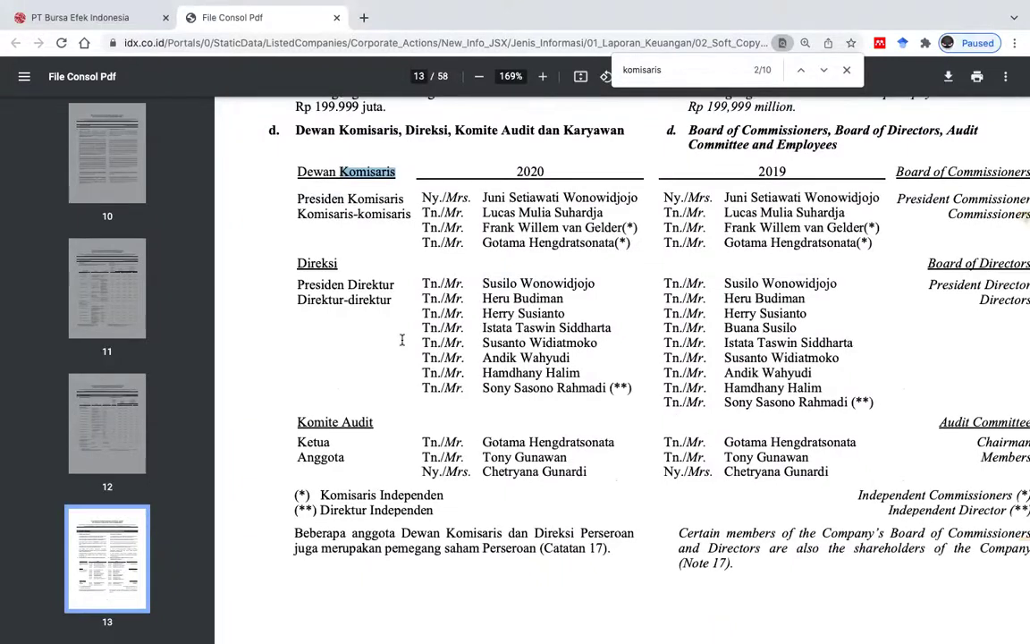
scroll(403, 339, up, 1)
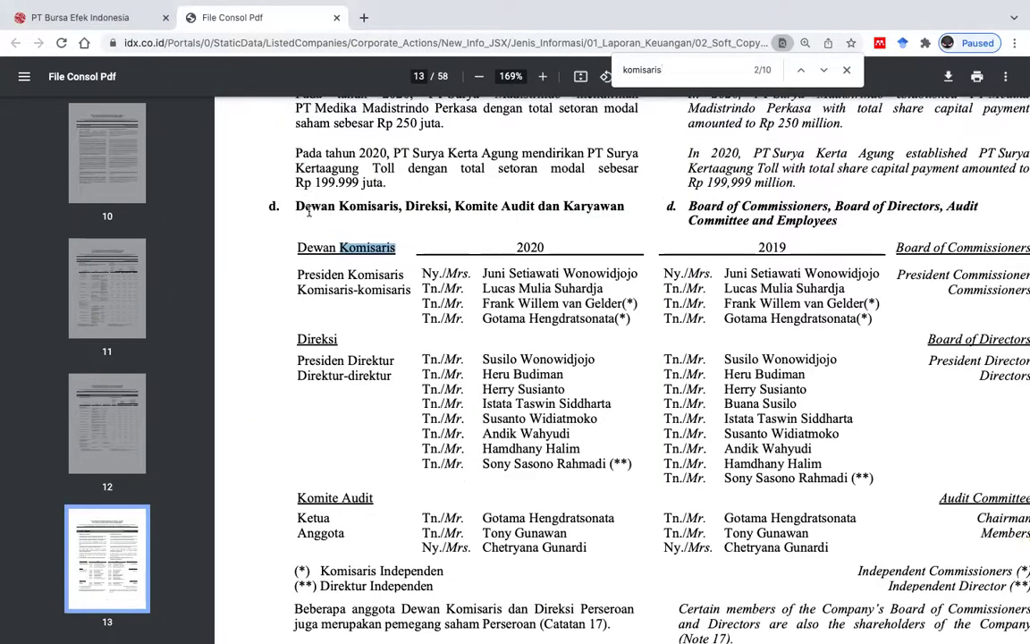
drag(294, 203, 620, 201)
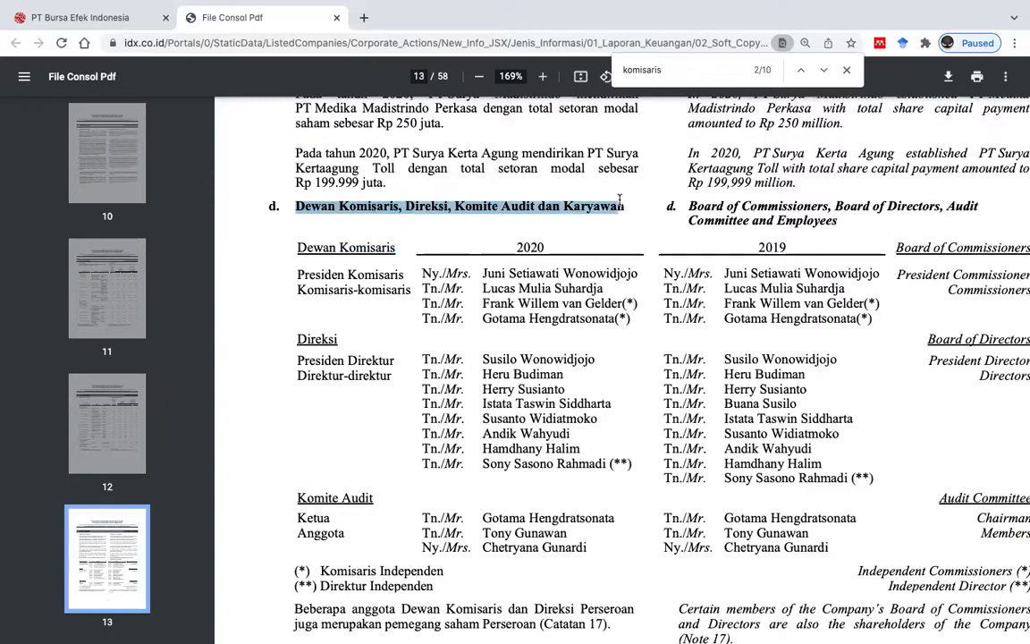
scroll(536, 288, down, 1)
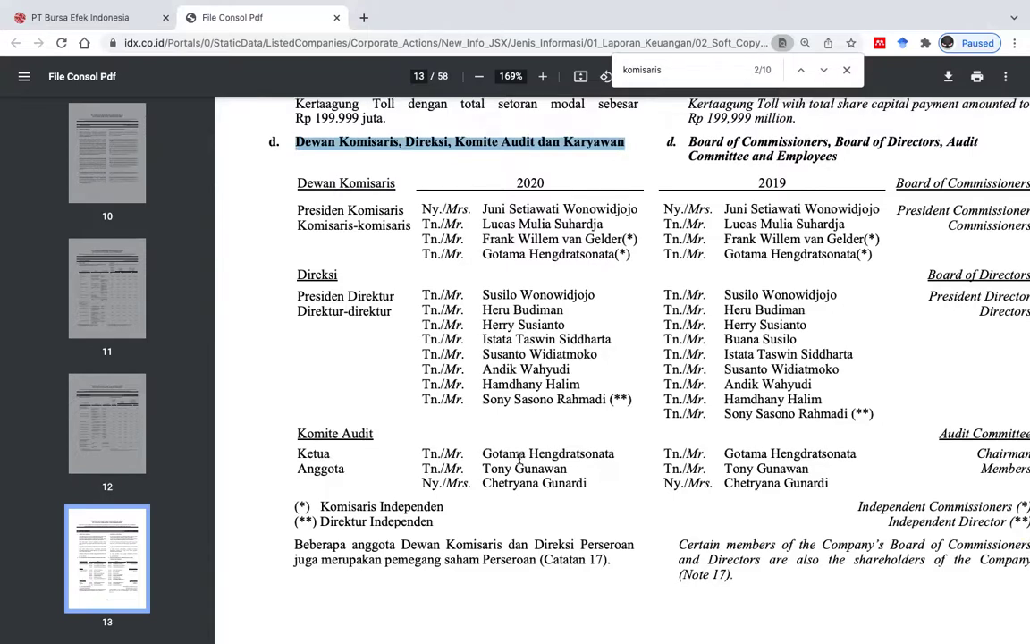
Step: Review the Jumlah Komisaris Independen values of the sample rows in Excel and select PT Gudang Garam Tbk's cell J37
key(ctrl+Right)
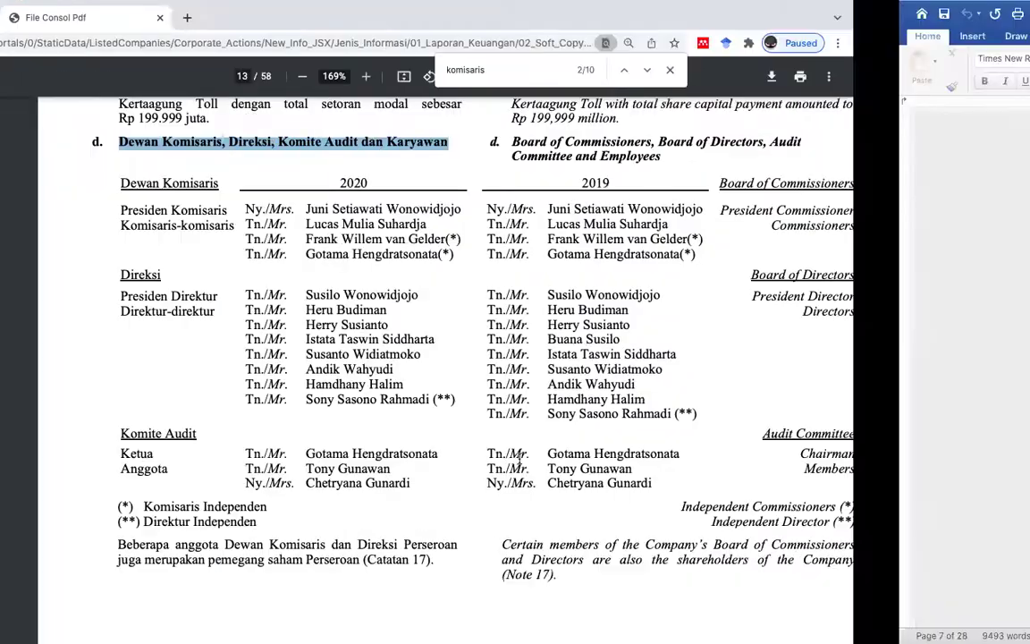
key(ctrl+Right)
scroll(731, 268, up, 4)
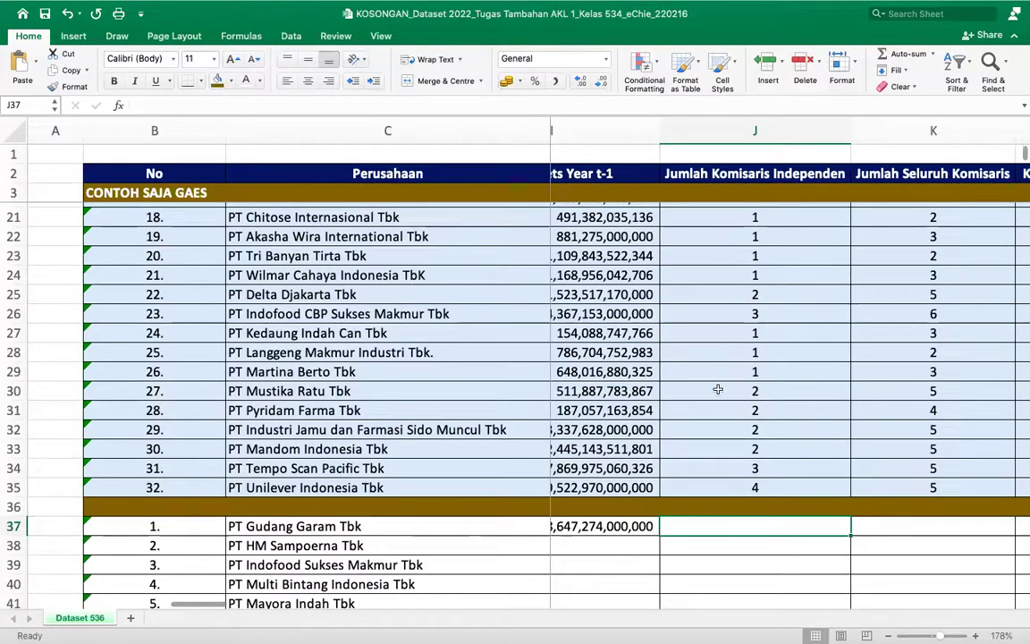
scroll(724, 393, down, 6)
click(731, 322)
scroll(733, 323, up, 6)
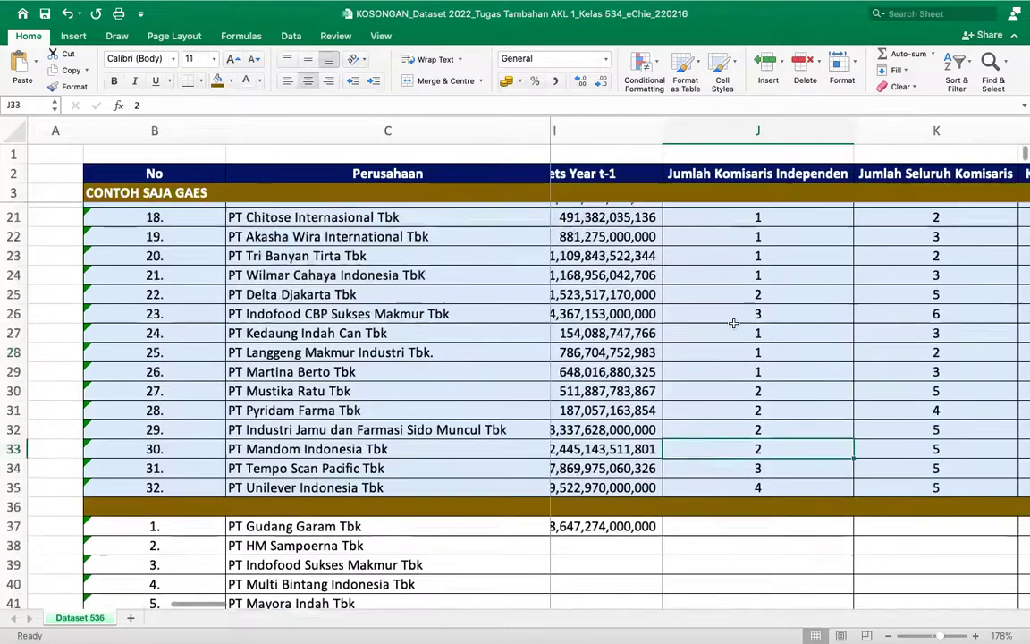
scroll(733, 323, up, 8)
scroll(742, 298, down, 11)
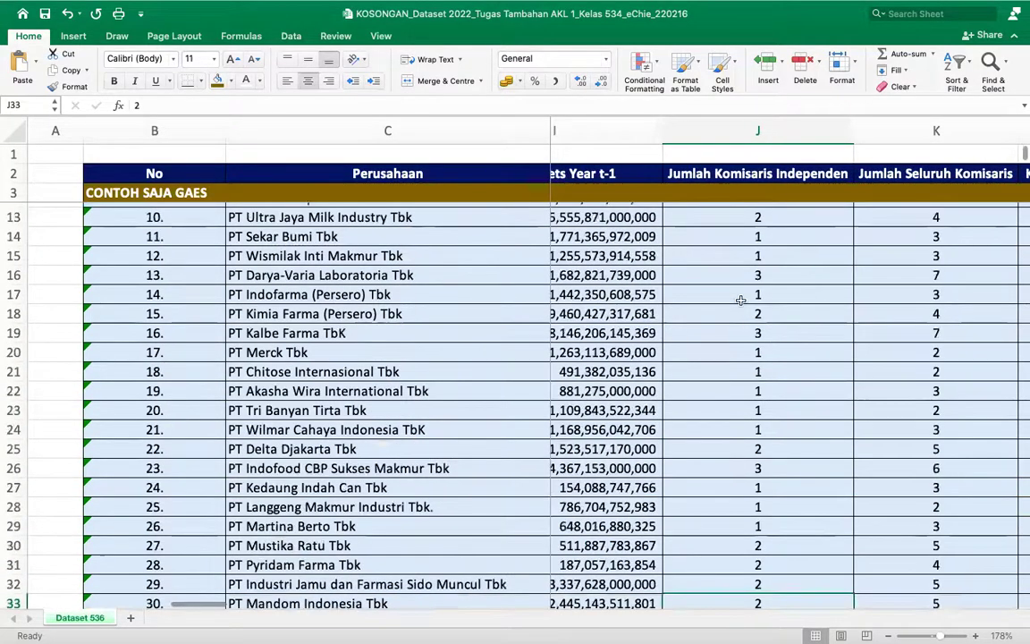
click(751, 382)
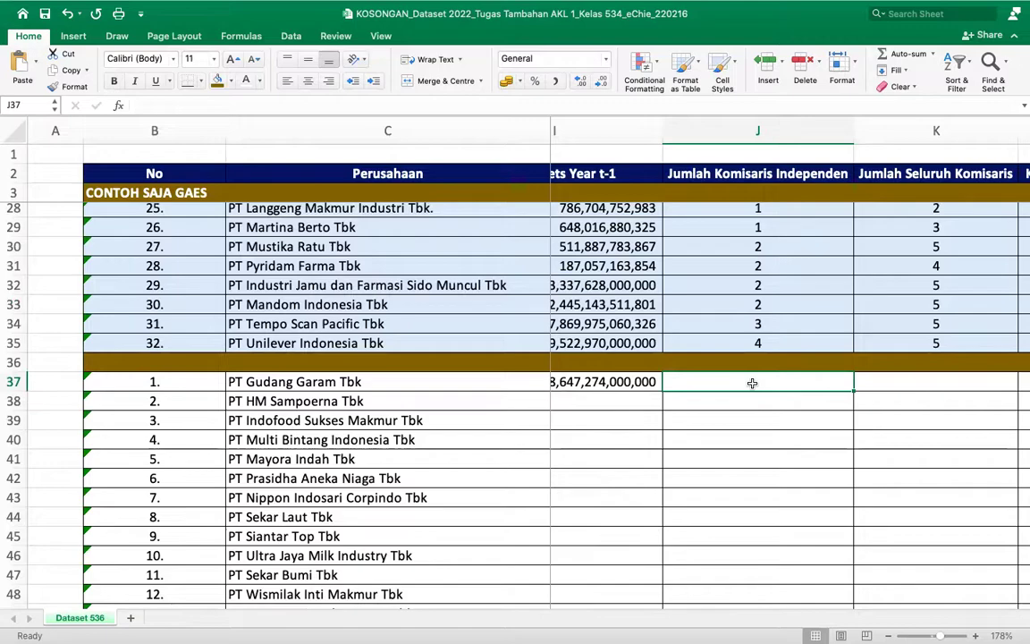
click(747, 239)
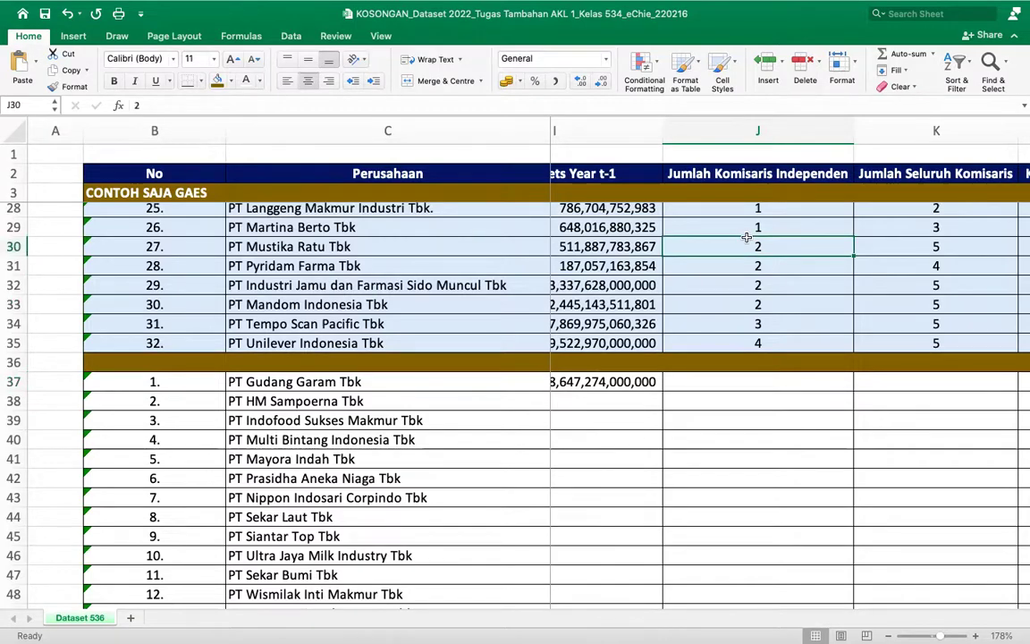
key(ctrl+Right)
key(ctrl+Left)
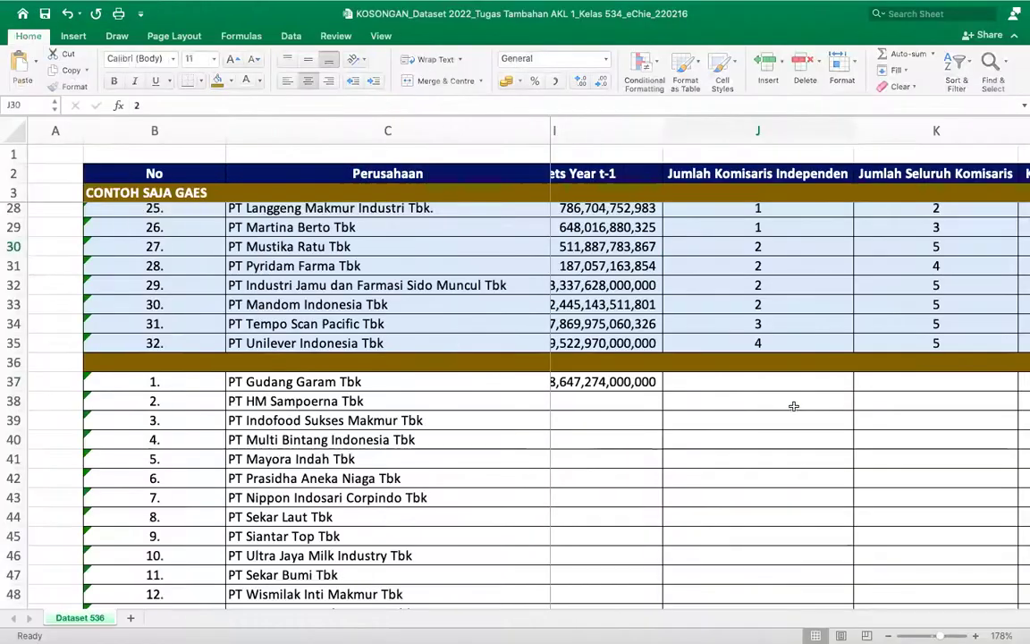
click(779, 380)
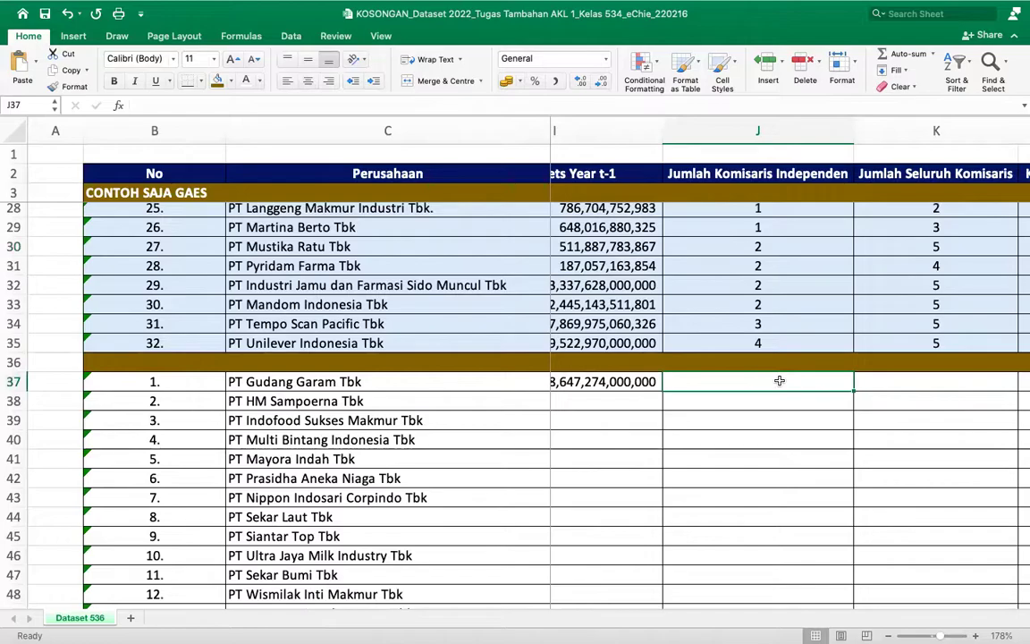
Step: In Chrome, match the (*) Komisaris Independen legend with the marked commissioners in the 2020 Dewan Komisaris list
key(ctrl+Right)
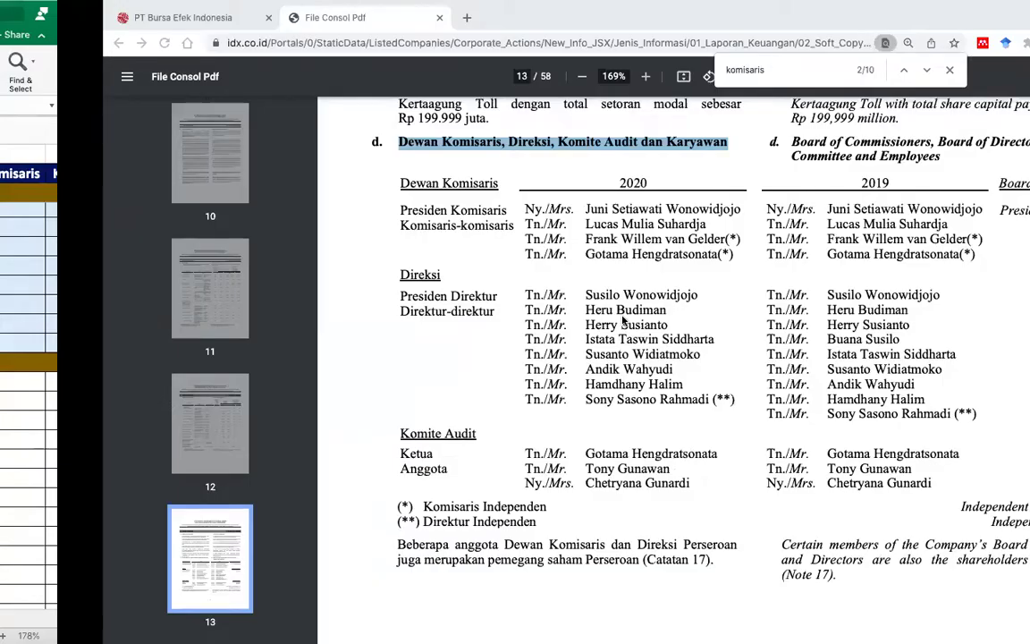
key(ctrl+Left)
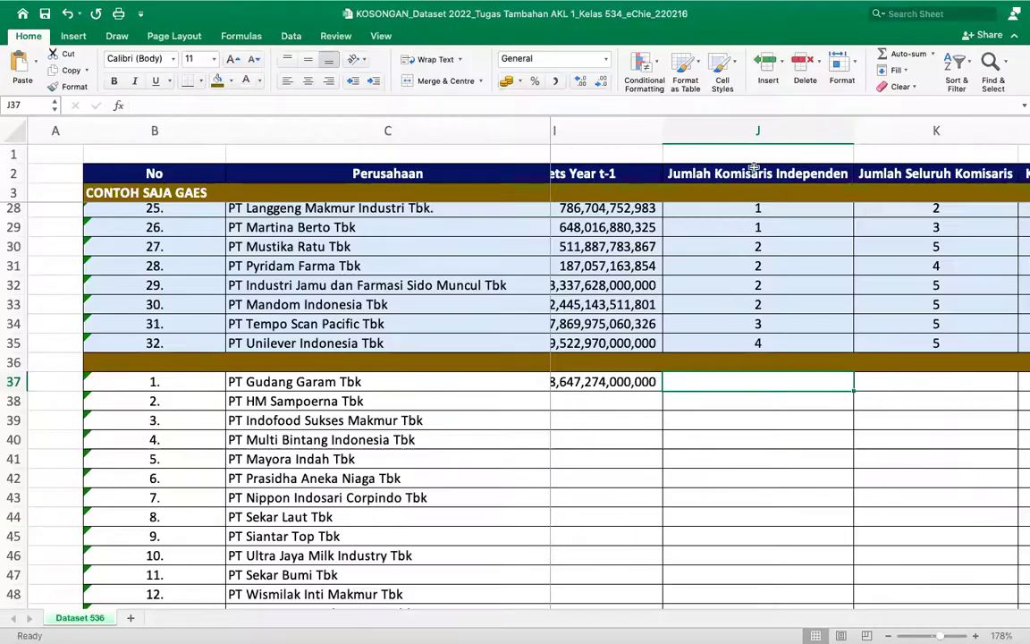
key(ctrl+Right)
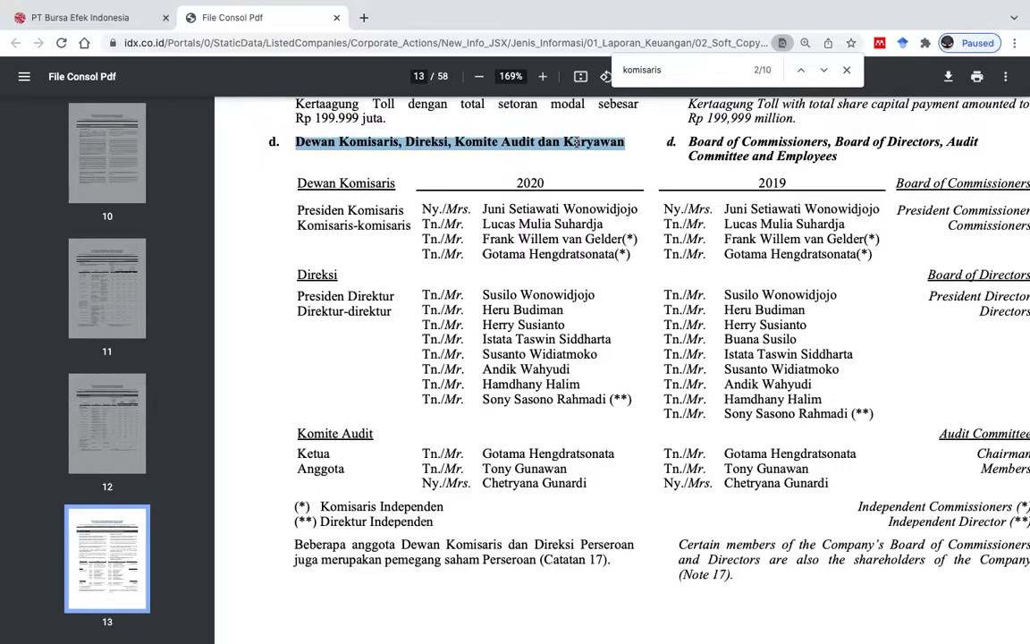
scroll(536, 232, down, 1)
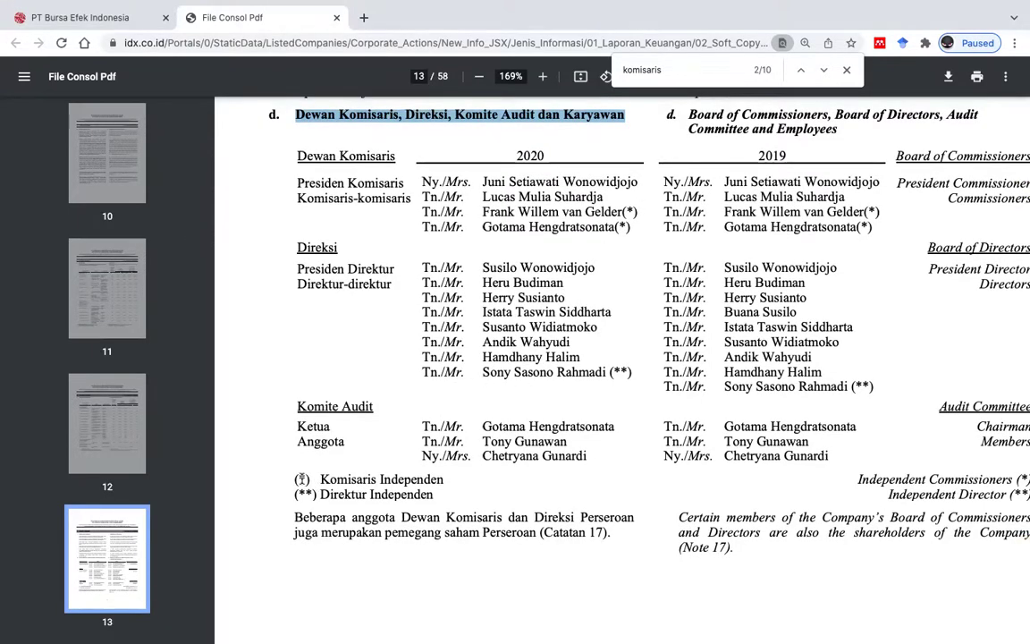
click(301, 480)
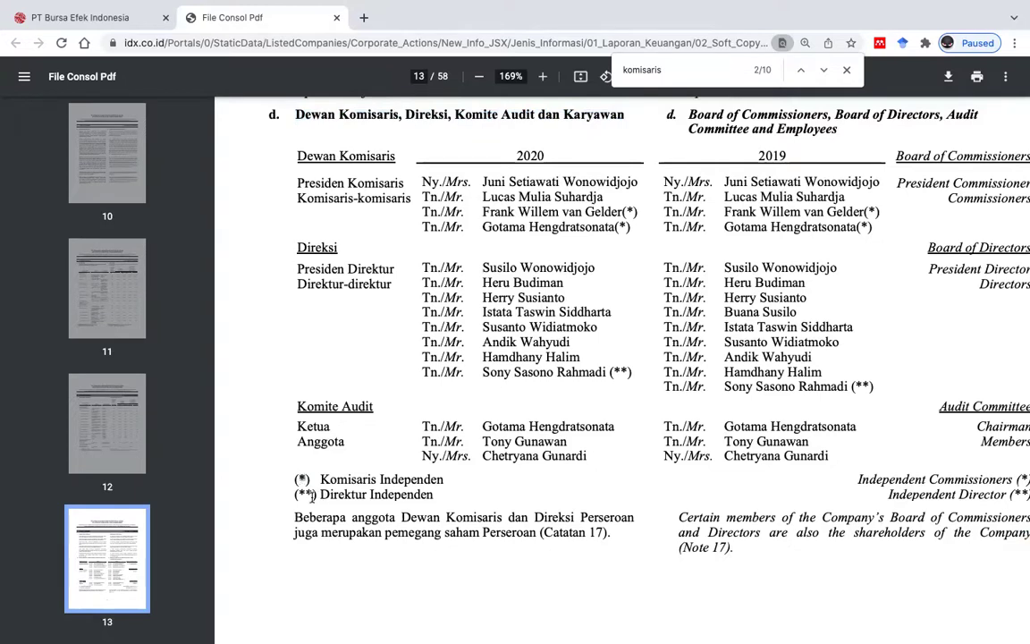
drag(319, 480, 453, 473)
scroll(449, 498, down, 1)
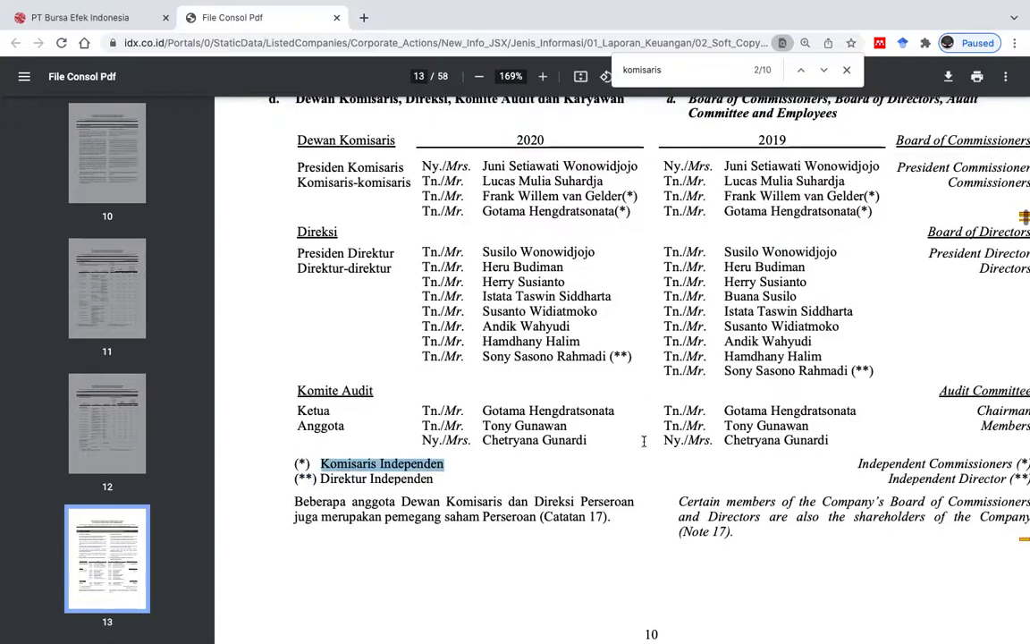
drag(483, 196, 610, 198)
drag(483, 212, 613, 209)
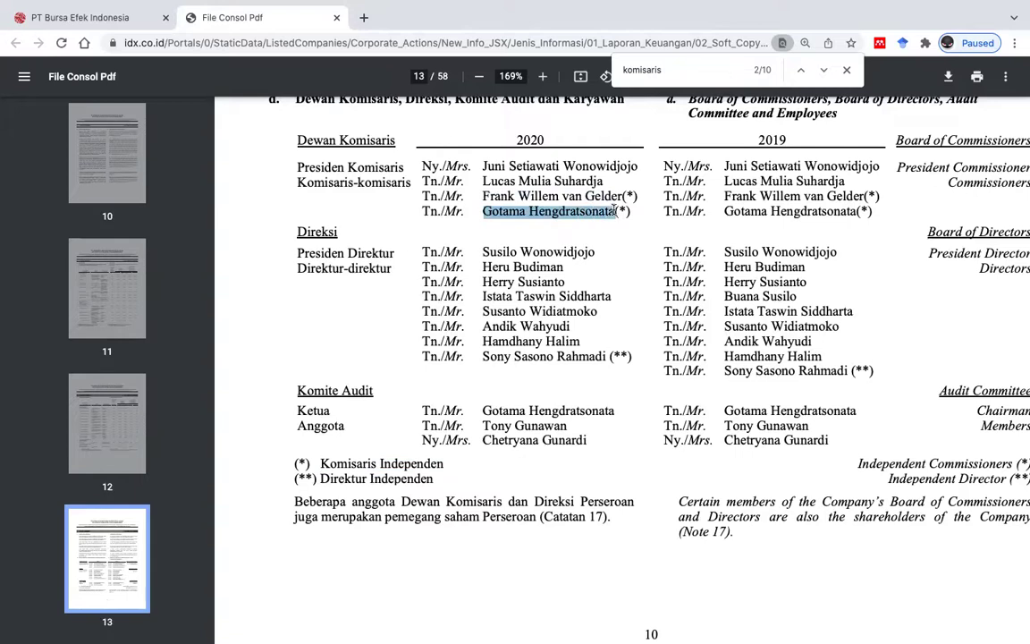
Step: Enter 2 as PT Gudang Garam Tbk's Jumlah Komisaris Independen in J37 of the Excel dataset
key(super+Tab)
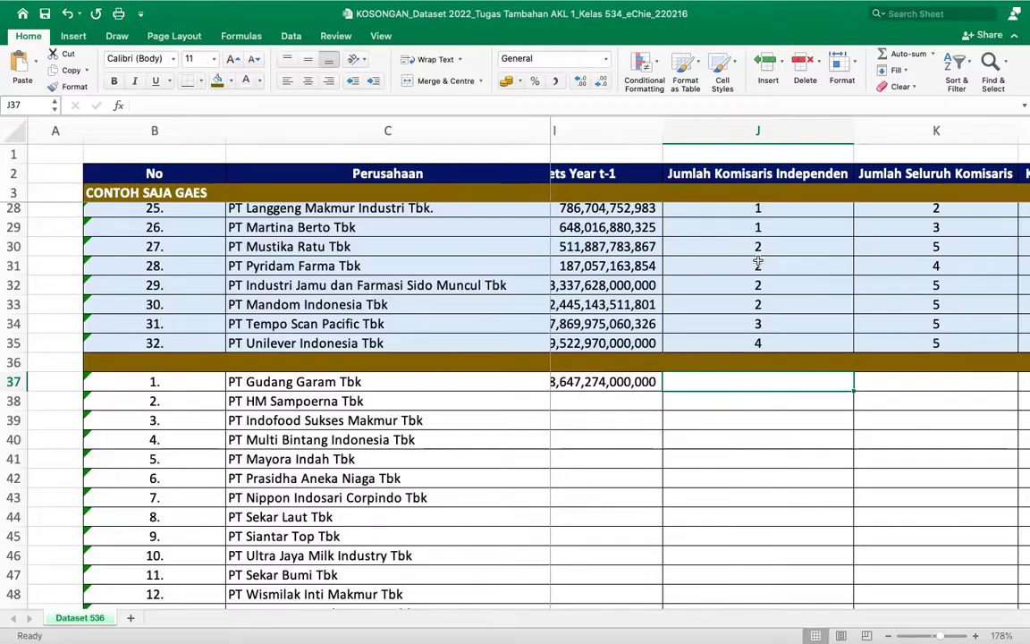
key(super+Tab)
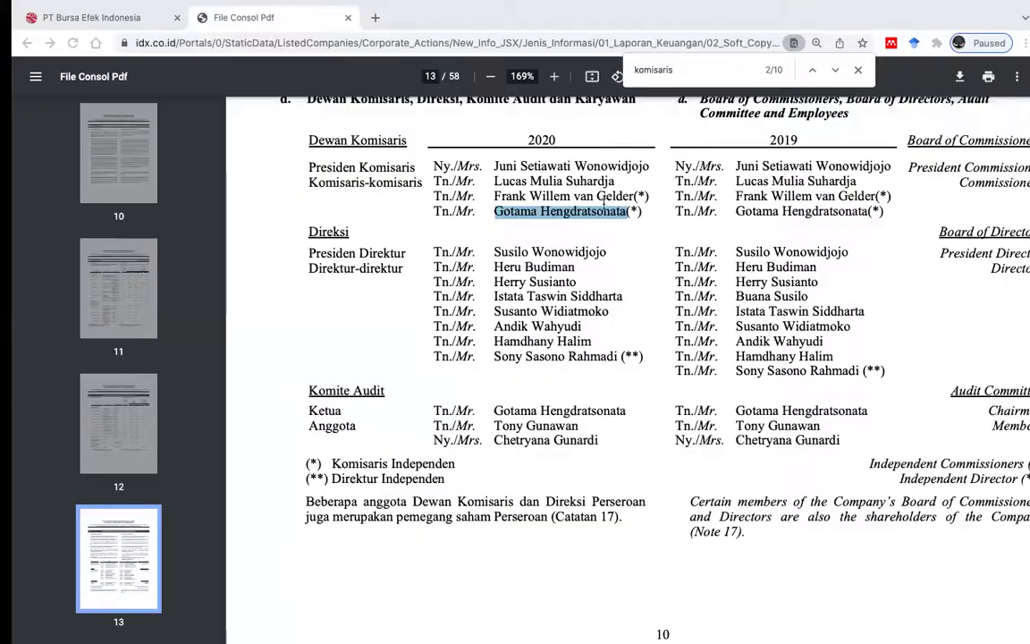
key(super+Tab)
text(2)
click(745, 458)
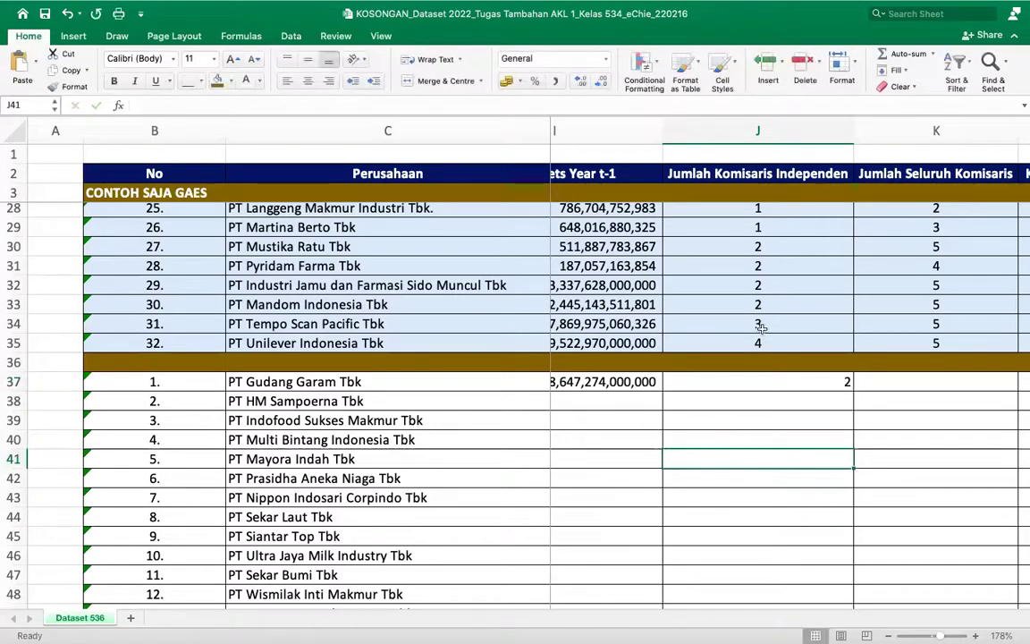
Step: Compare the Jumlah Komisaris Independen entry with PT Gudang Garam Tbk's sample row 4 and reselect J37
scroll(758, 329, up, 5)
scroll(766, 150, up, 5)
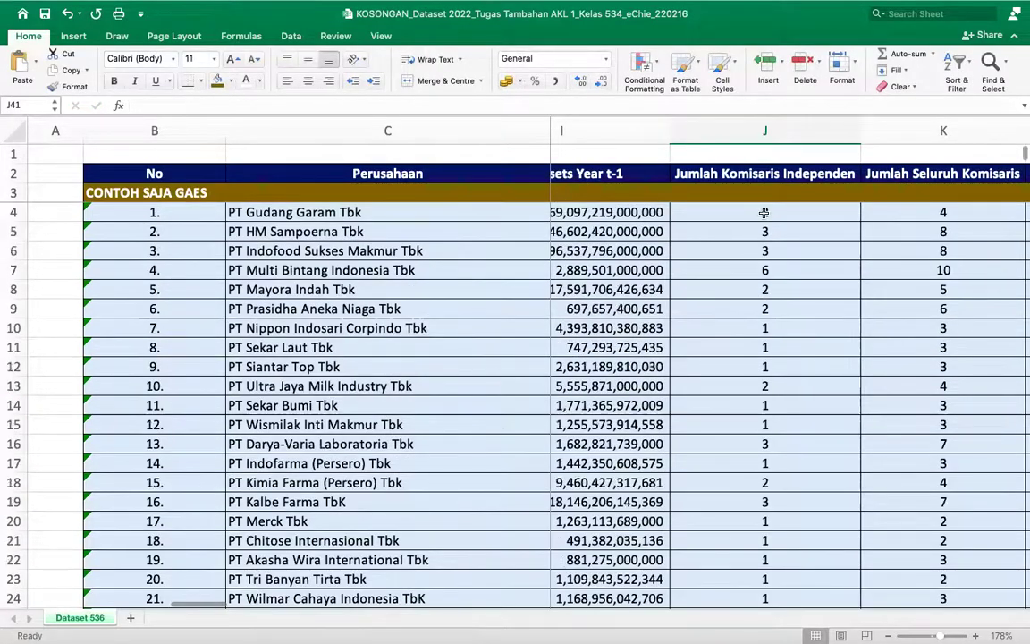
scroll(764, 212, down, 2)
scroll(764, 213, down, 8)
scroll(767, 210, up, 10)
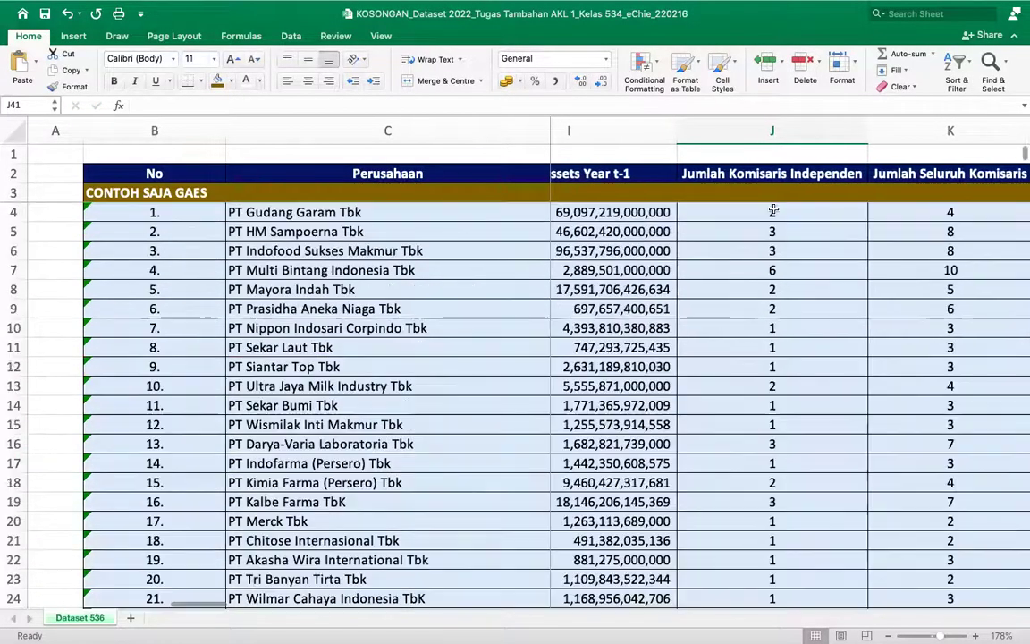
scroll(761, 341, down, 8)
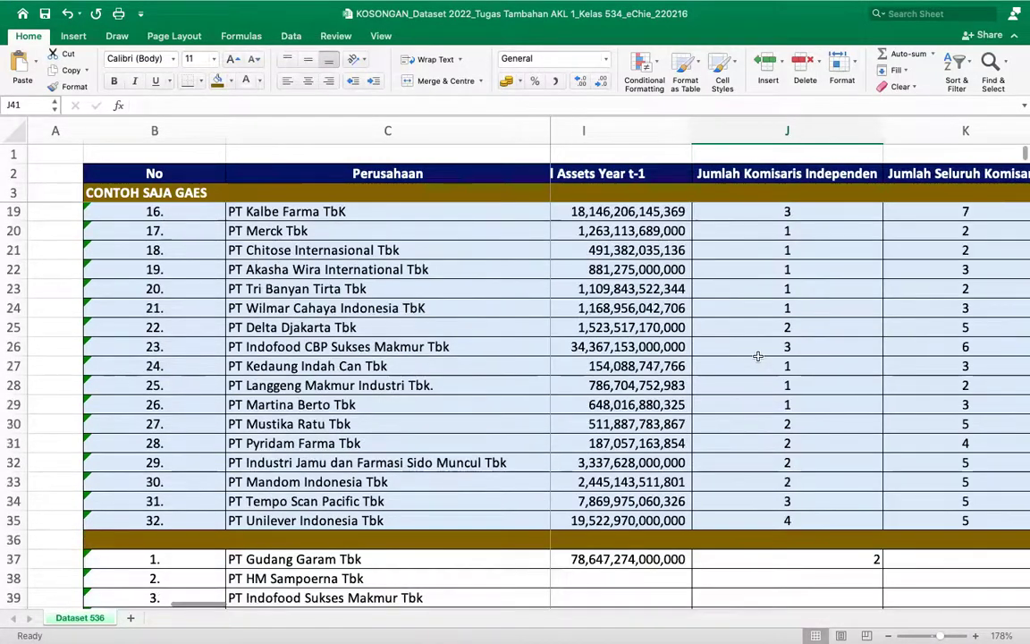
click(847, 456)
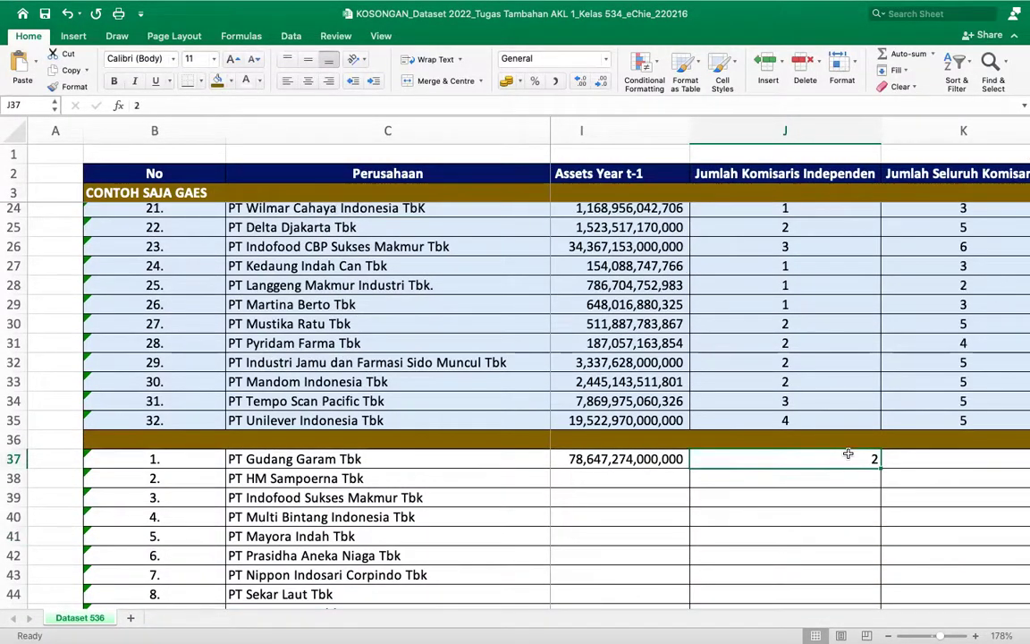
Step: Center the Jumlah Komisaris Independen value in PT Gudang Garam Tbk's cell J37
click(308, 81)
scroll(816, 467, down, 1)
scroll(816, 467, right, 1)
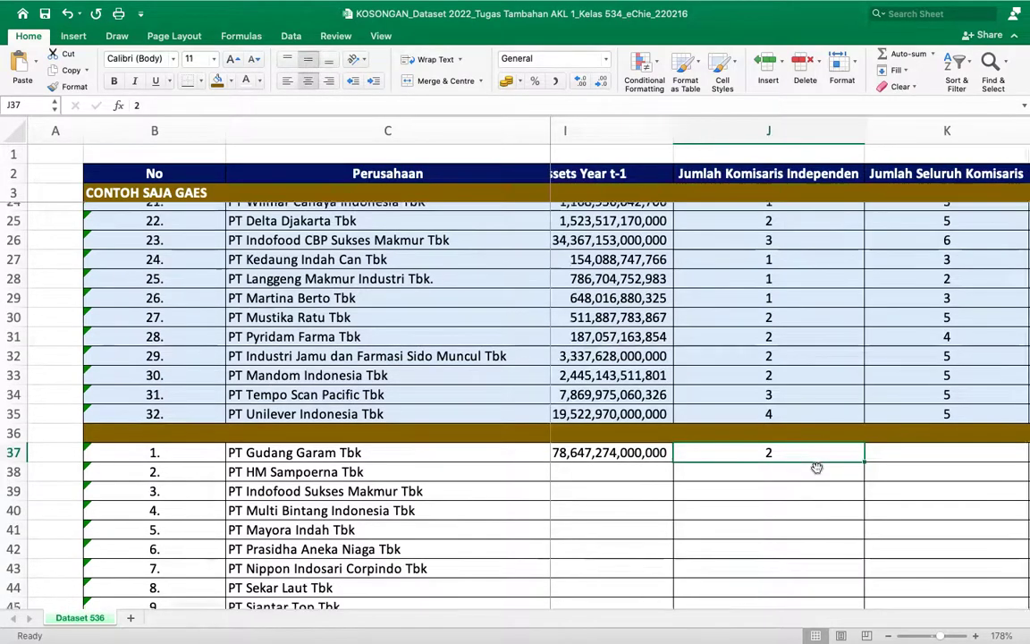
scroll(816, 467, down, 2)
scroll(816, 467, right, 2)
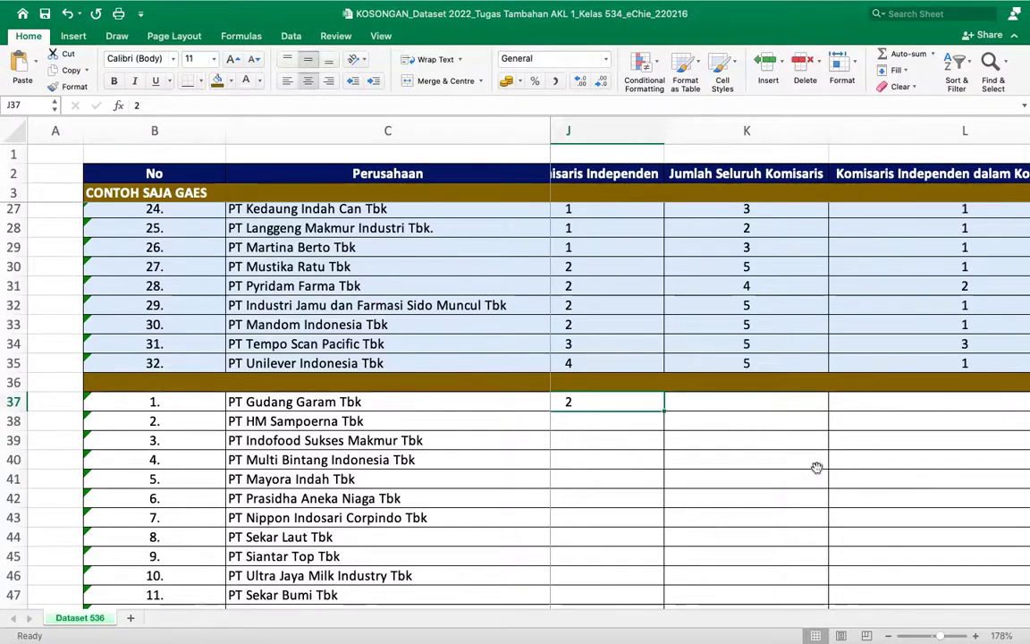
Step: Check the 2020 Dewan Komisaris list in Chrome and enter 4 as PT Gudang Garam Tbk's Jumlah Seluruh Komisaris in K37 of the Excel dataset
key(ctrl+Right)
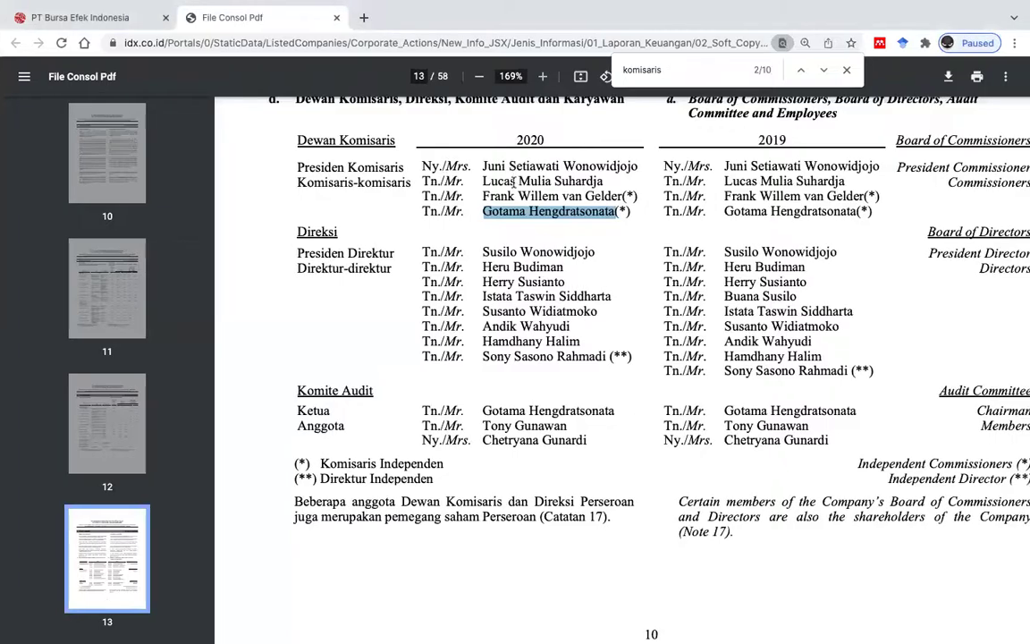
key(ctrl+Left)
click(787, 402)
text(4)
key(Return)
key(Up)
scroll(772, 432, right, 3)
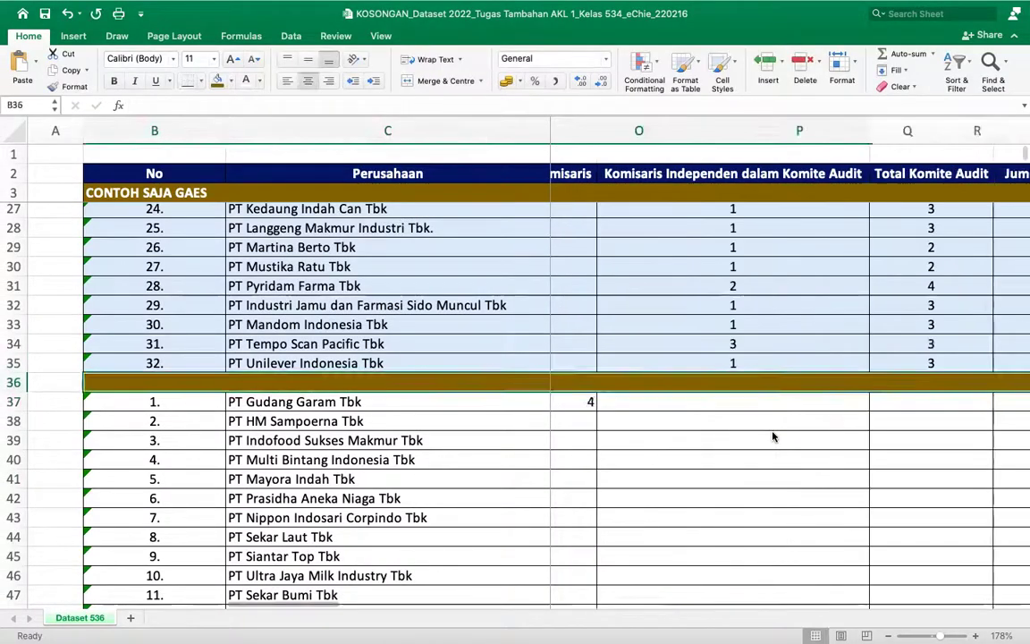
scroll(774, 436, left, 1)
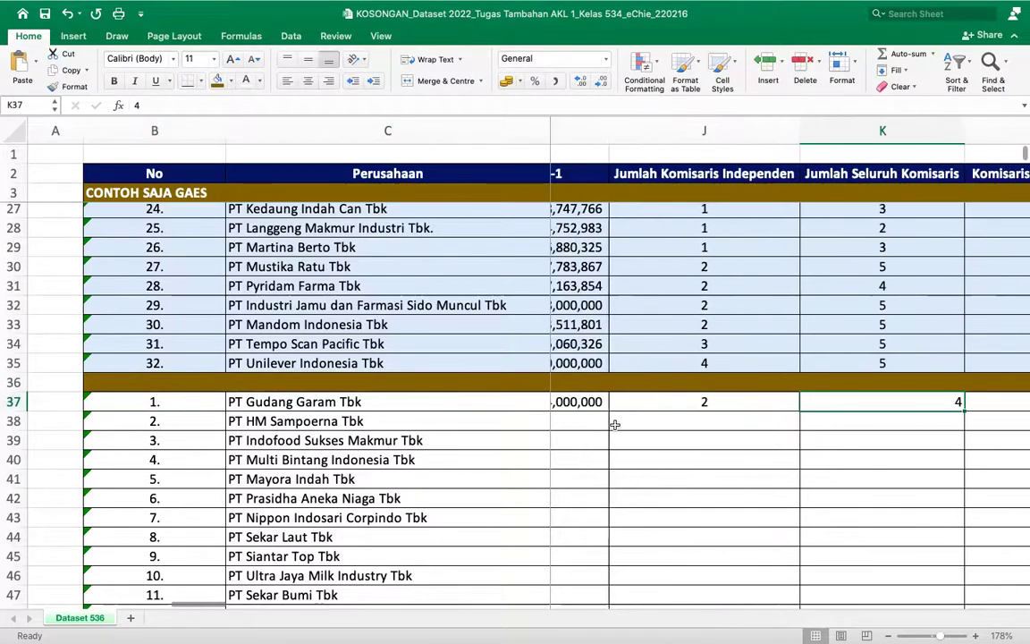
Step: Compare the commissioner counts with the sample rows and center the Jumlah Seluruh Komisaris value in K37
scroll(615, 430, up, 5)
scroll(615, 430, up, 7)
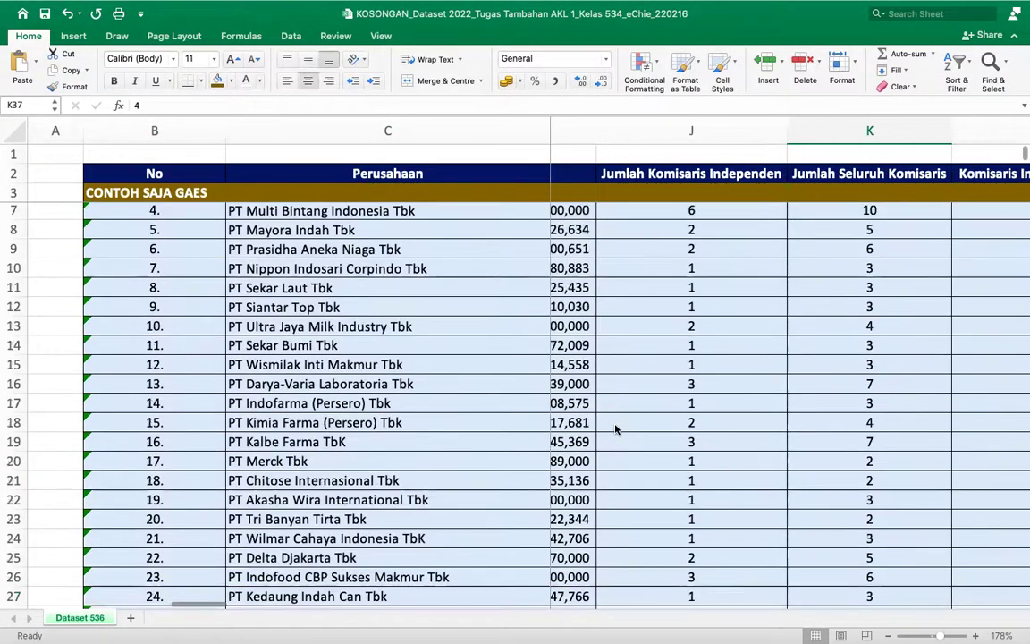
scroll(787, 265, right, 1)
scroll(810, 277, down, 3)
scroll(831, 287, down, 7)
scroll(832, 287, right, 1)
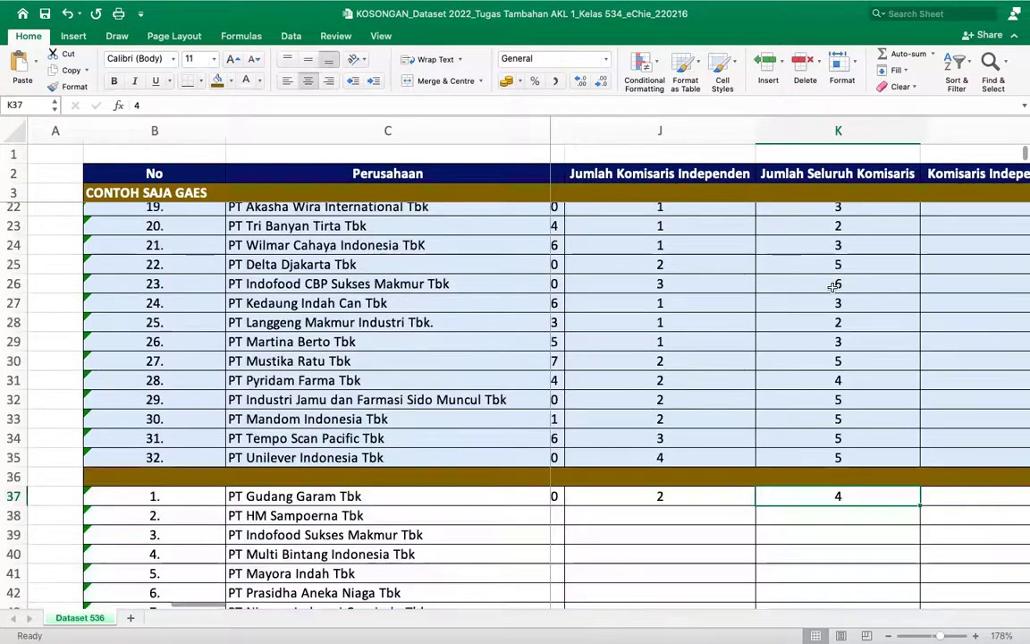
Step: Try 3 as PT Gudang Garam Tbk's Jumlah Seluruh Komisaris in K37 and restore the value to 4
text(3)
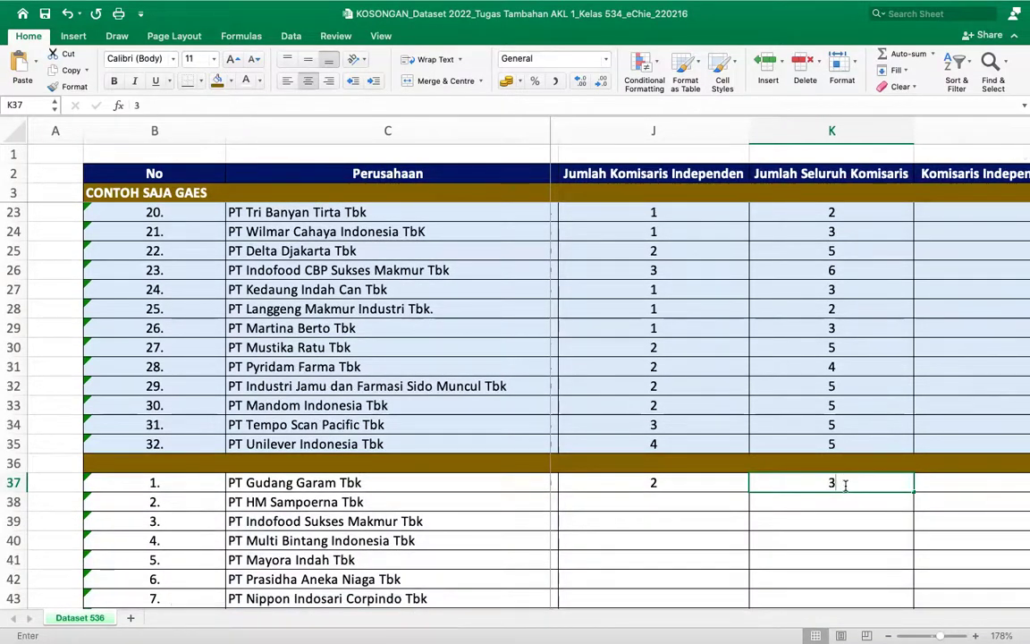
key(Return)
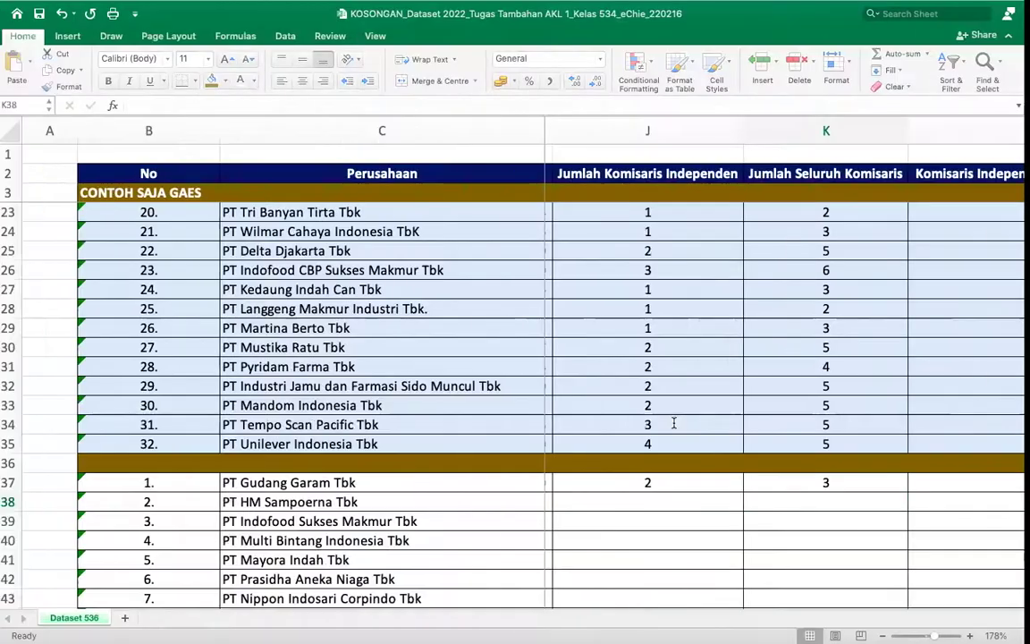
click(830, 483)
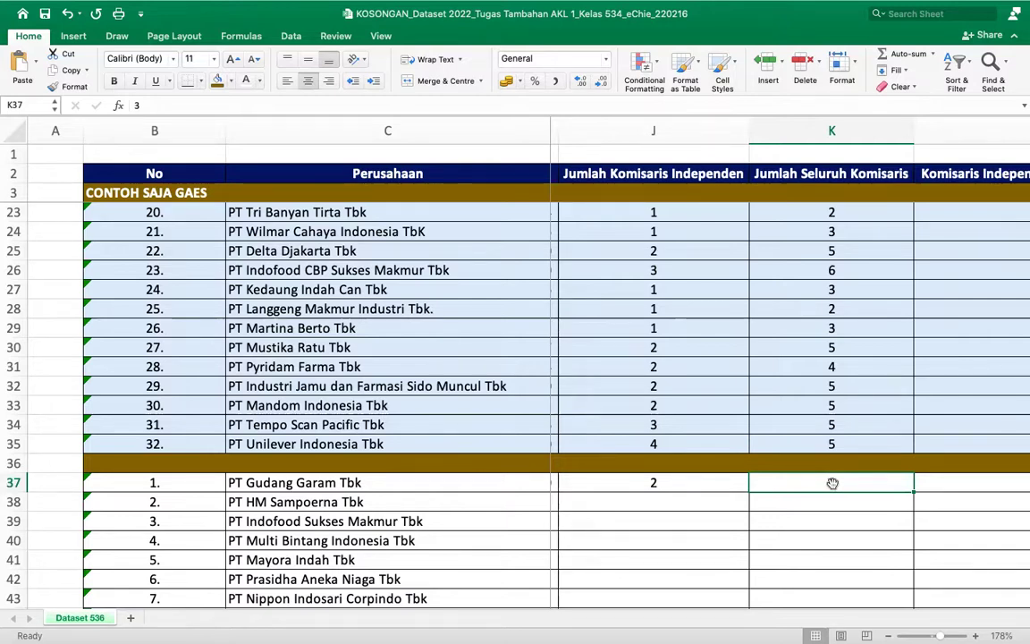
text(4)
Step: For the Komisaris Independen dalam Komite Audit column, match the (*) commissioners with the 2020 Komite Audit list in Chrome
scroll(901, 520, right, 5)
scroll(904, 523, left, 3)
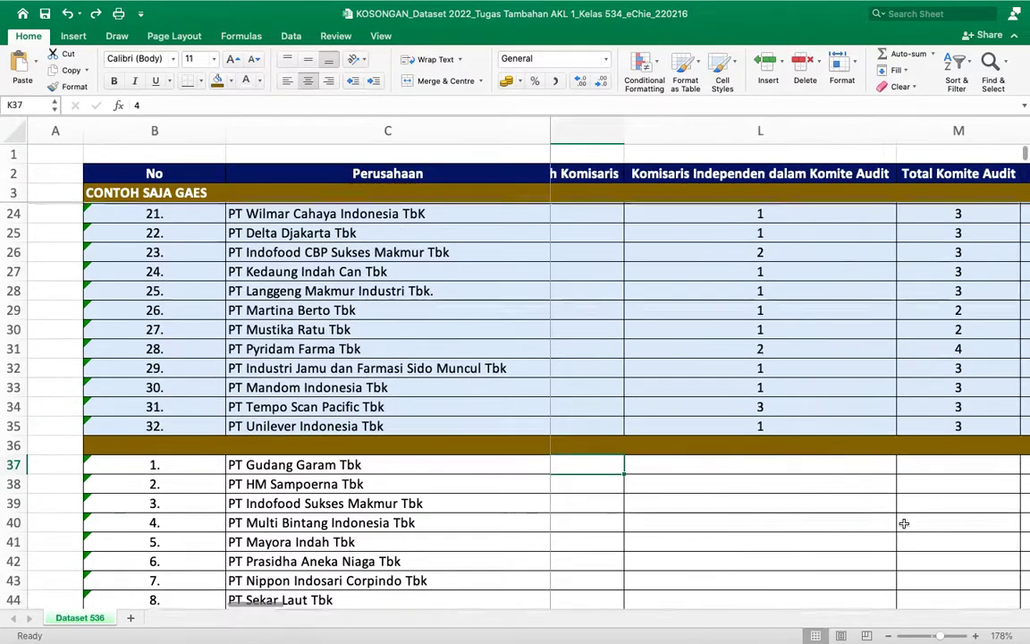
click(798, 176)
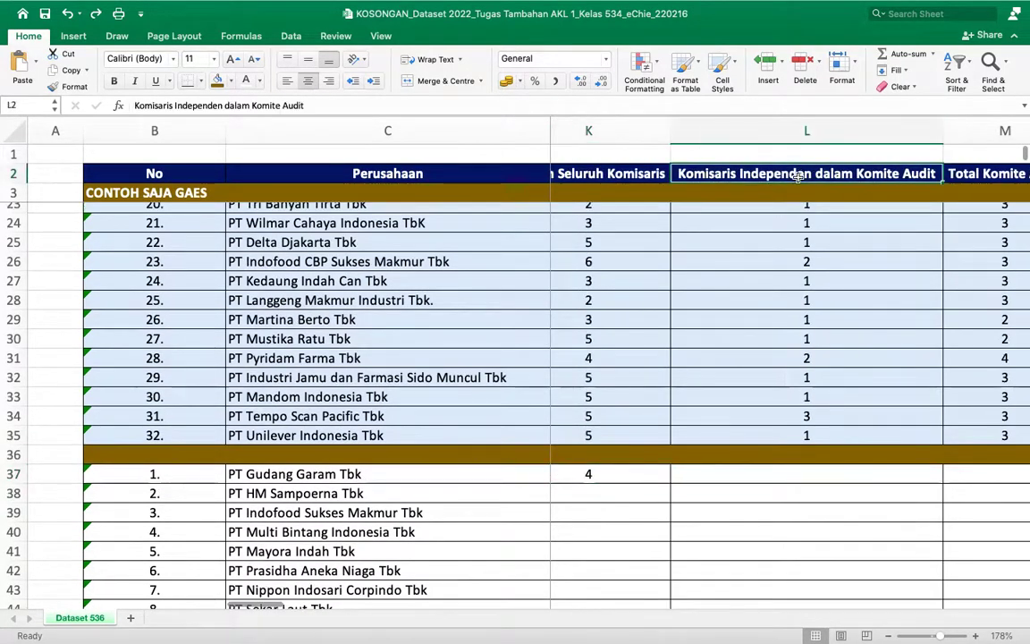
key(ctrl+Right)
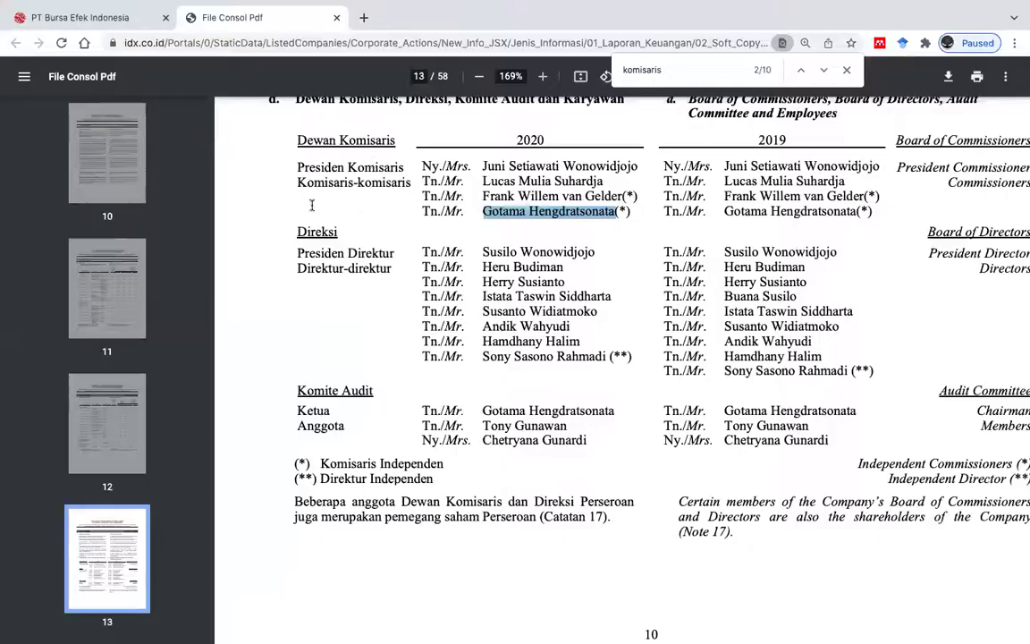
click(333, 139)
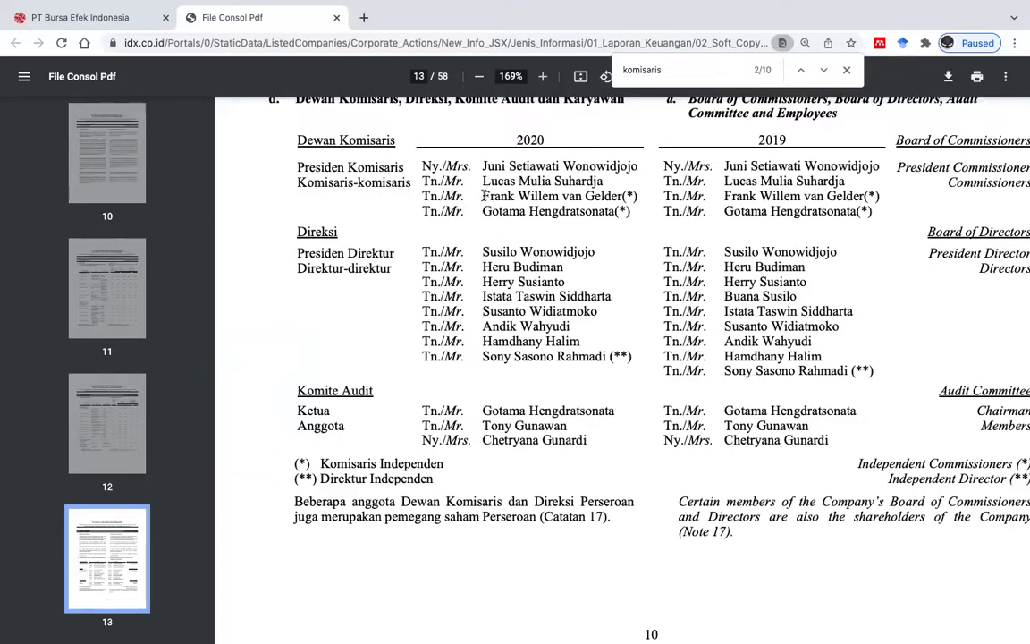
drag(484, 195, 637, 197)
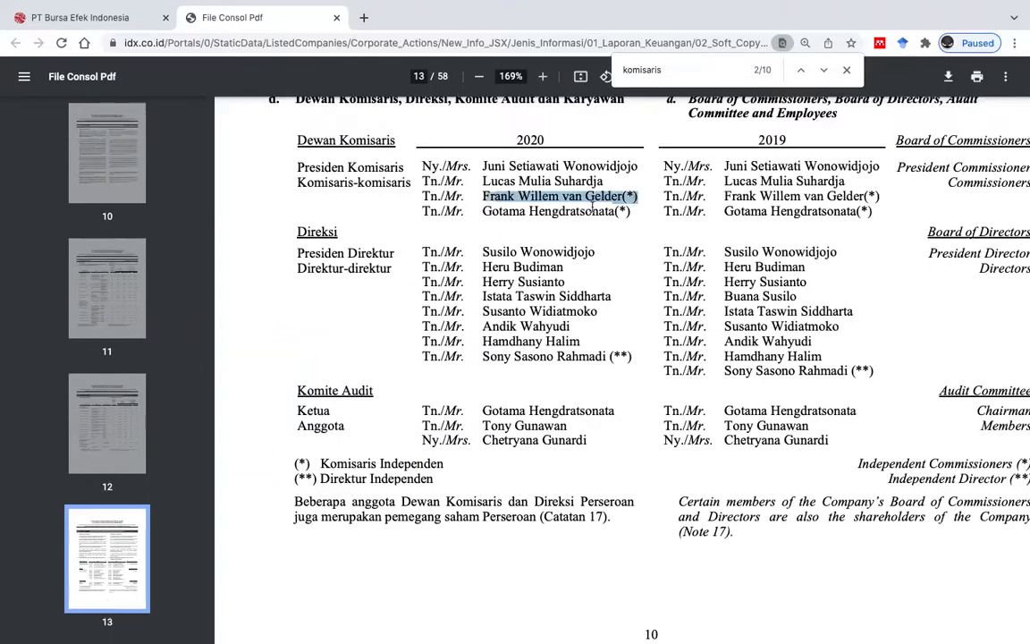
drag(481, 210, 604, 210)
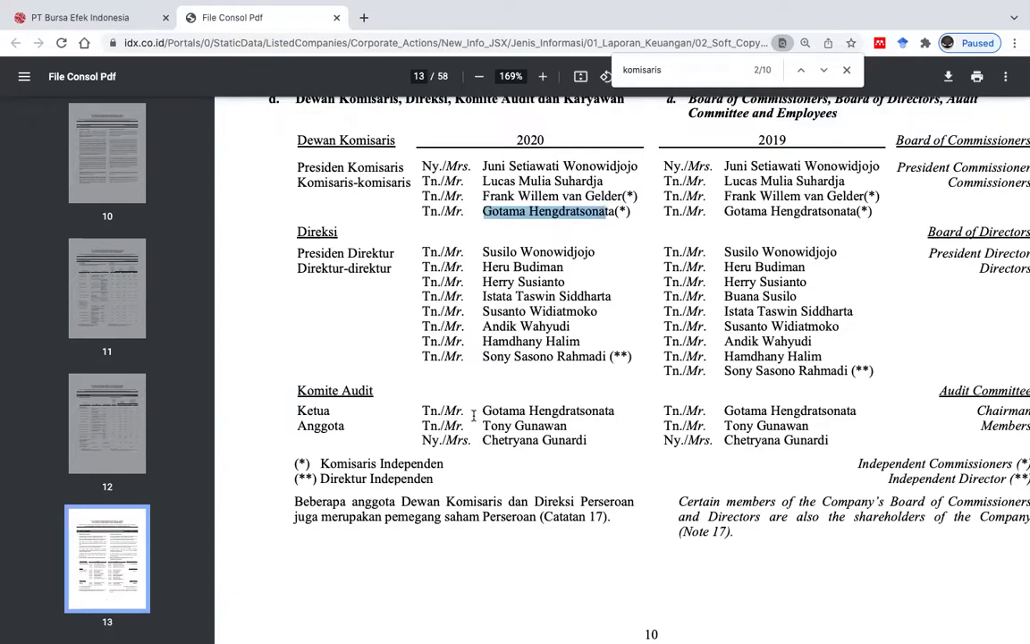
drag(479, 412, 608, 403)
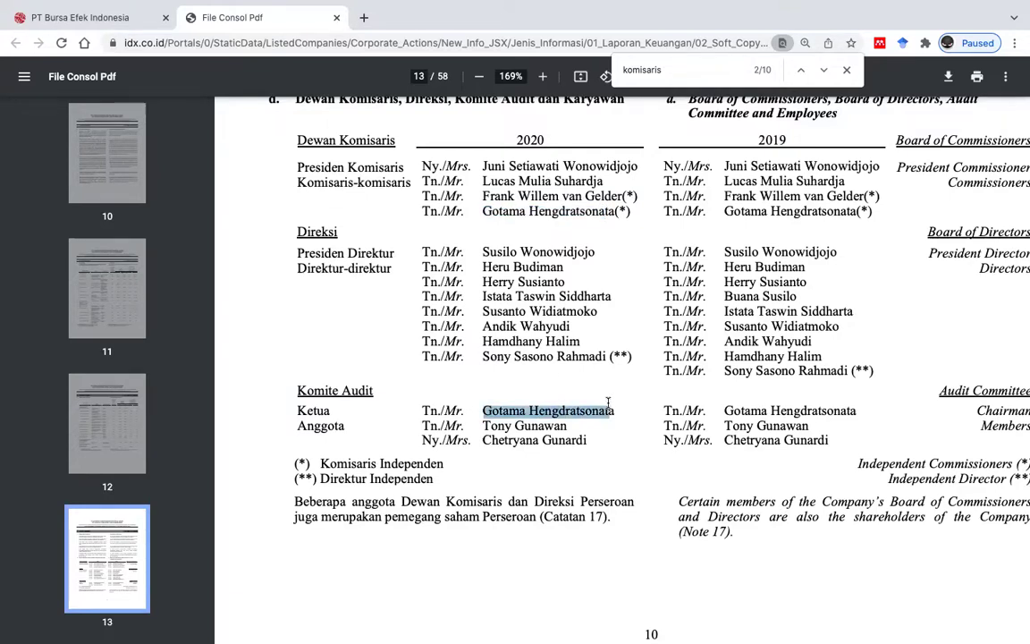
drag(481, 212, 597, 211)
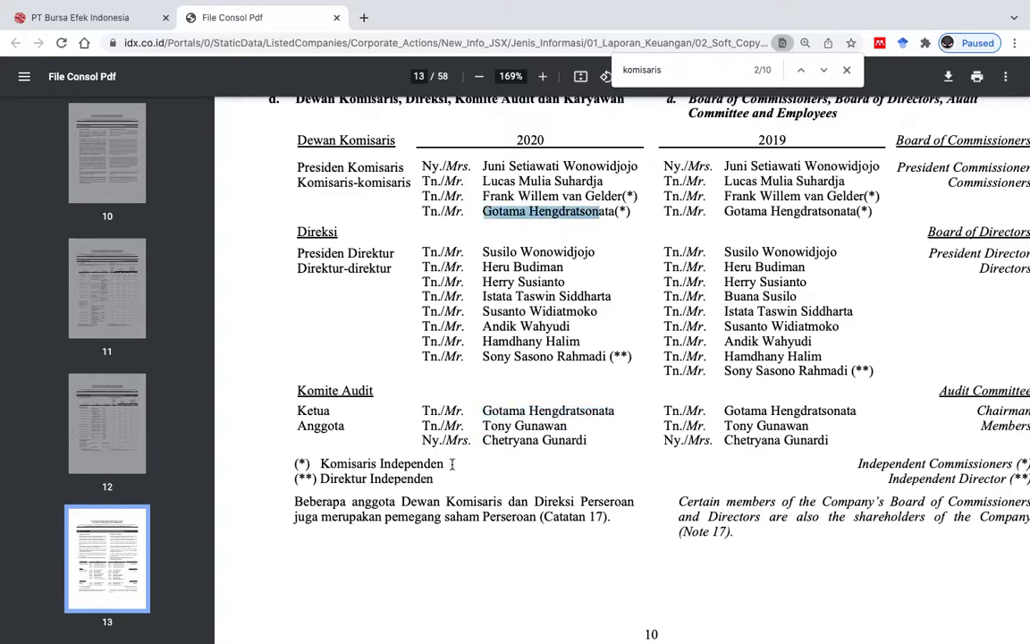
drag(483, 411, 621, 405)
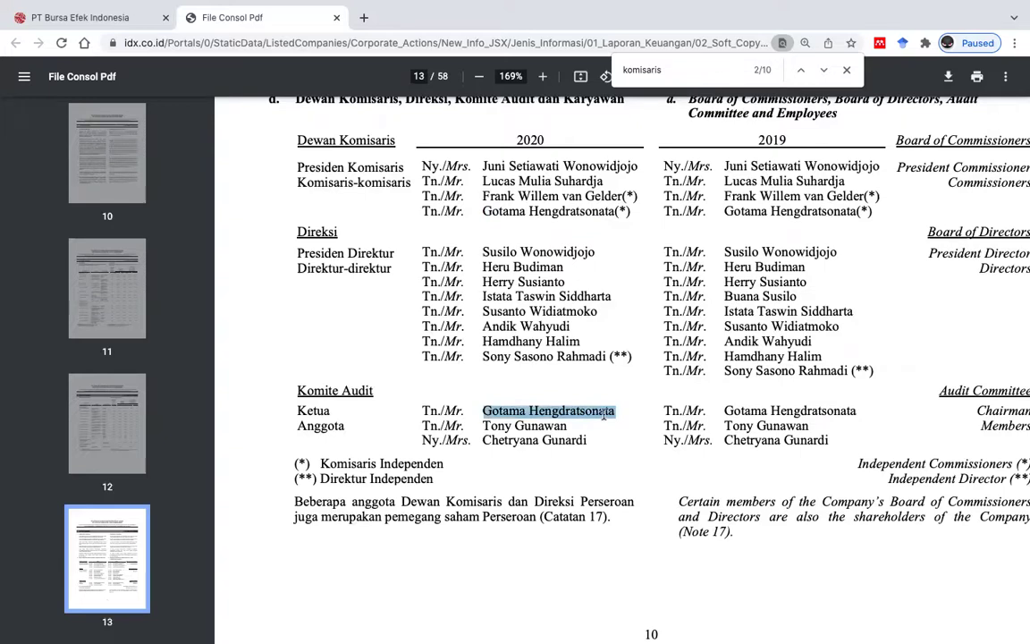
Step: Enter 1, centered, as PT Gudang Garam Tbk's Komisaris Independen dalam Komite Audit in L37 of the Excel dataset
key(super+Tab)
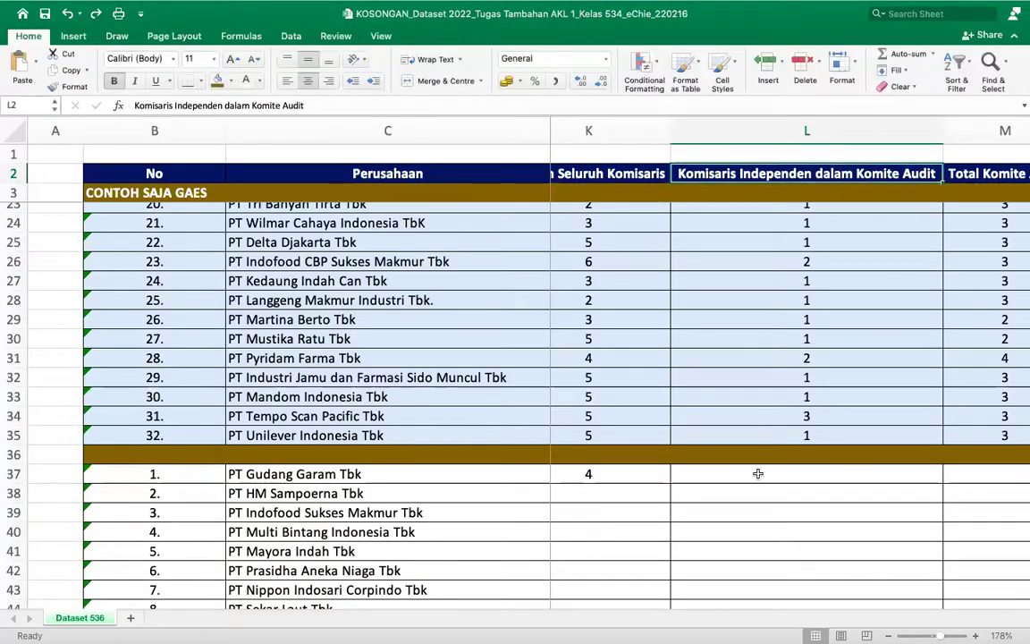
click(758, 473)
text(1)
key(ctrl+Return)
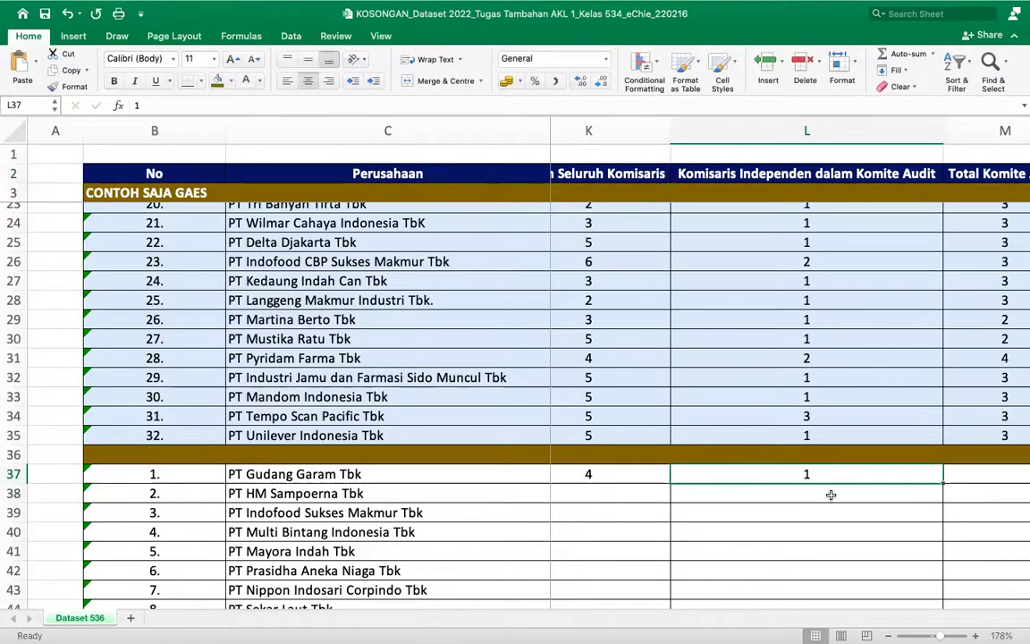
Step: Check the 2020 Komite Audit members in Chrome and enter 3, centered, as PT Gudang Garam Tbk's Total Komite Audit in M37 in Excel
scroll(831, 494, down, 5)
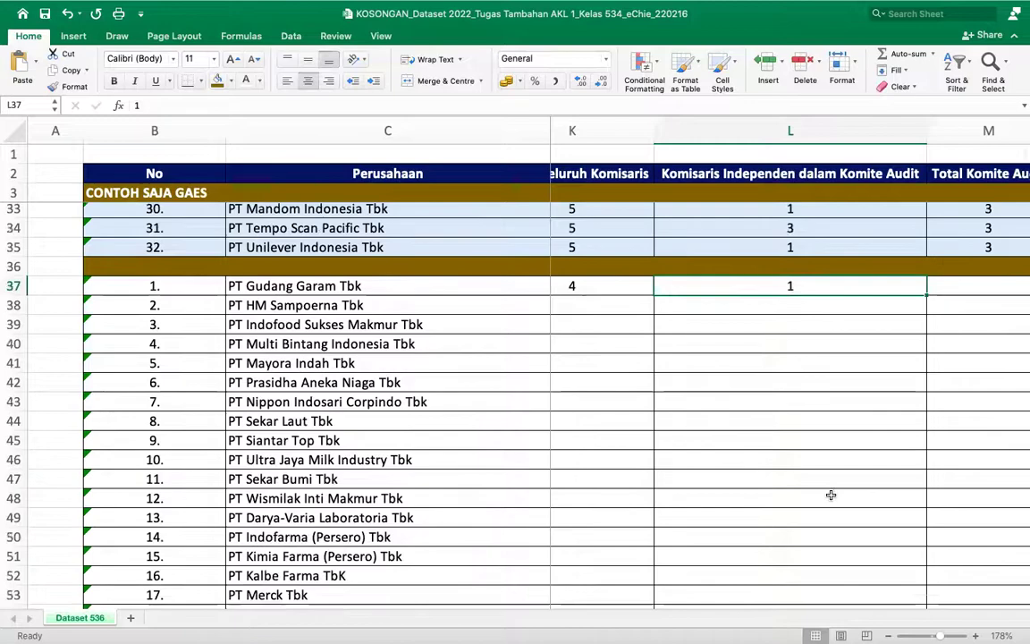
scroll(831, 494, right, 1)
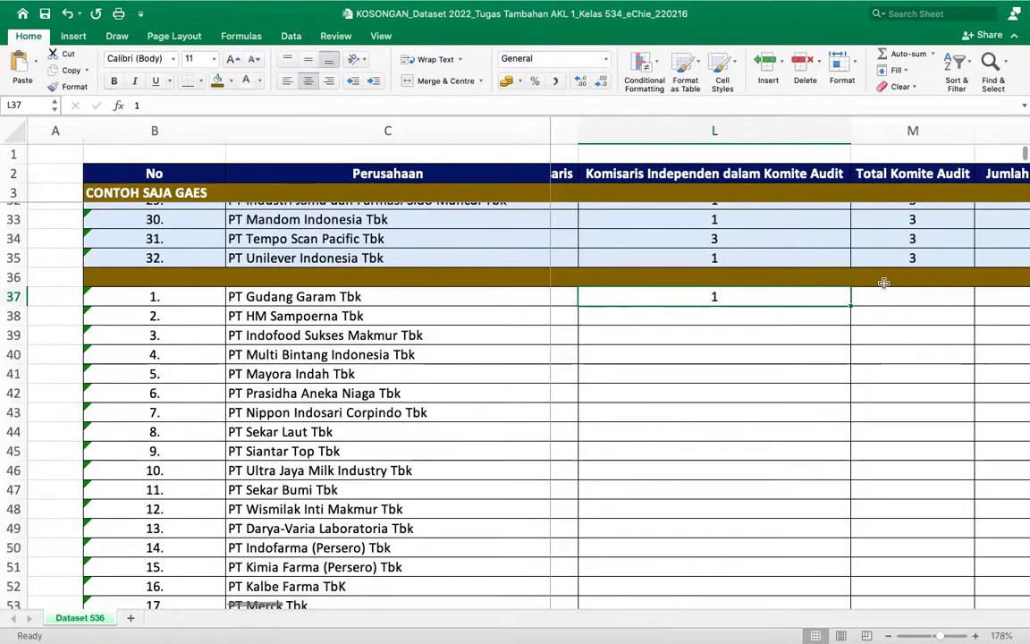
key(ctrl+Right)
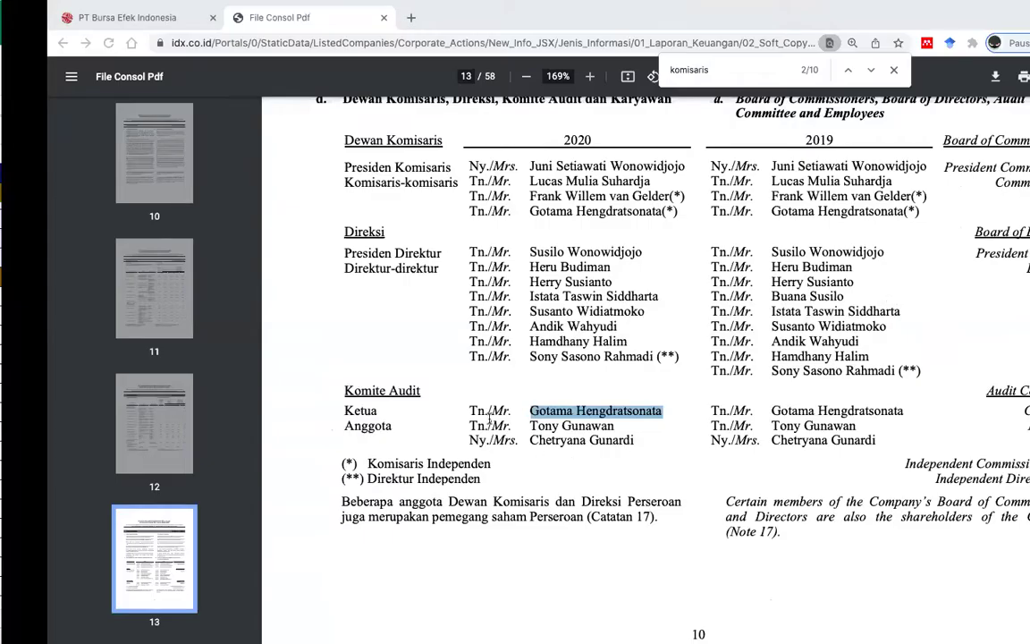
key(ctrl+Left)
key(Right)
text(3)
key(ctrl+Return)
scroll(930, 464, right, 2)
key(super+e)
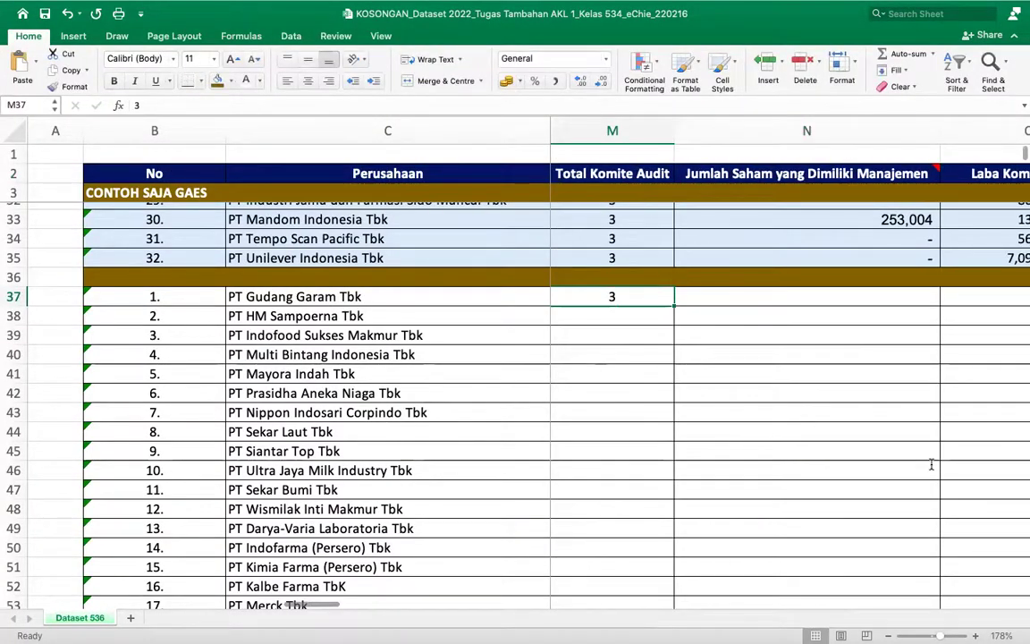
Step: Select the Jumlah Saham yang Dimiliki Manajemen cell N37 and review the 2020 Direksi list in Chrome
key(Right)
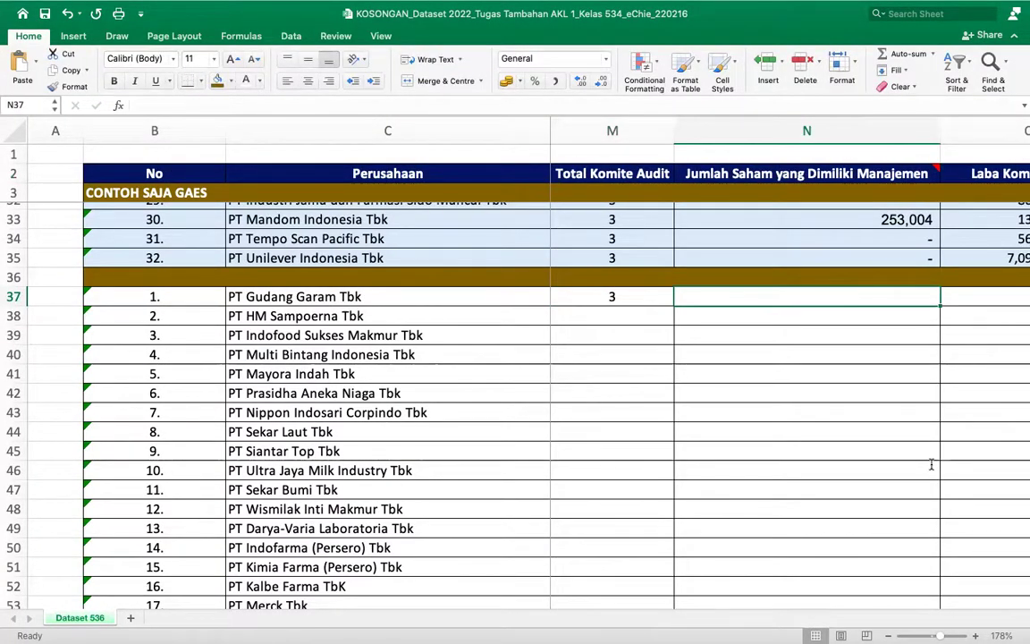
scroll(781, 318, up, 2)
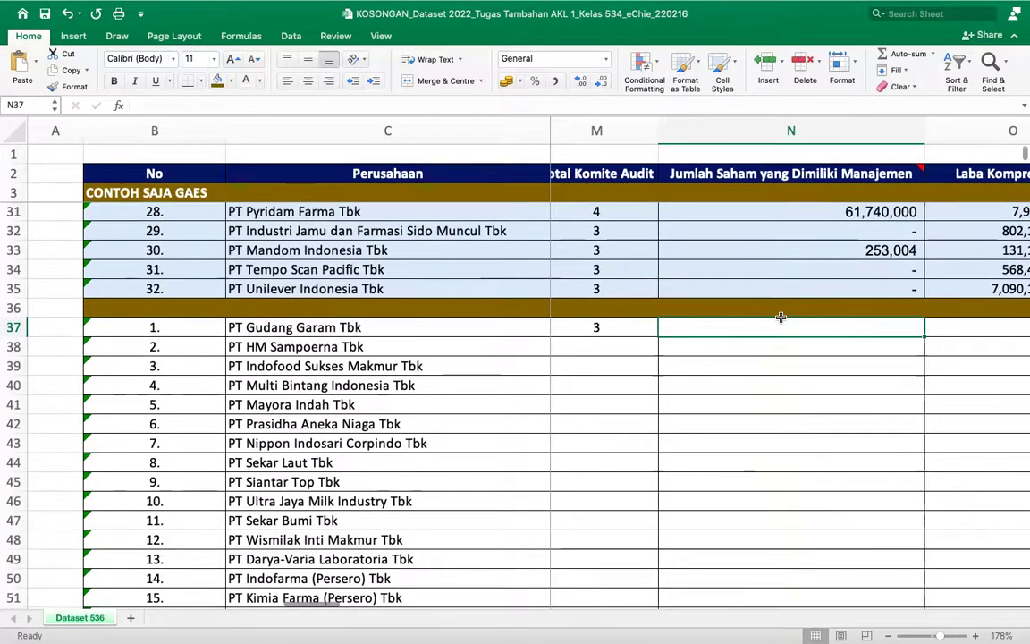
key(ctrl+Right)
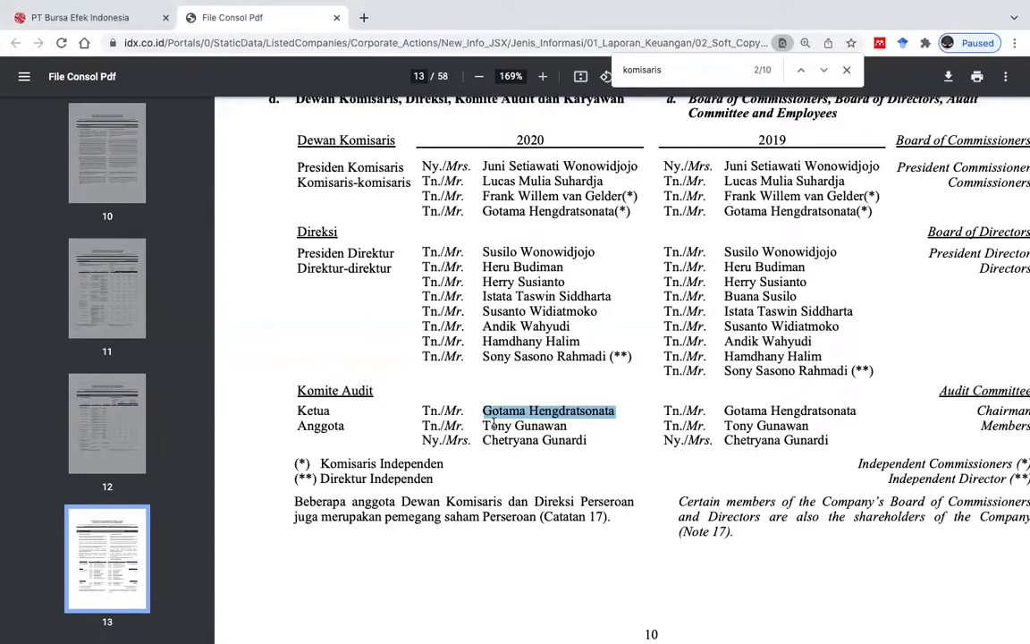
click(491, 253)
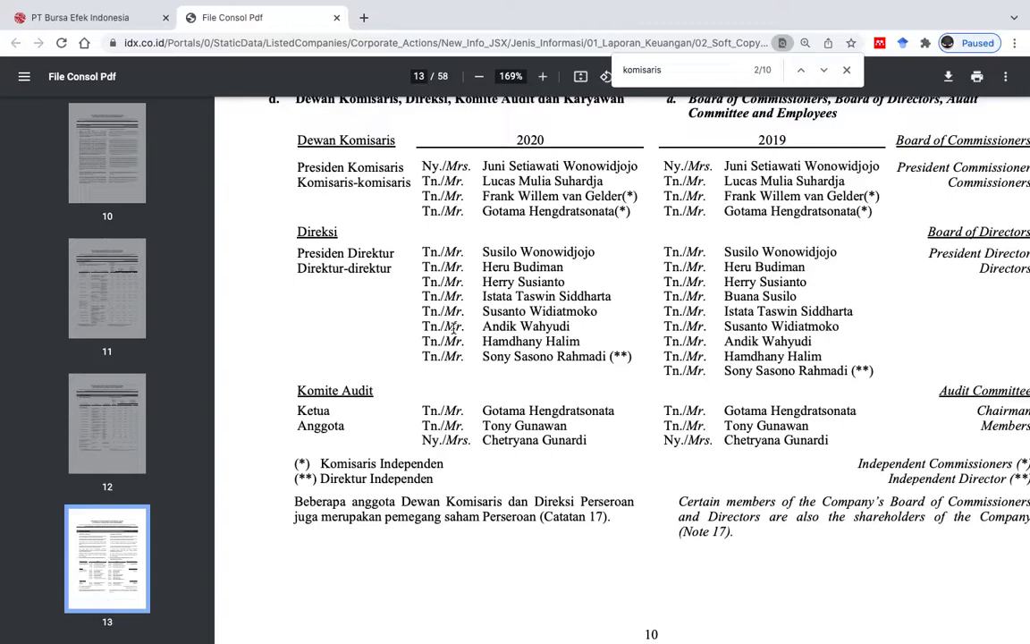
Step: Capture the report's 2020 Direksi section as an image and place it beside the dataset in Excel
key(super+shift+4)
drag(288, 219, 596, 350)
drag(966, 572, 712, 228)
key(ctrl+Left)
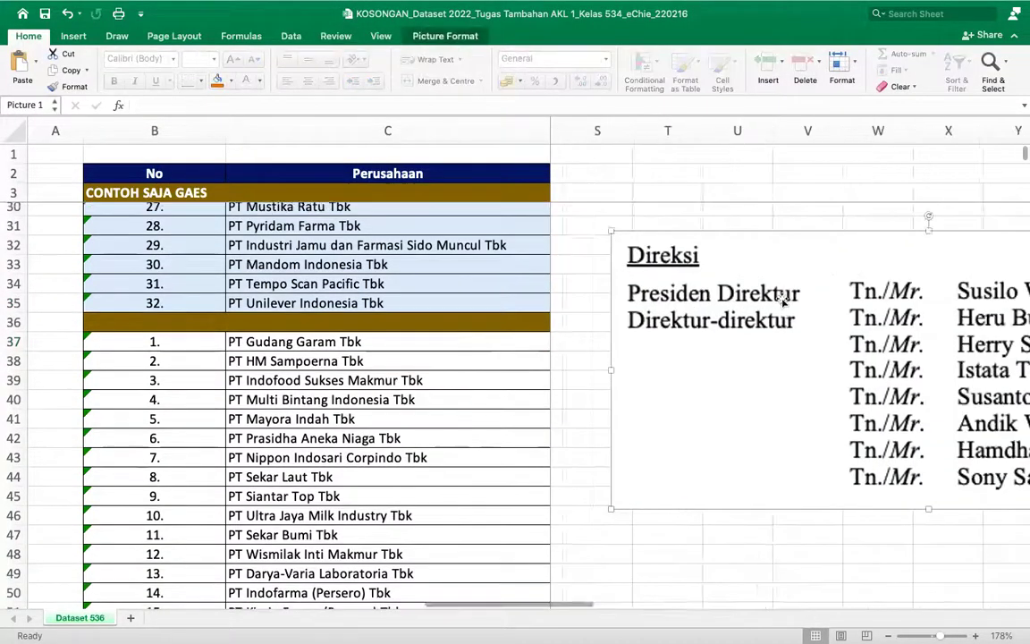
scroll(782, 301, right, 3)
scroll(782, 301, down, 1)
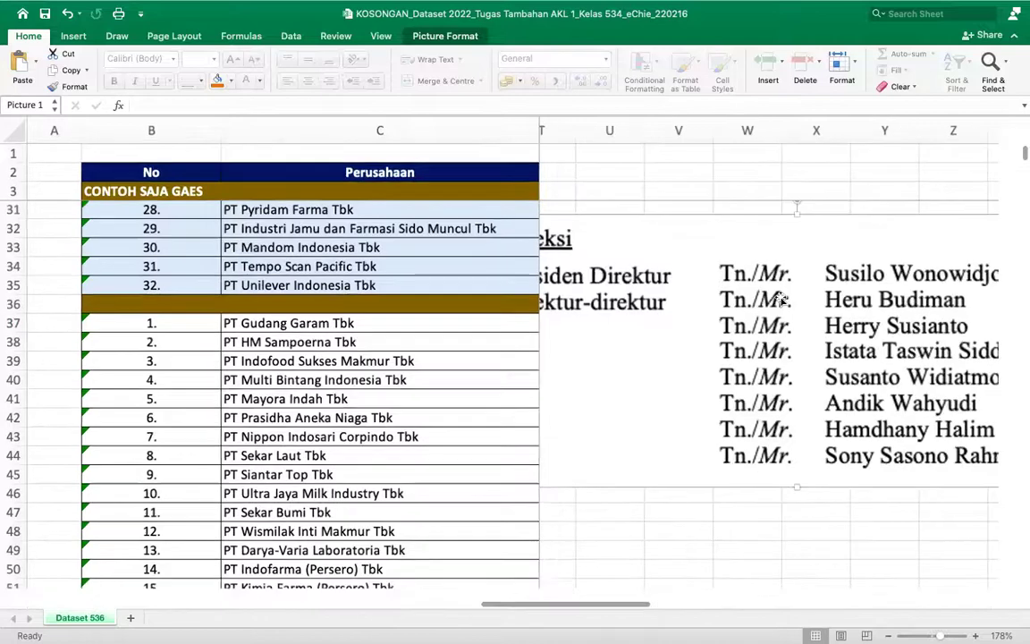
scroll(779, 300, down, 5)
scroll(779, 300, up, 3)
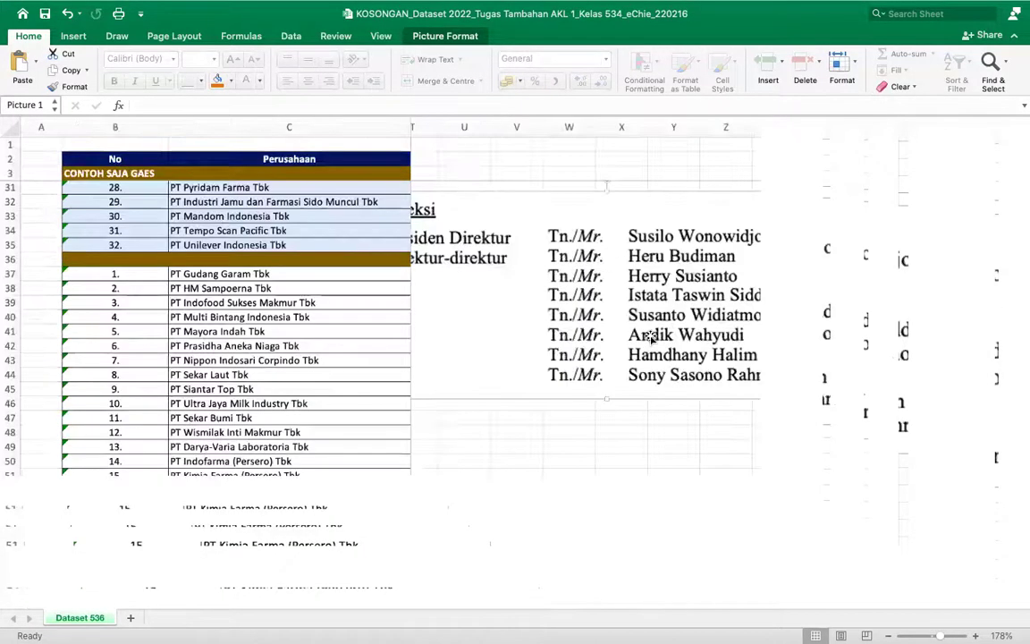
scroll(650, 337, down, 3)
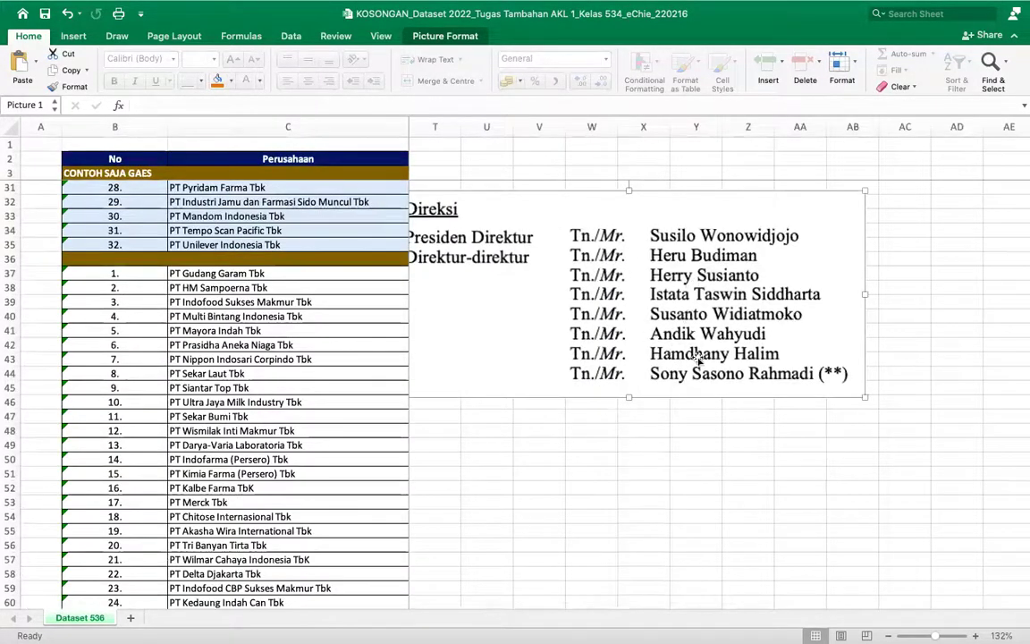
Step: Switch to the financial report in Chrome and search it for "saham yang dimiliki" instead of "komisaris"
key(super+Tab)
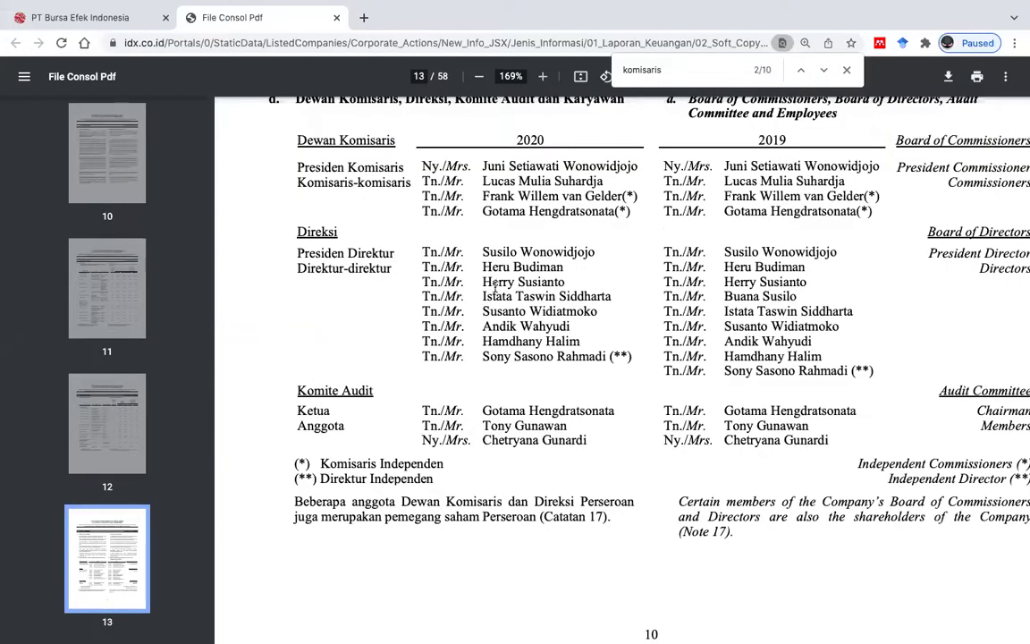
key(BackSpace)
key(BackSpace)
key(BackSpace)
key(BackSpace)
key(BackSpace)
key(BackSpace)
key(BackSpace)
key(BackSpace)
key(BackSpace)
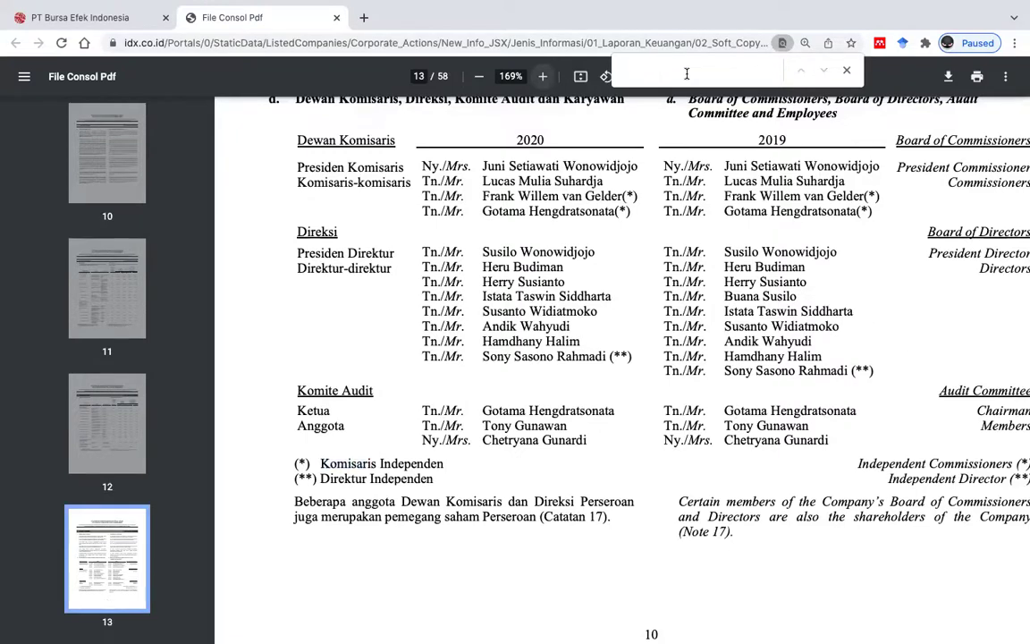
text(sa)
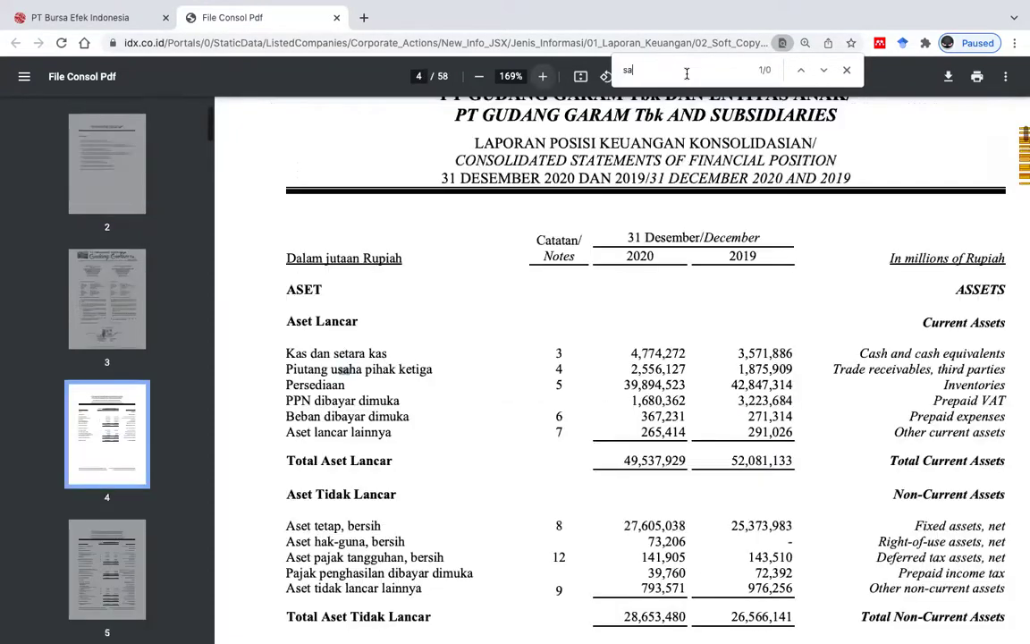
text(ham y)
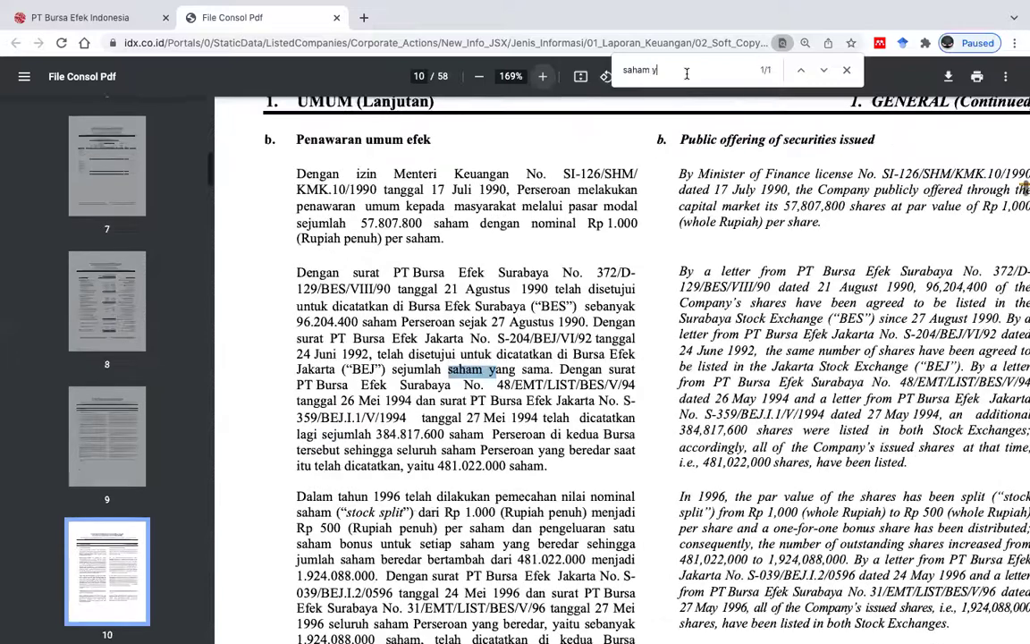
text(ang dimiliki)
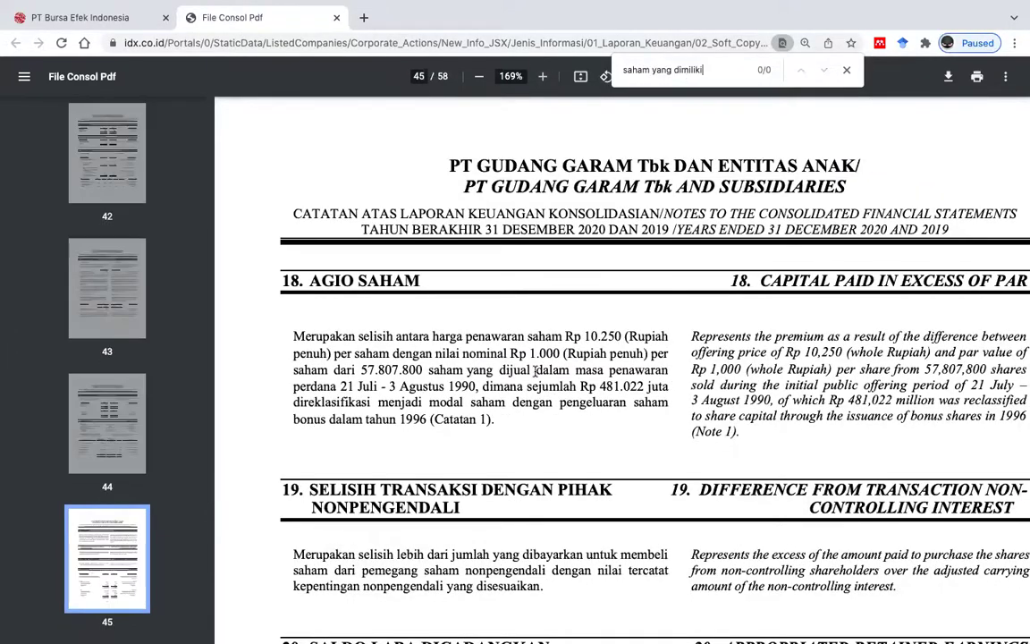
scroll(535, 370, down, 4)
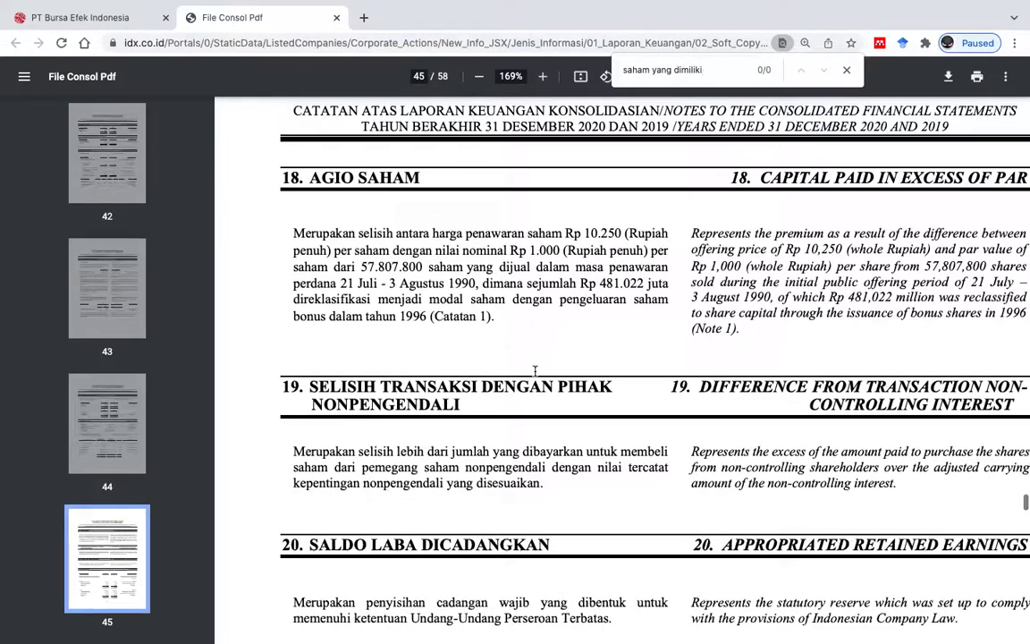
Step: Shorten the report search to "saham yang" and go to the third match, in note 18 Agio Saham
key(BackSpace)
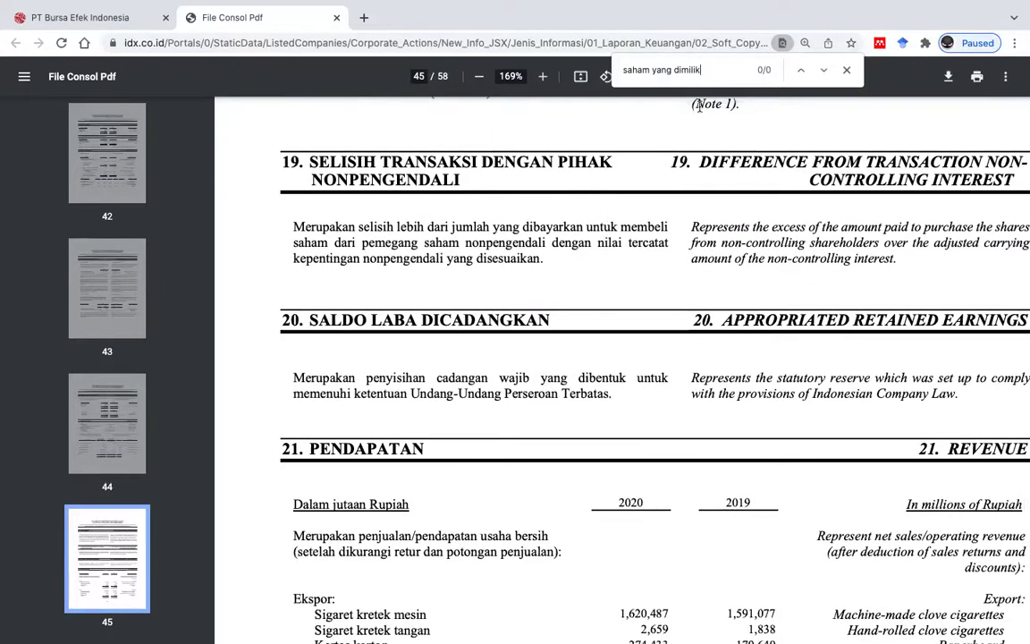
key(BackSpace)
key(BackSpace)
key(BackSpace)
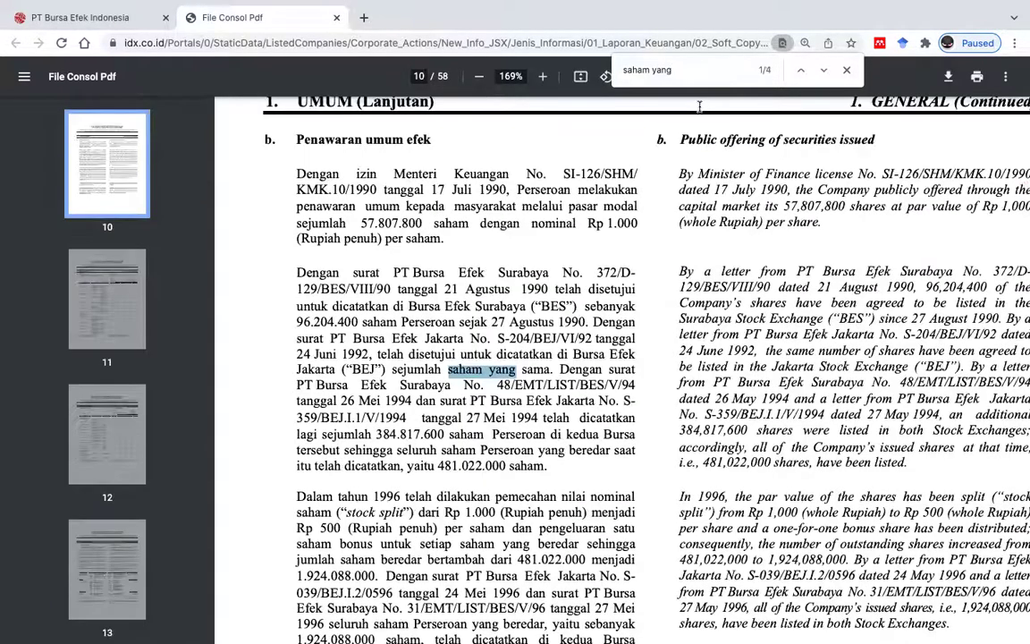
scroll(537, 315, right, 1)
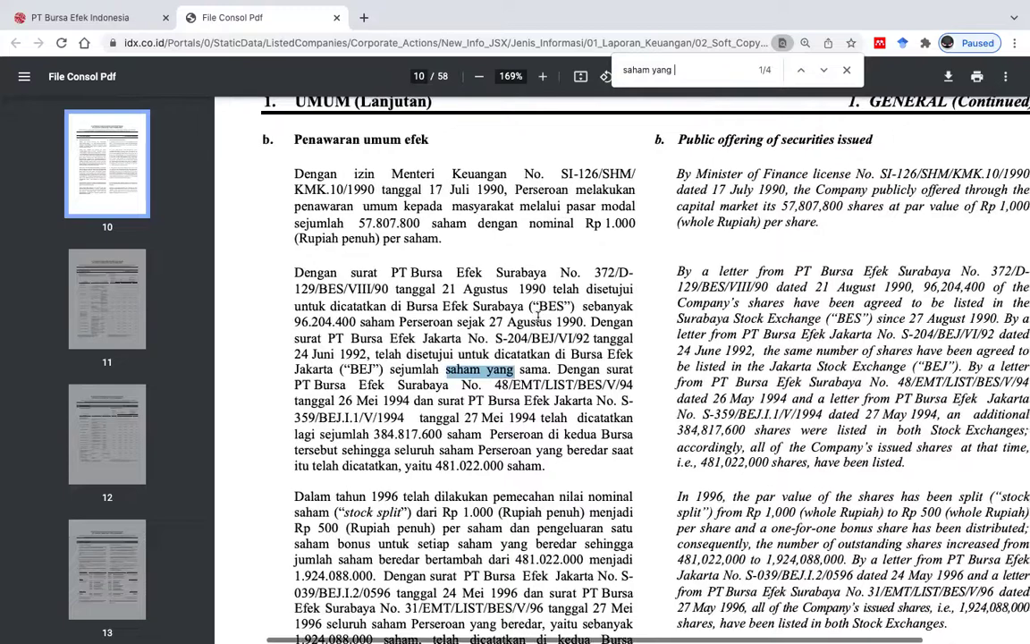
click(824, 71)
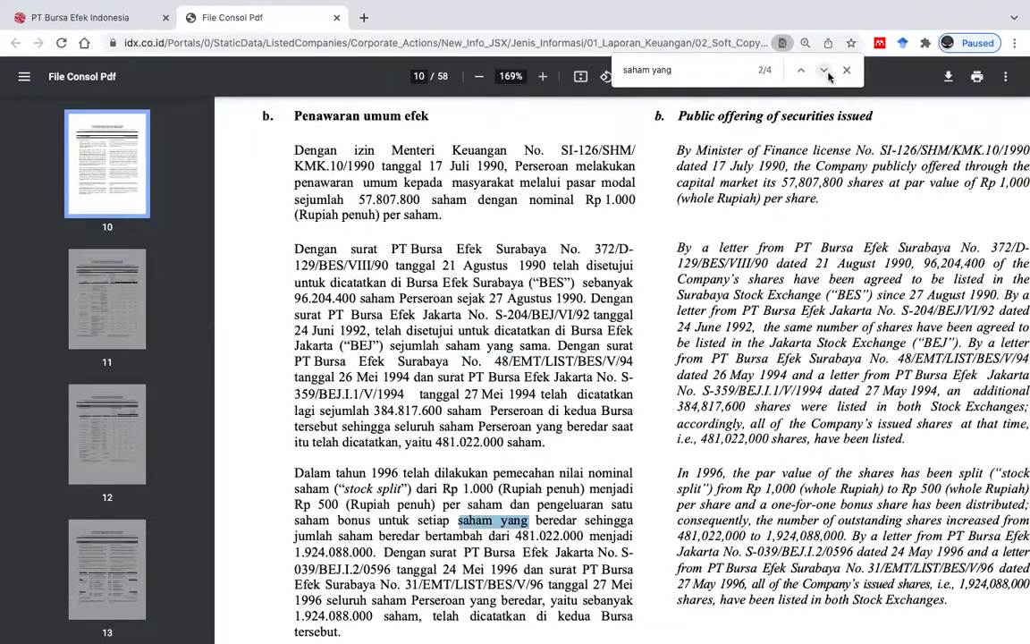
click(824, 72)
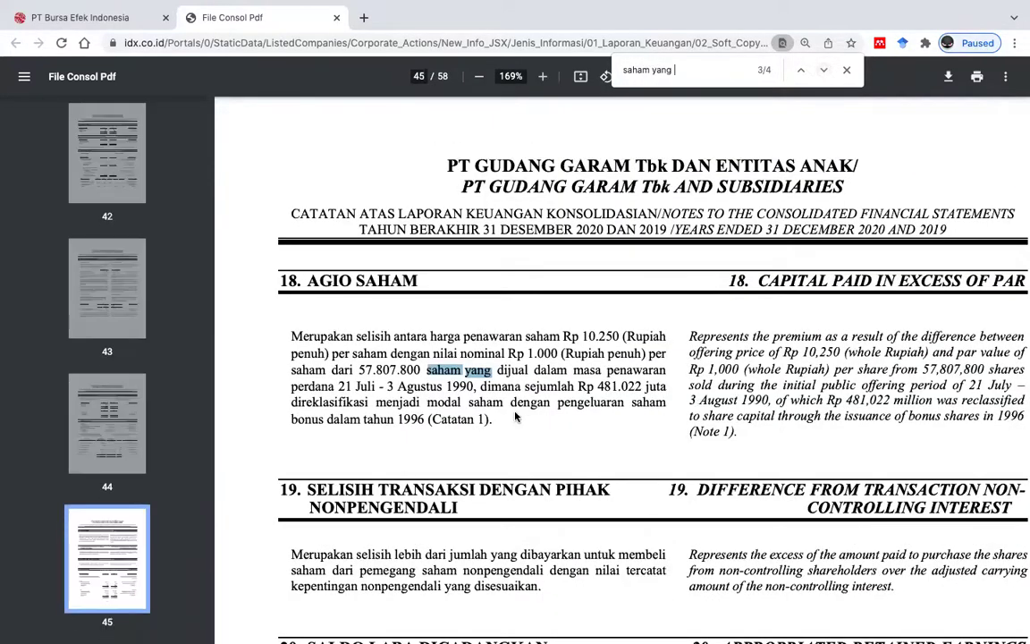
Step: Locate note 17 Modal Saham on page 44, select part of its Share Capital heading and review the shareholder composition table
scroll(515, 416, up, 1)
scroll(515, 416, up, 8)
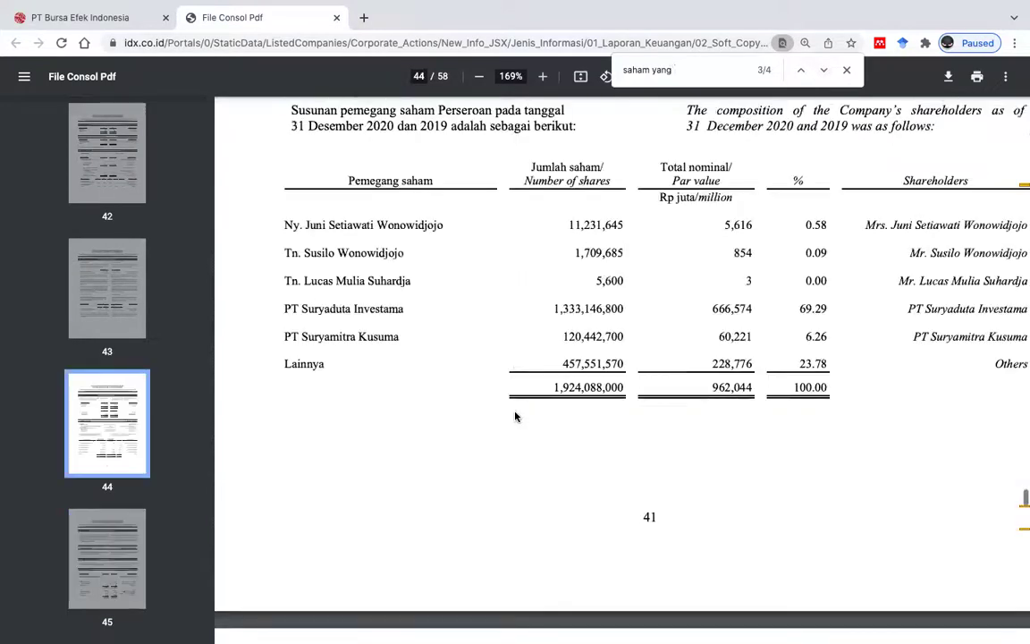
scroll(515, 416, up, 4)
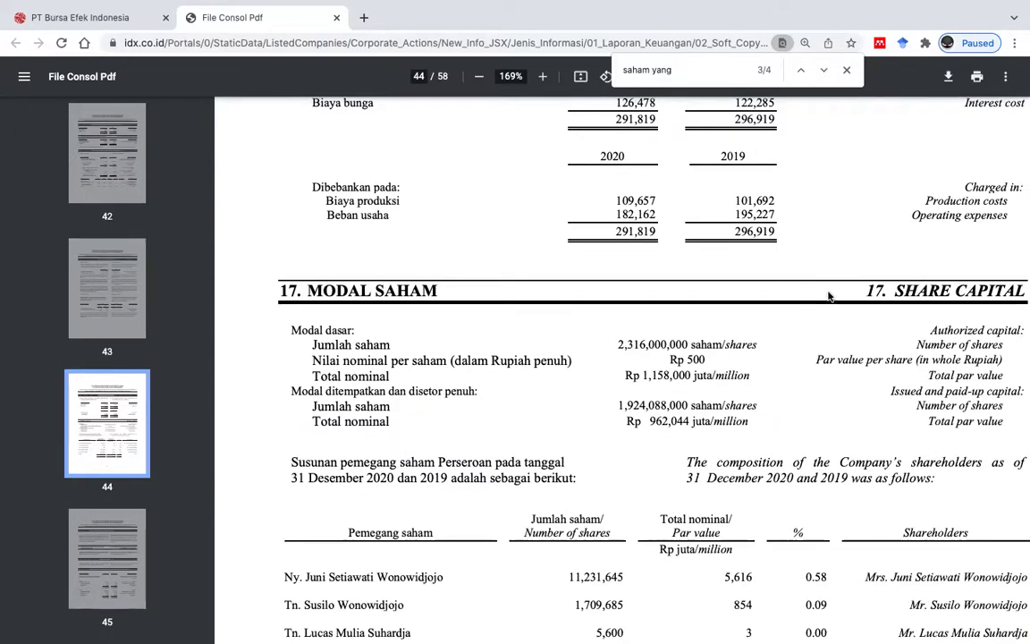
scroll(829, 296, down, 2)
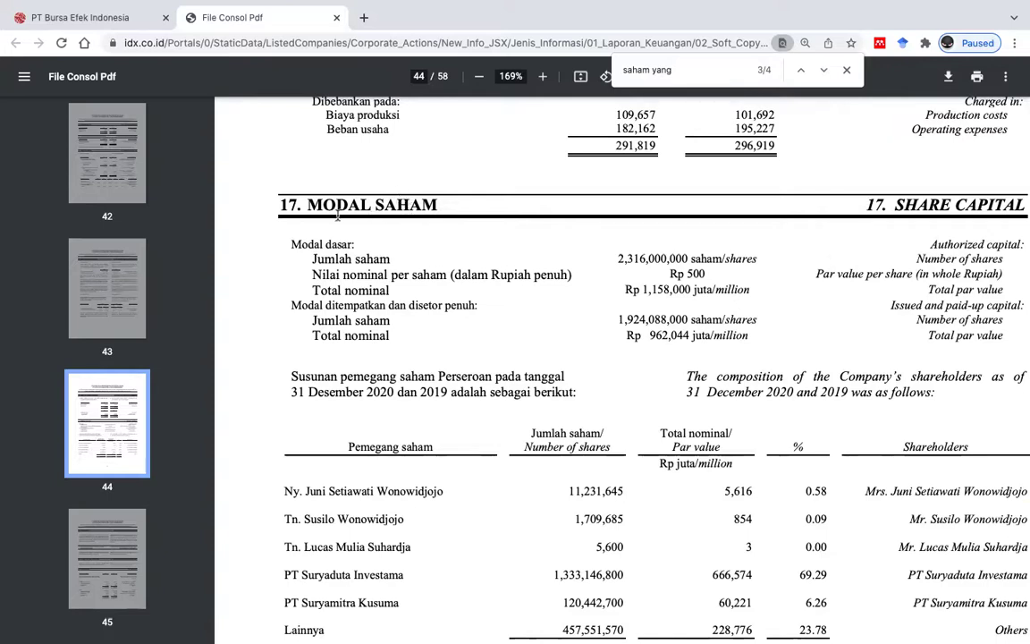
scroll(935, 202, right, 2)
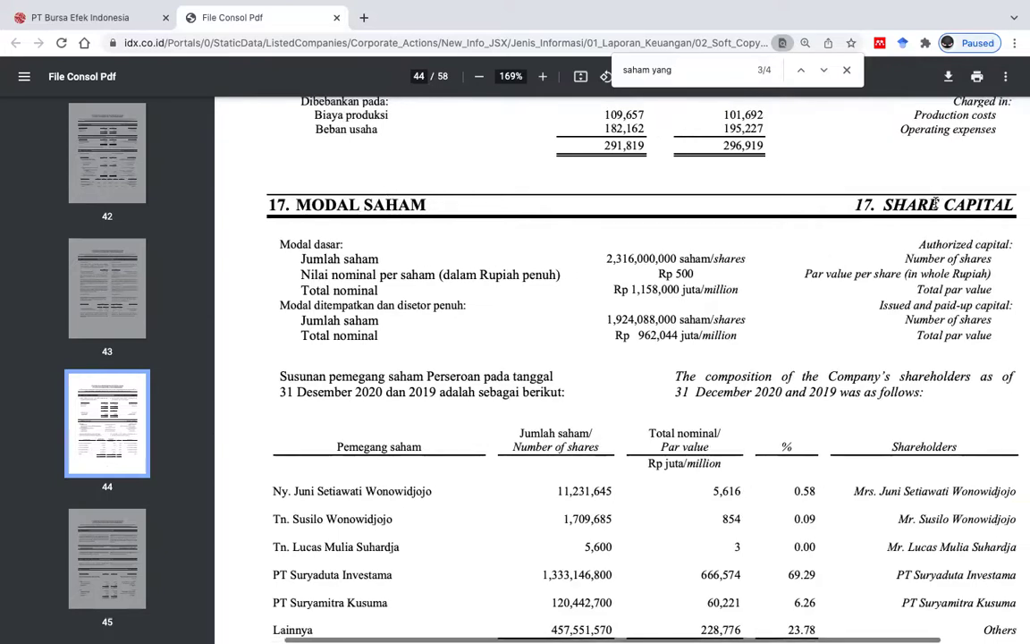
drag(849, 205, 941, 203)
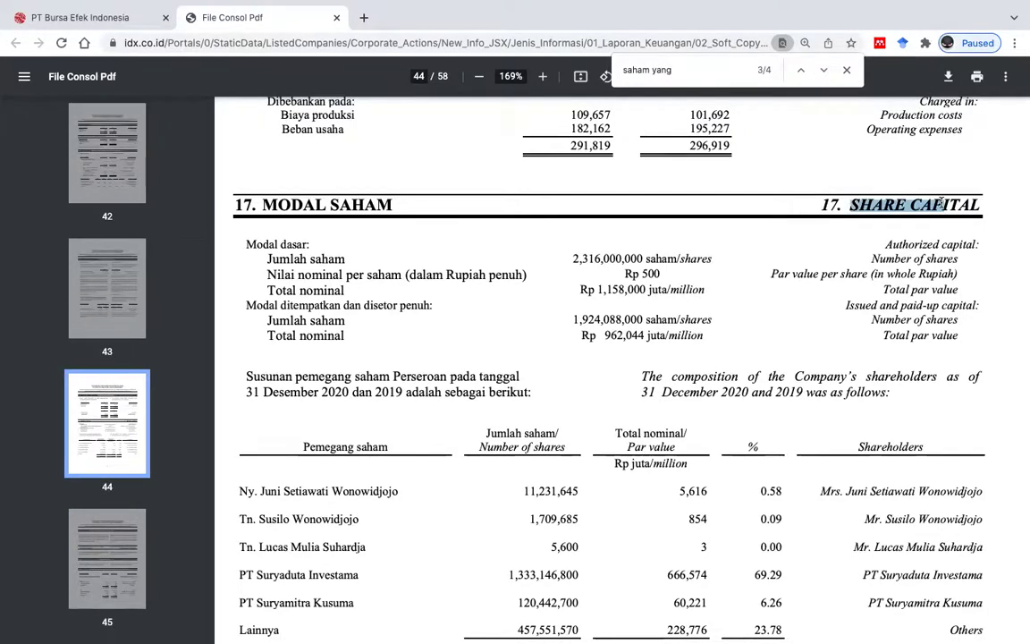
scroll(940, 204, down, 3)
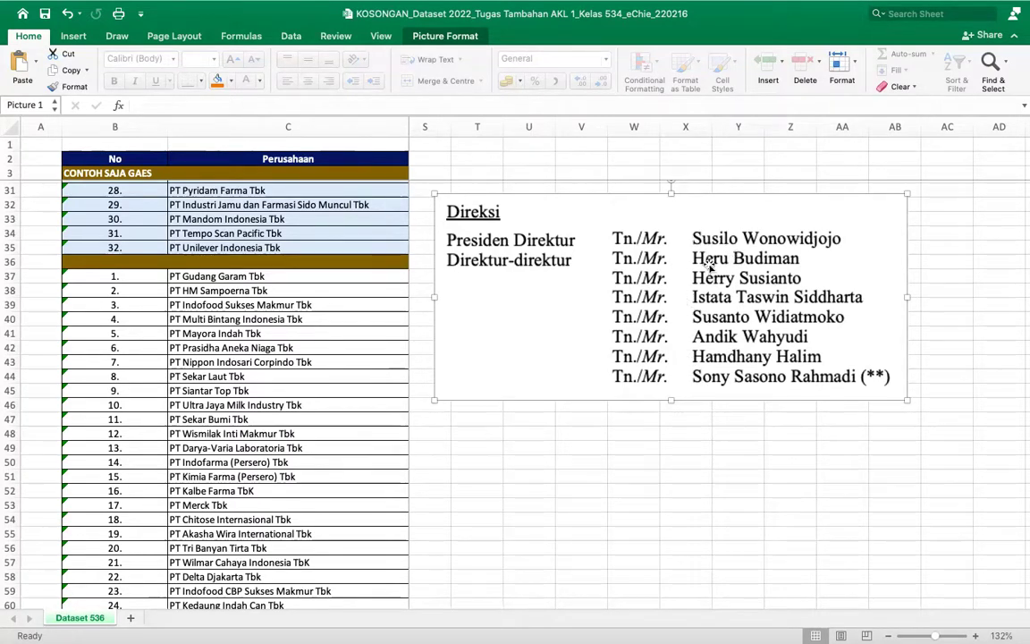
Step: Compare the shareholder table with the Direksi picture in Excel, crossing out the PT shareholders and circling the individual shareholders with the screen pen
key(ctrl+Right)
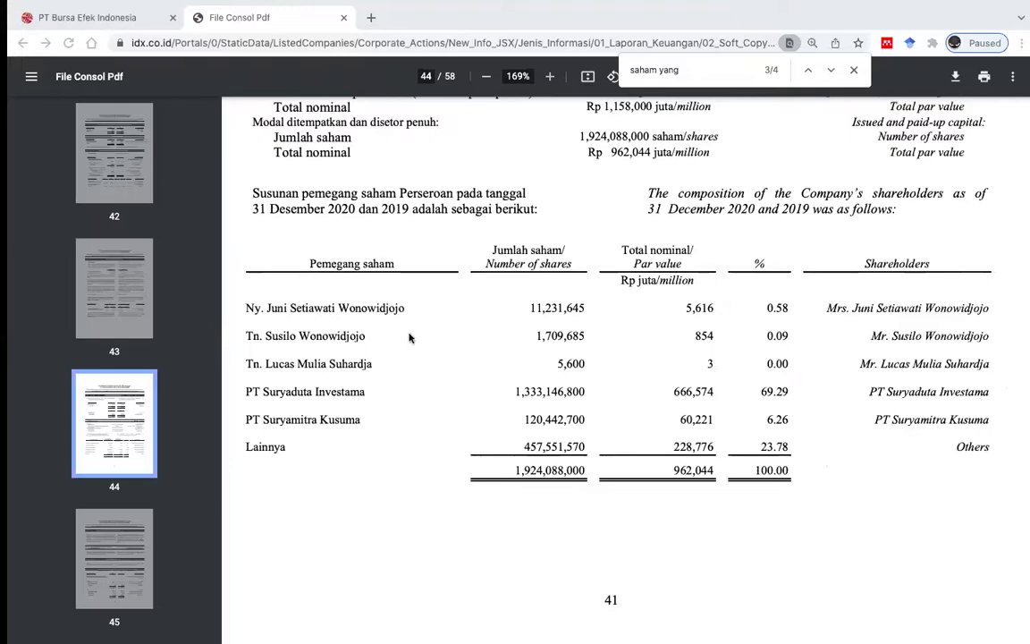
key(ctrl+Left)
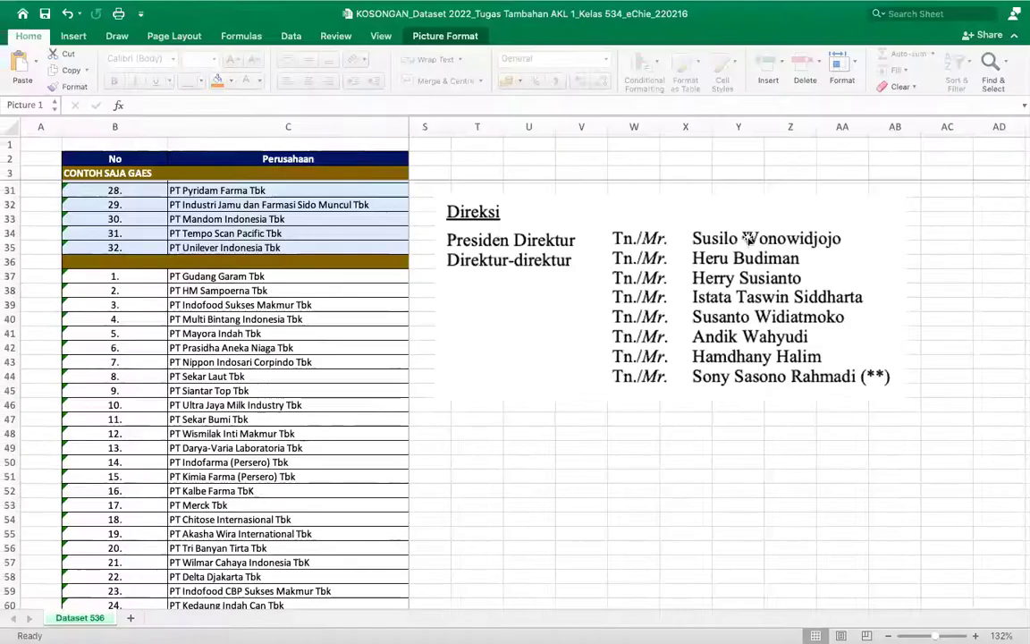
key(ctrl+Right)
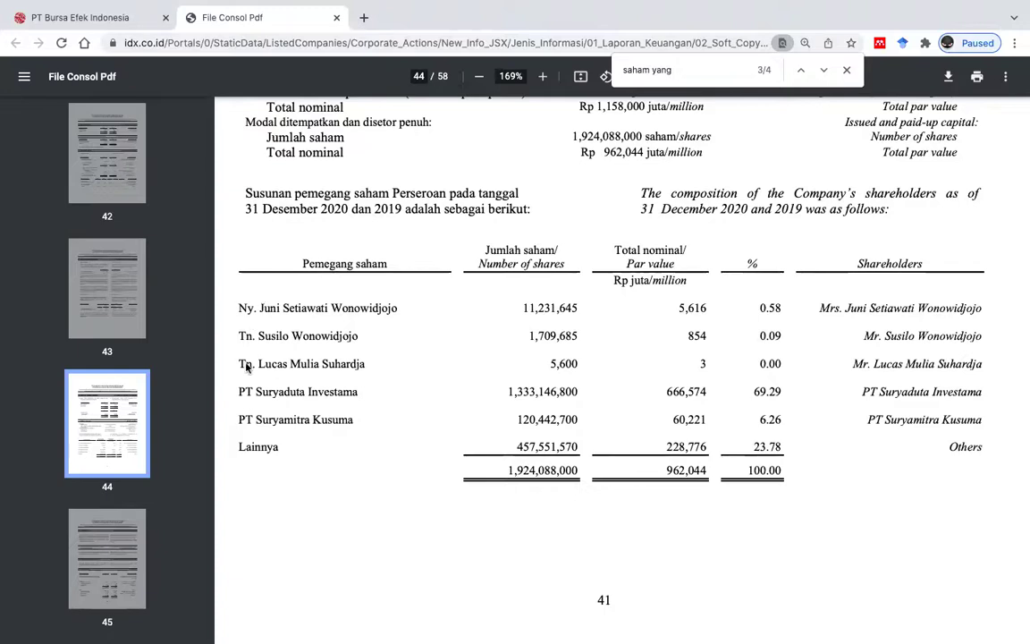
mouse_move(238, 394)
mouse_down()
mouse_move(344, 398)
mouse_move(297, 434)
mouse_up()
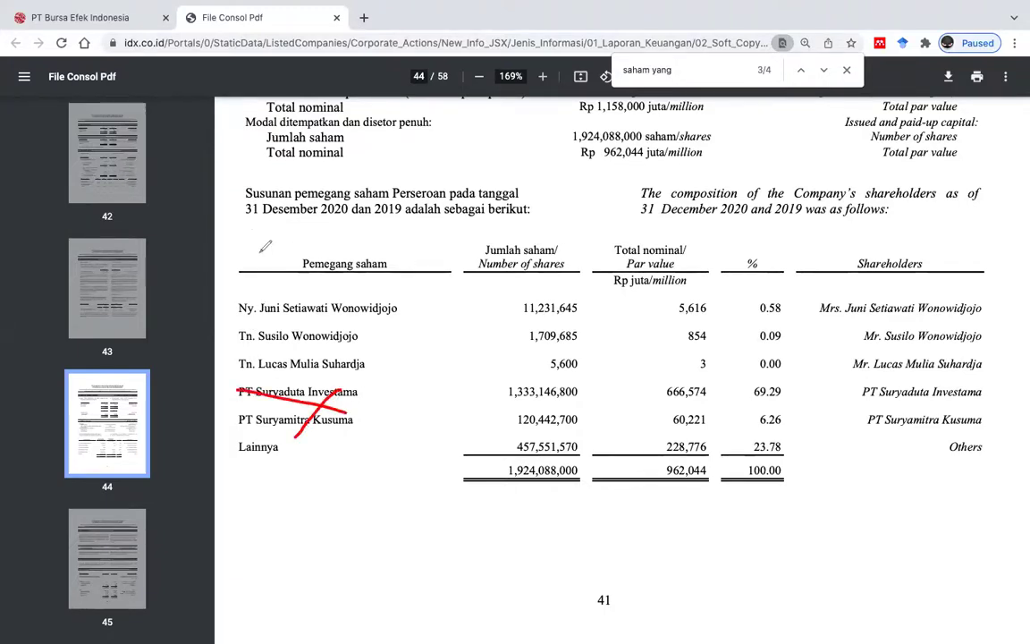
mouse_move(295, 283)
mouse_down()
mouse_move(224, 338)
mouse_move(416, 343)
mouse_move(283, 279)
mouse_up()
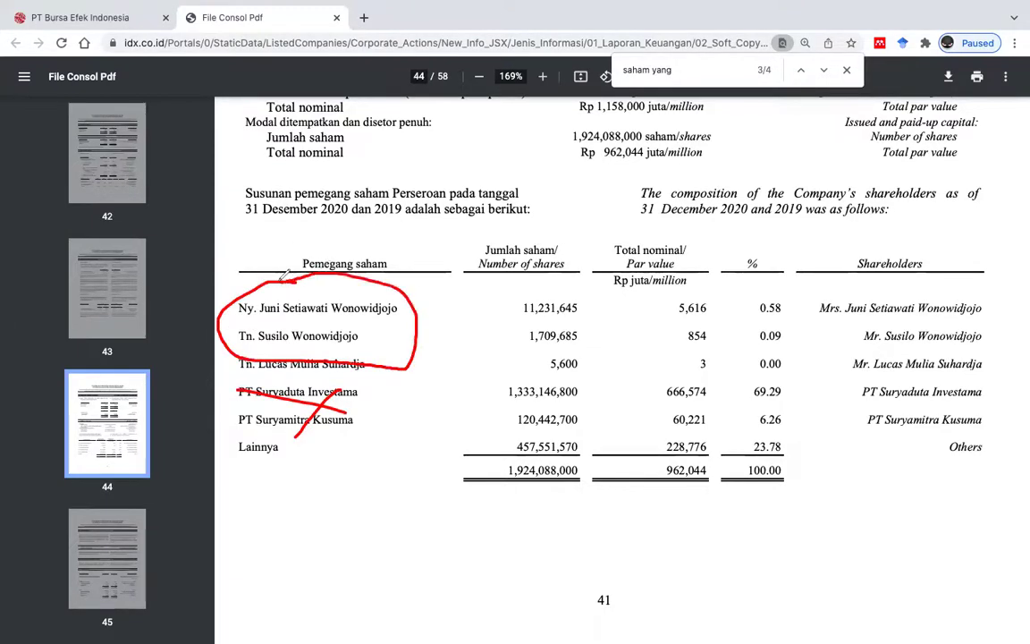
key(ctrl+Left)
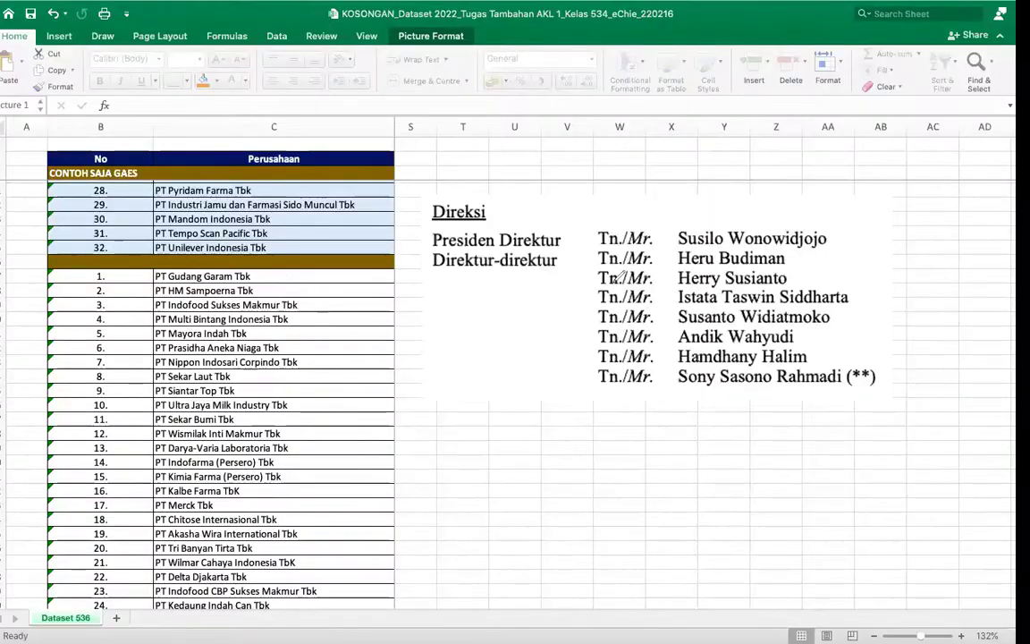
key(ctrl+Right)
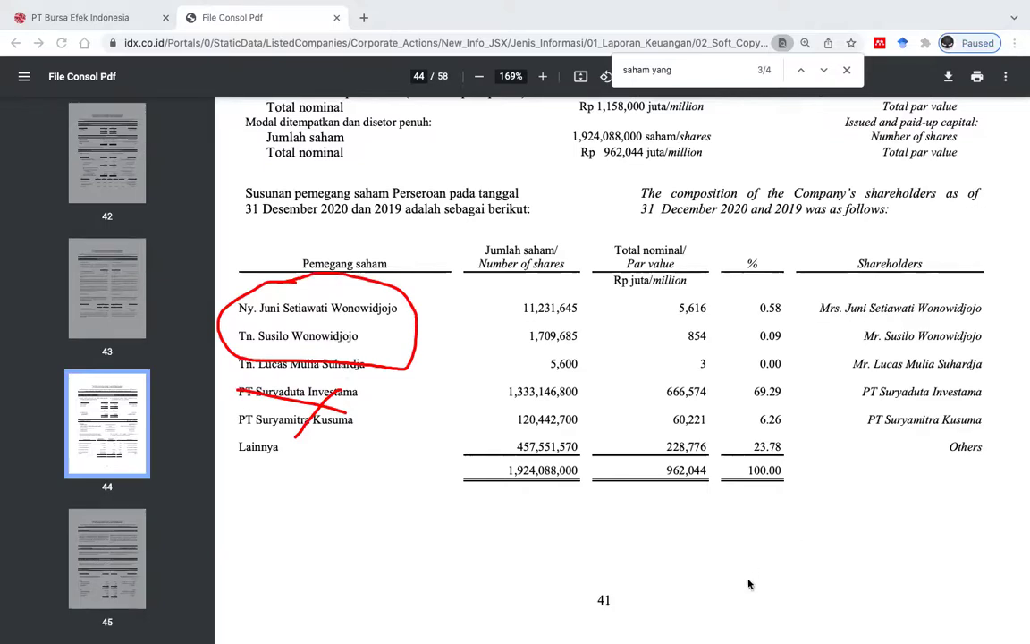
Step: Clear the pen marks, briefly circle the Presiden Direktur's name in Excel's Direksi picture, and return to the Jumlah Saham yang Dimiliki Manajemen column
key(e)
key(ctrl+Left)
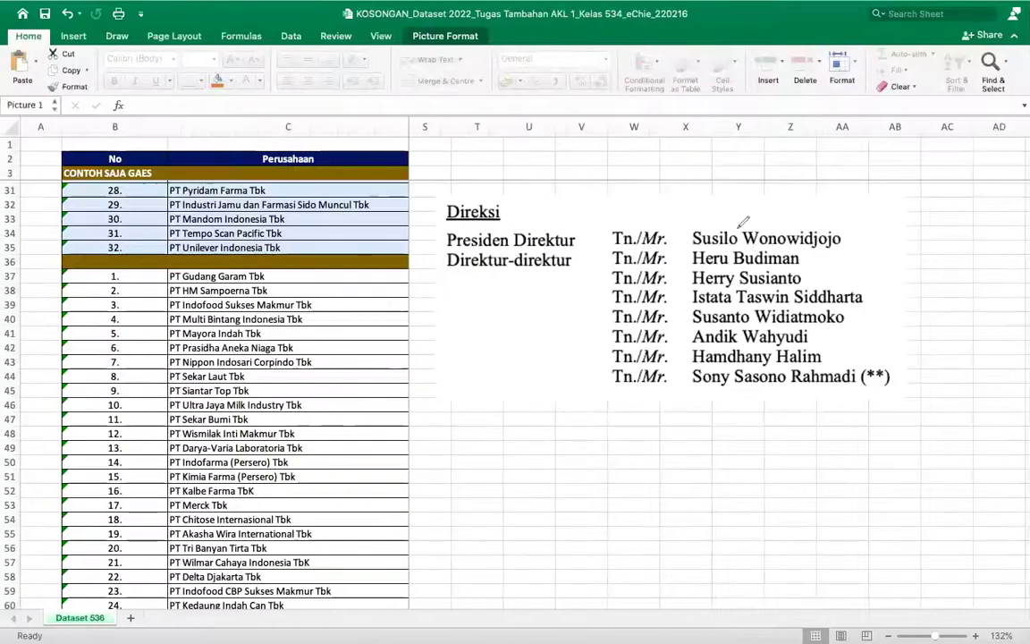
drag(701, 236, 668, 248)
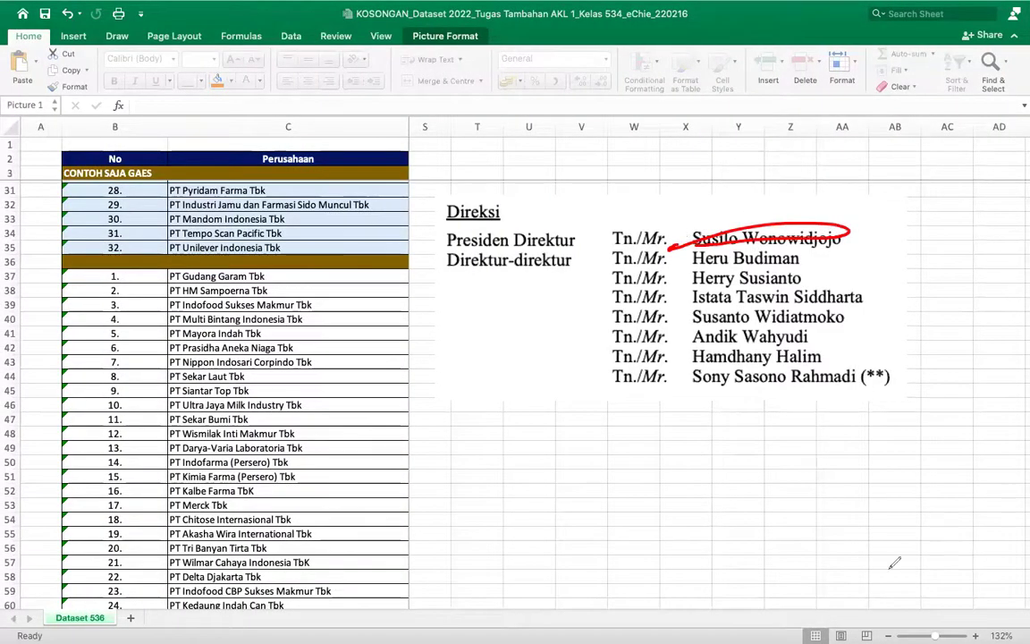
key(e)
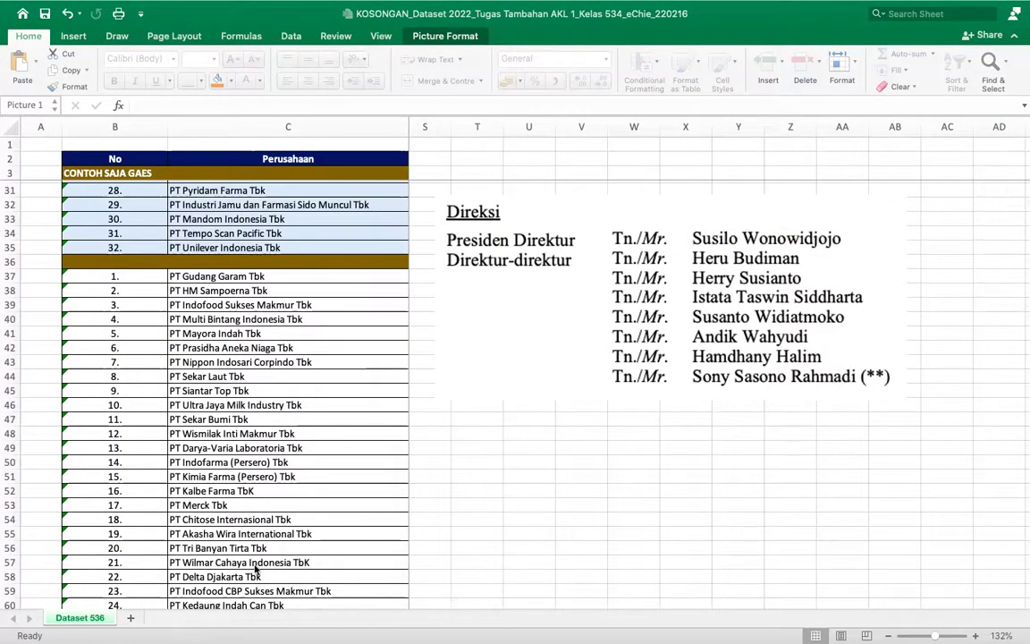
scroll(589, 341, up, 3)
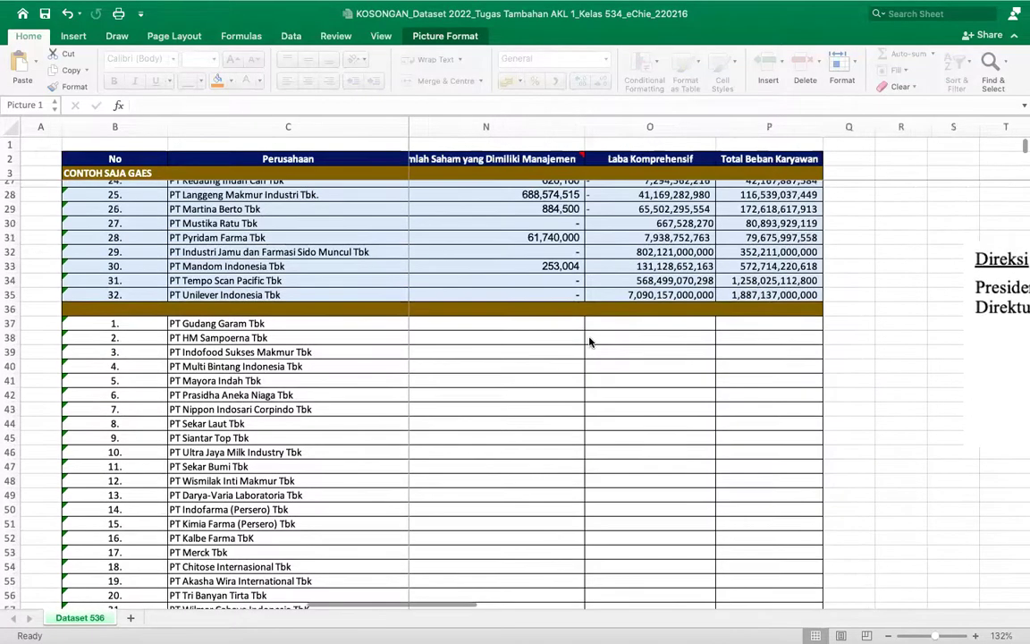
Step: Start a formula in N37 for PT Gudang Garam and copy the president director's share count, 1,709,685, from the PDF report in Chrome
scroll(589, 341, left, 2)
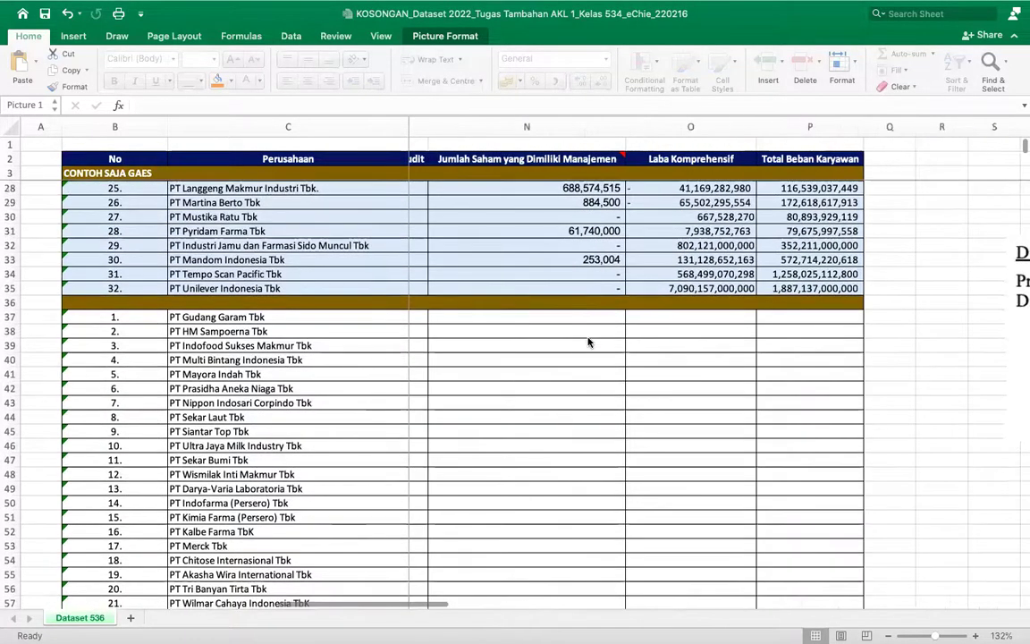
click(549, 314)
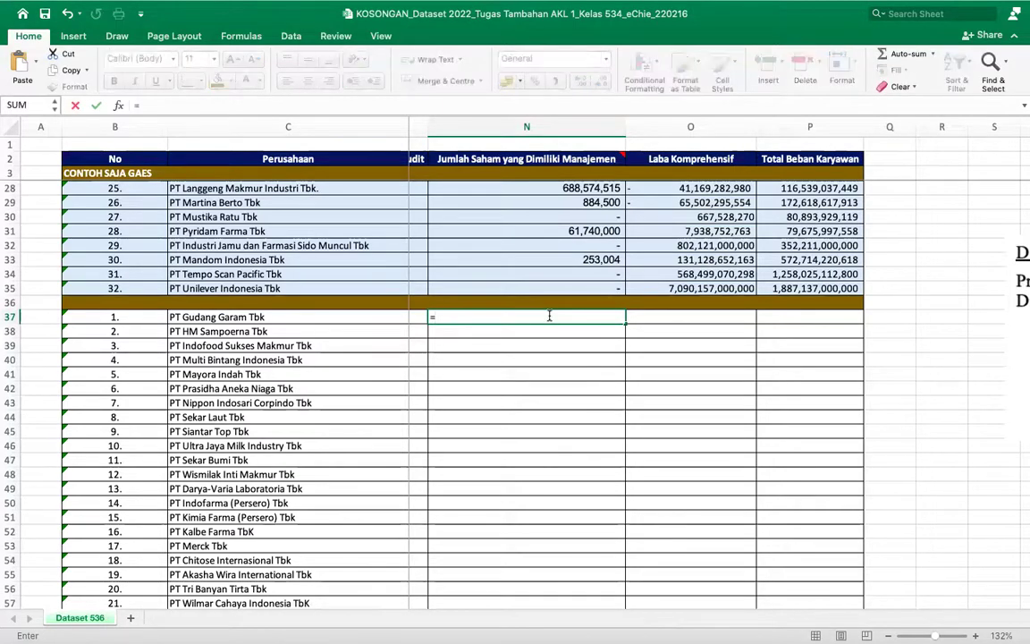
key(ctrl+Right)
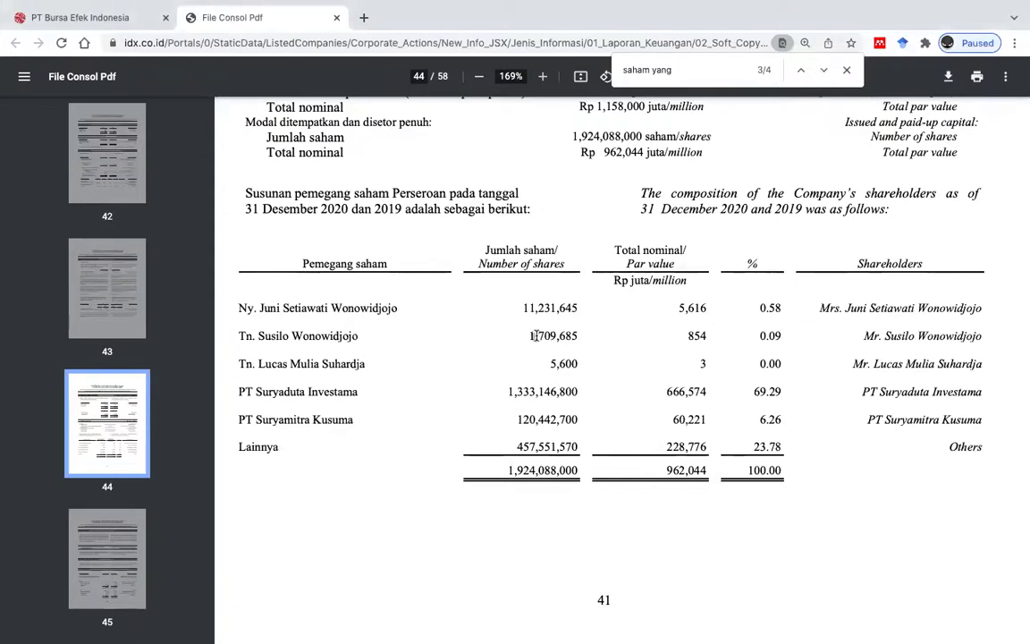
drag(528, 333, 577, 336)
key(super+c)
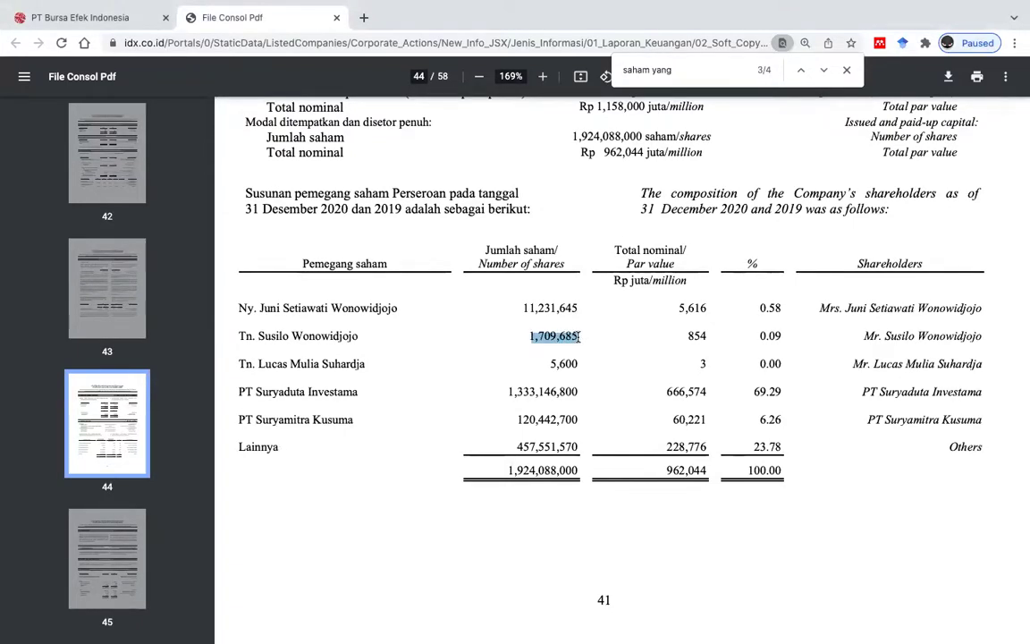
Step: Return to Excel and complete cell N37 with the copied share count without thousands separators, as =1709685
key(ctrl+Left)
text(=)
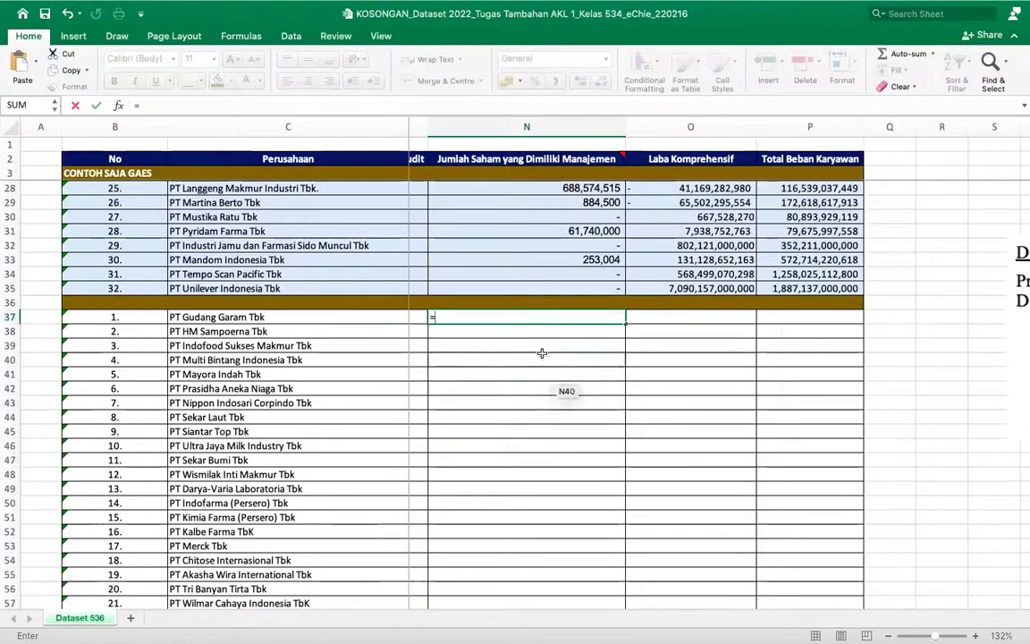
click(148, 105)
key(super+v)
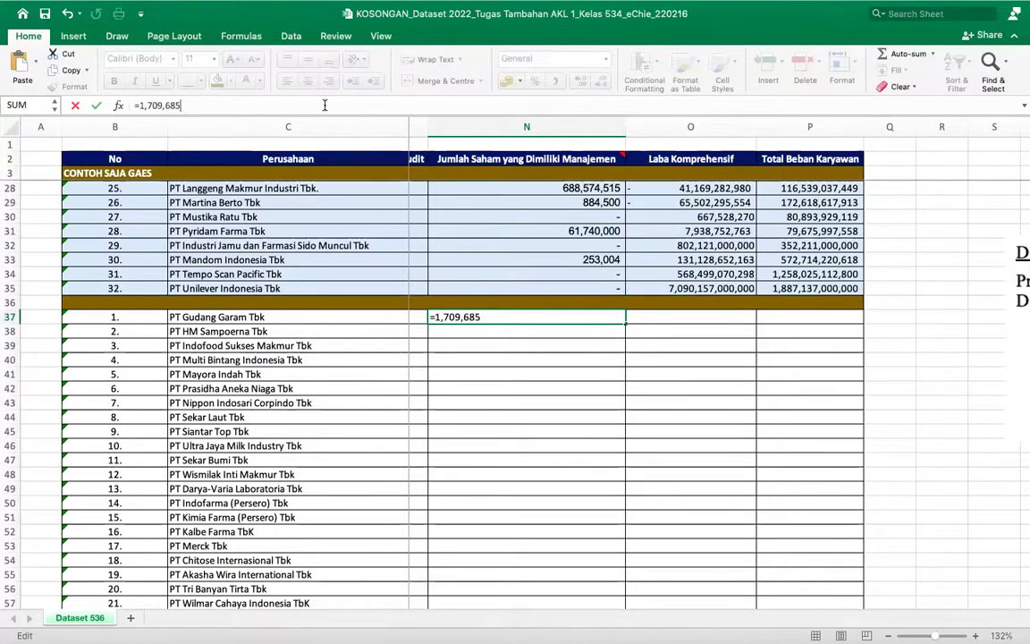
key(BackSpace)
key(Left)
key(Left)
key(Left)
key(BackSpace)
key(Return)
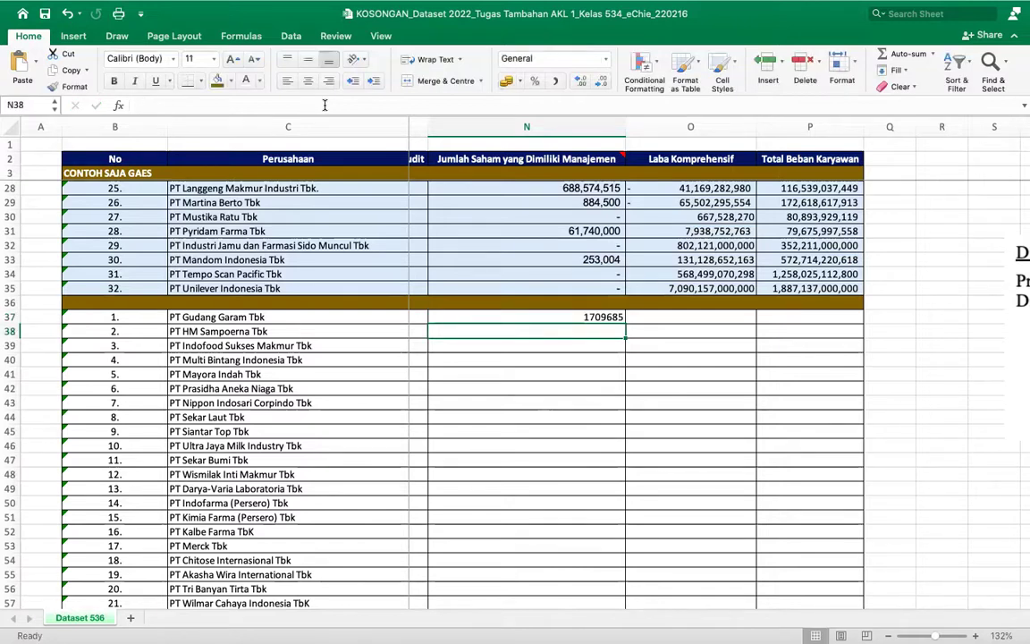
key(Up)
key(Up)
key(Down)
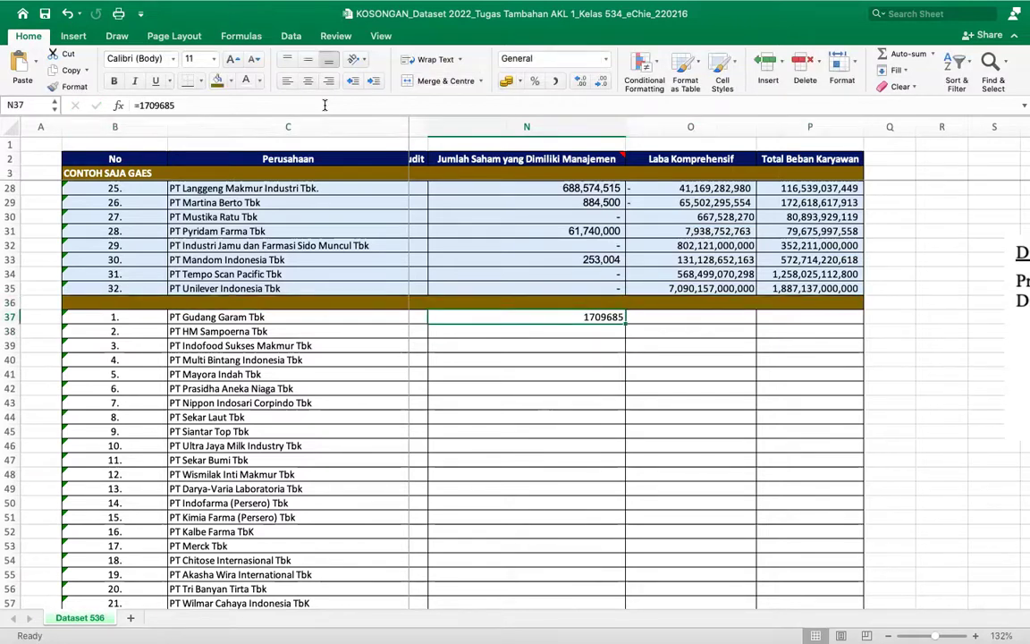
Step: Enlarge the comment box on the Jumlah Saham yang Dimiliki Manajemen header so that its whole text fits
mouse_move(599, 159)
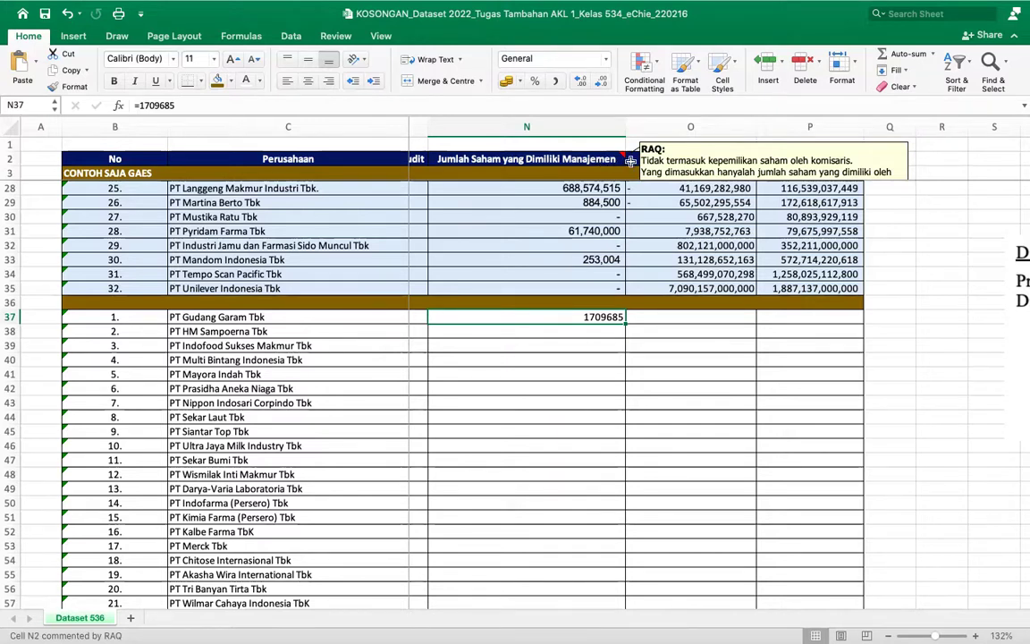
right_click(599, 159)
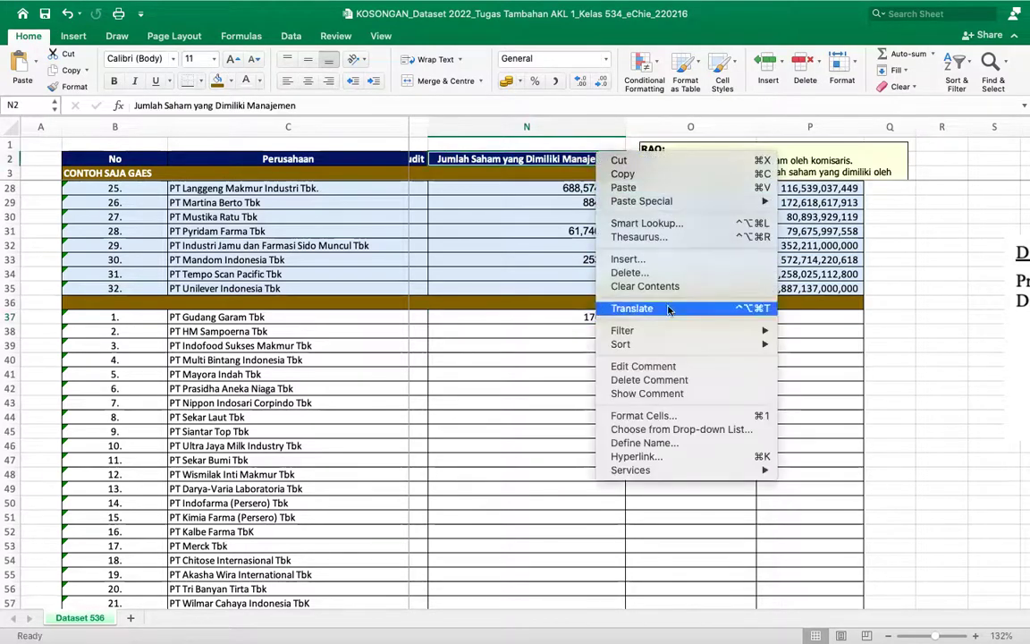
click(669, 365)
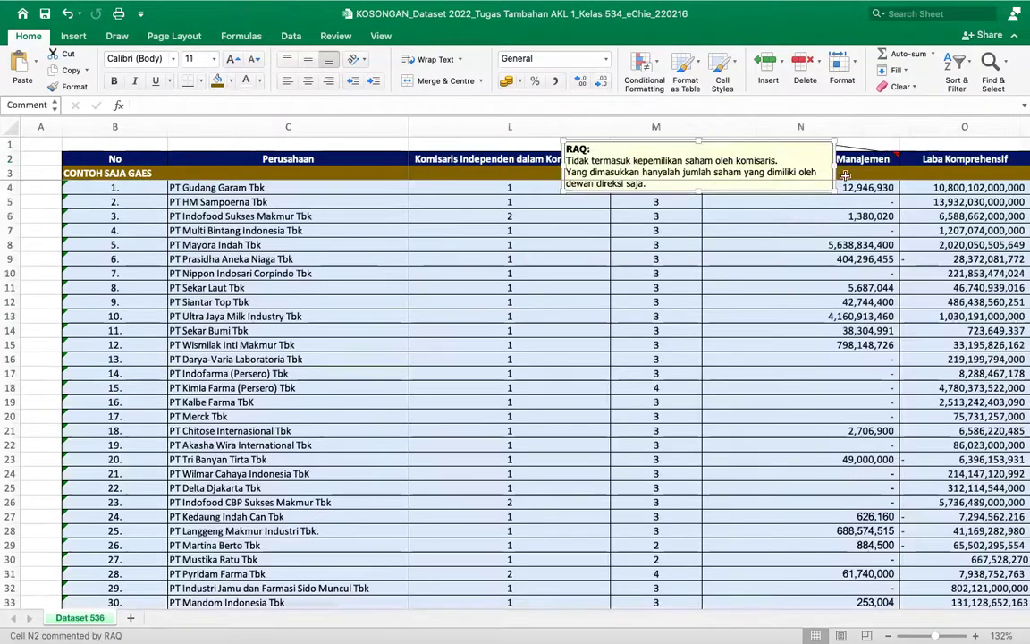
drag(833, 191, 753, 231)
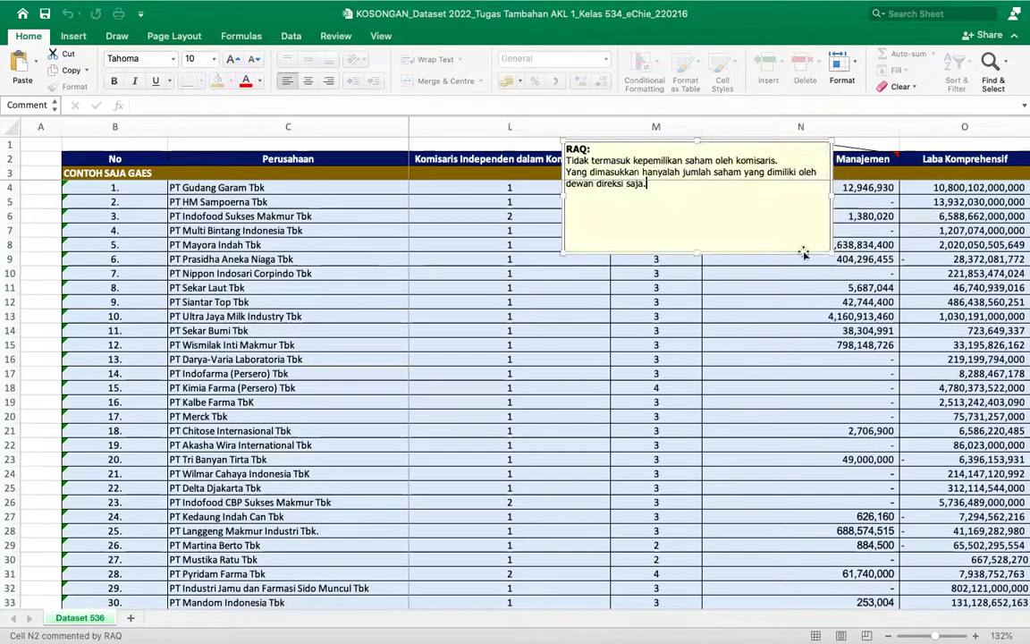
click(868, 229)
Step: Compare the PT Gudang Garam management share entry in N37 with the sample rows and the PDF shareholder table
scroll(805, 204, right, 3)
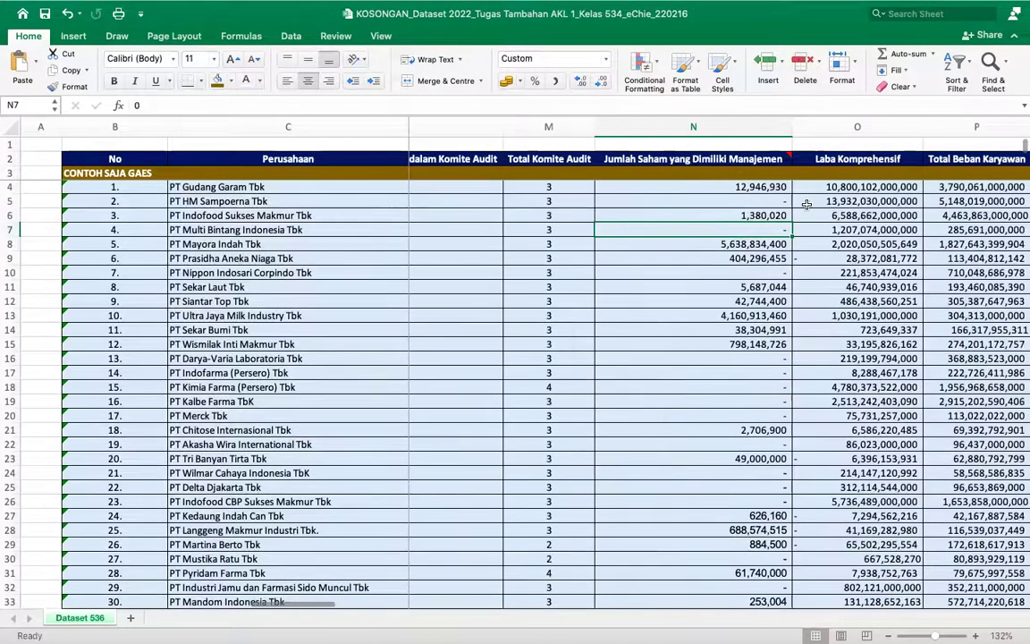
scroll(807, 206, down, 10)
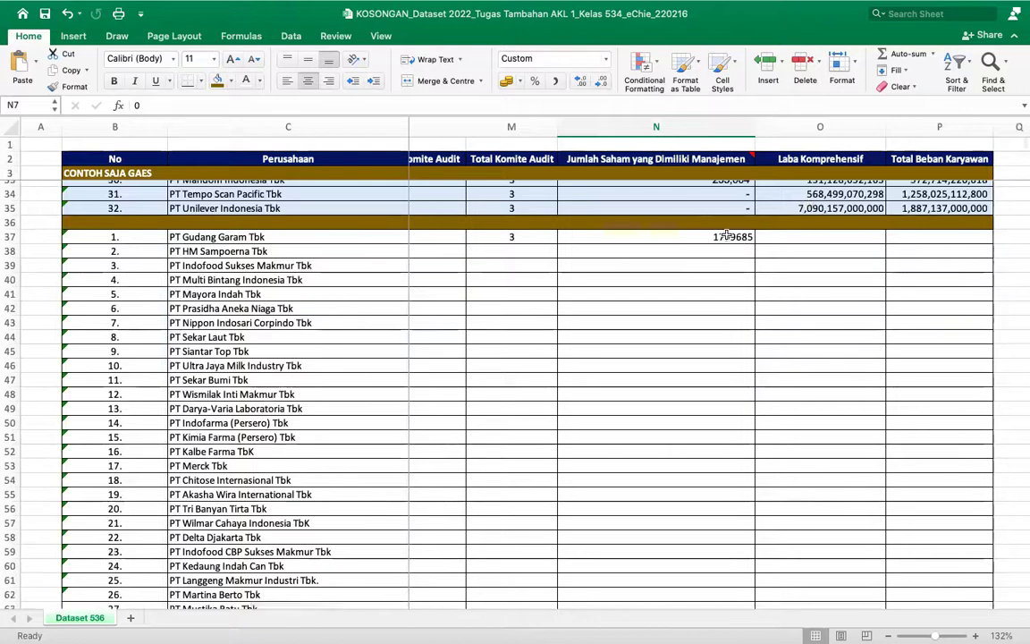
click(726, 236)
scroll(679, 307, up, 10)
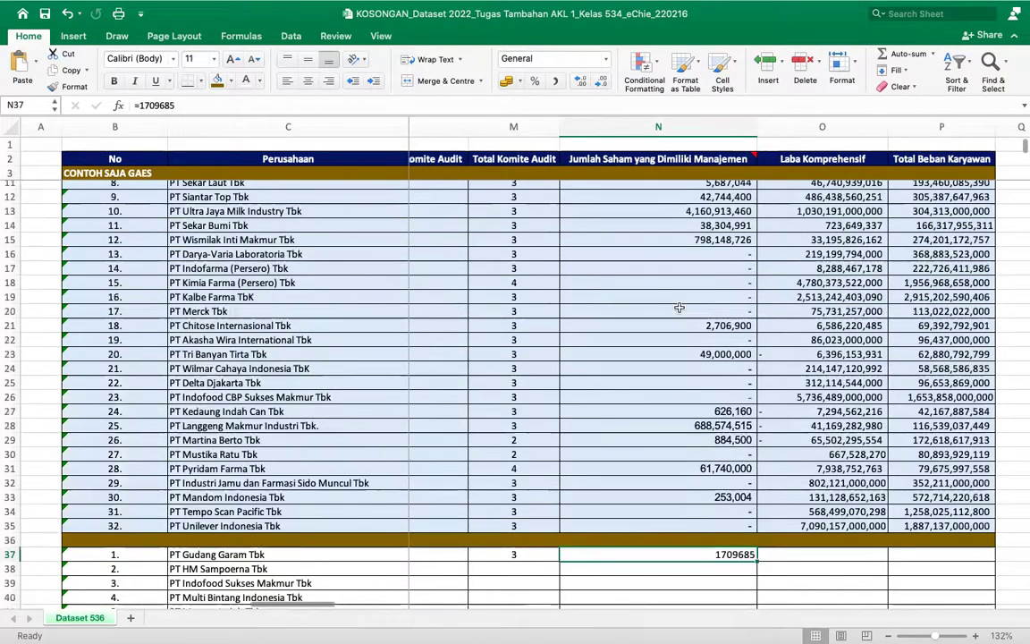
scroll(679, 307, down, 9)
key(super+Tab)
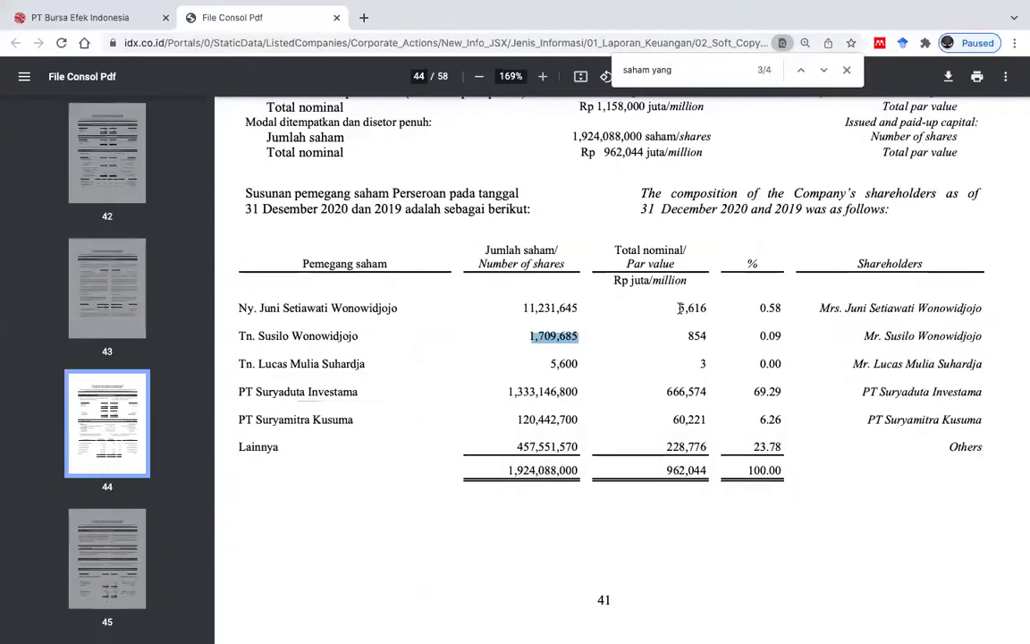
key(super+Tab)
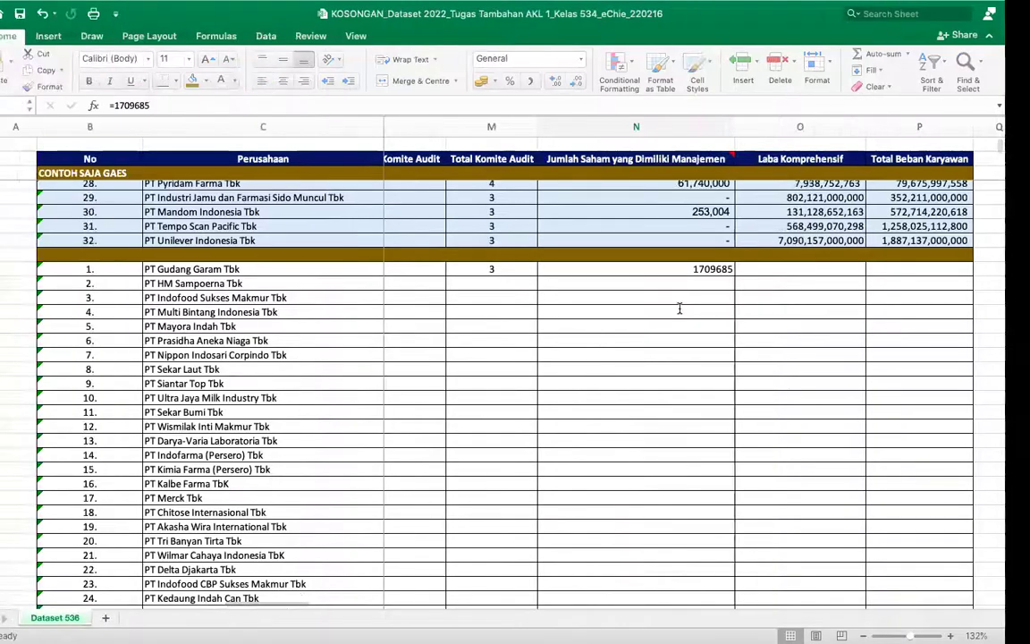
Step: Locate the list of commissioners, directors and audit committee members on page 13 of the PDF report in Chrome
key(super+Tab)
scroll(680, 308, up, 10)
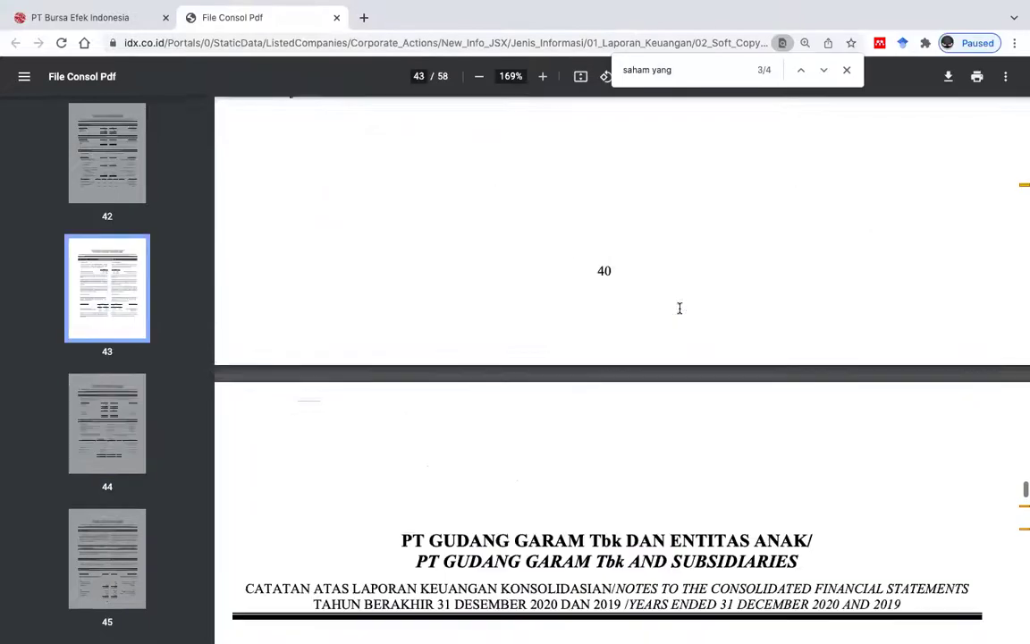
scroll(680, 307, down, 4)
click(802, 69)
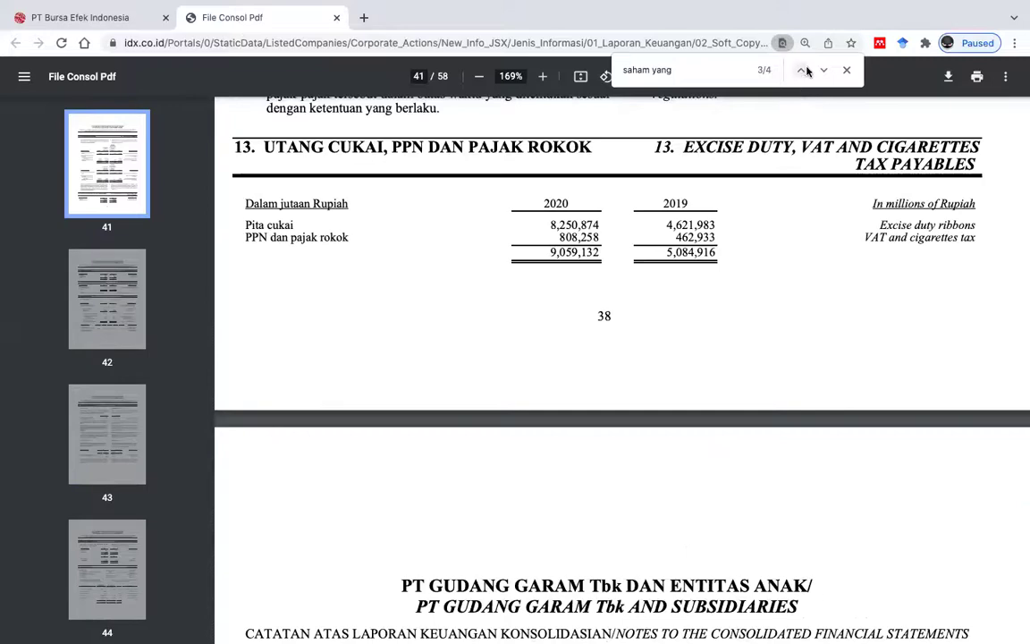
click(803, 70)
key(shift+Return)
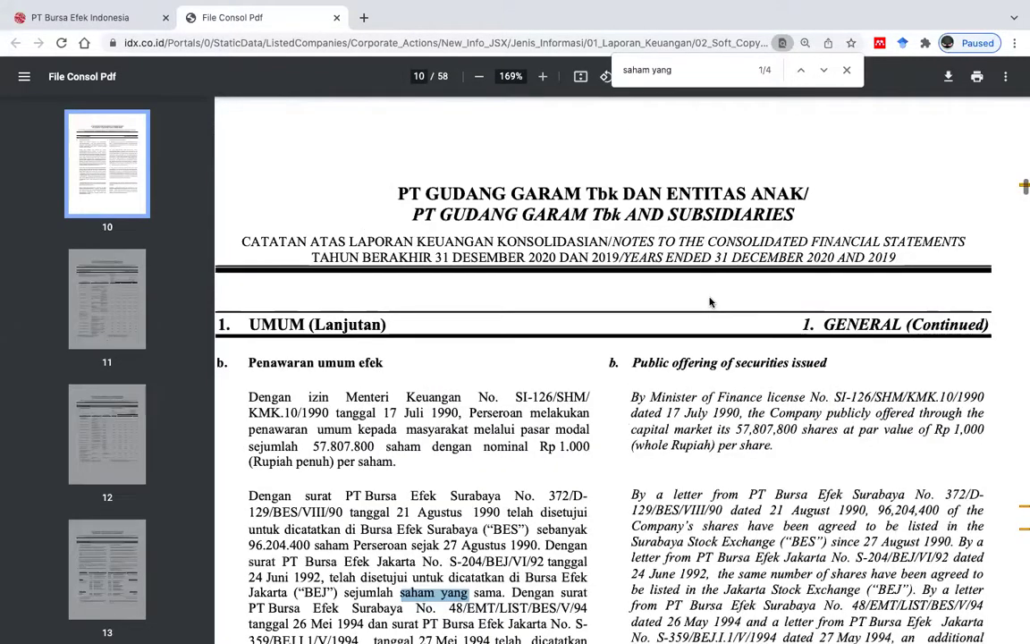
scroll(710, 302, down, 20)
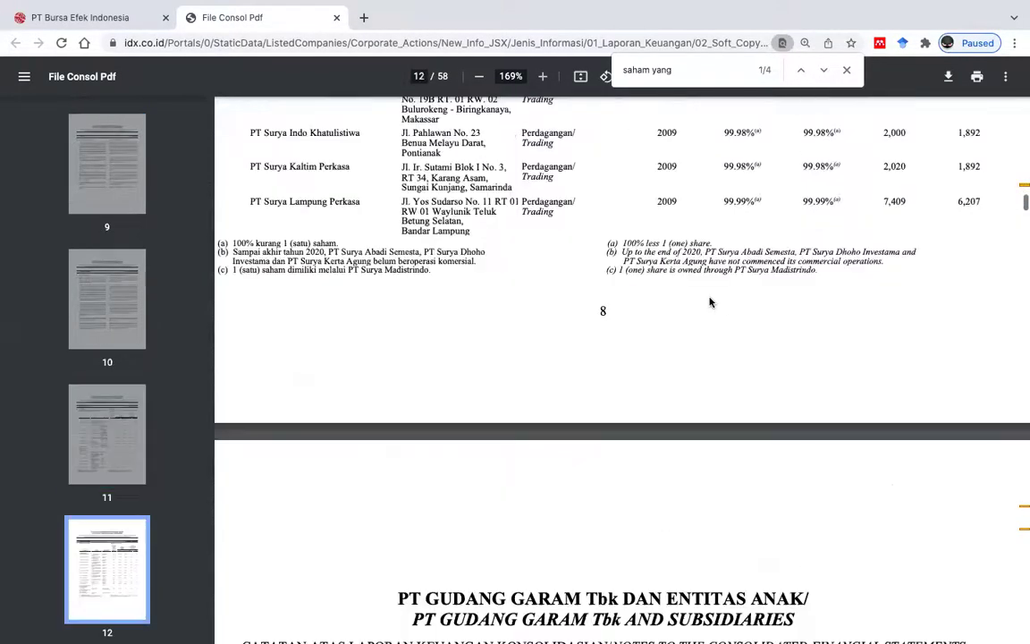
scroll(710, 302, down, 10)
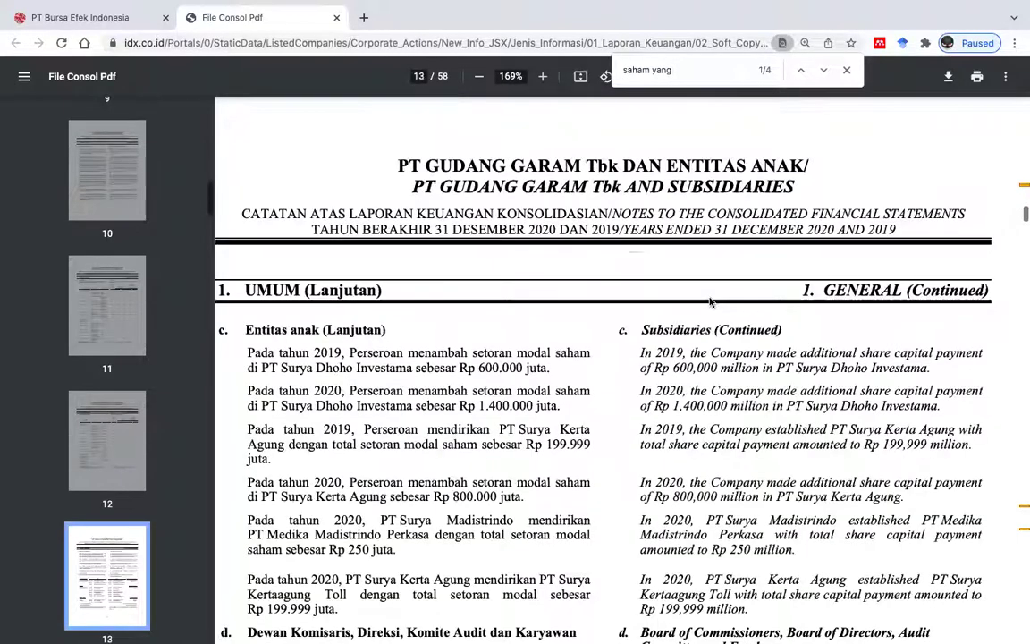
scroll(710, 302, down, 12)
scroll(710, 302, up, 11)
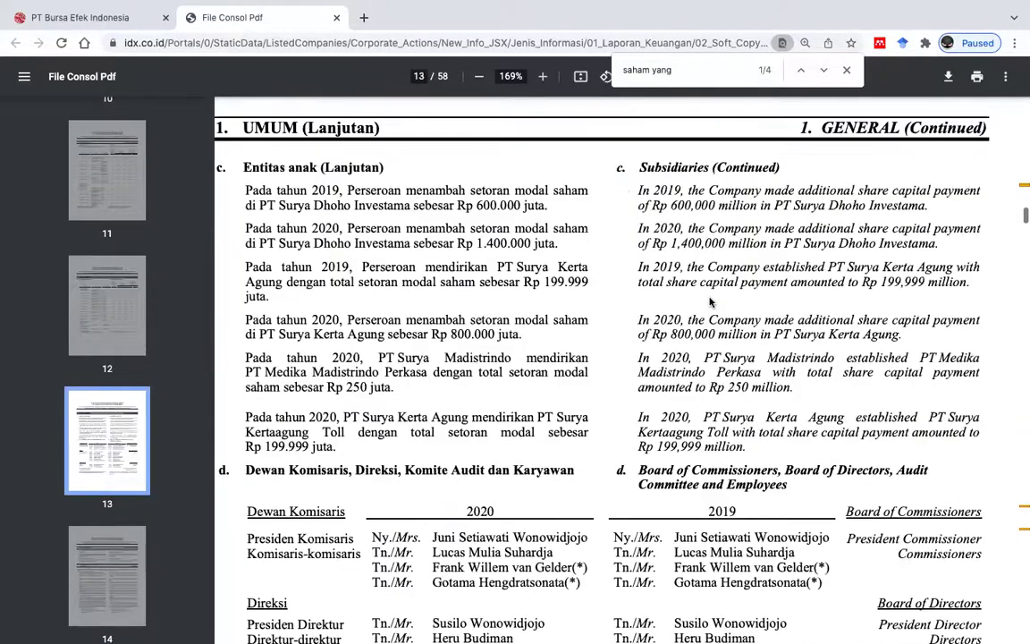
scroll(710, 302, down, 3)
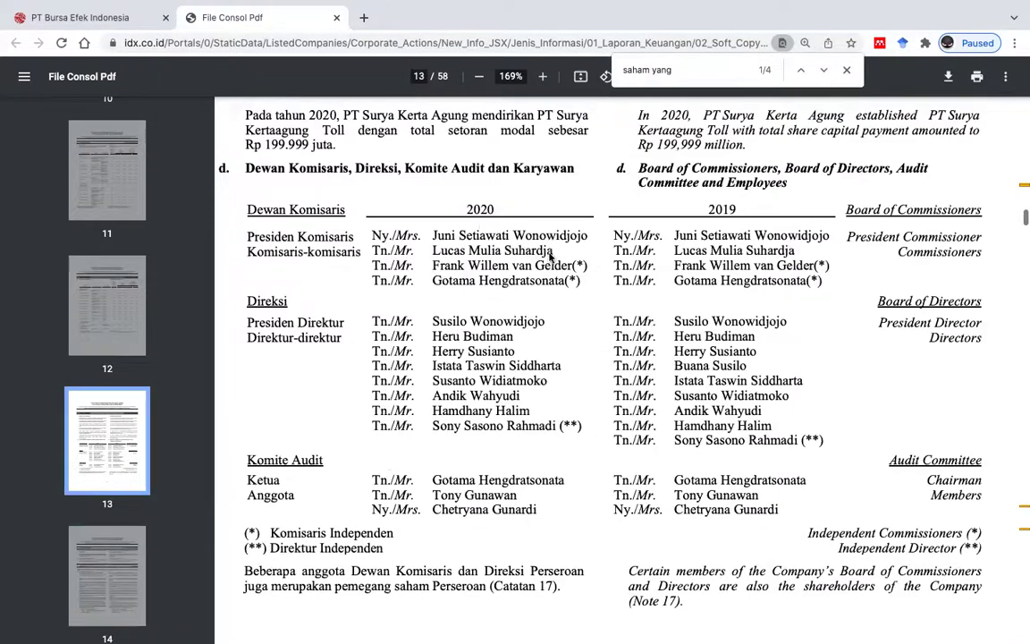
scroll(482, 268, down, 1)
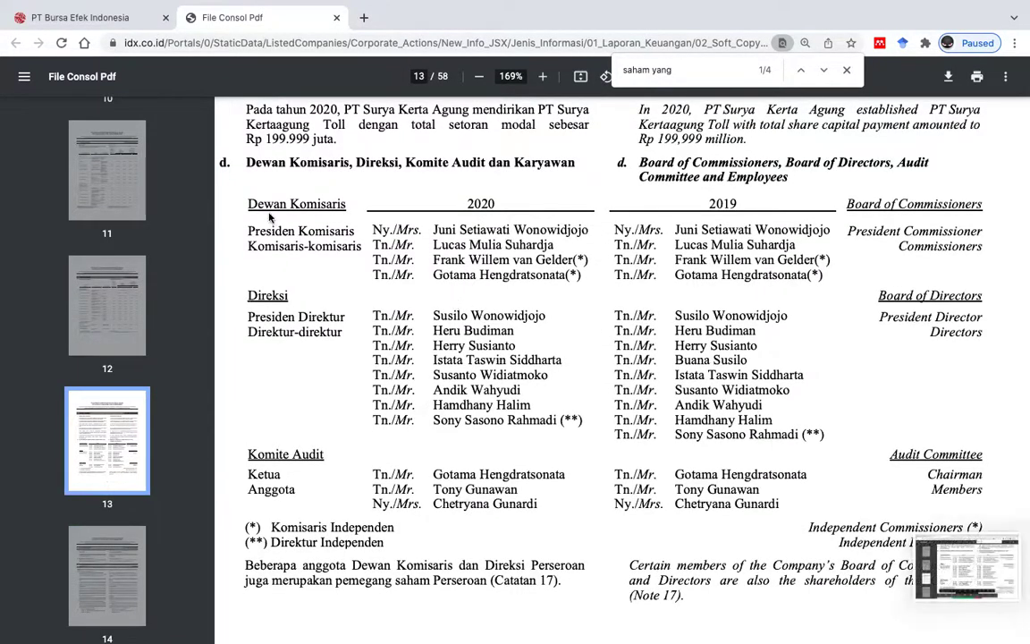
Step: Capture the 2020 commissioners, directors and audit committee list as a screenshot and place it in the Excel sheet below the existing picture
key(super+shift+4)
drag(239, 188, 604, 519)
drag(966, 567, 489, 326)
key(ctrl+Left)
scroll(594, 353, right, 10)
drag(595, 353, 552, 433)
drag(733, 438, 671, 409)
scroll(672, 410, down, 5)
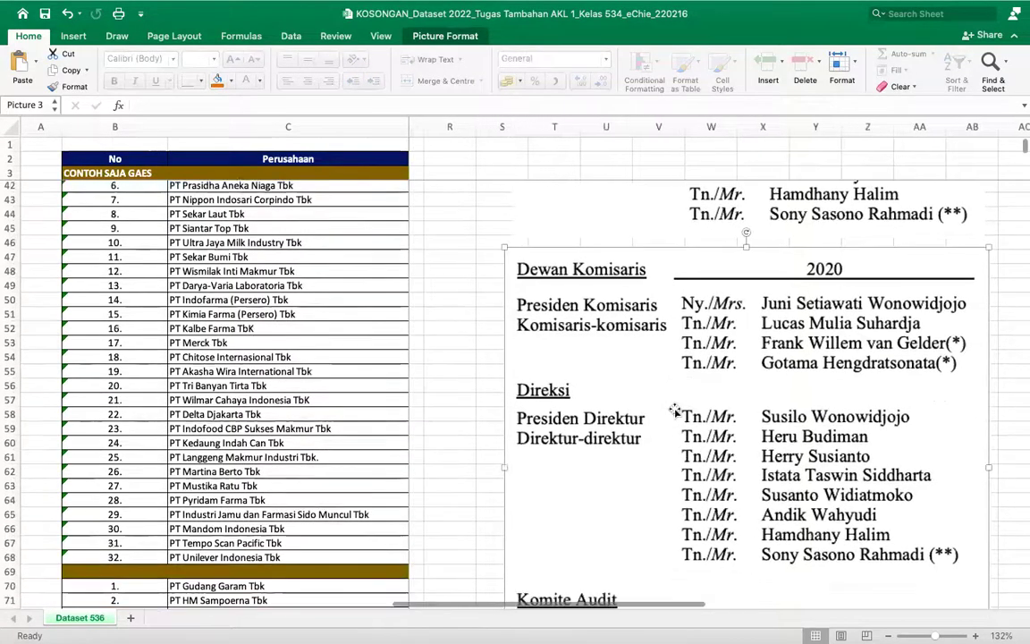
scroll(675, 409, down, 3)
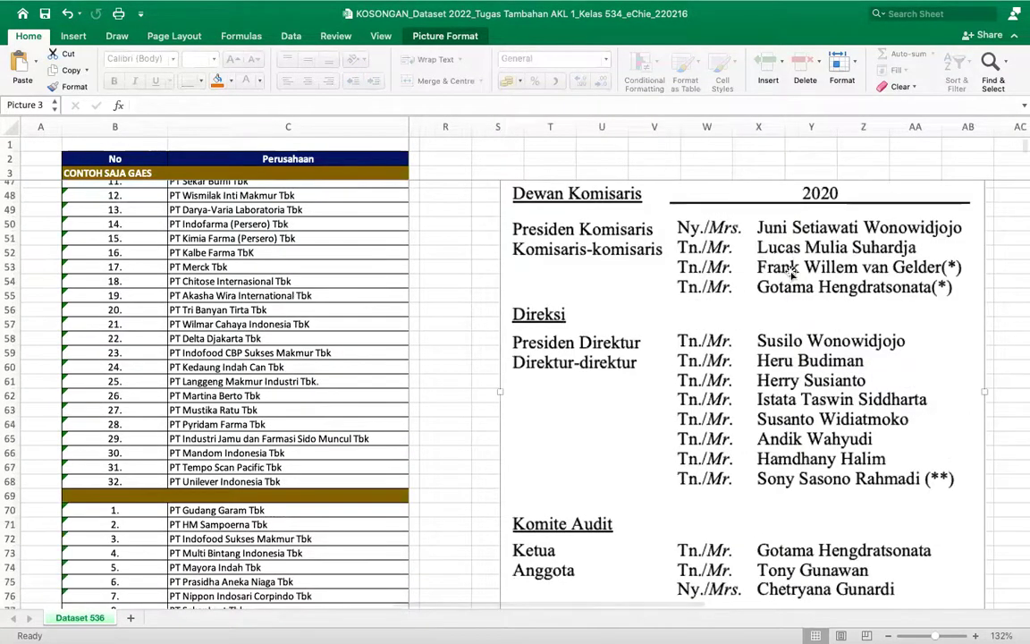
Step: Compare the shareholder composition table on page 44 of the PDF with the 2020 board list pictured in the Excel sheet
key(ctrl+Right)
click(825, 71)
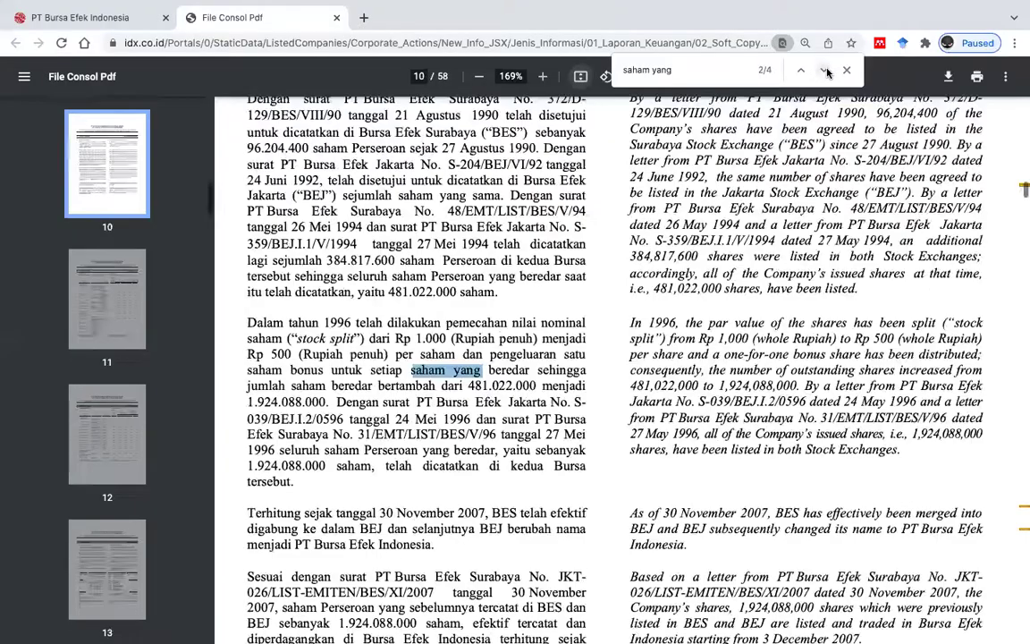
click(823, 71)
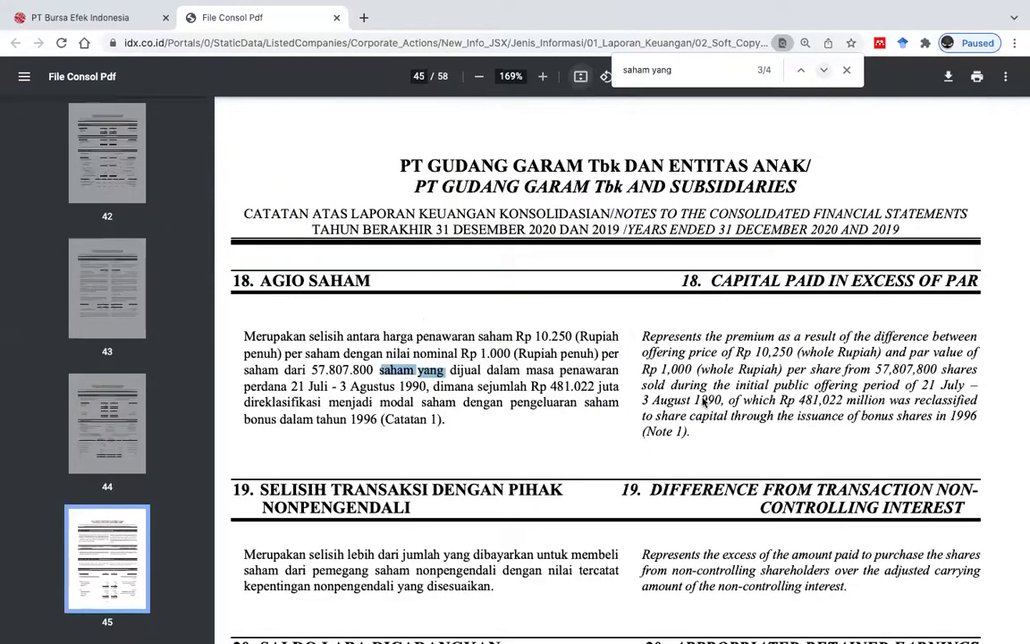
scroll(704, 402, up, 10)
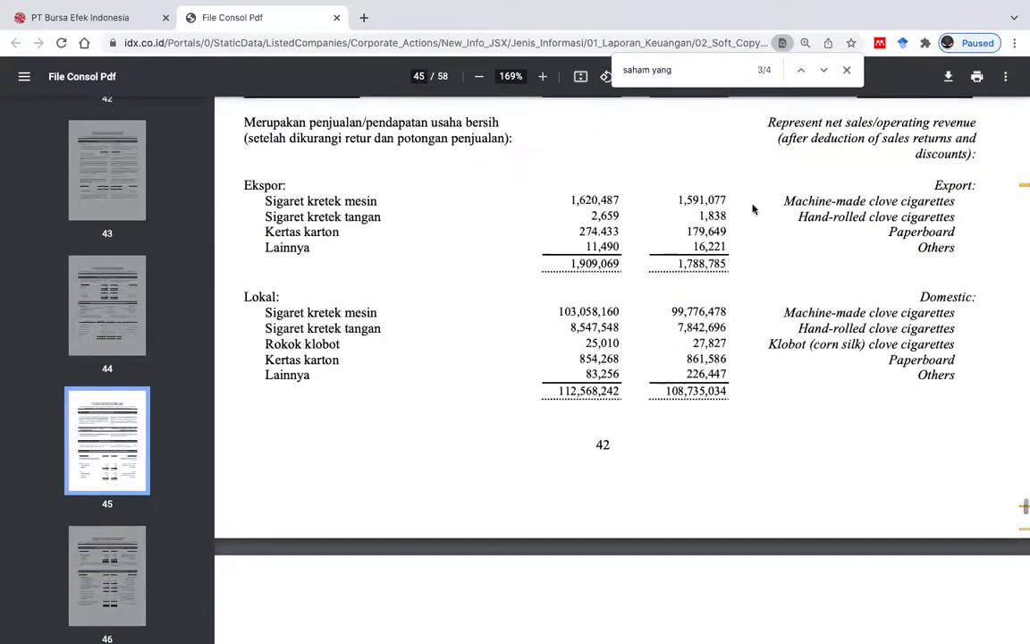
scroll(704, 403, down, 12)
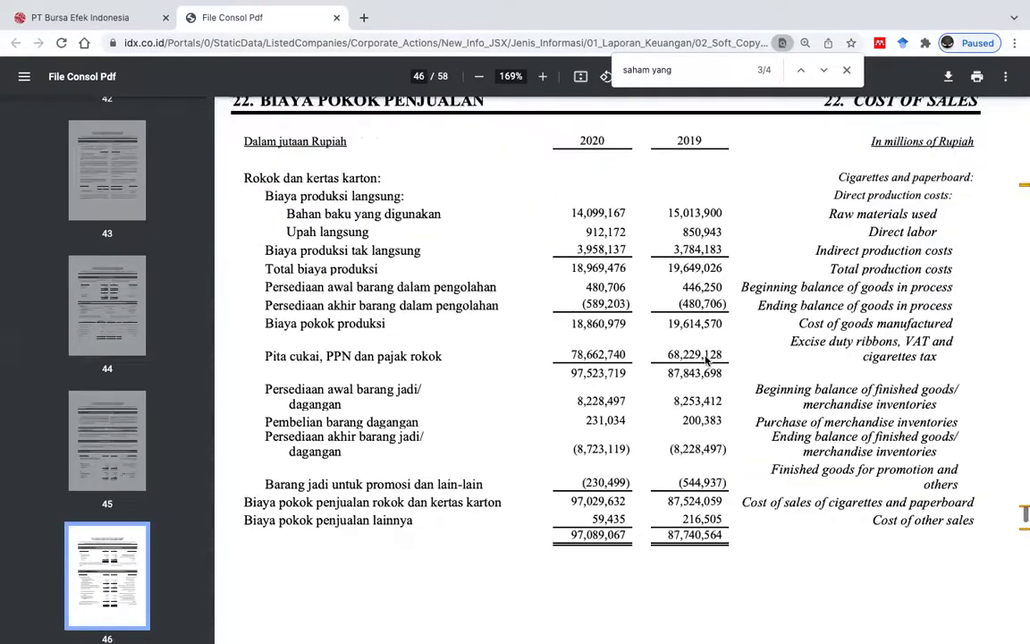
scroll(705, 359, up, 10)
scroll(705, 358, up, 5)
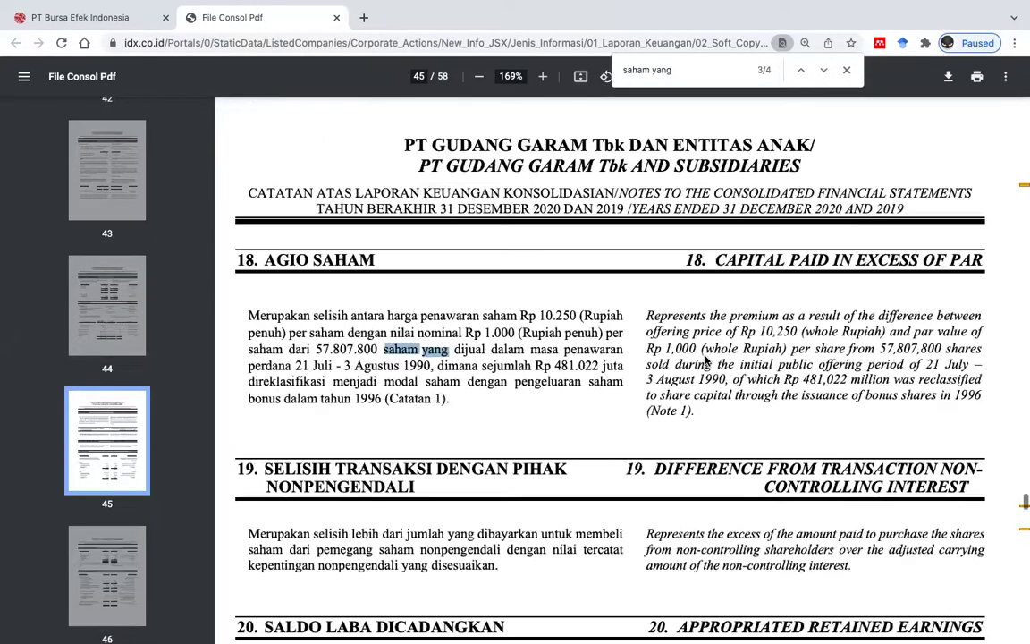
scroll(706, 359, up, 6)
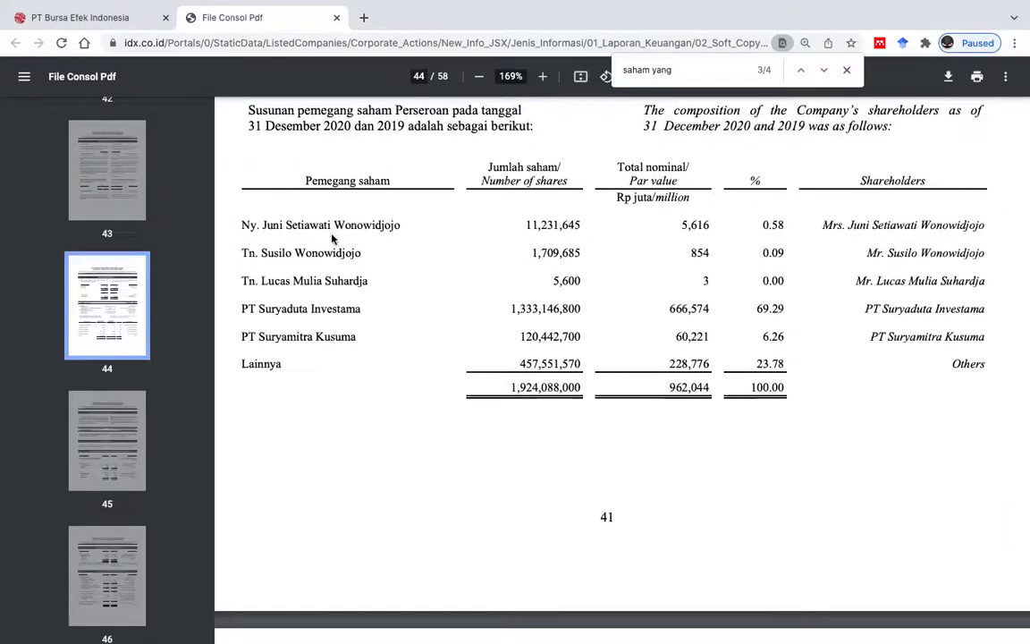
key(ctrl+Left)
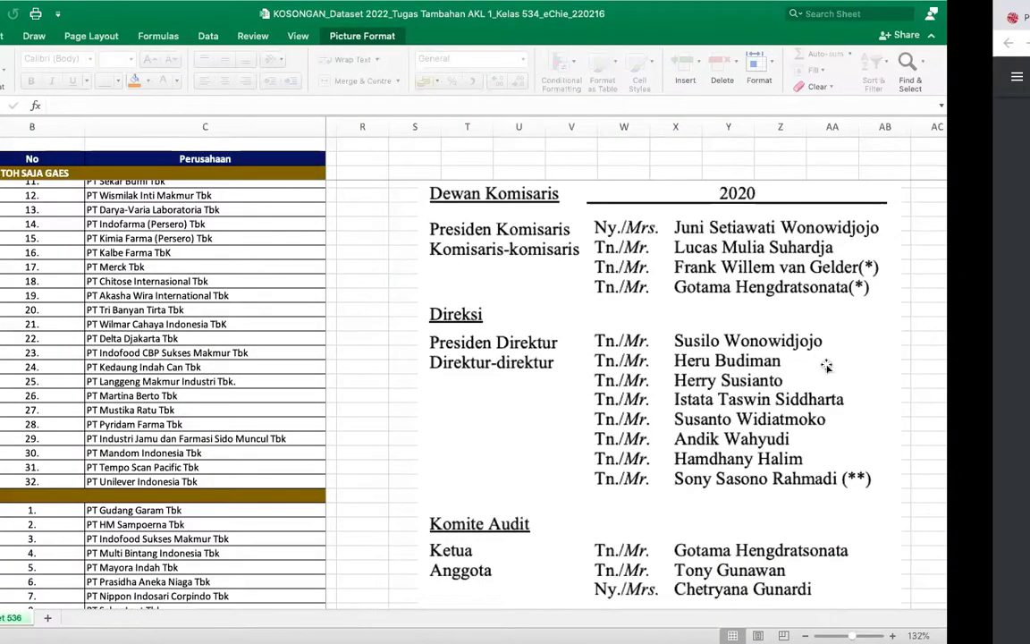
scroll(826, 365, down, 2)
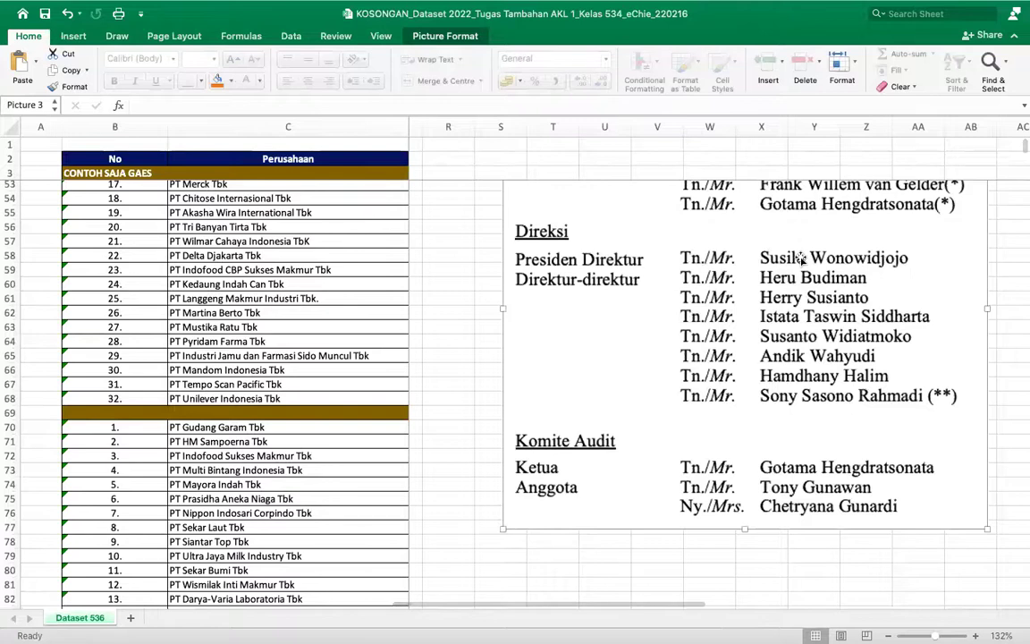
Step: Check the 2020 commissioners in the sheet's picture and copy the president commissioner's share count, 11,231,645, from the PDF shareholder table
scroll(801, 258, up, 3)
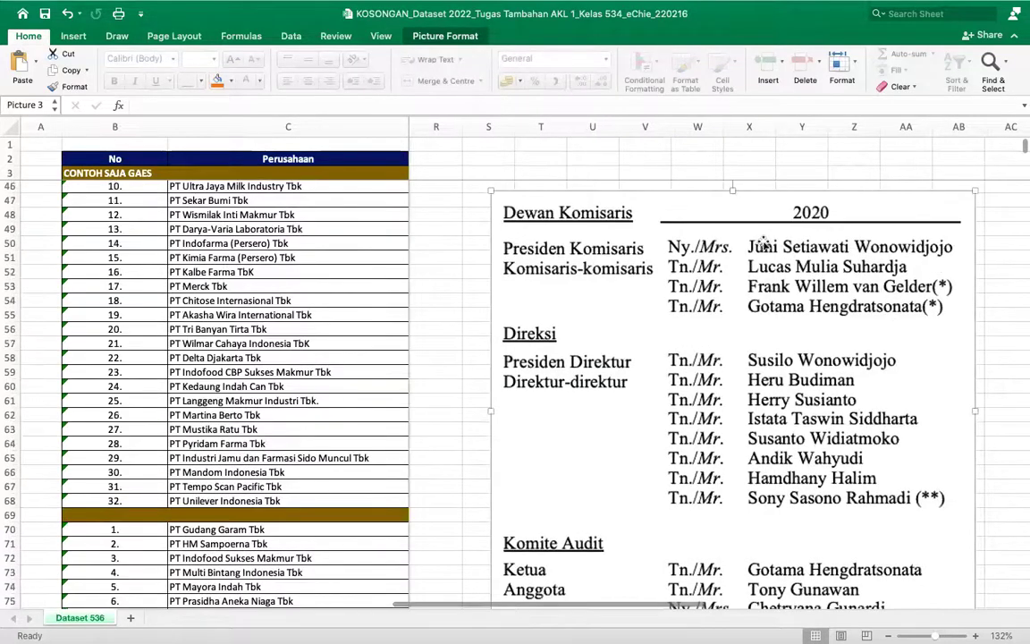
scroll(763, 243, down, 1)
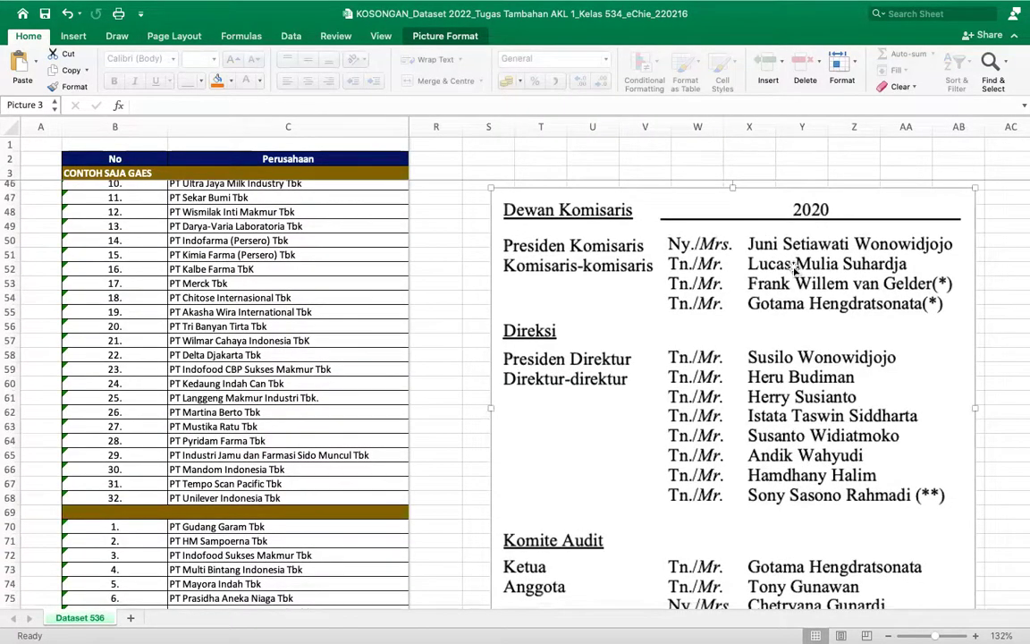
key(ctrl+Right)
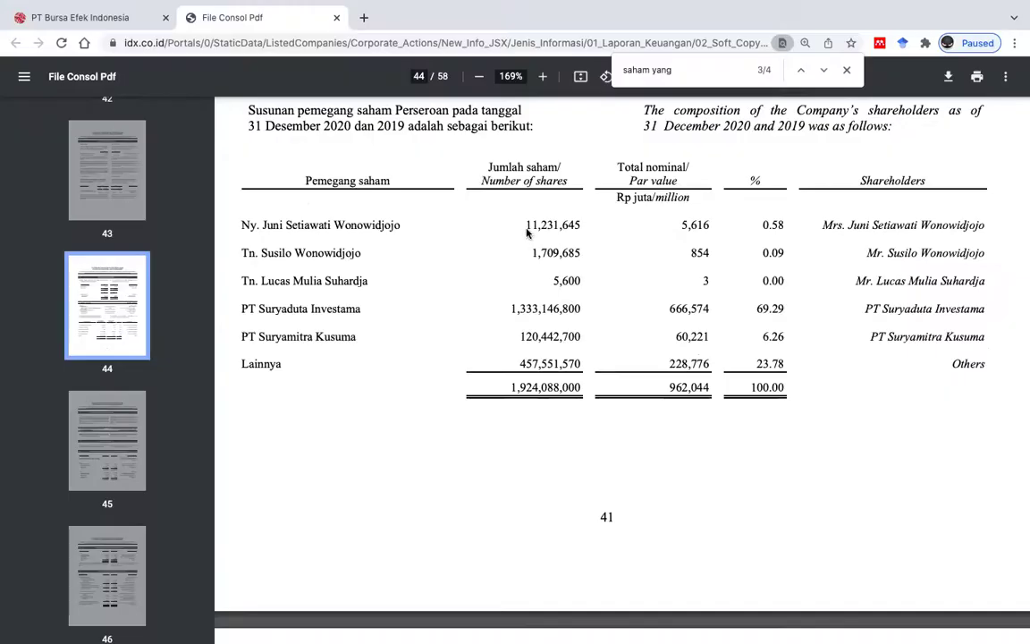
drag(522, 199, 589, 218)
key(super+c)
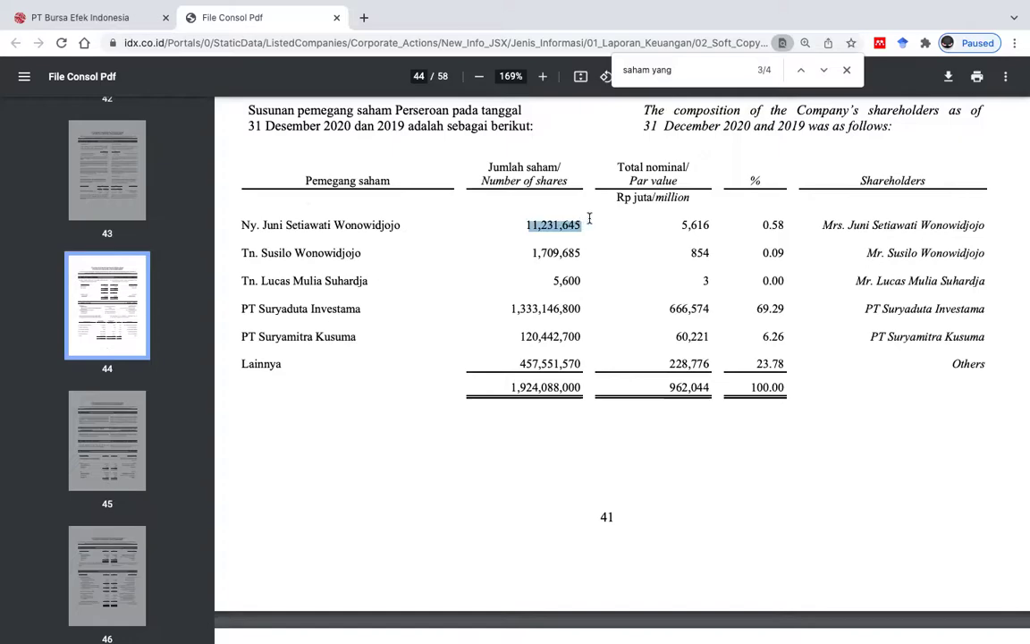
Step: Extend PT Gudang Garam's management share formula in N37 with the copied share count to read =1709685+11231645
key(ctrl+Left)
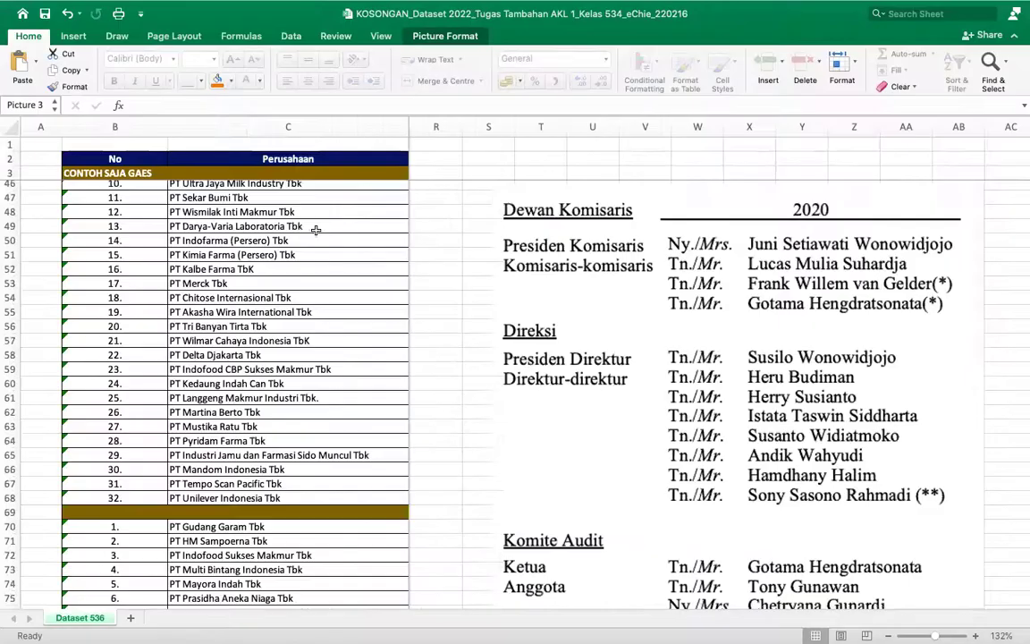
scroll(491, 269, down, 1)
scroll(491, 269, left, 5)
scroll(491, 269, down, 3)
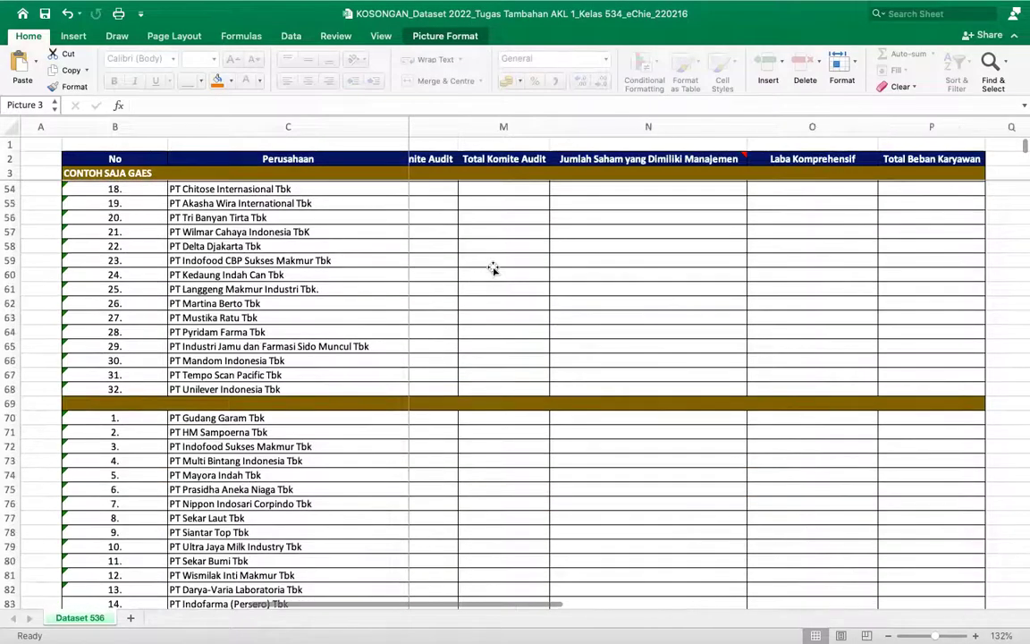
scroll(491, 269, up, 10)
scroll(490, 269, down, 3)
click(703, 359)
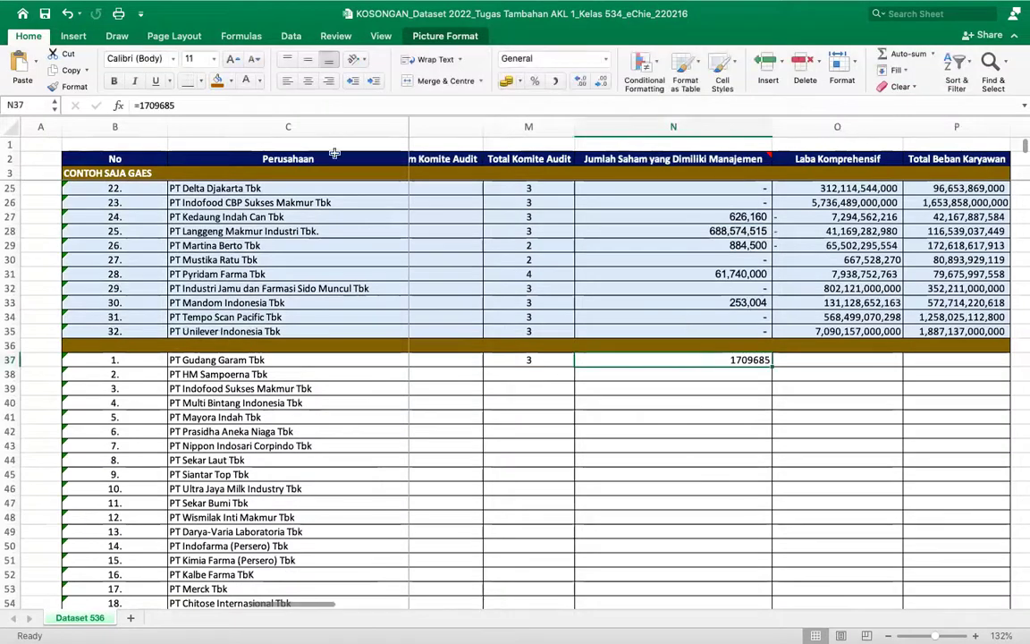
click(185, 105)
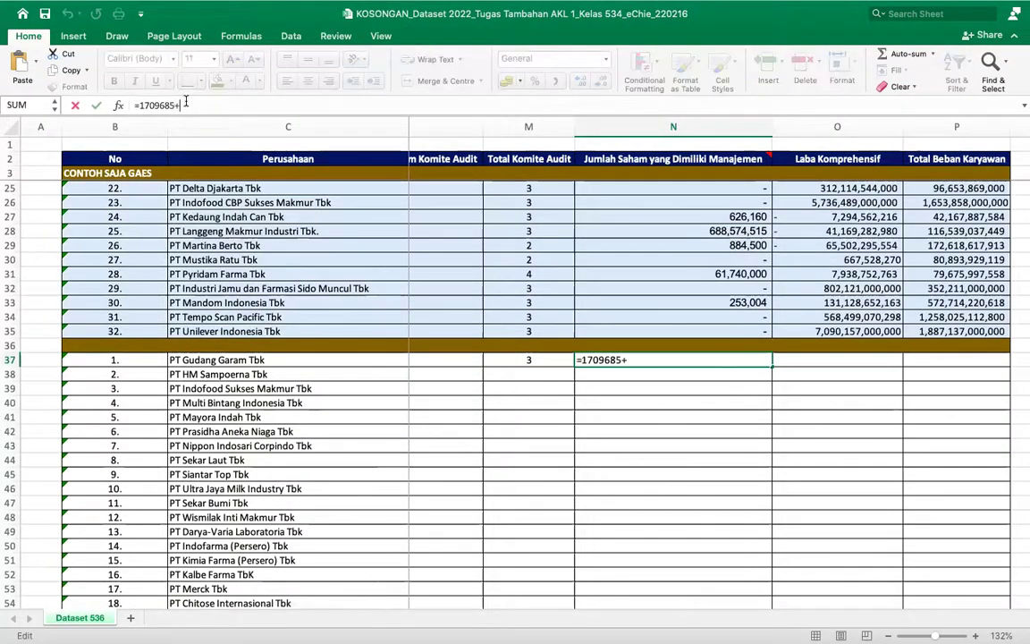
text(+)
key(super+v)
key(BackSpace)
key(Left)
key(Left)
key(Left)
key(BackSpace)
key(End)
text(+)
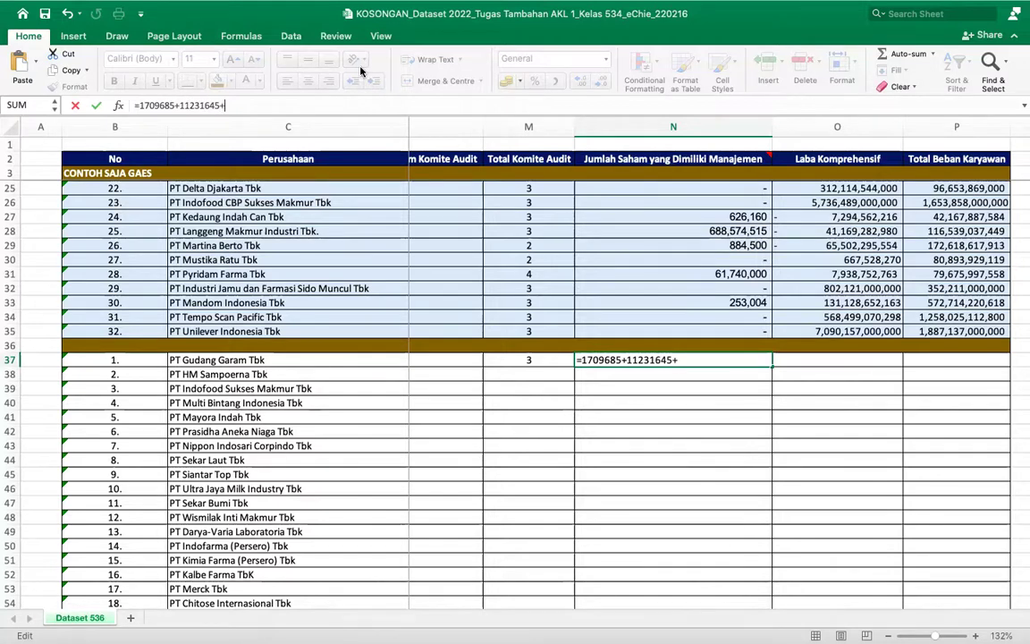
key(Return)
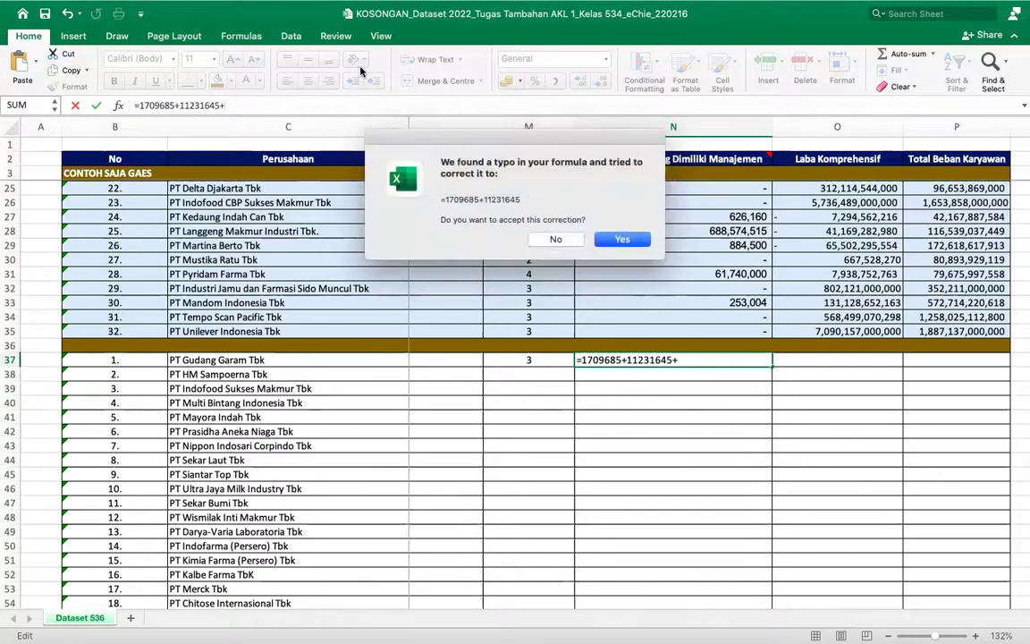
key(Return)
Step: Check the individual shareholders on page 44 of the PDF against the commissioners and directors pictured in the Excel sheet
key(ctrl+Right)
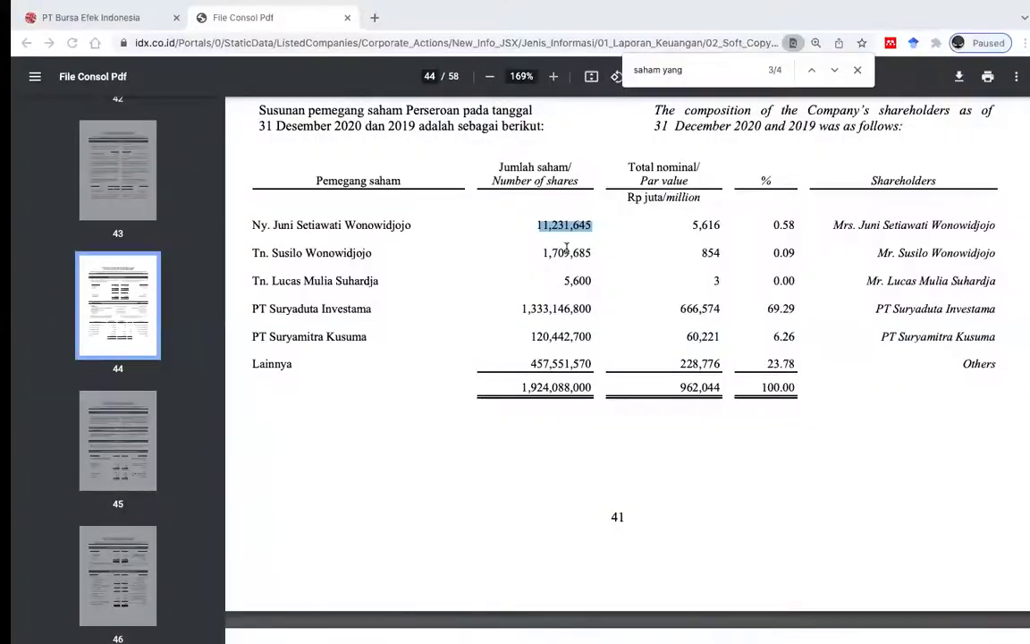
key(ctrl+Left)
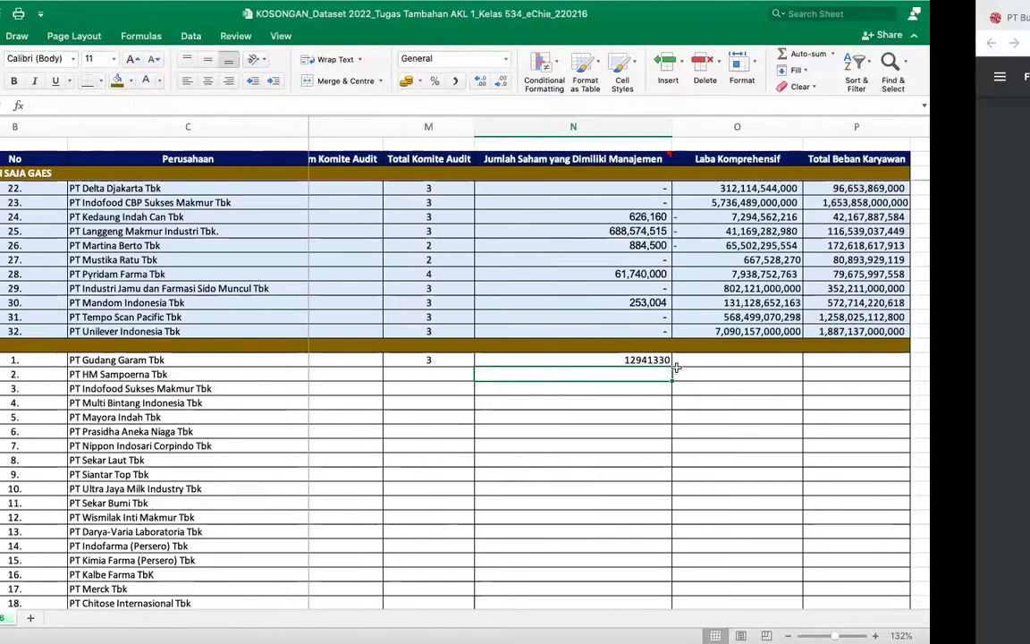
key(ctrl+Right)
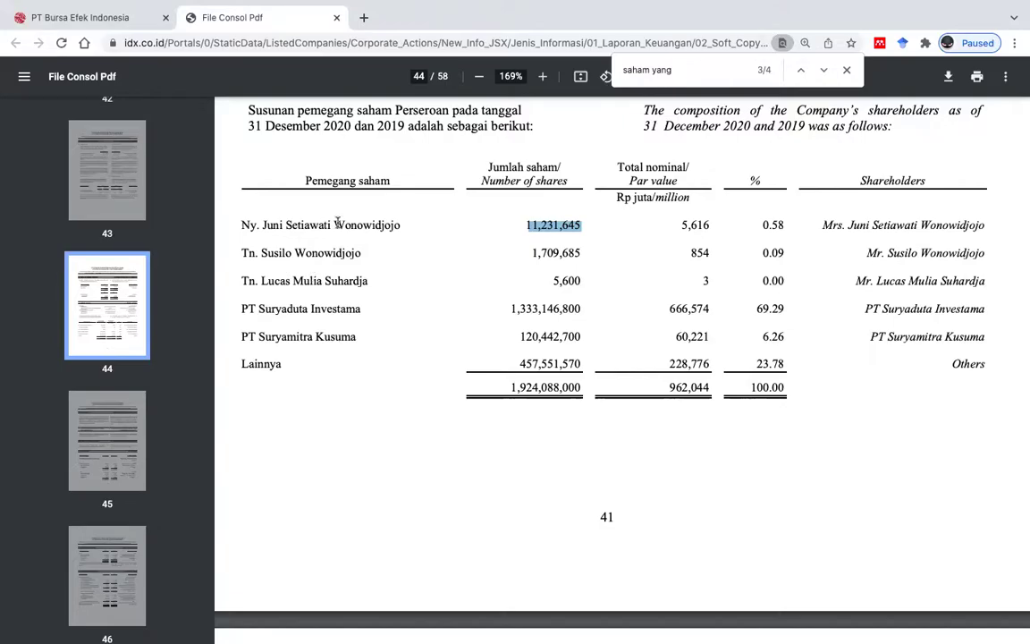
key(ctrl+Left)
scroll(595, 226, right, 5)
scroll(594, 226, down, 10)
scroll(683, 480, down, 2)
scroll(683, 480, right, 3)
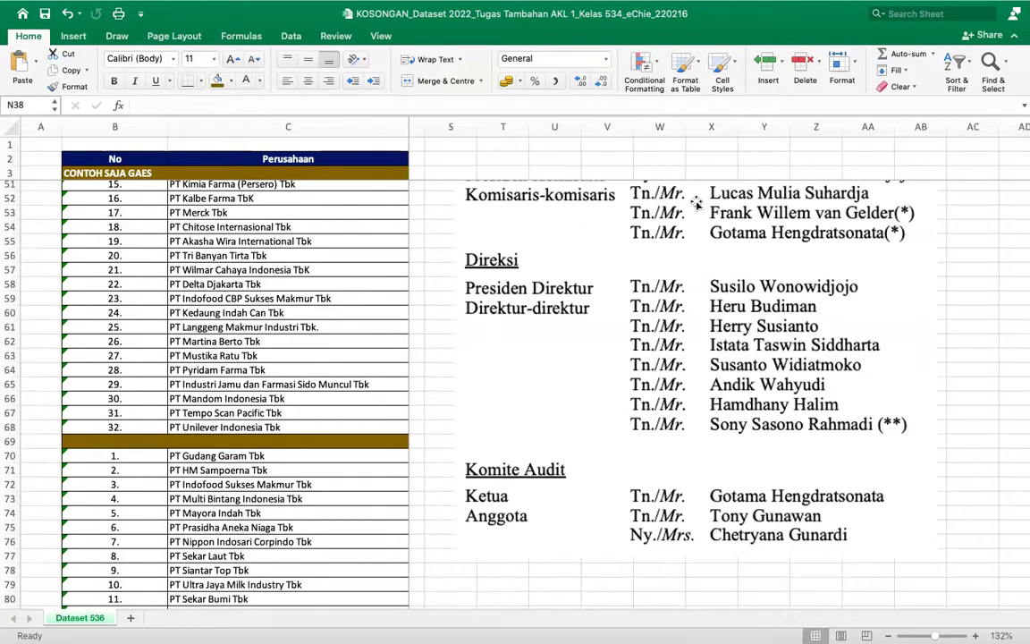
key(ctrl+Right)
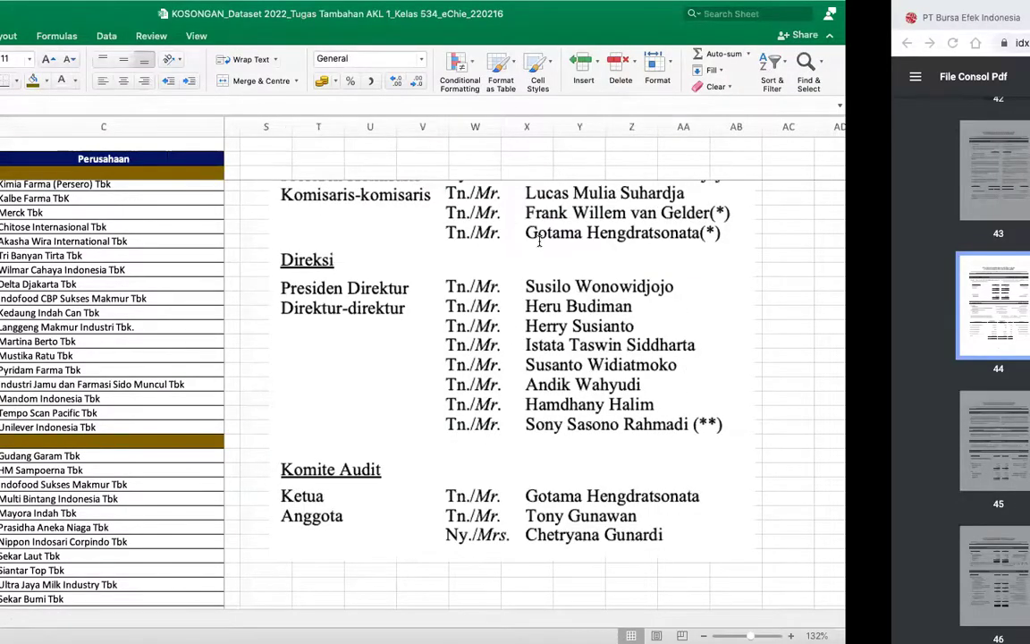
key(ctrl+Left)
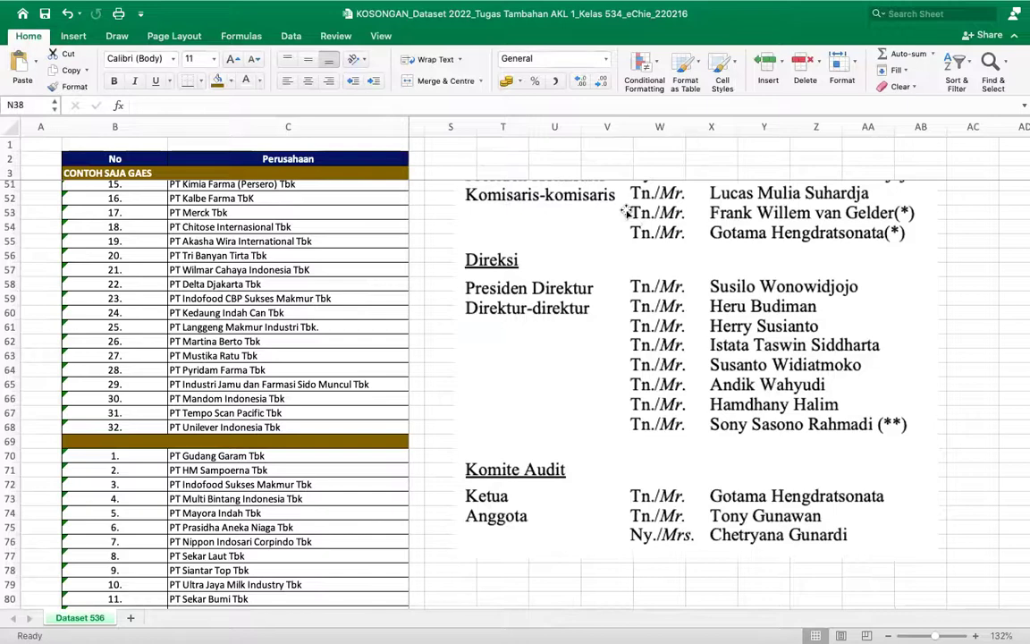
scroll(628, 211, up, 2)
scroll(616, 268, down, 3)
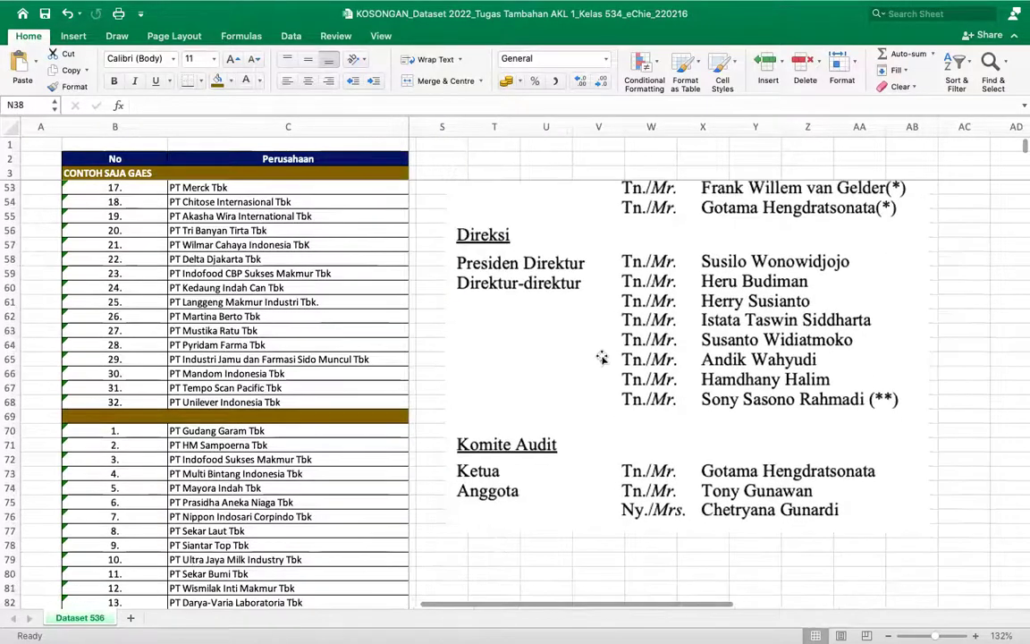
scroll(598, 393, up, 3)
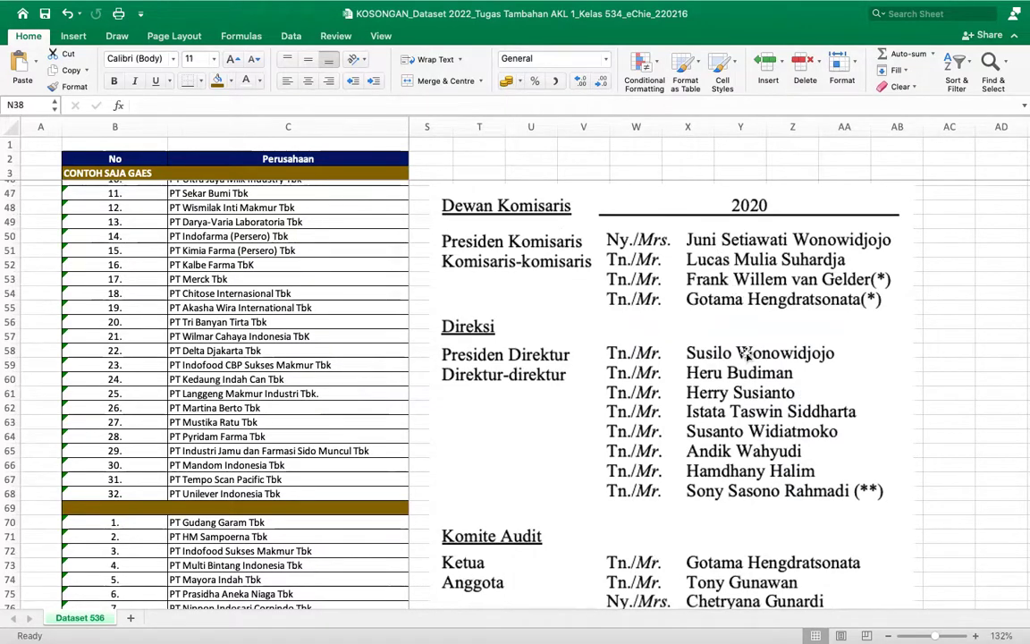
Step: Match the PDF shareholder holding 5,600 shares with the commissioners in the sheet's 2020 board picture
key(ctrl+Right)
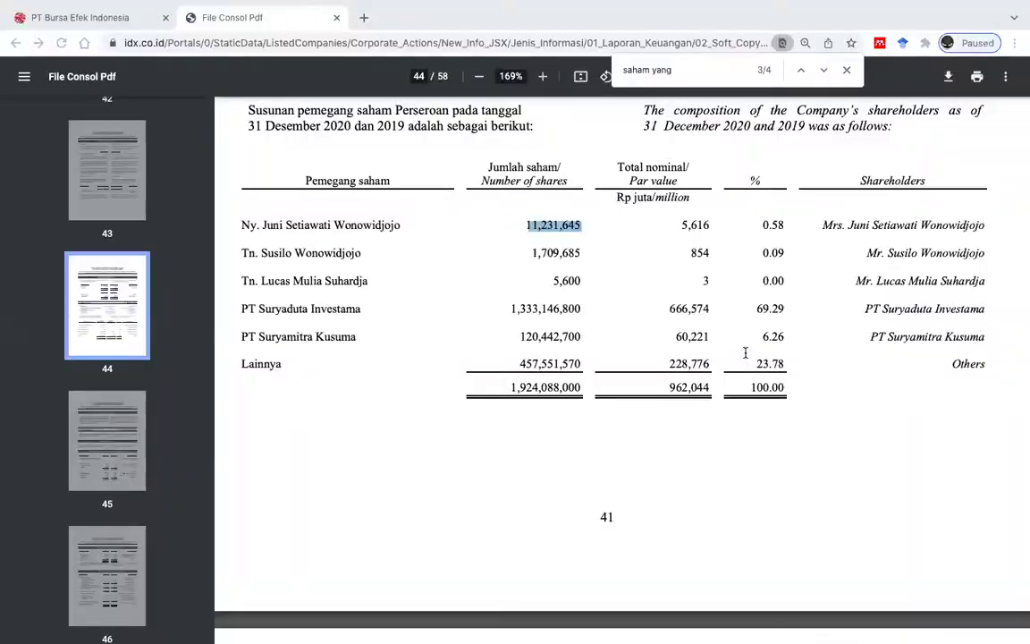
click(527, 249)
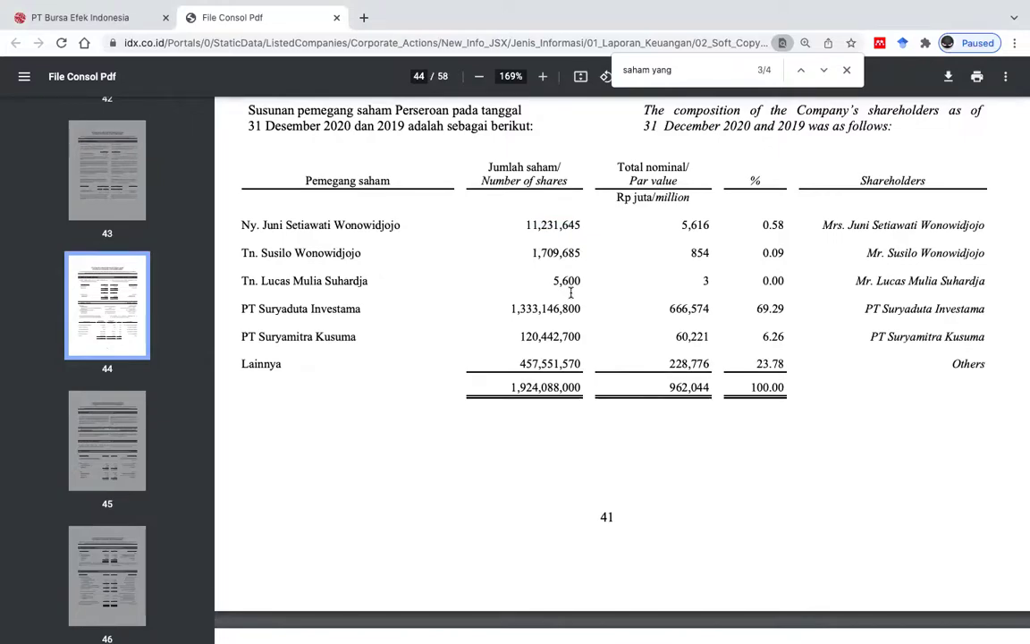
key(ctrl+Left)
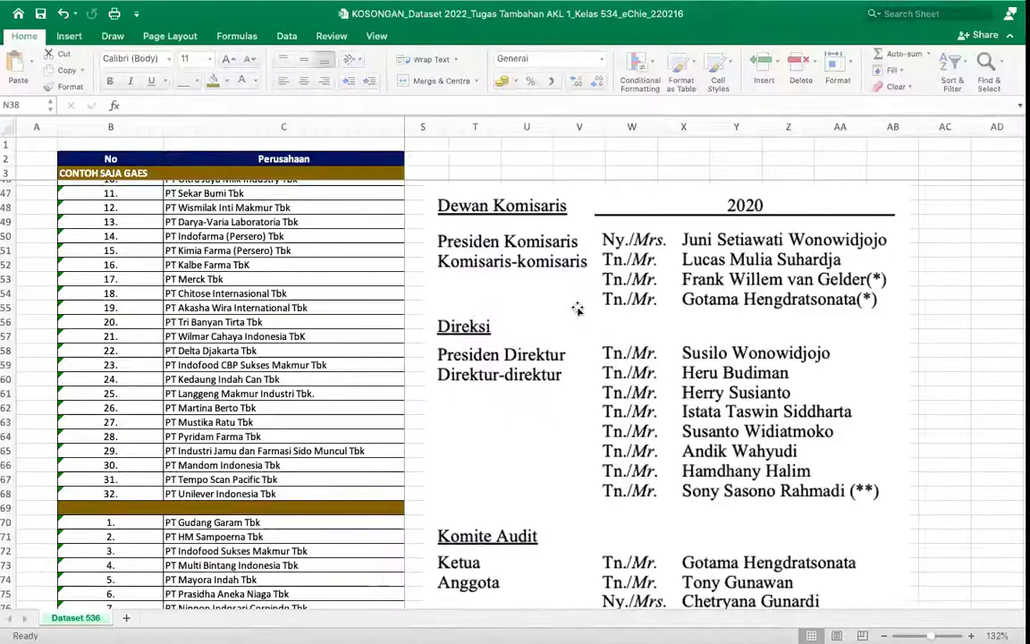
key(ctrl+Right)
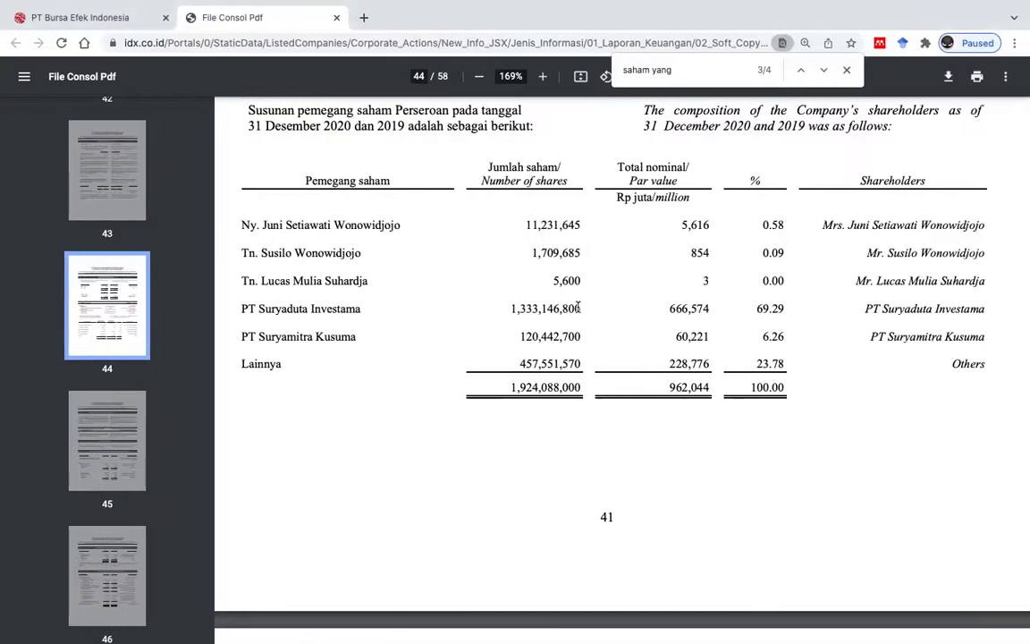
key(ctrl+Left)
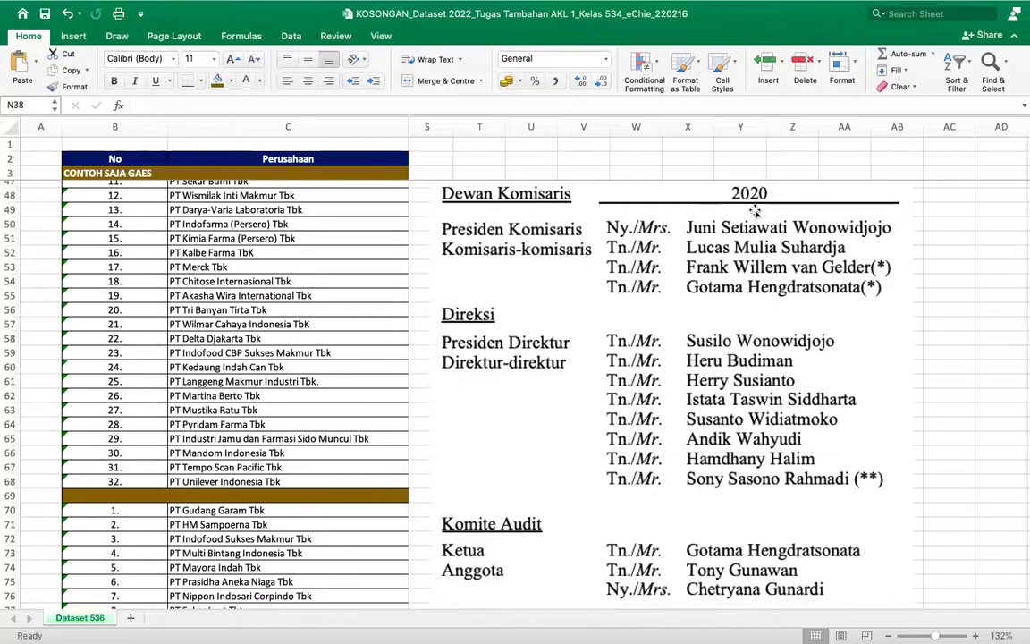
key(ctrl+Right)
scroll(483, 257, up, 5)
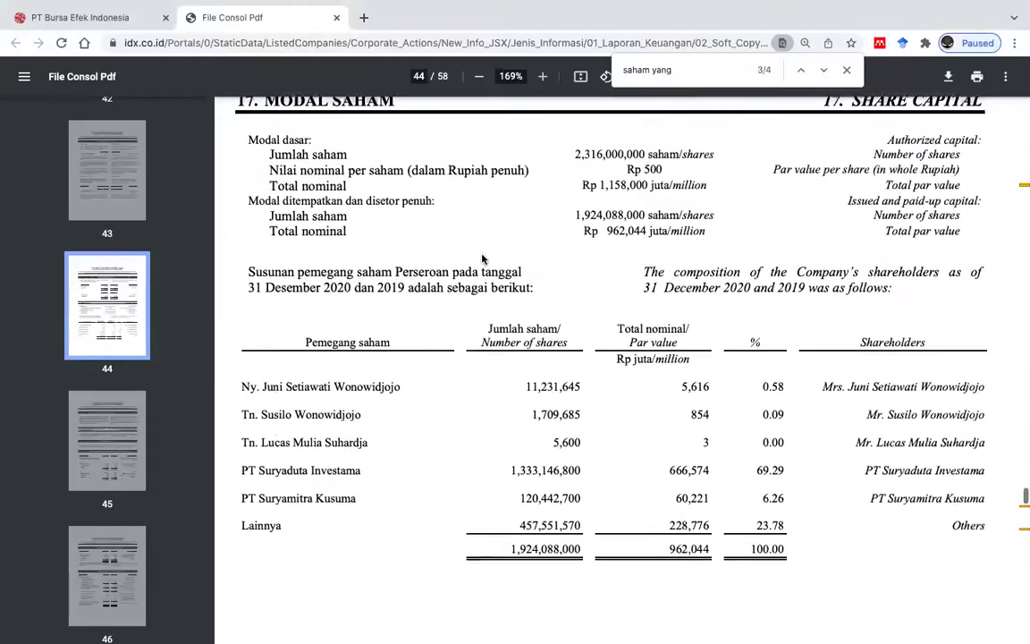
scroll(451, 396, down, 5)
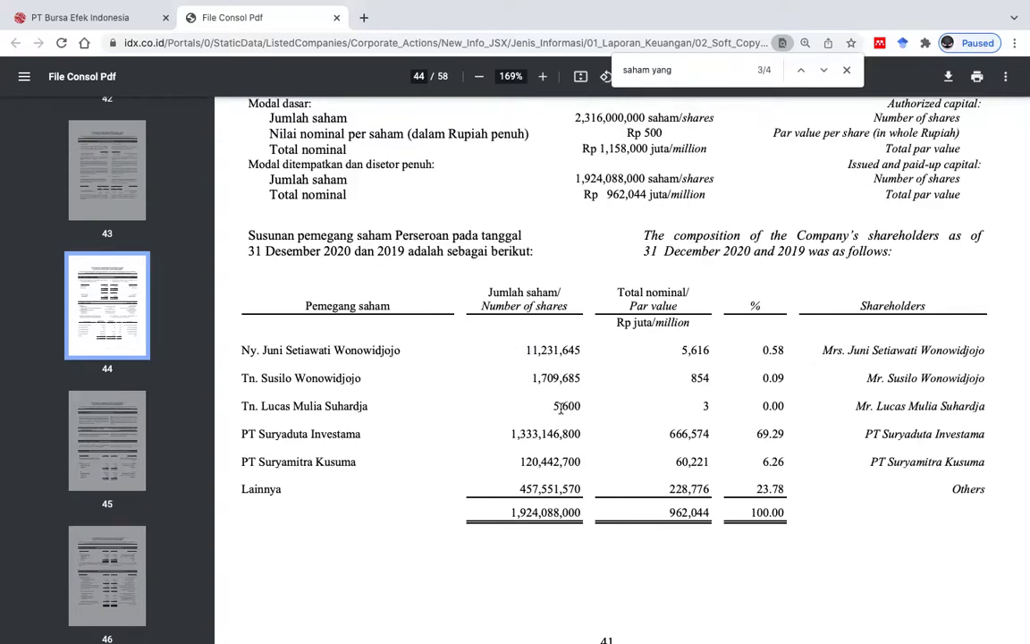
Step: Append +5600 to PT Gudang Garam's management share formula in N37 and apply the comma number style to the cell
key(ctrl+Left)
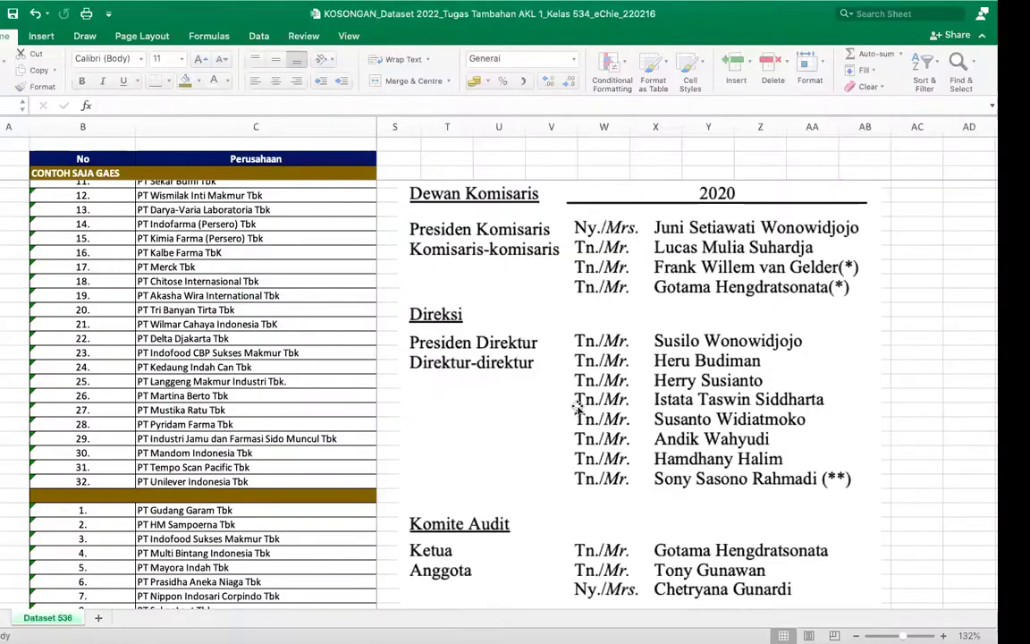
scroll(578, 408, down, 3)
scroll(577, 408, left, 5)
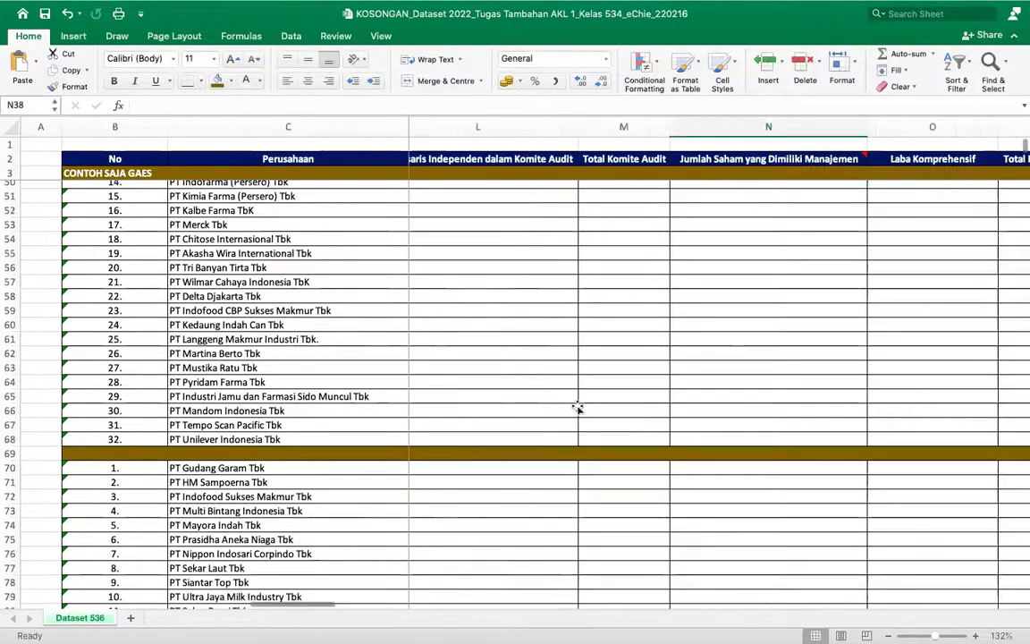
scroll(577, 408, down, 5)
scroll(578, 407, up, 10)
scroll(577, 407, right, 3)
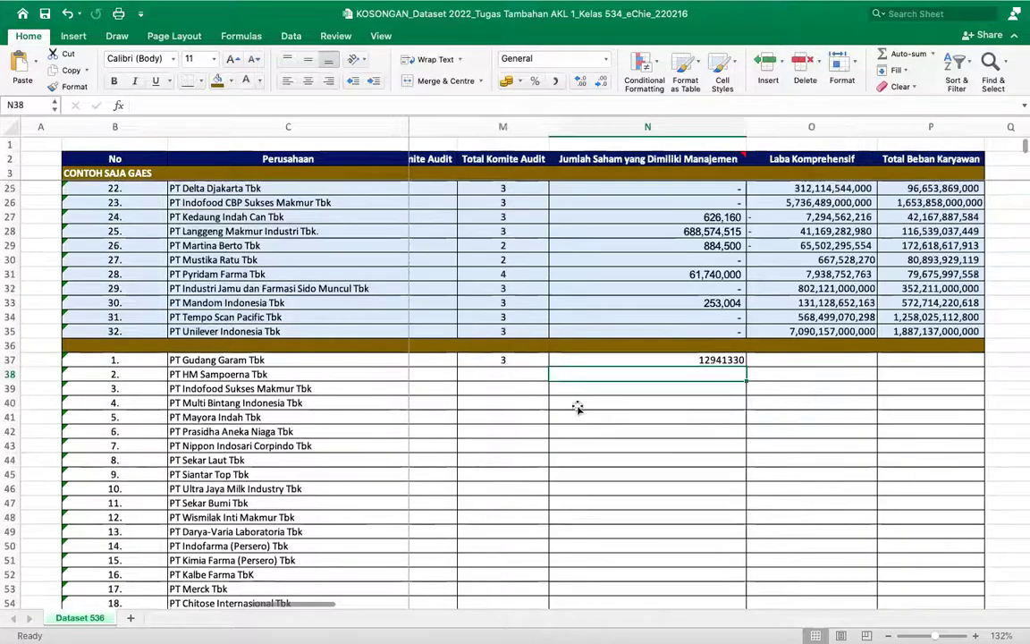
click(671, 360)
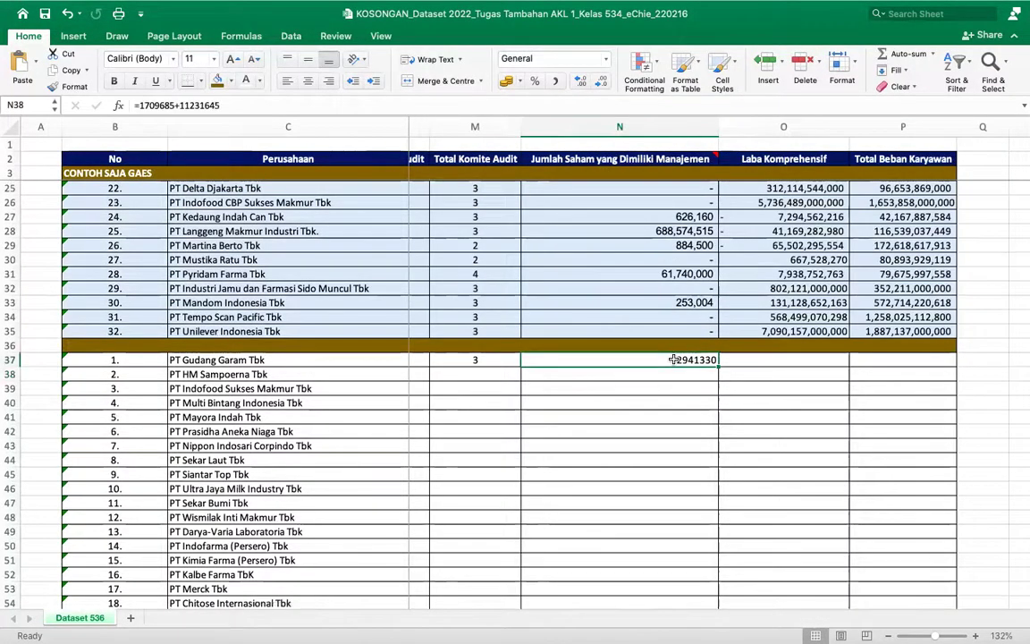
click(295, 106)
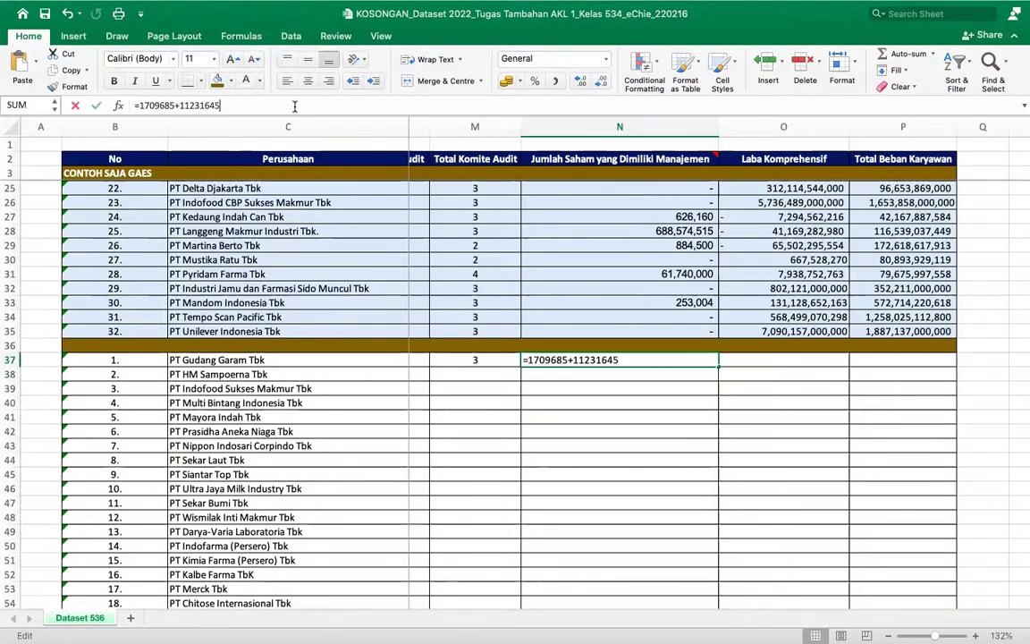
text(+5600)
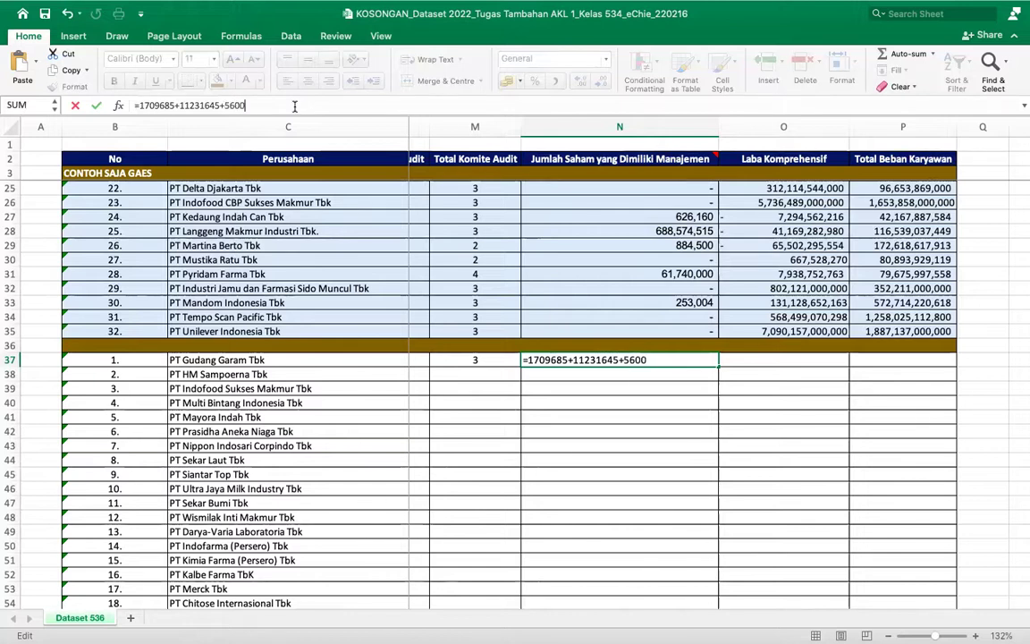
key(Return)
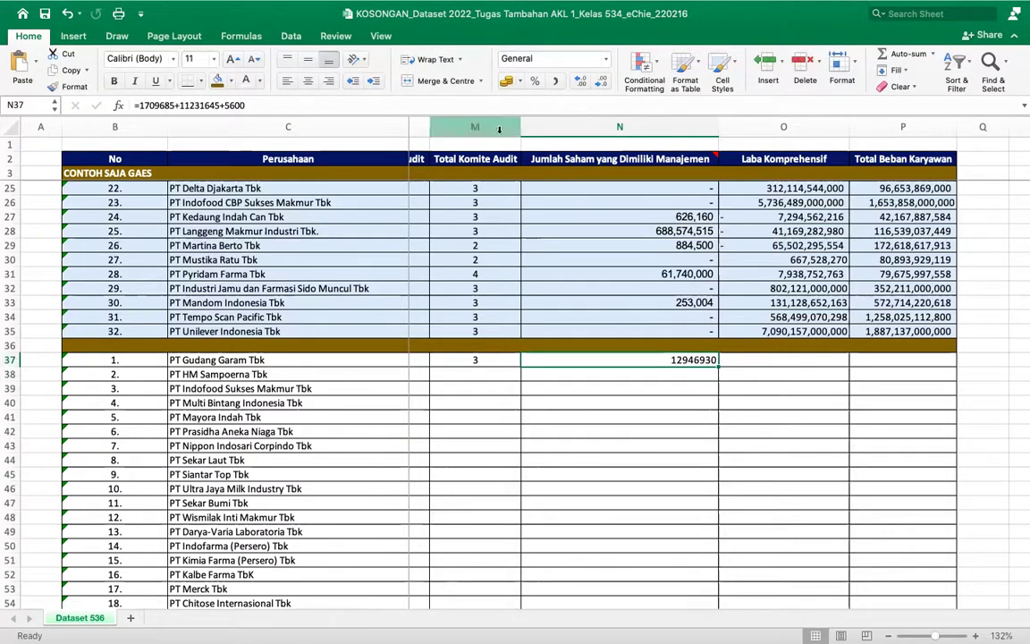
click(505, 80)
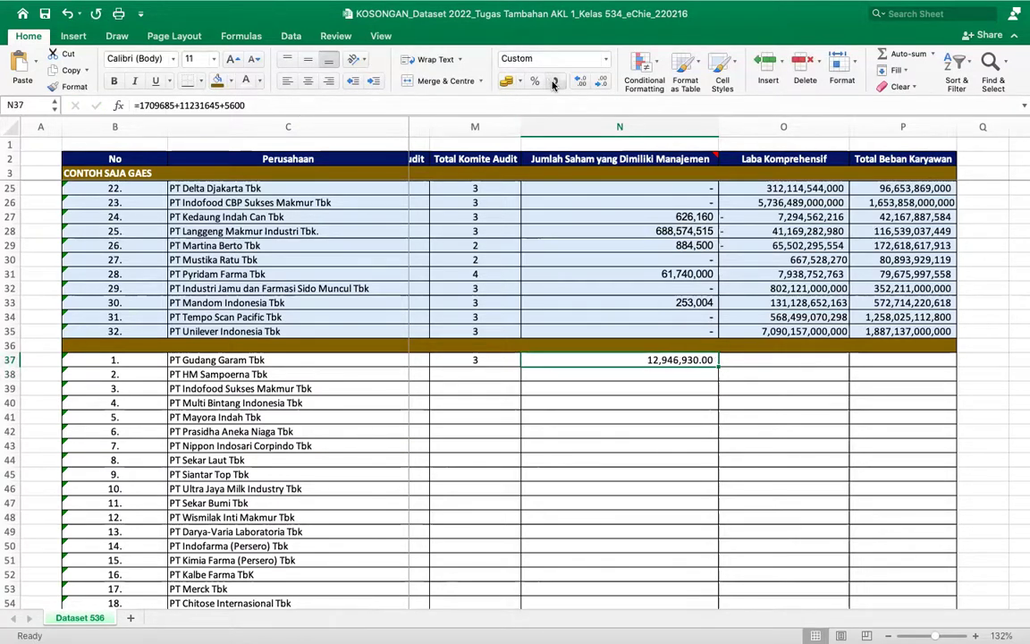
Step: Select PT Gudang Garam's Laba Komprehensif cell, O37, and search the PDF report in Chrome for "laba"
click(755, 359)
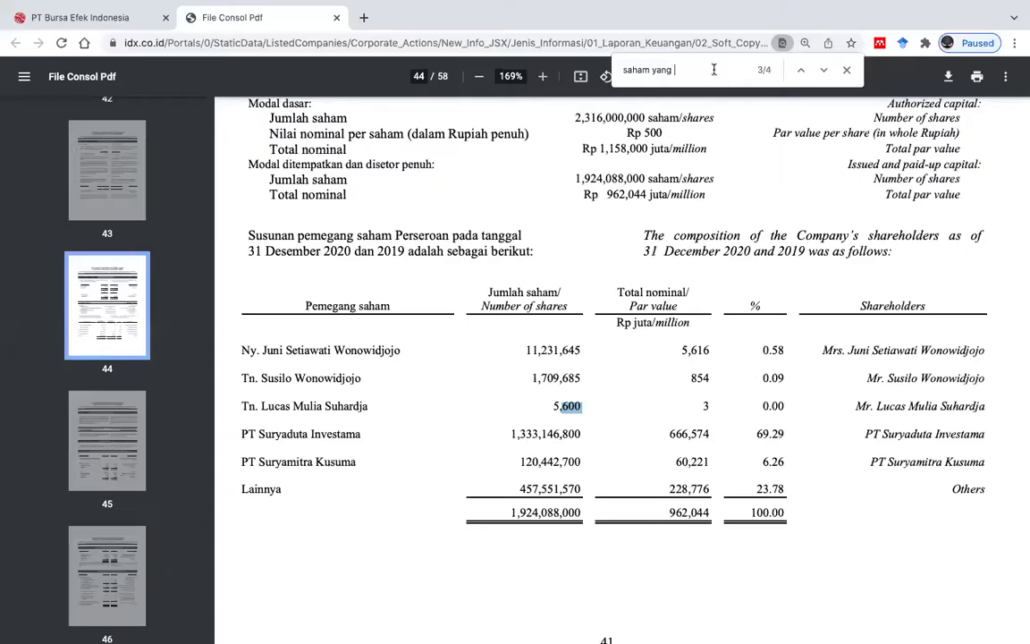
triple_click(713, 69)
text(laba)
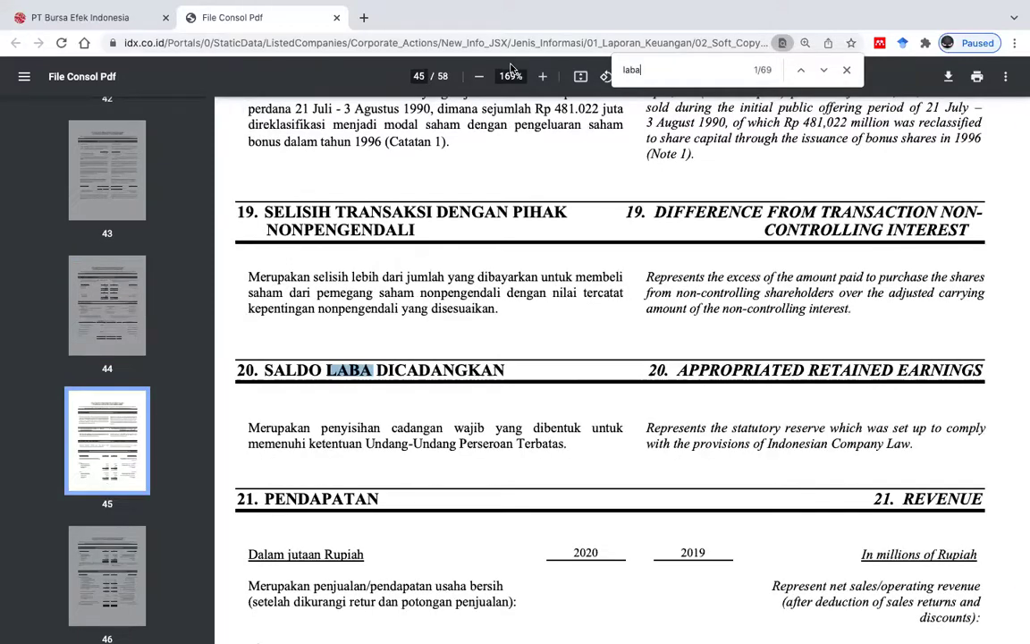
Step: Find the consolidated profit or loss statement on page 6 of the PDF and copy the 2020 total comprehensive income, 7,591,709
key(Return)
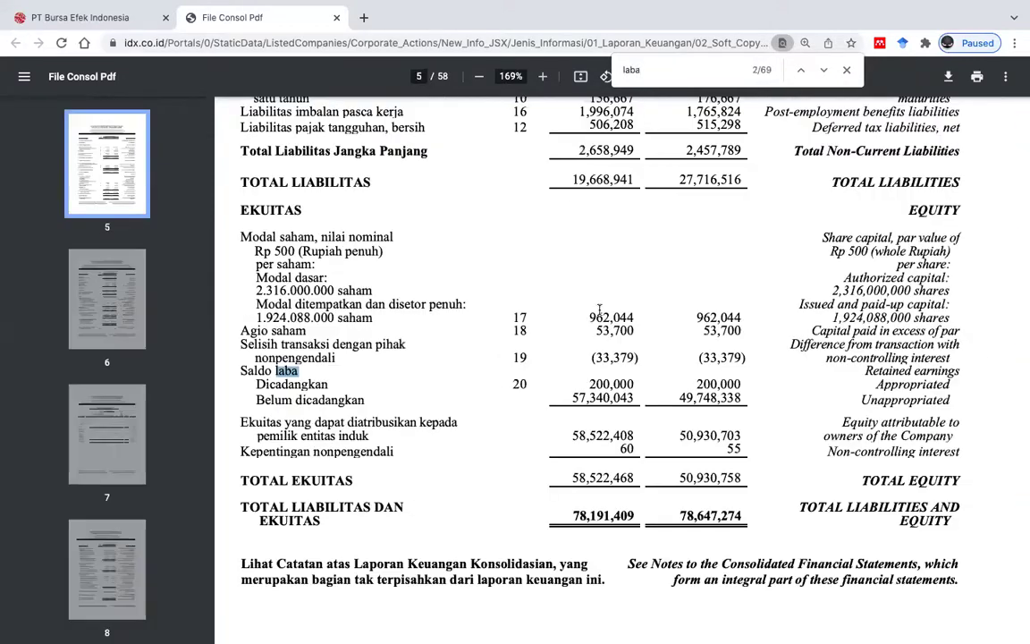
scroll(599, 310, down, 3)
scroll(599, 310, down, 10)
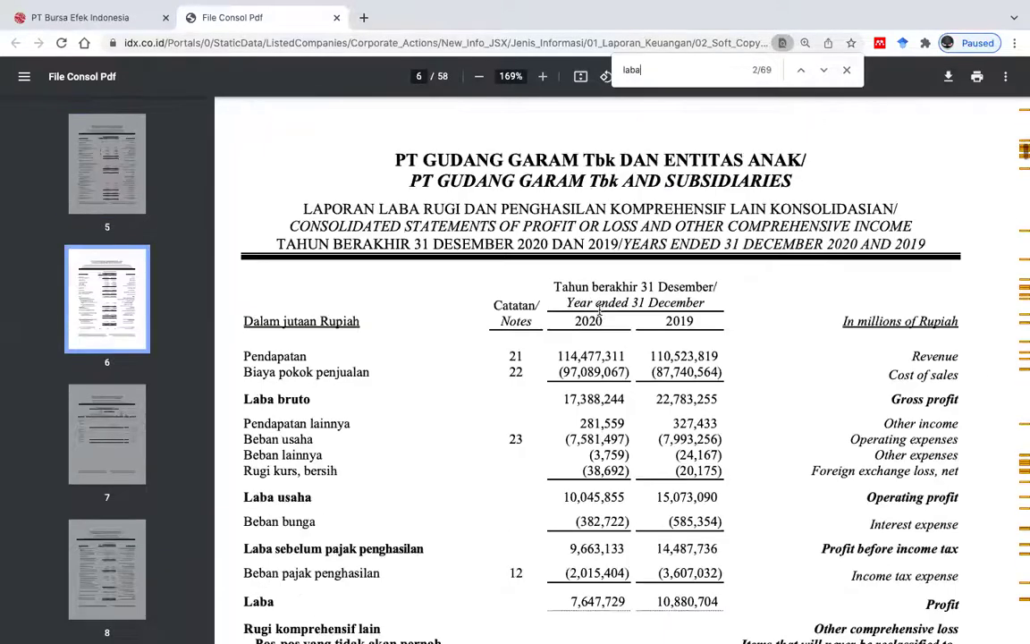
scroll(599, 309, up, 2)
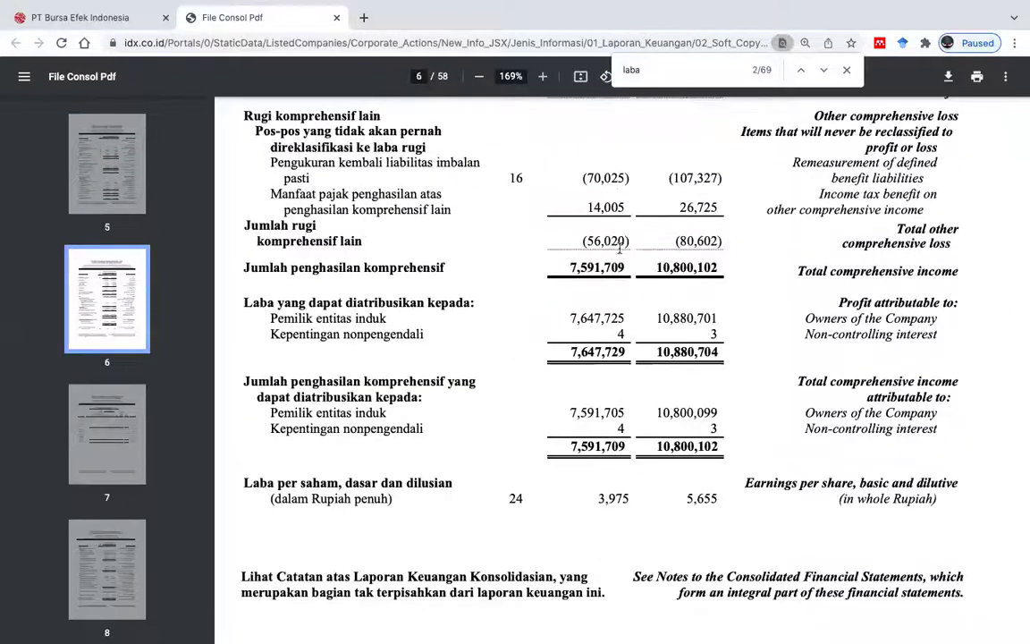
scroll(576, 271, up, 5)
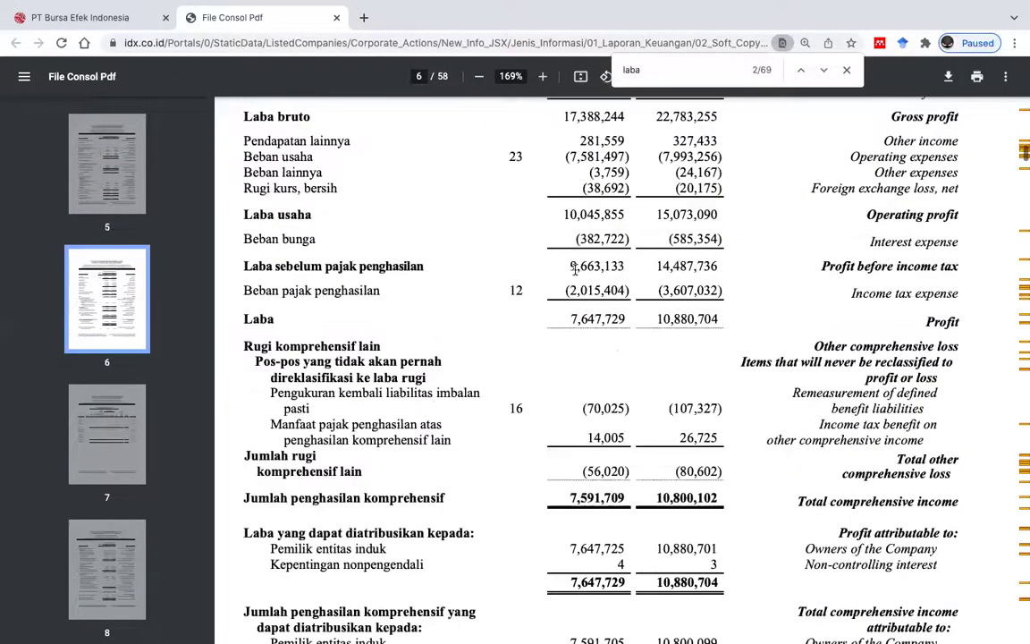
scroll(575, 271, down, 4)
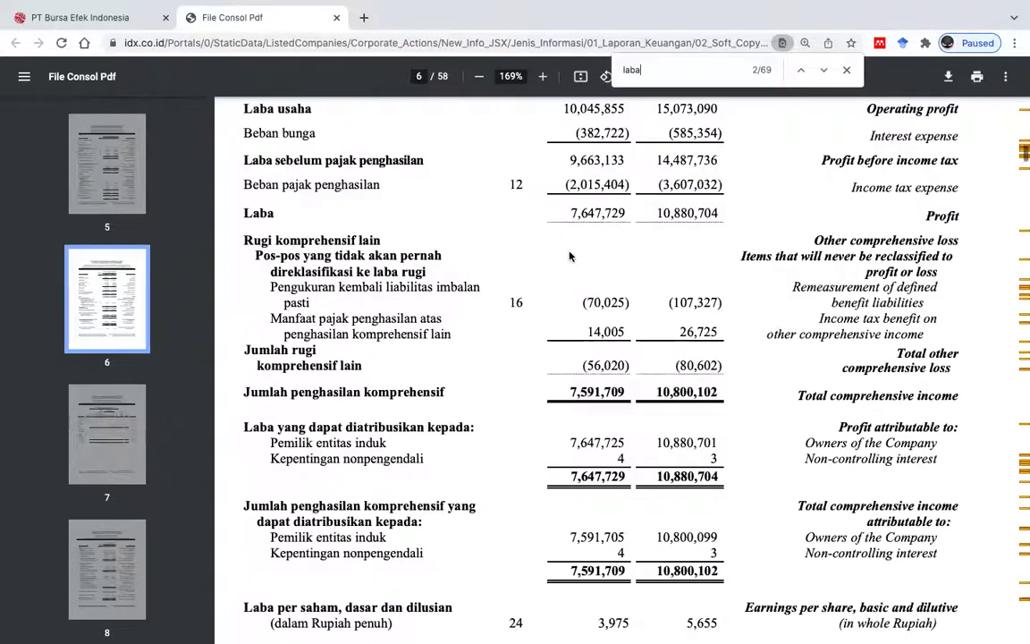
scroll(569, 256, down, 1)
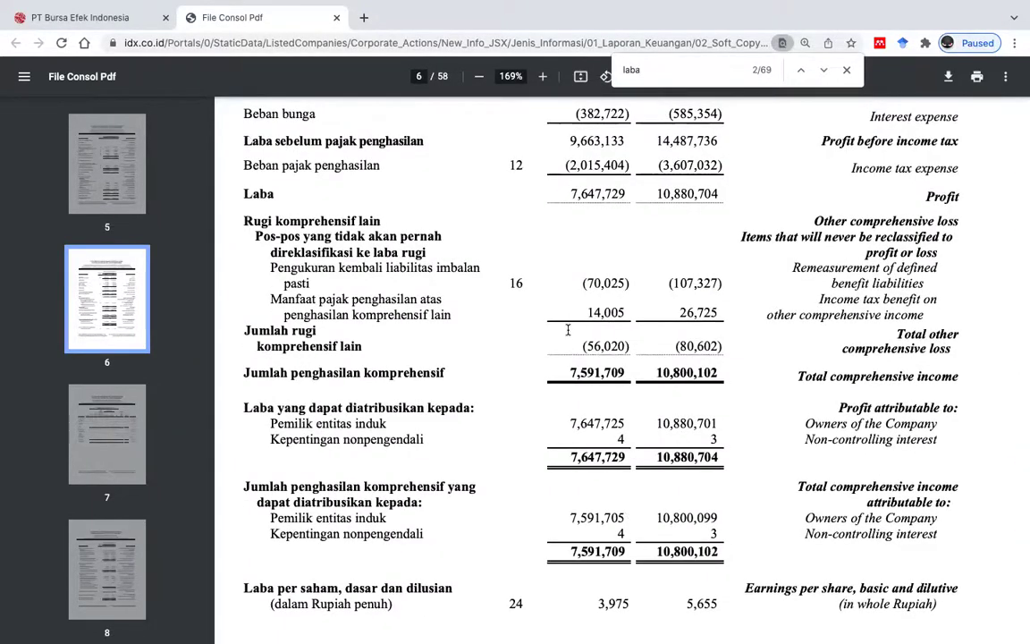
scroll(568, 330, down, 2)
drag(568, 332, 621, 334)
key(super+c)
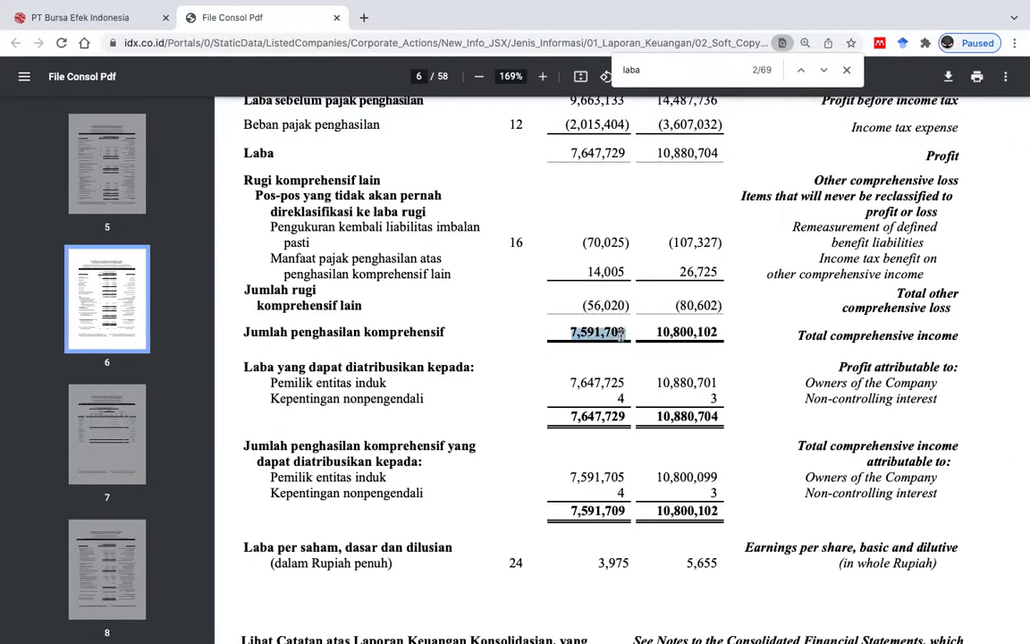
scroll(677, 367, up, 10)
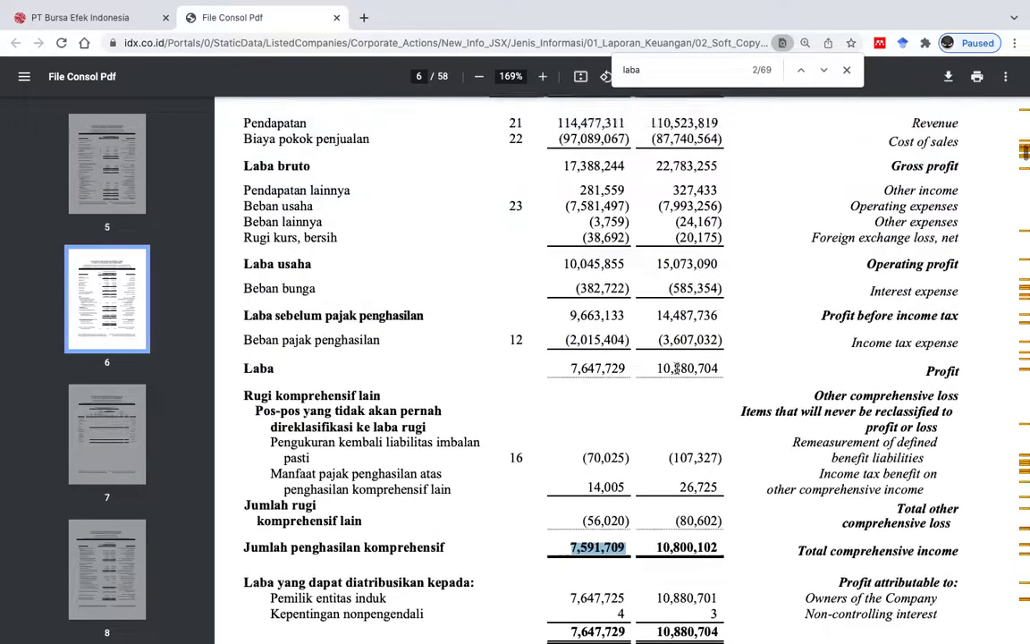
scroll(651, 398, down, 5)
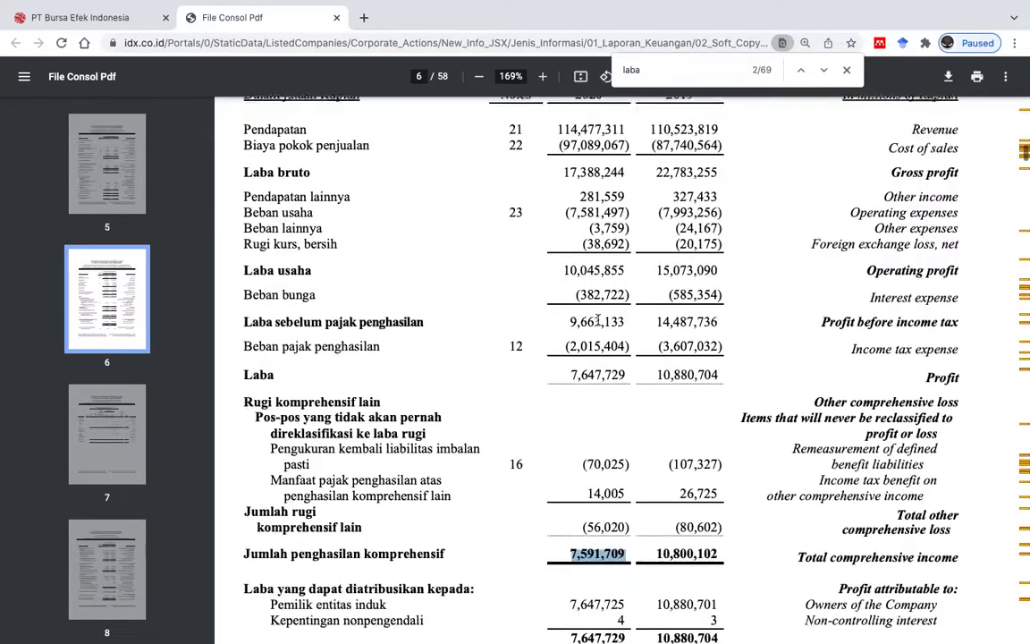
Step: Switch to Excel, enter =7591709*1000000 as PT Gudang Garam's Laba Komprehensif in O37, and apply the comma number style
key(super+Tab)
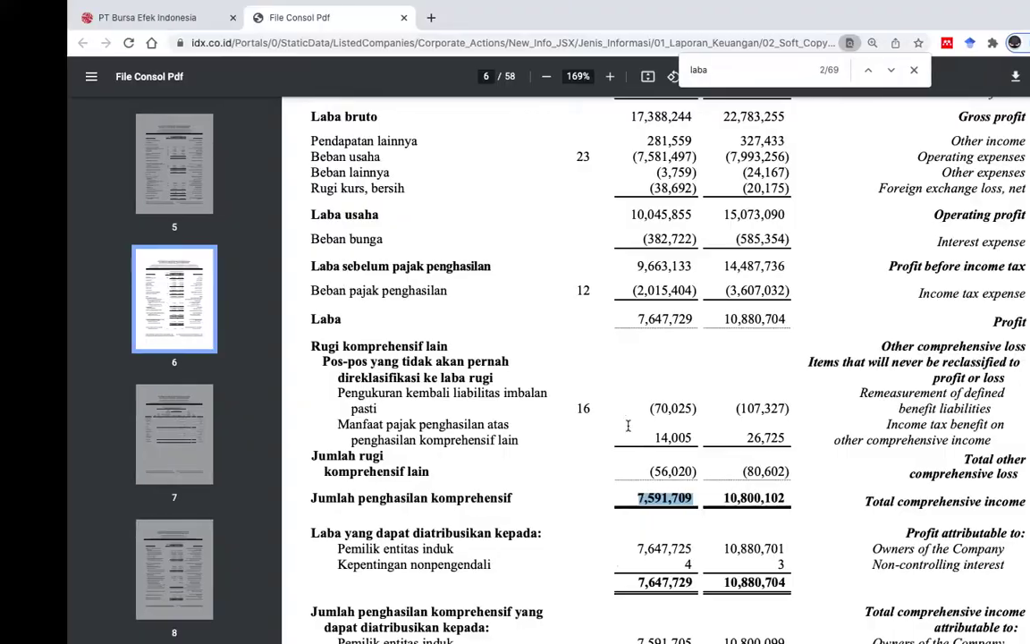
click(155, 105)
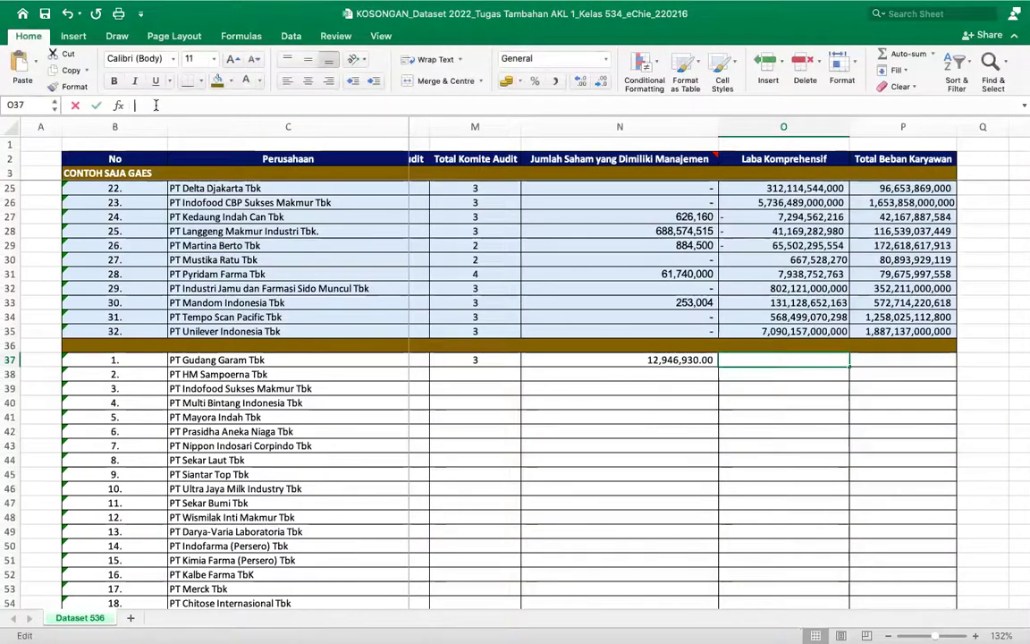
text(=)
key(super+v)
click(166, 106)
key(BackSpace)
key(BackSpace)
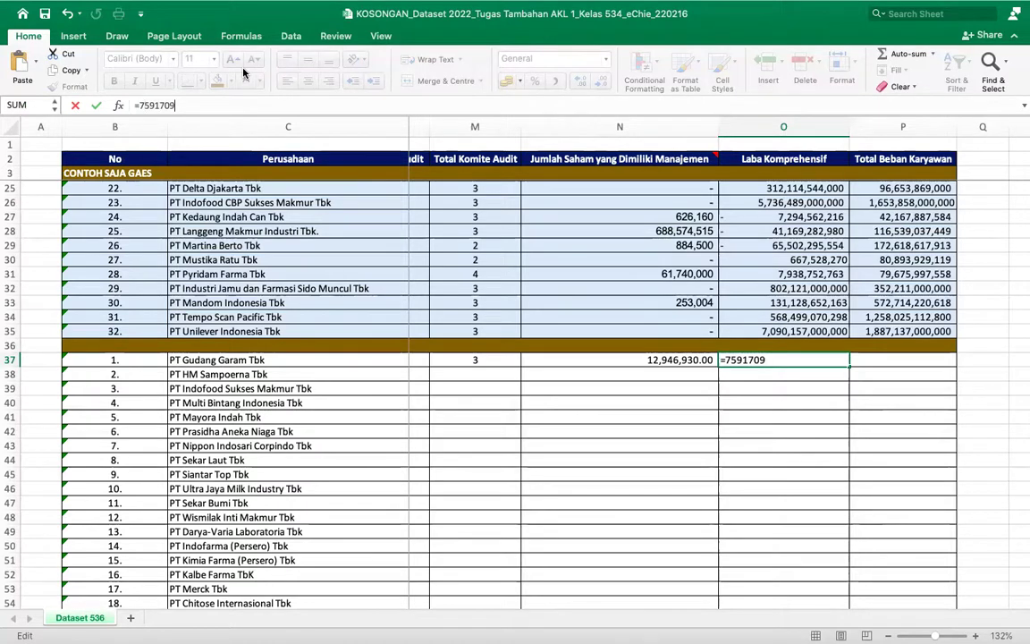
text(*1000000)
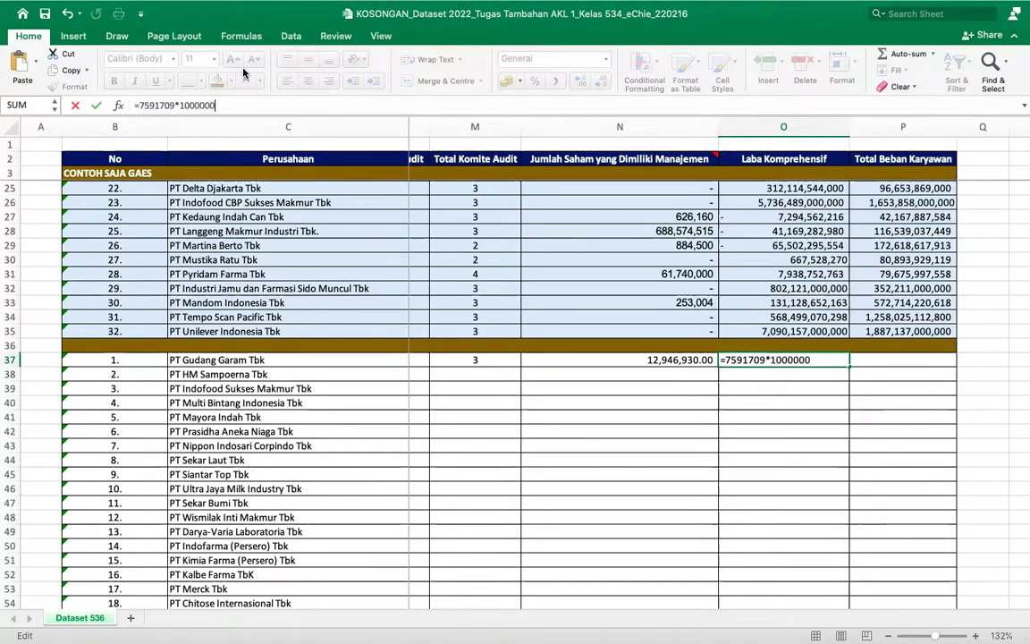
key(Return)
key(Up)
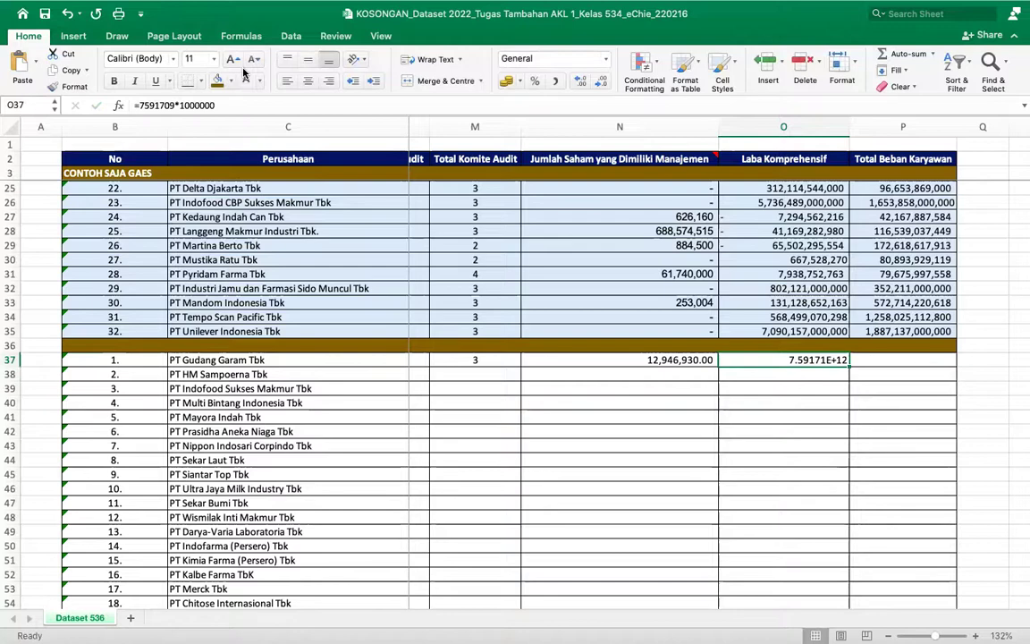
click(556, 82)
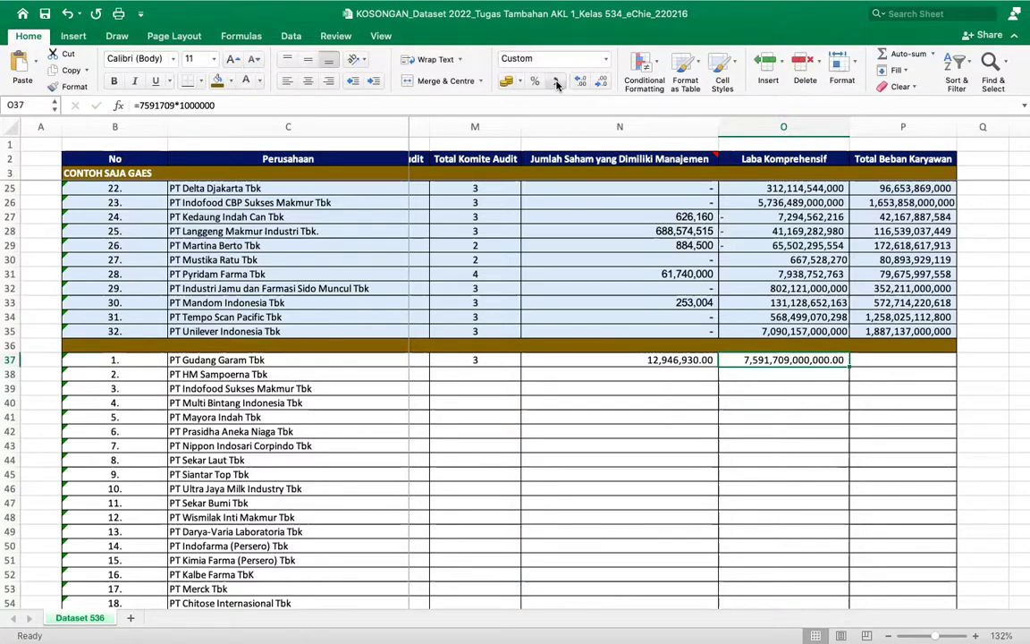
Step: Select PT Gudang Garam's Total Beban Karyawan cell, P37, then search the PDF in Chrome for "karyawan" and copy the 2020 cash payments to employees
scroll(821, 367, right, 2)
scroll(821, 366, up, 1)
click(821, 373)
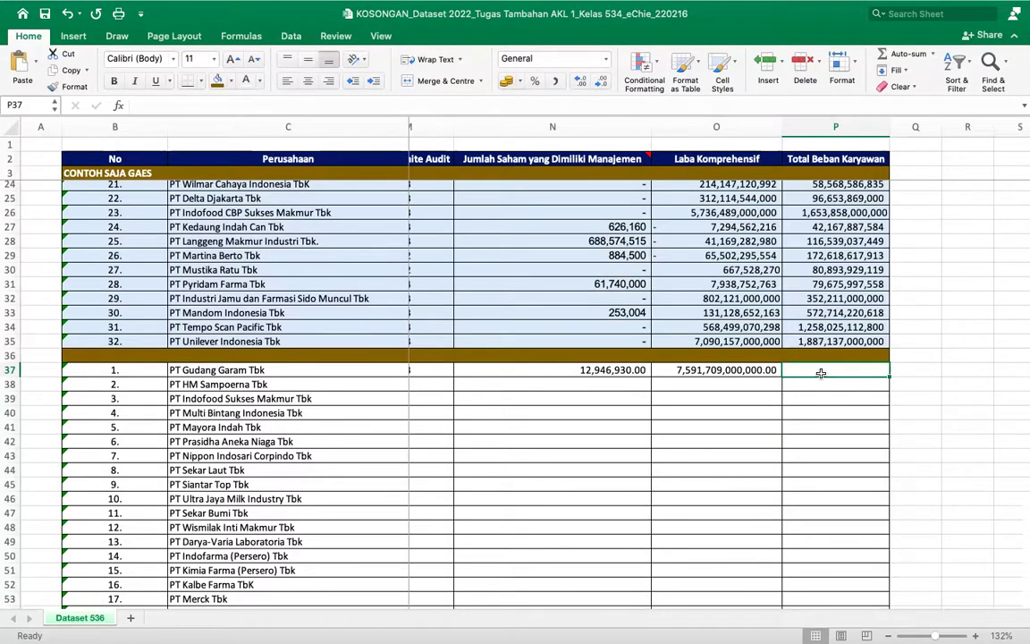
key(ctrl+Right)
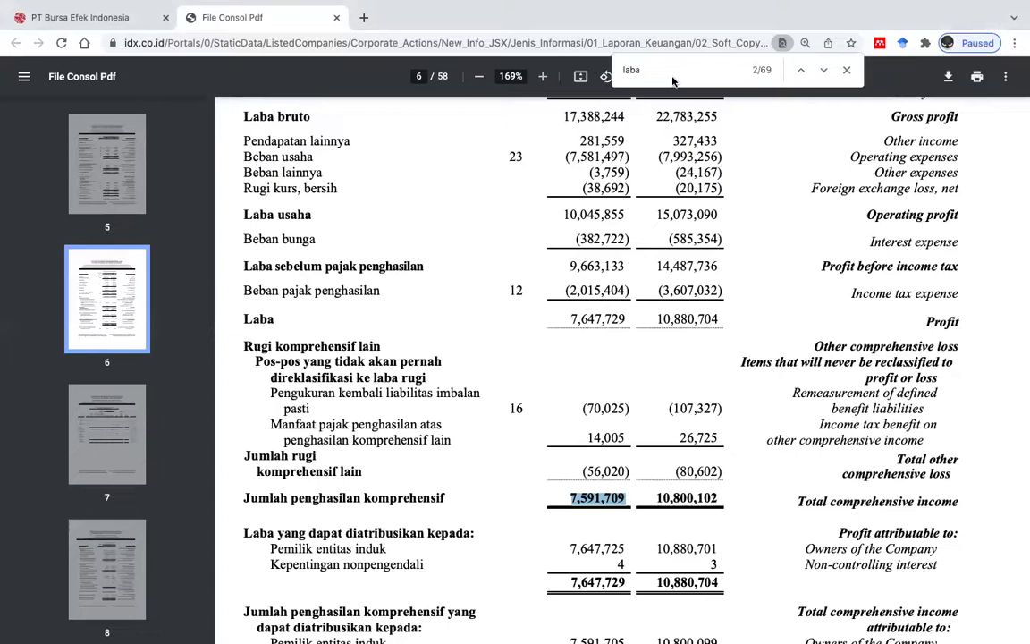
key(ctrl+f)
text(kary)
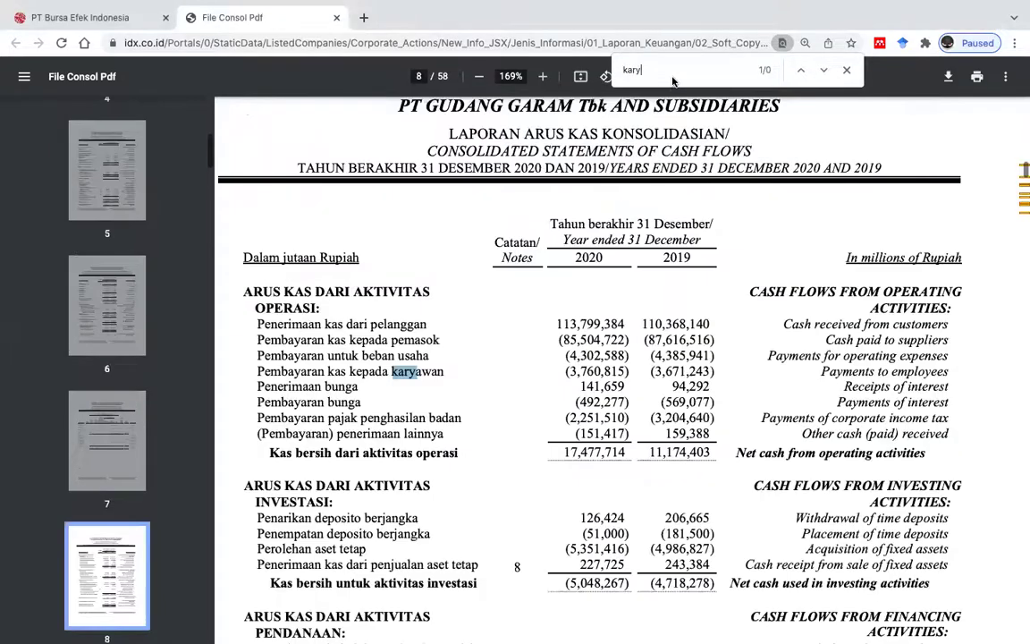
text(awan)
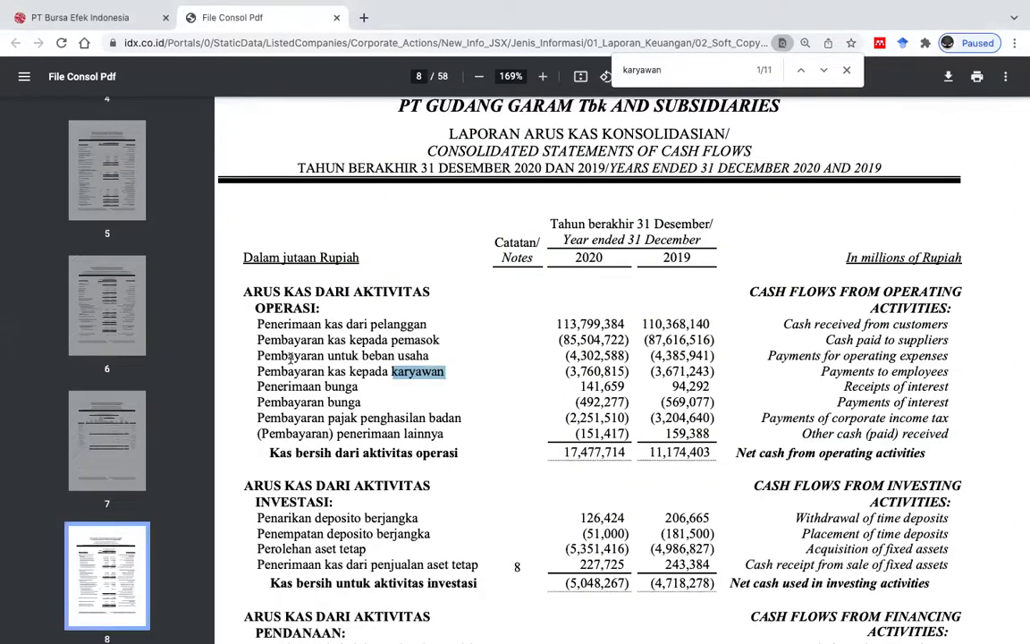
scroll(291, 357, down, 1)
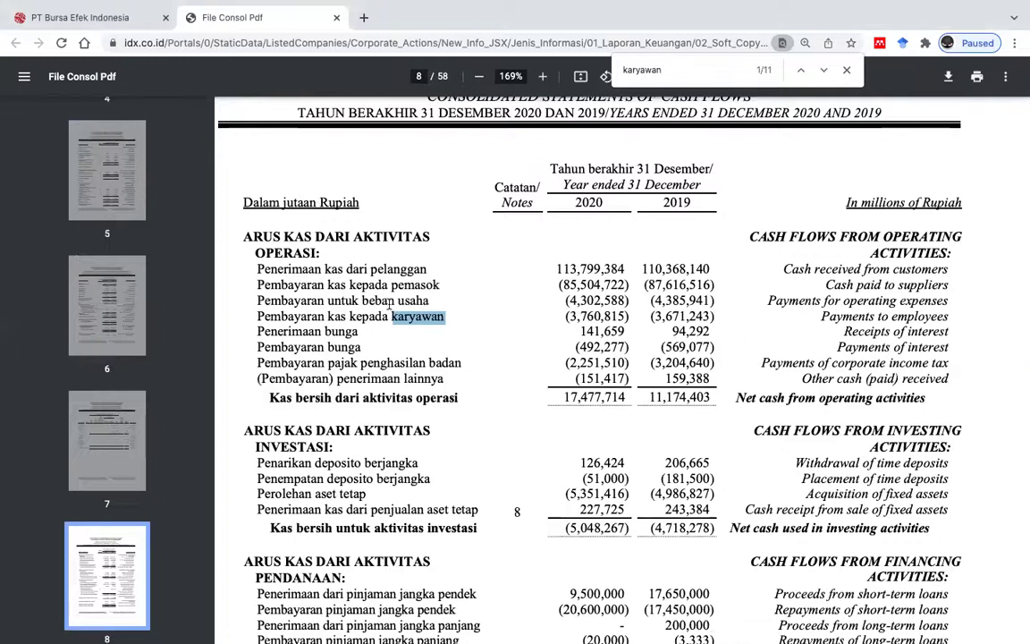
drag(566, 316, 626, 317)
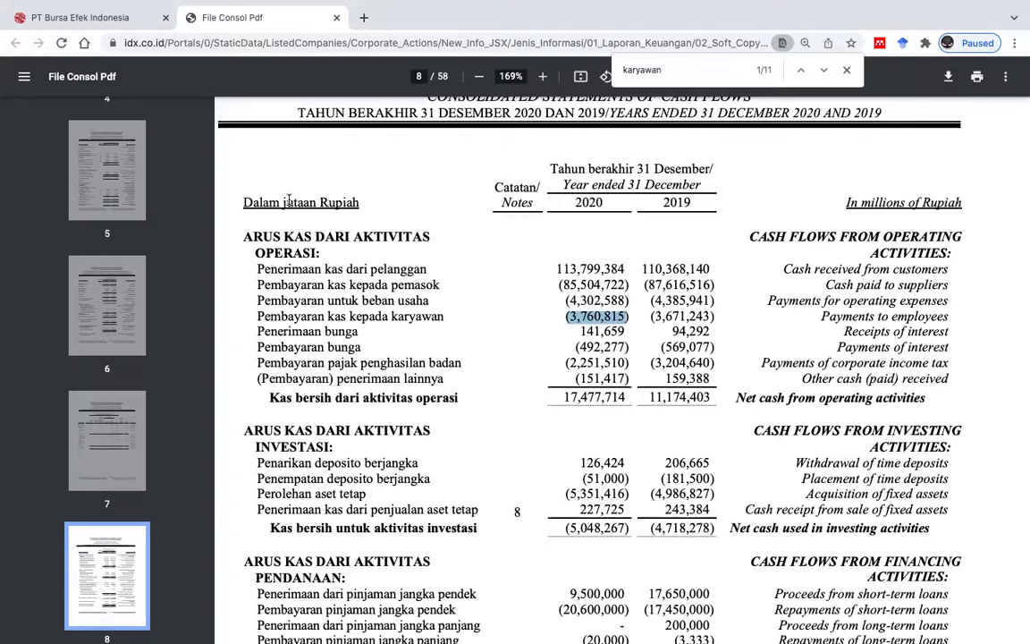
Step: Back in Excel, enter =3760815*1000000 as PT Gudang Garam's Total Beban Karyawan in P37 and apply the comma number style
key(ctrl+Left)
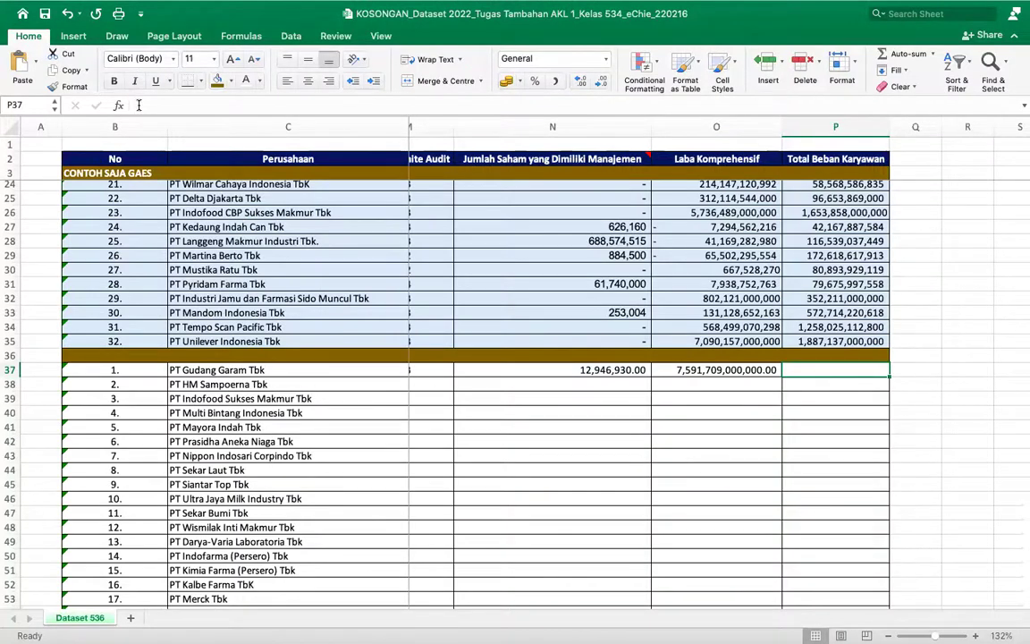
text(=)
text((3,760,815)
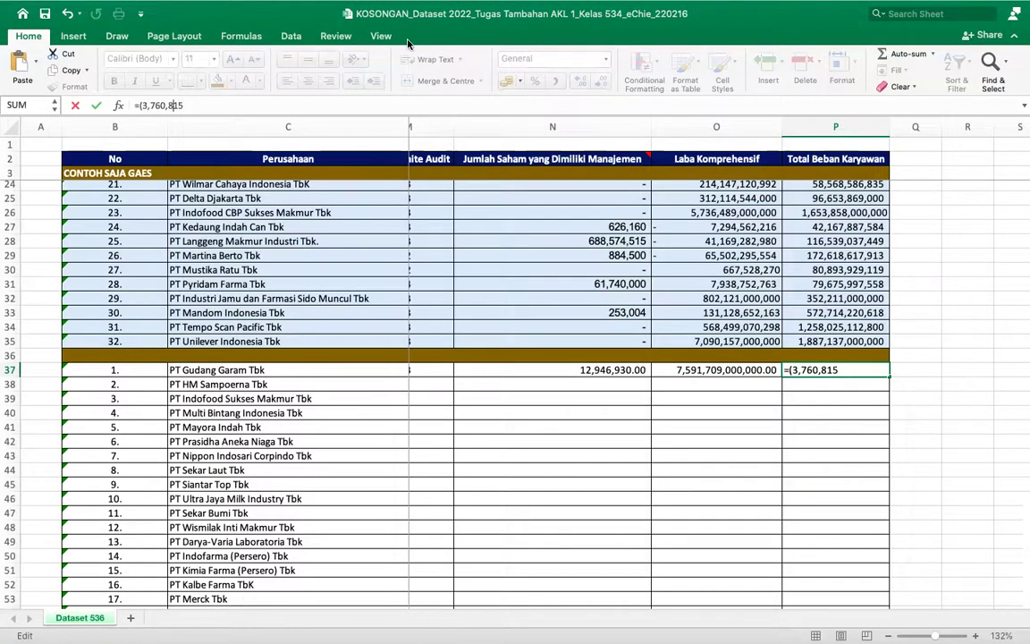
key(BackSpace)
key(Left)
key(Left)
key(Left)
key(BackSpace)
key(Left)
key(BackSpace)
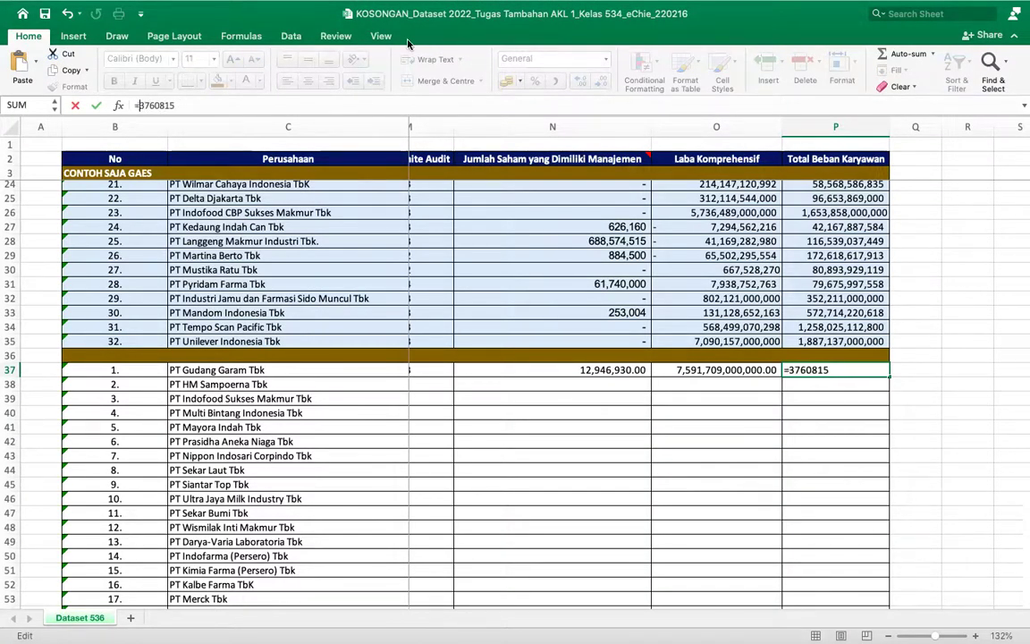
text(*1000)
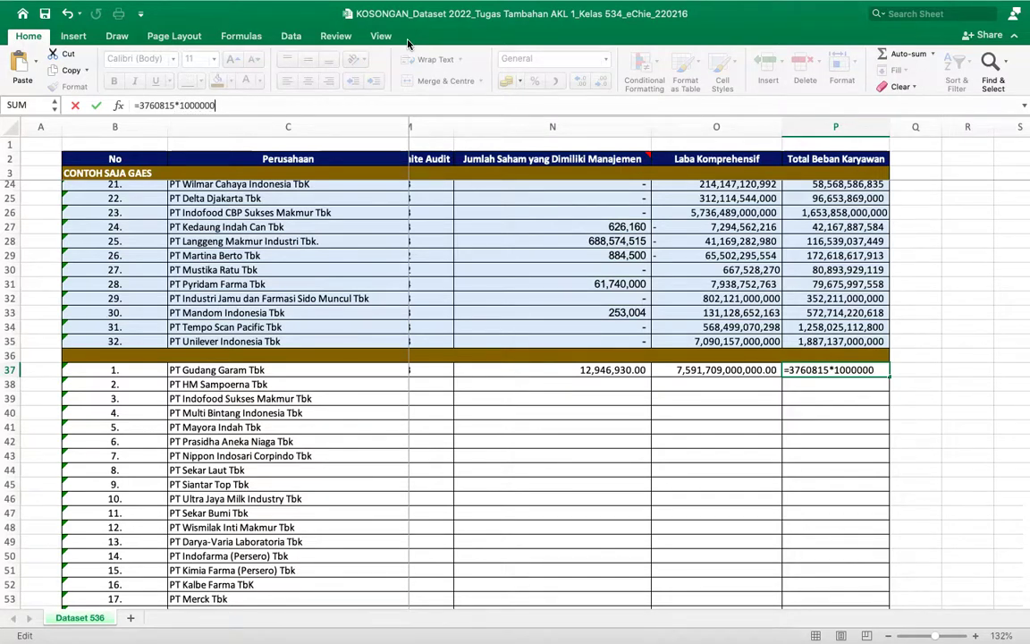
text(000)
key(ctrl+Return)
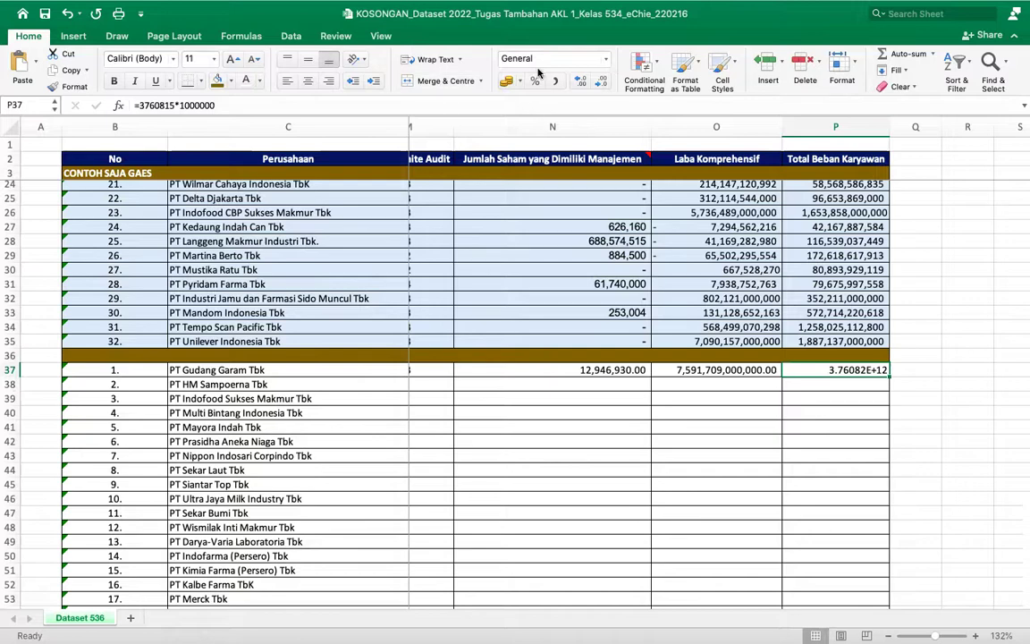
click(535, 80)
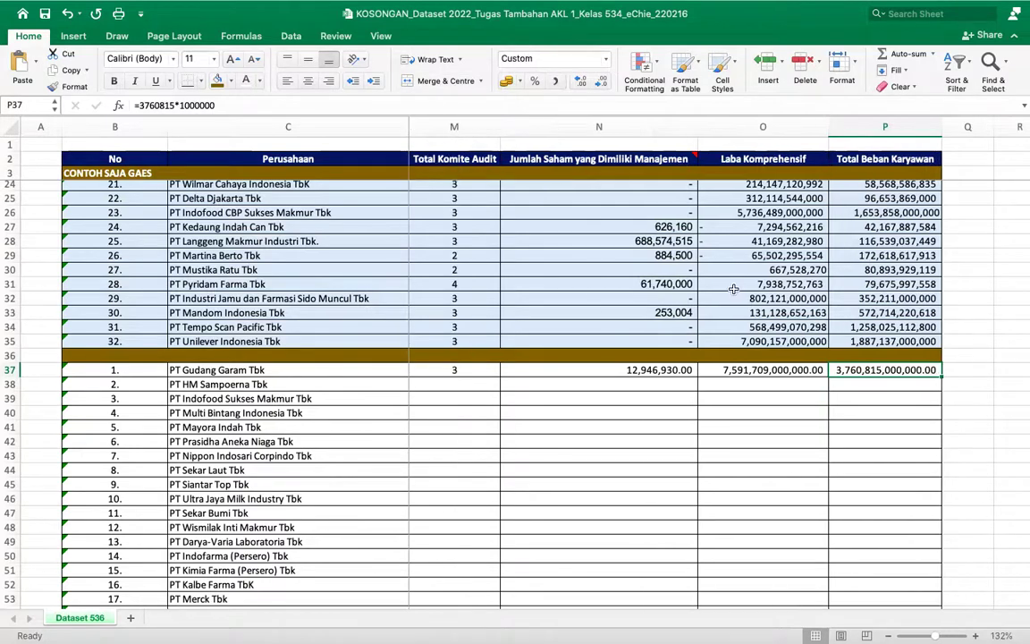
Step: Change PT Gudang Garam's Tahun value in E70 of the 2021 block to 2021Q3
scroll(734, 288, down, 2)
scroll(733, 289, right, 3)
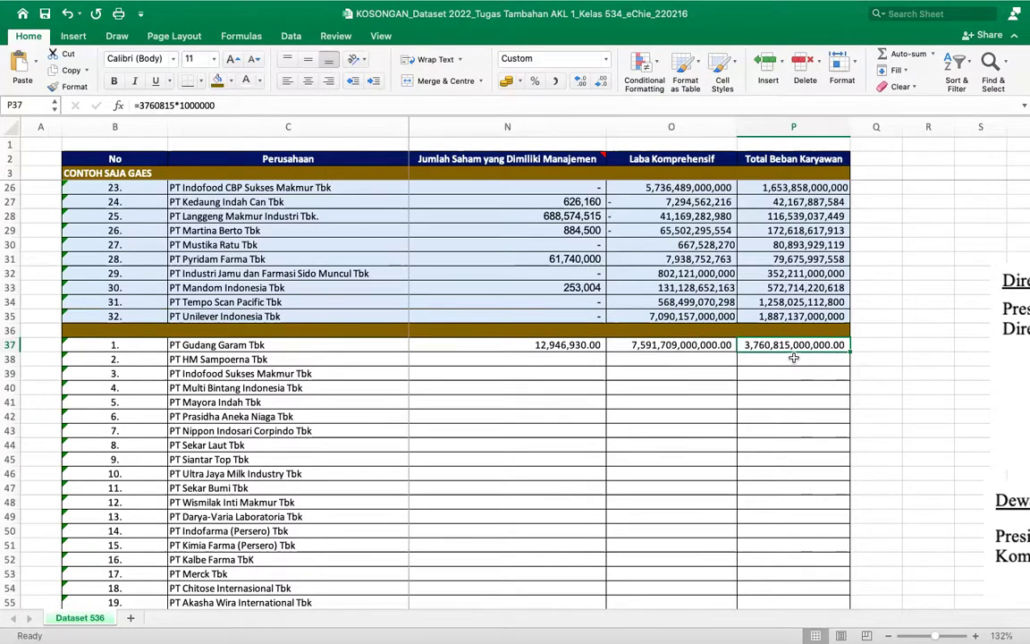
scroll(793, 357, down, 15)
scroll(793, 356, left, 8)
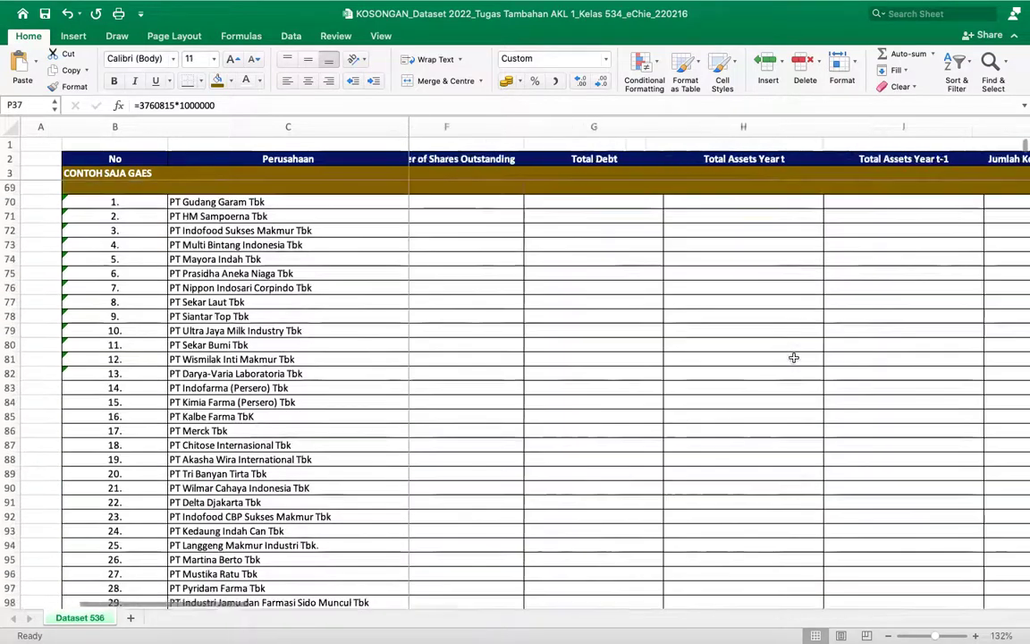
scroll(793, 356, left, 5)
scroll(793, 356, up, 3)
click(685, 281)
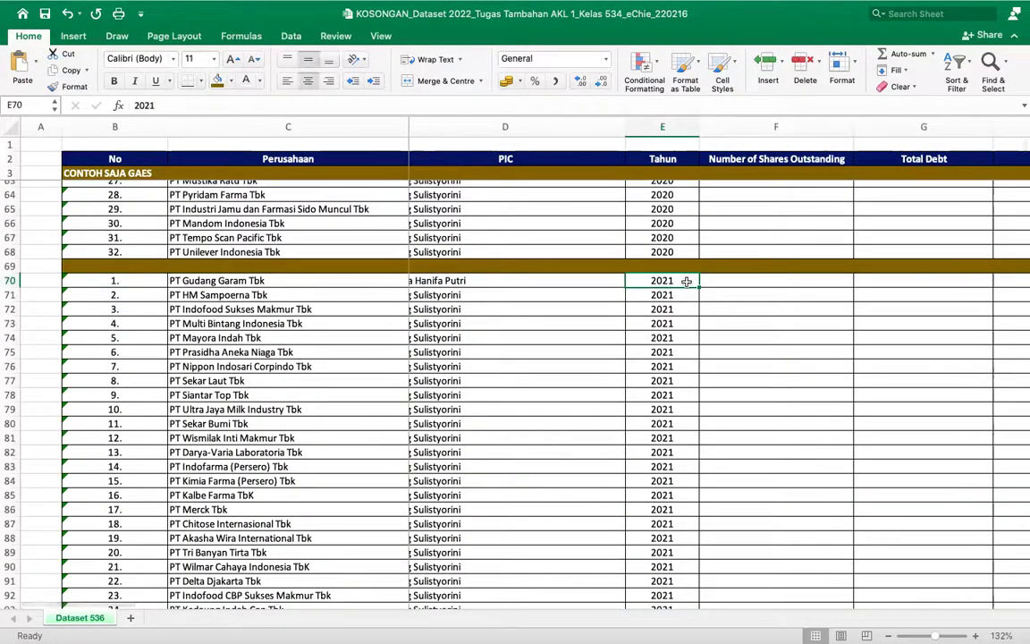
double_click(685, 280)
text(Q3)
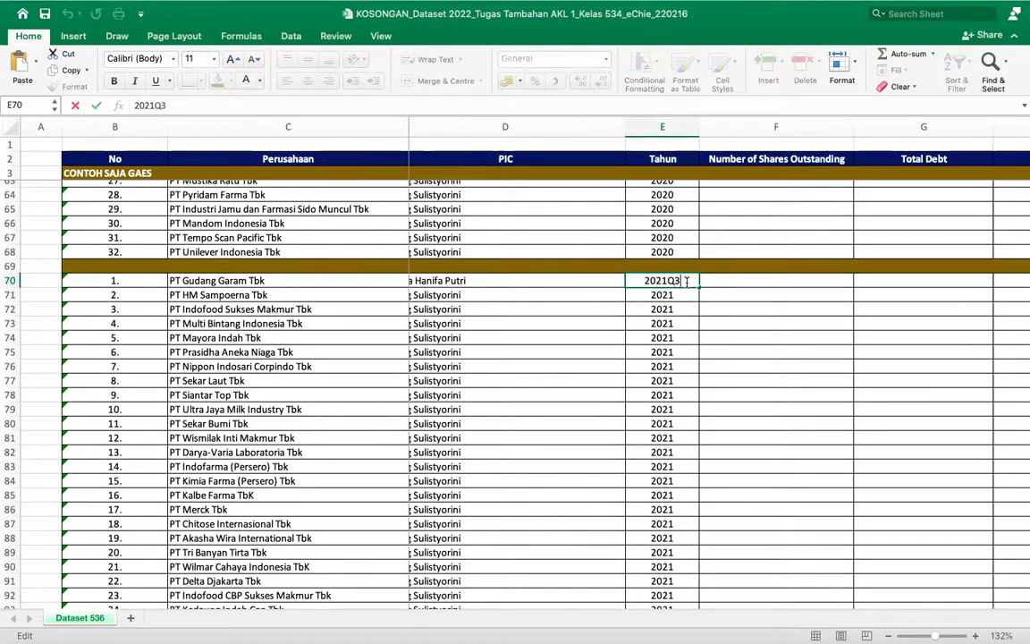
key(Return)
Step: Copy 2021Q3 from E70 to the Tahun cells of the remaining companies, E71:E101, and select Number of Shares Outstanding cell F70
click(687, 282)
key(super+c)
drag(687, 286, 685, 299)
key(Escape)
click(685, 294)
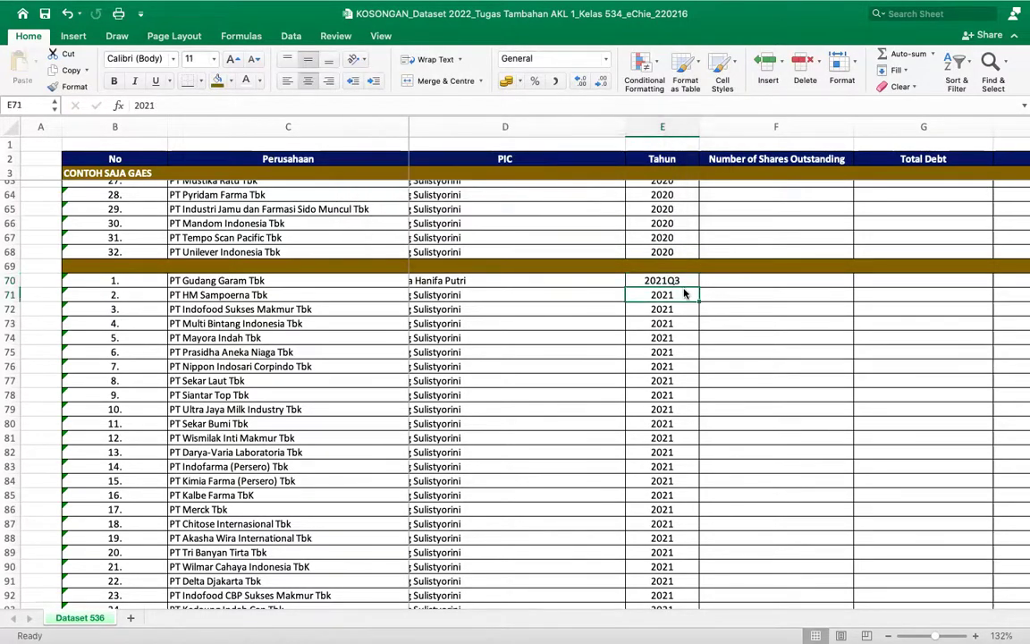
key(super+shift+Down)
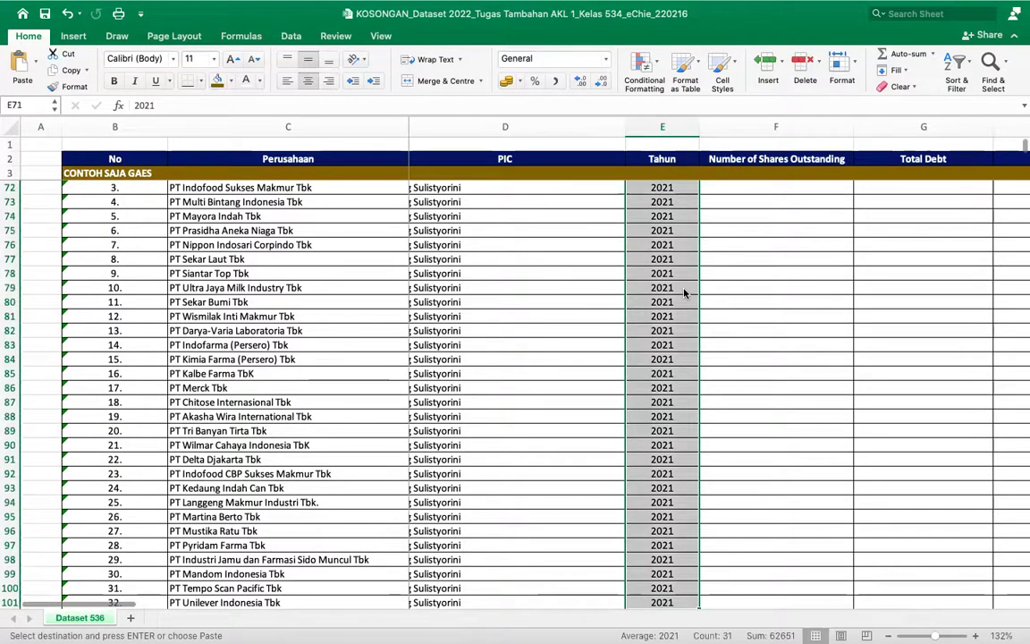
key(Return)
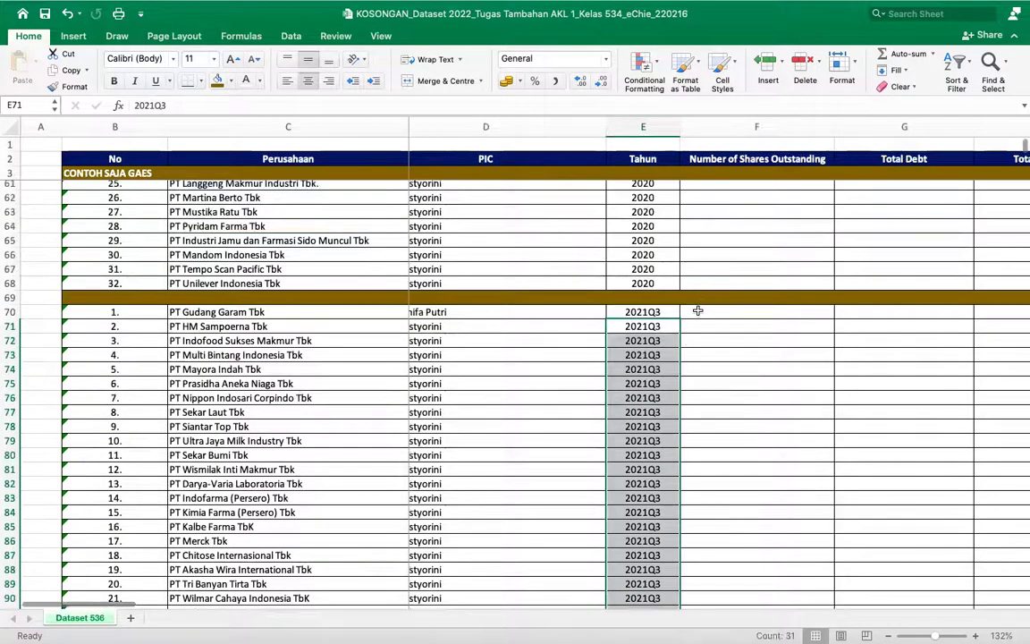
click(698, 310)
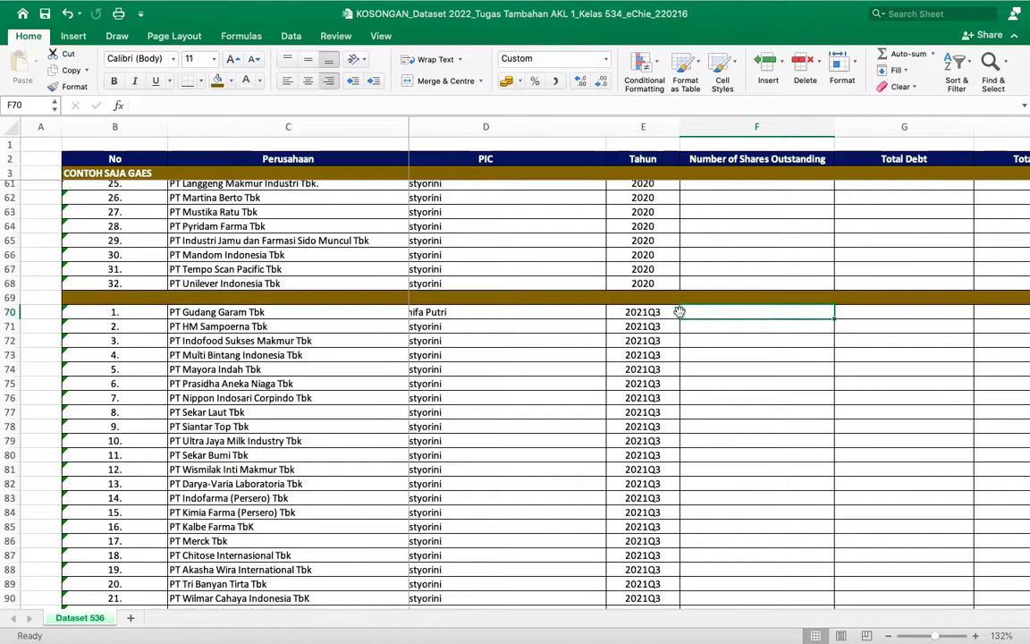
Step: Switch to the IDX page in Chrome and search GGRM's financial reports for year 2021, period Triwulan 3
scroll(681, 313, up, 10)
scroll(680, 313, down, 10)
key(ctrl+Right)
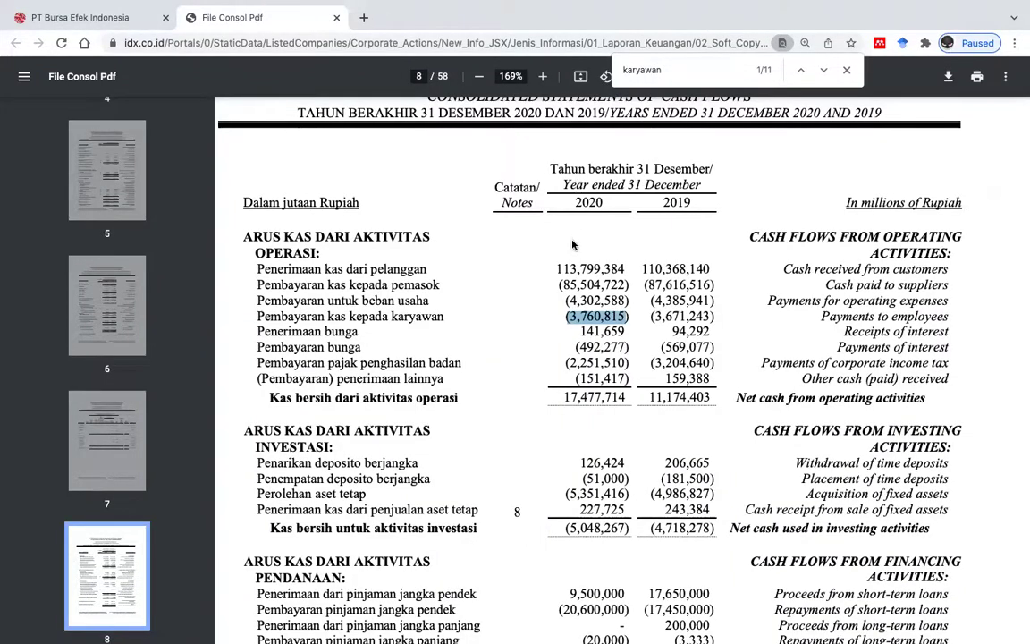
click(119, 17)
scroll(374, 219, up, 5)
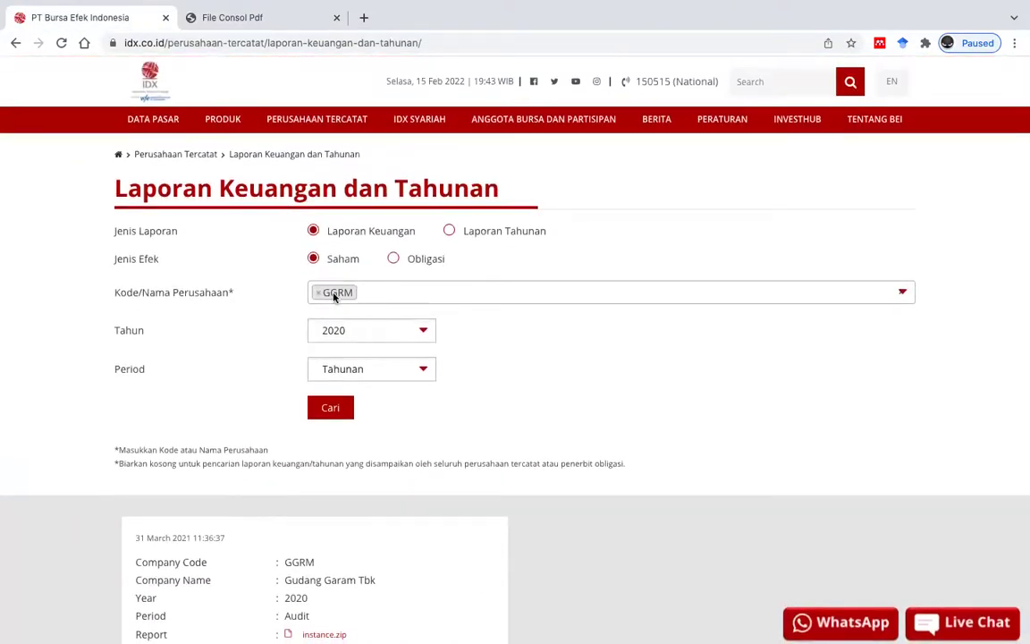
click(385, 337)
click(363, 315)
click(391, 369)
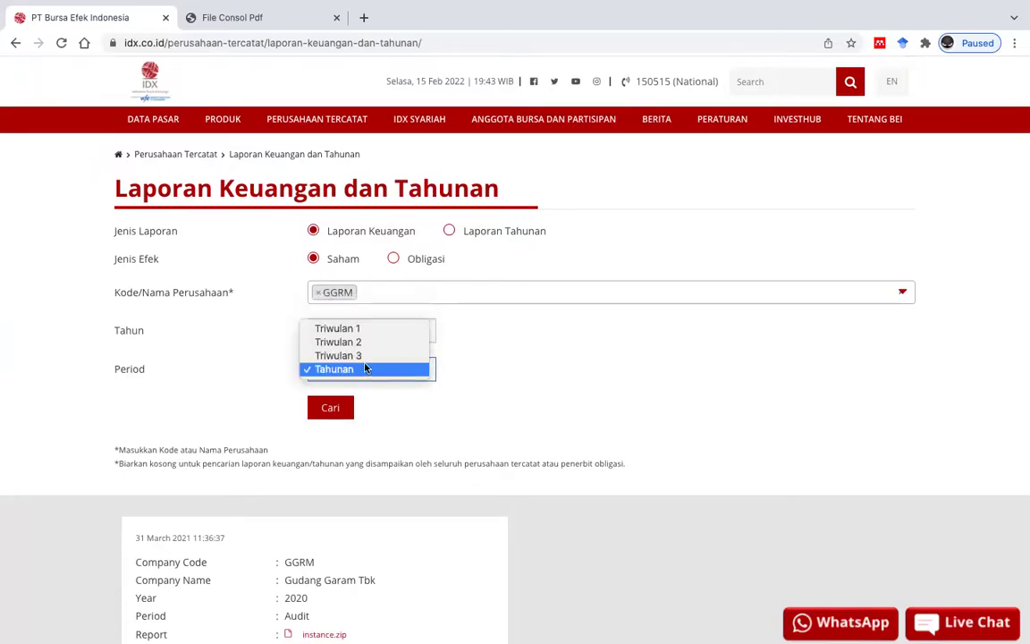
click(357, 355)
click(338, 408)
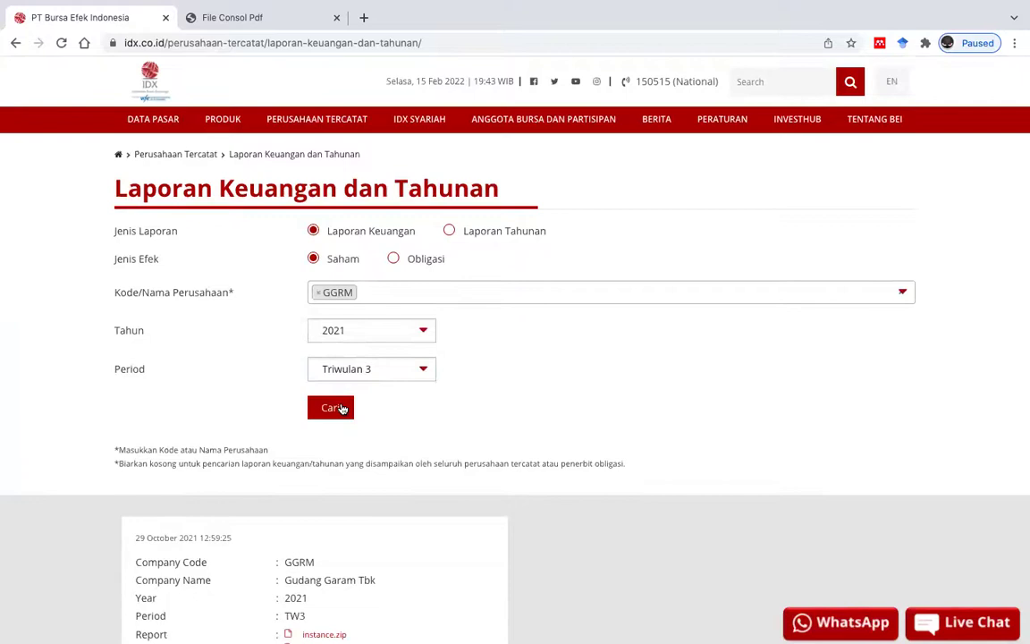
Step: Open FinancialStatement-2021-III-GGRM.pdf in a new tab, inspect its general information page, and close that tab
scroll(340, 408, down, 5)
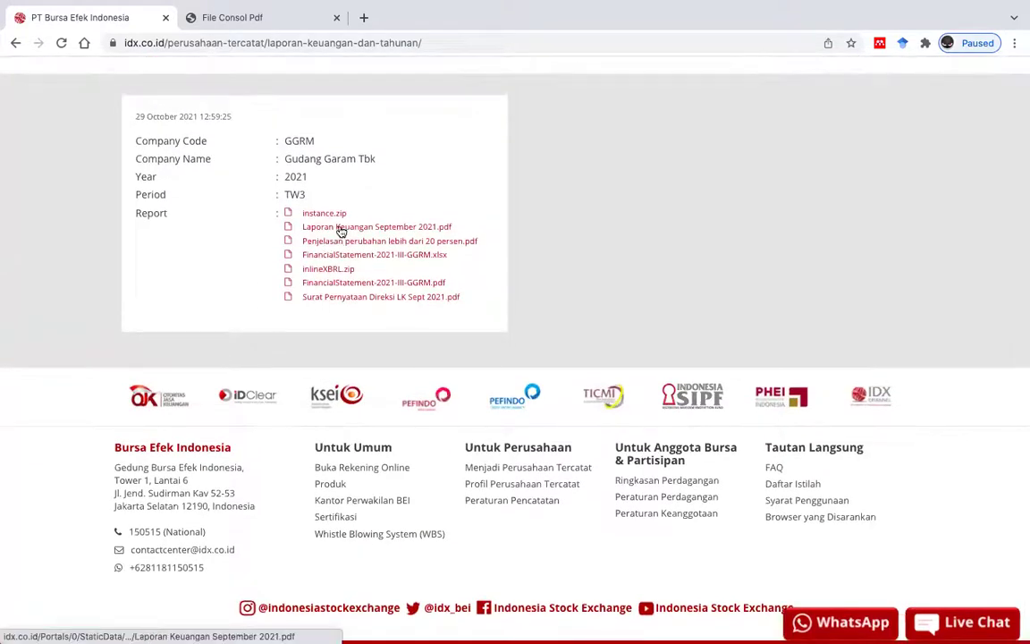
right_click(393, 286)
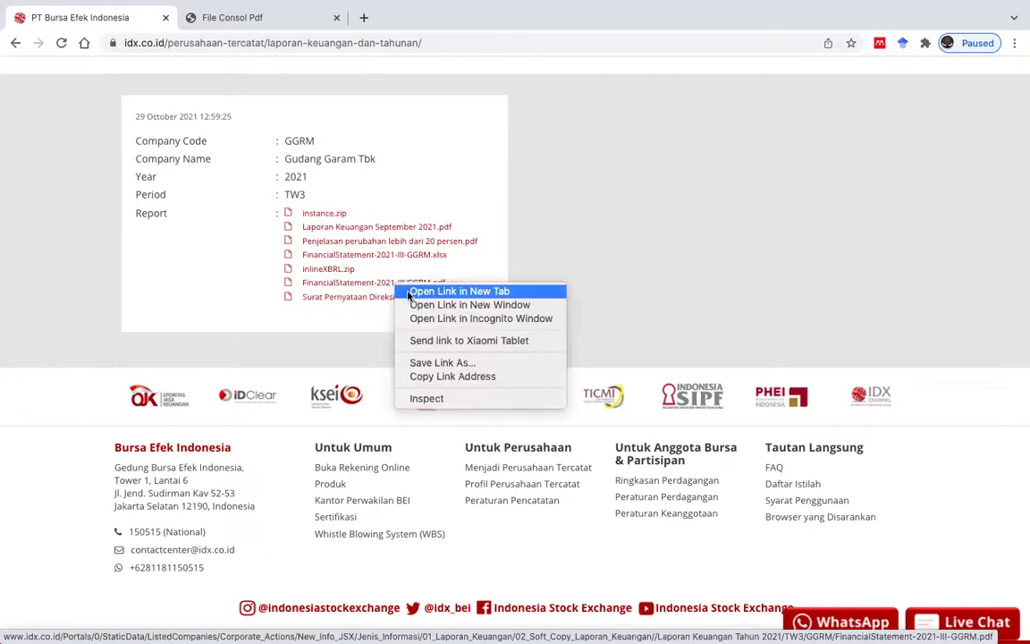
click(410, 293)
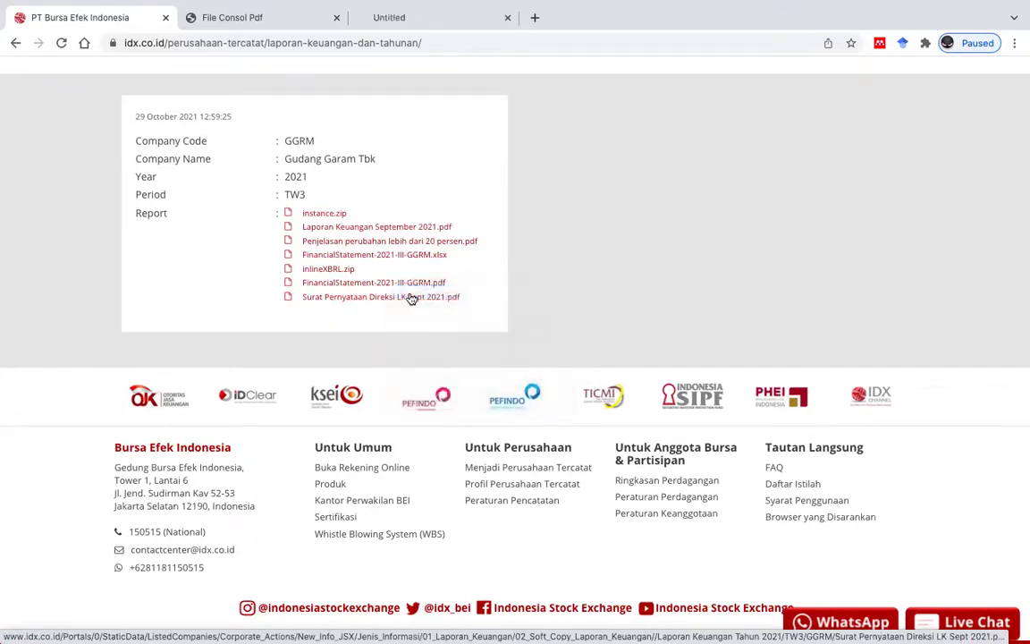
click(393, 25)
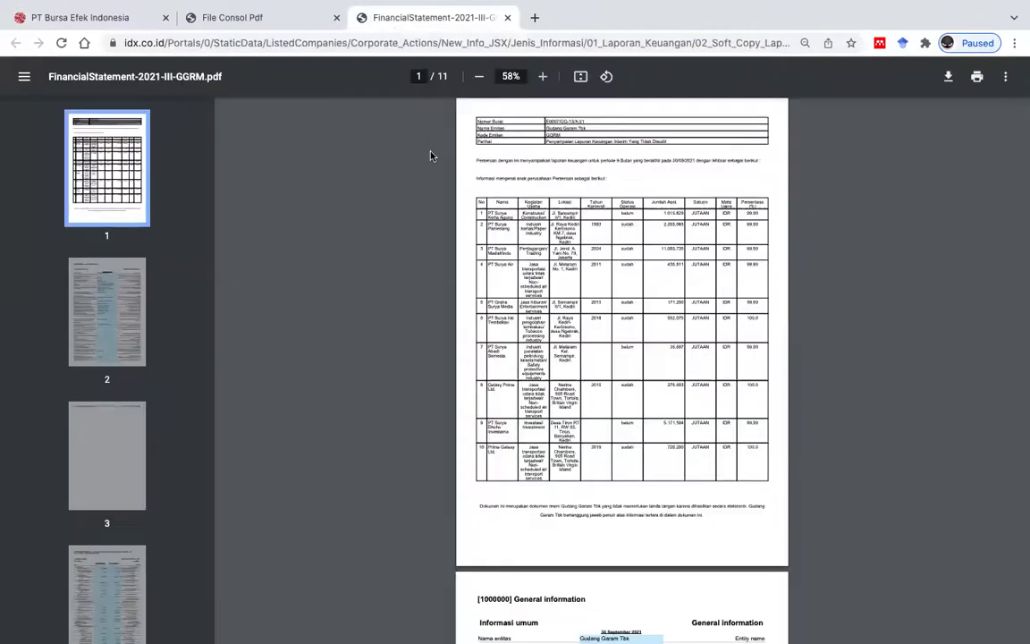
scroll(430, 179, up, 5)
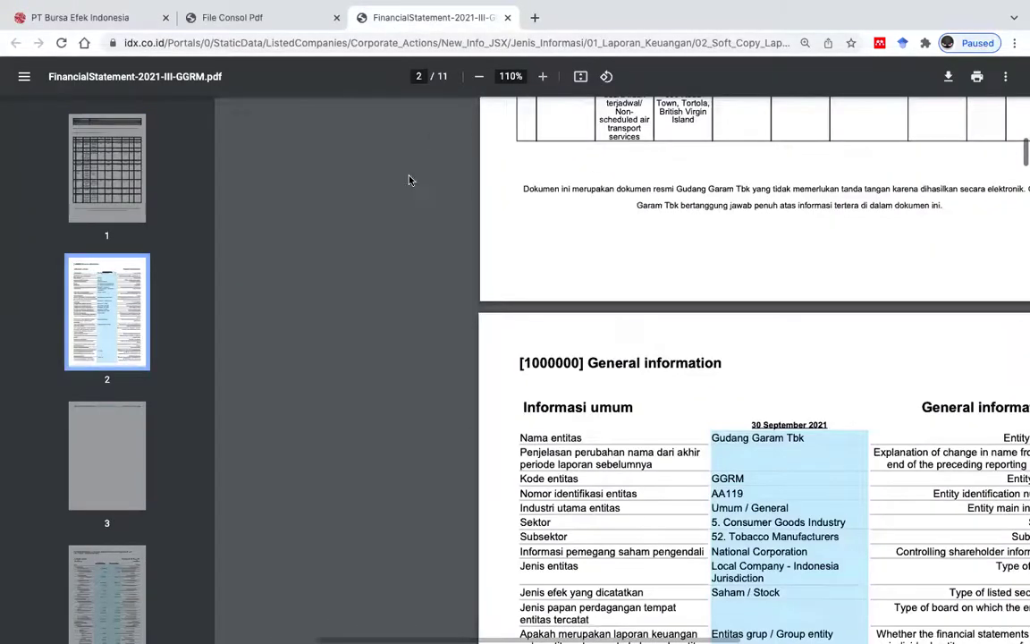
scroll(409, 179, down, 3)
scroll(580, 242, right, 4)
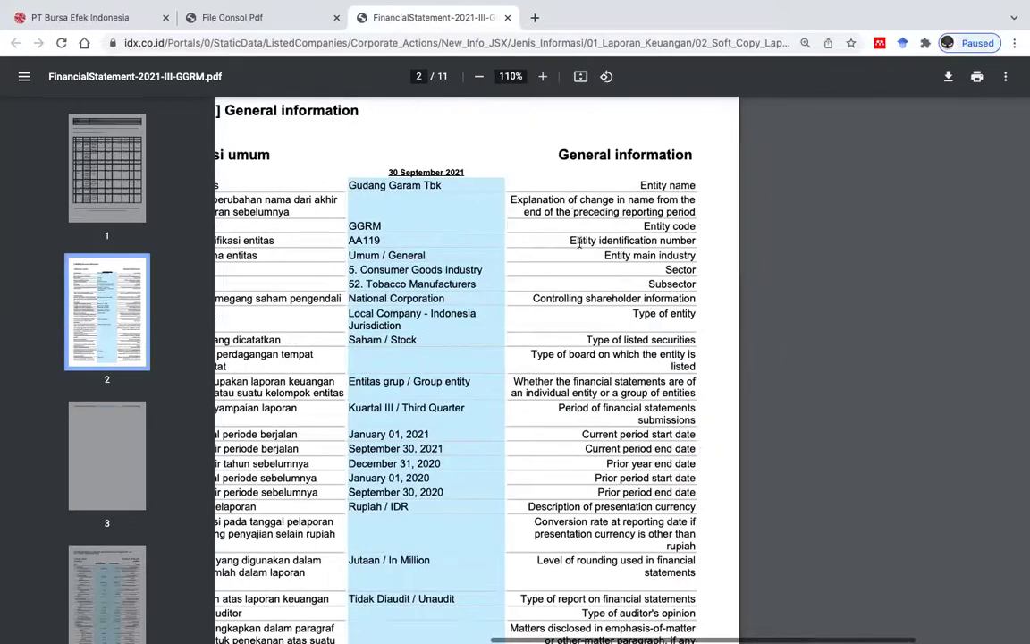
scroll(579, 242, left, 4)
middle_click(450, 18)
Step: From the IDX search results, open Laporan Keuangan September 2021.pdf in a new tab and bring it to view
scroll(556, 268, down, 1)
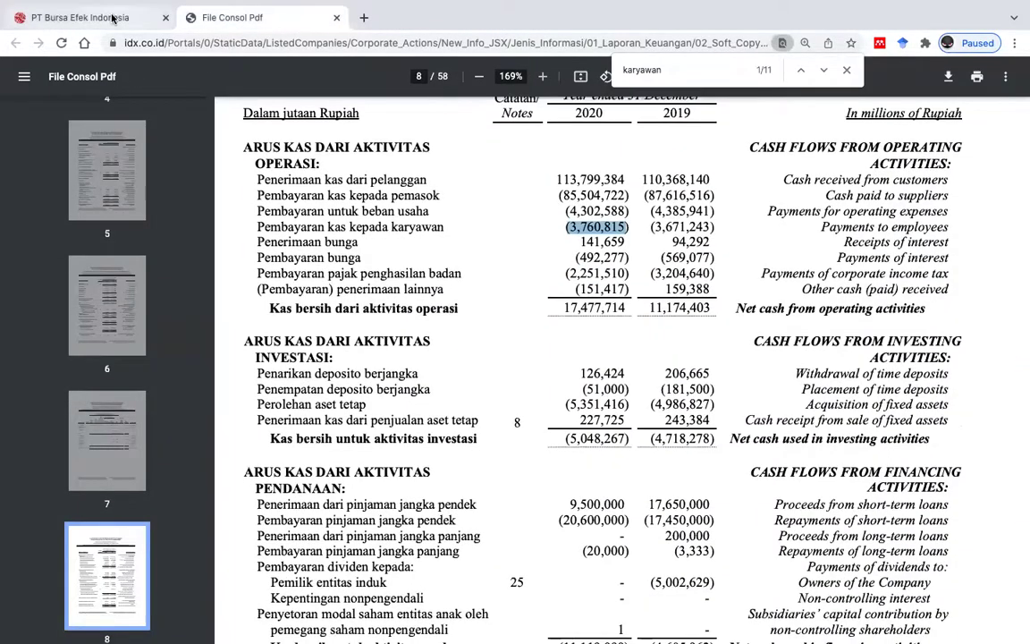
click(113, 18)
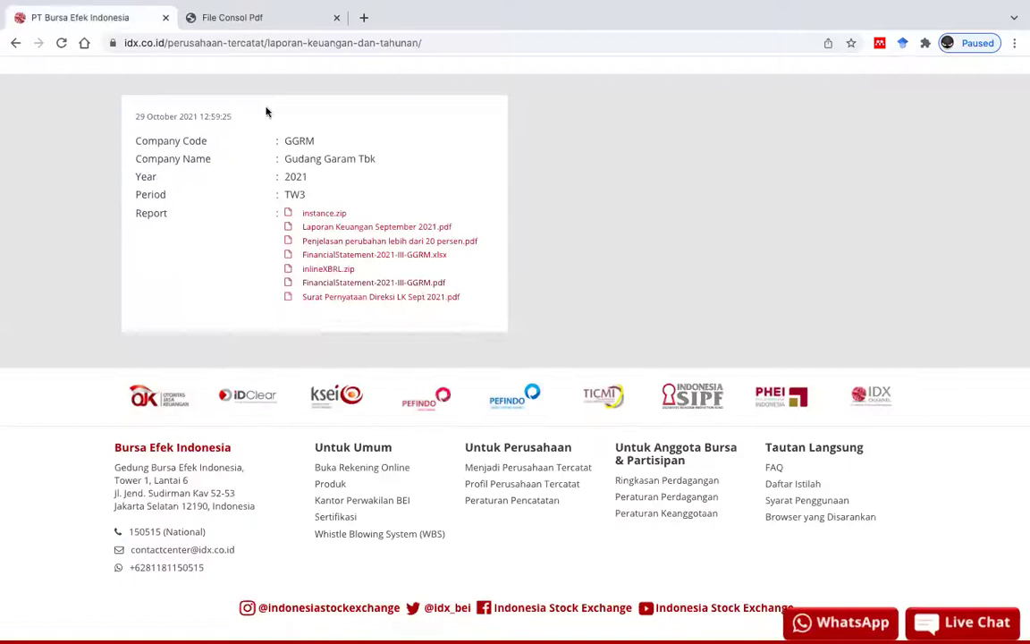
right_click(393, 231)
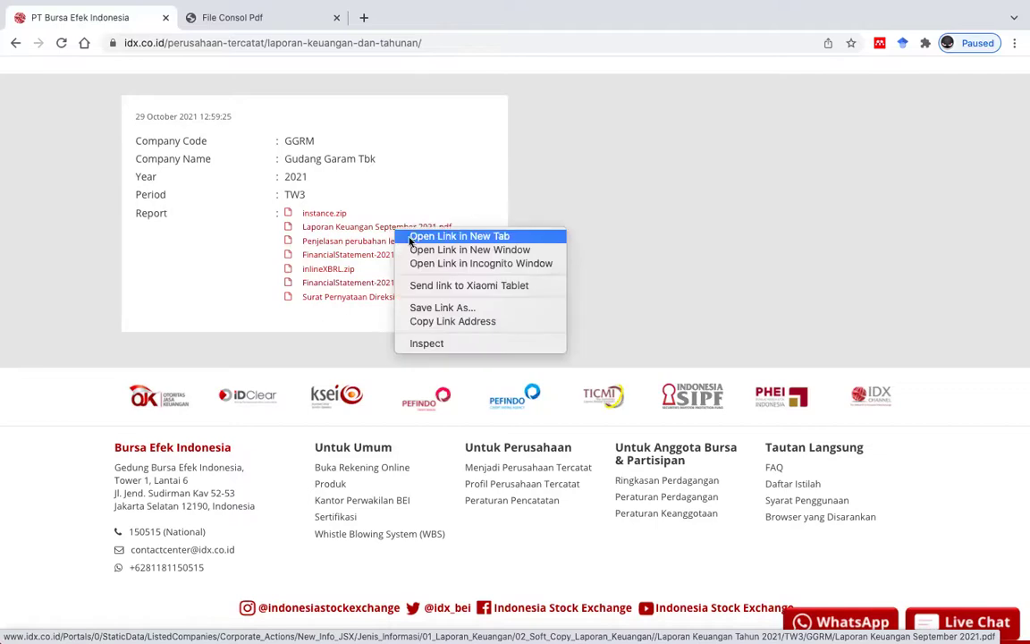
click(420, 235)
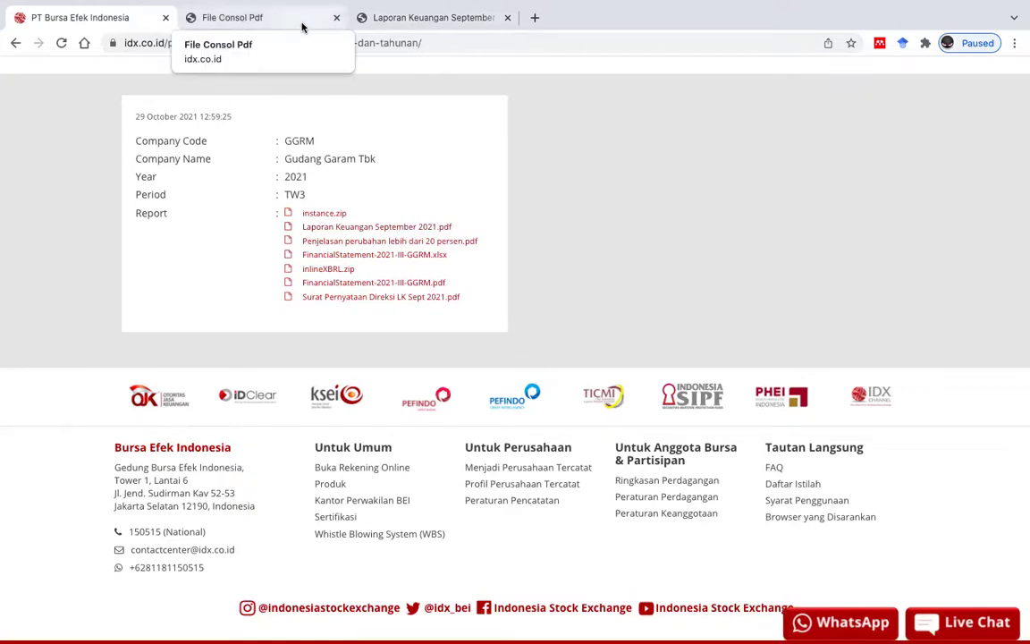
click(417, 22)
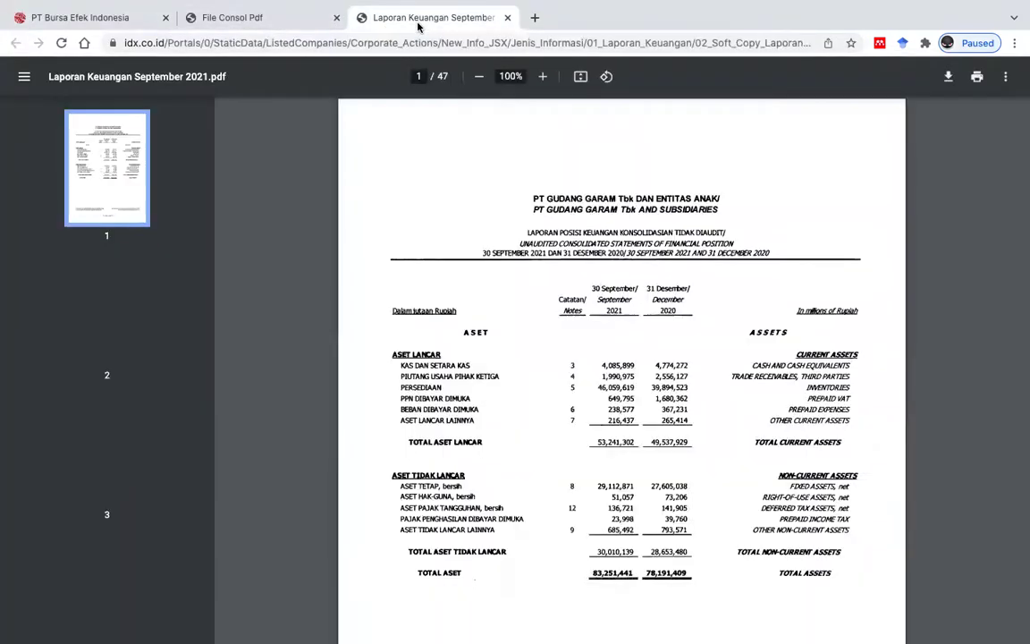
Step: Examine the assets and liabilities pages of the September 2021 report against the columns required in the Excel dataset
scroll(509, 212, down, 3)
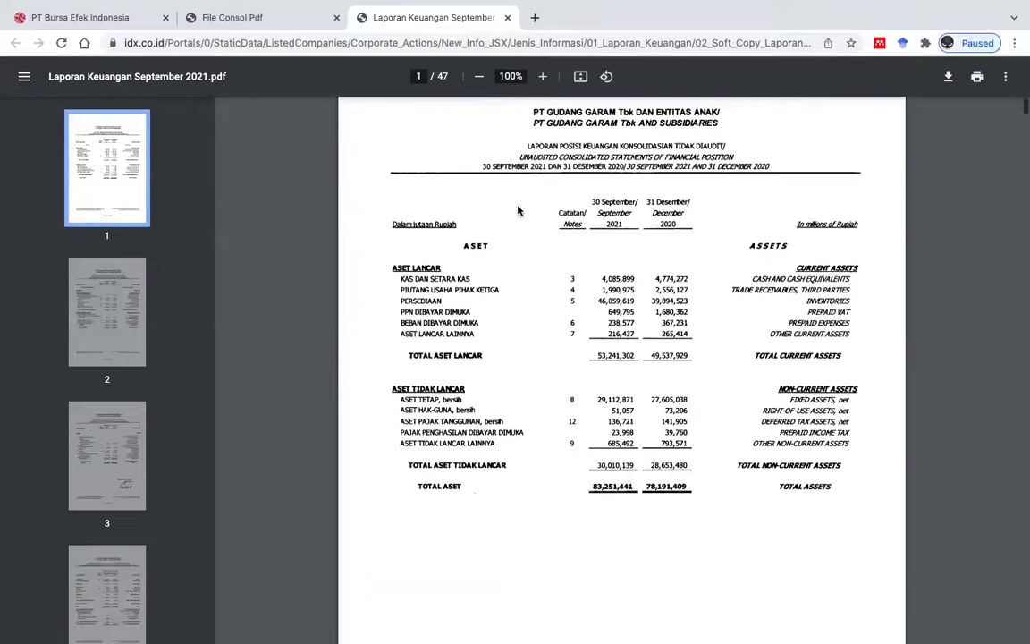
scroll(516, 210, down, 6)
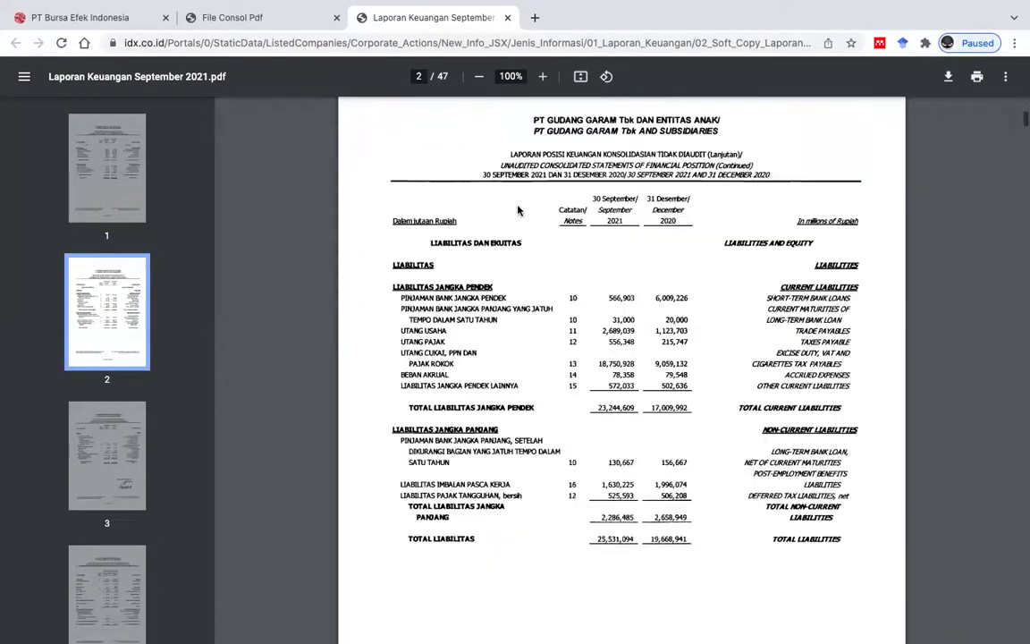
scroll(517, 210, down, 1)
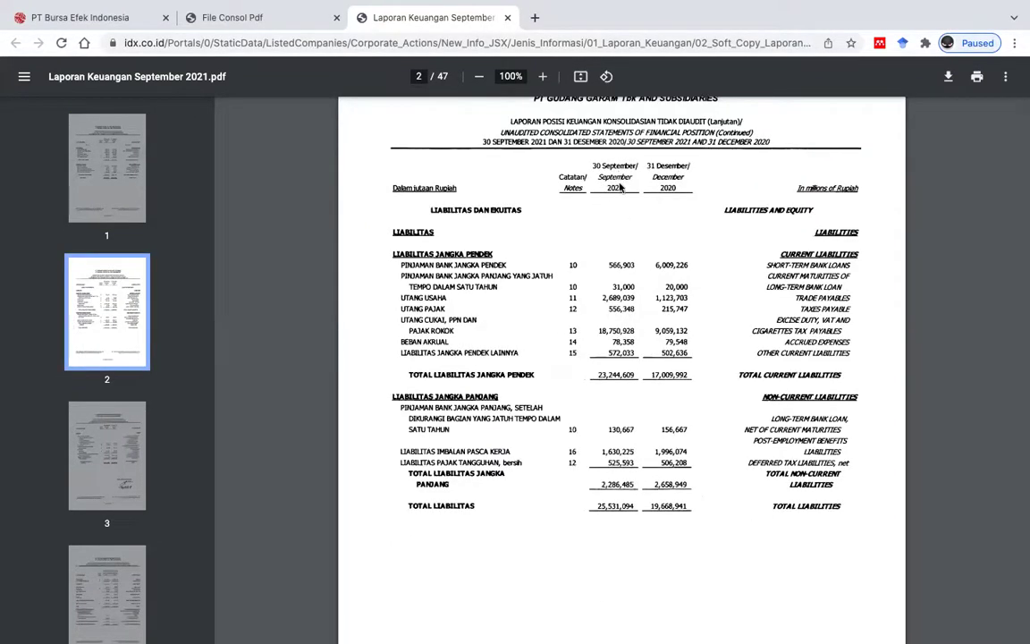
scroll(629, 194, down, 3)
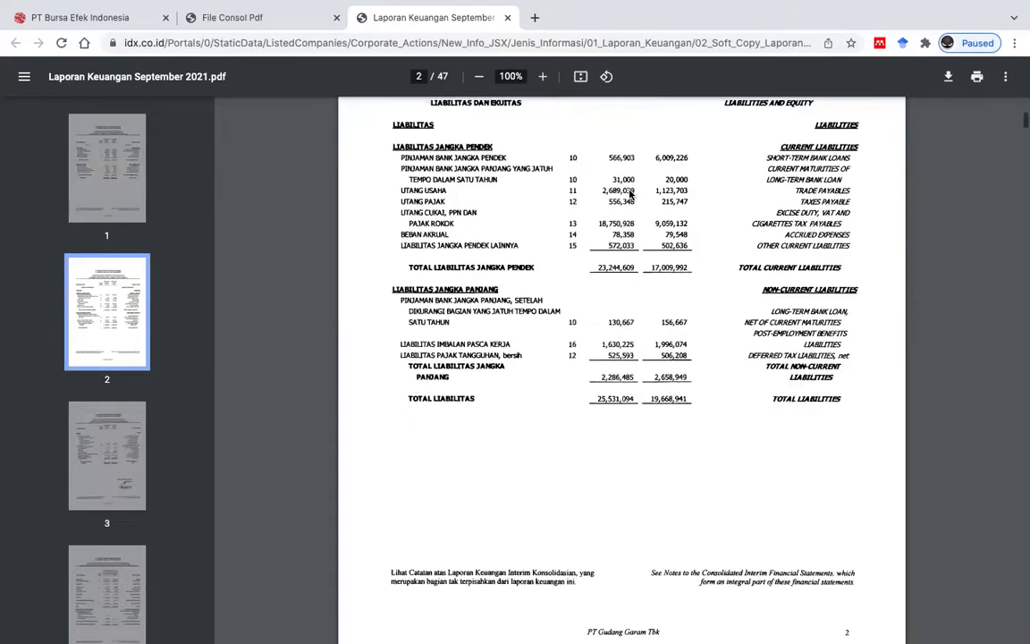
key(ctrl+Left)
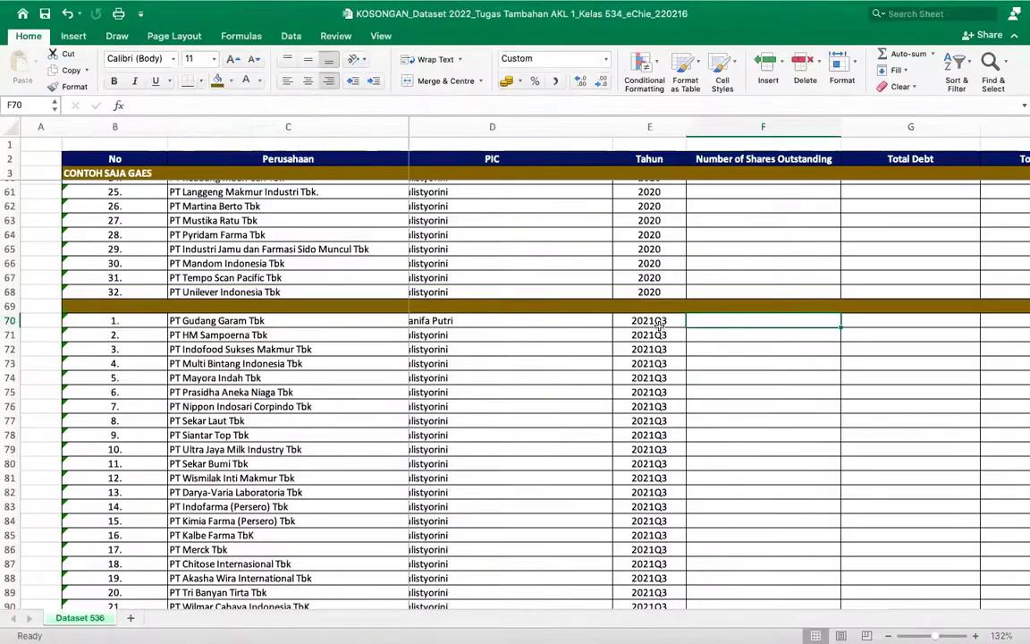
key(ctrl+Right)
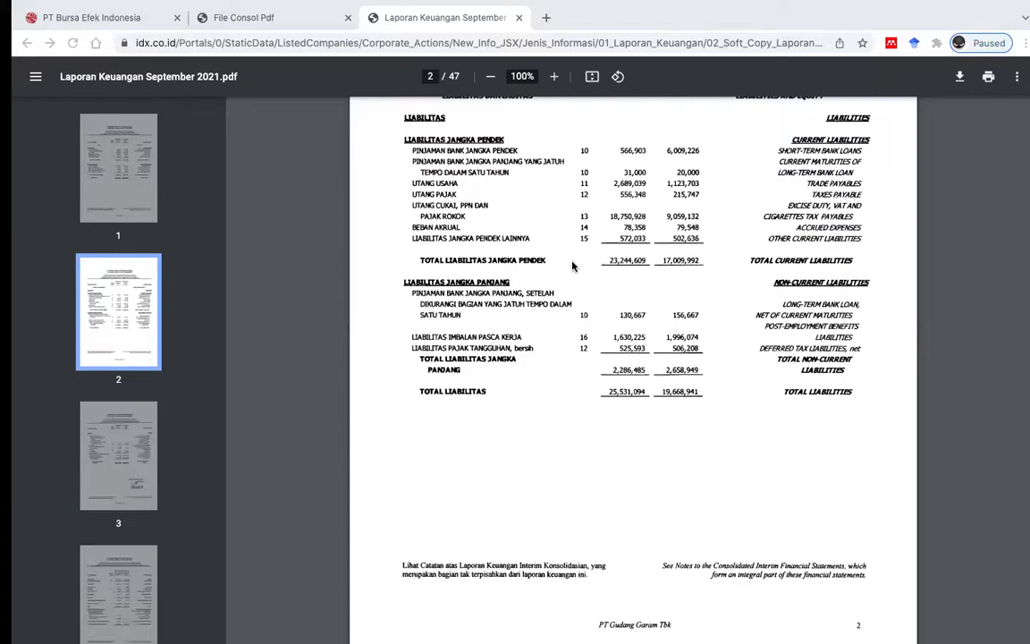
scroll(572, 264, up, 5)
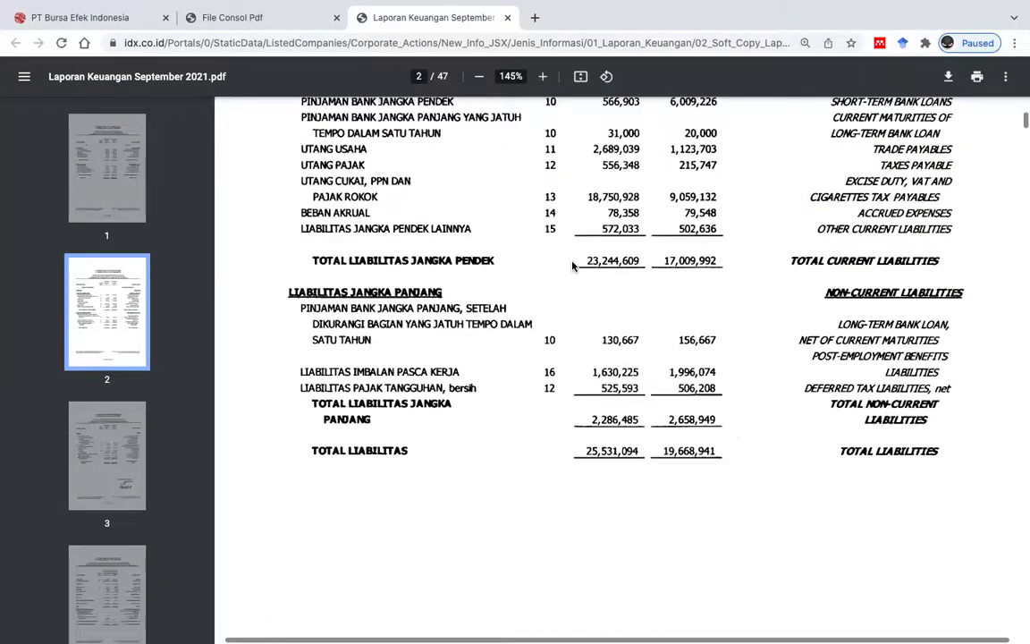
scroll(572, 265, up, 2)
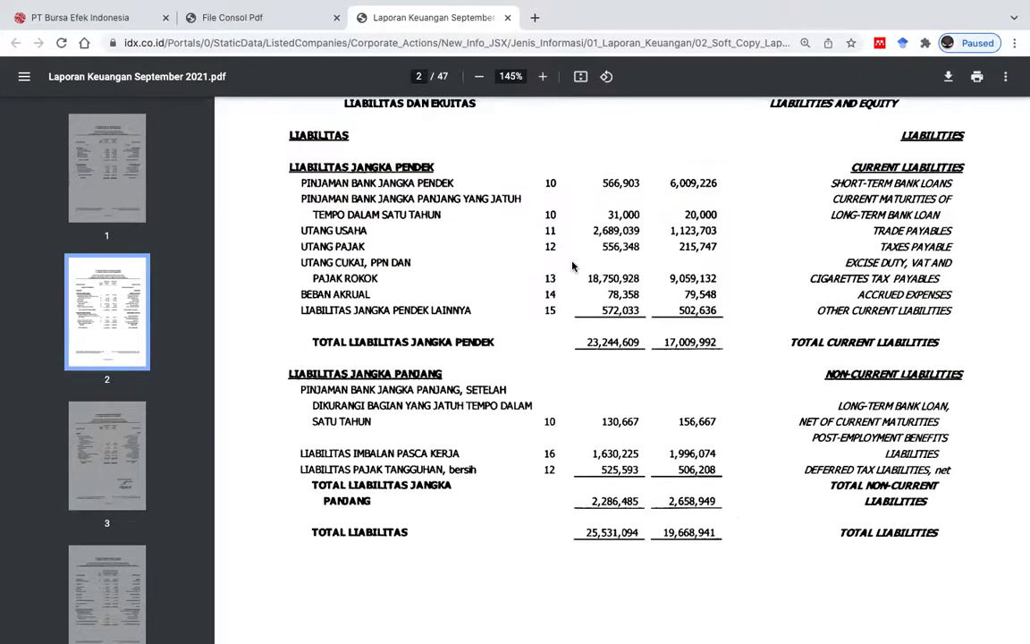
scroll(573, 265, up, 1)
key(ctrl+Left)
key(ctrl+Right)
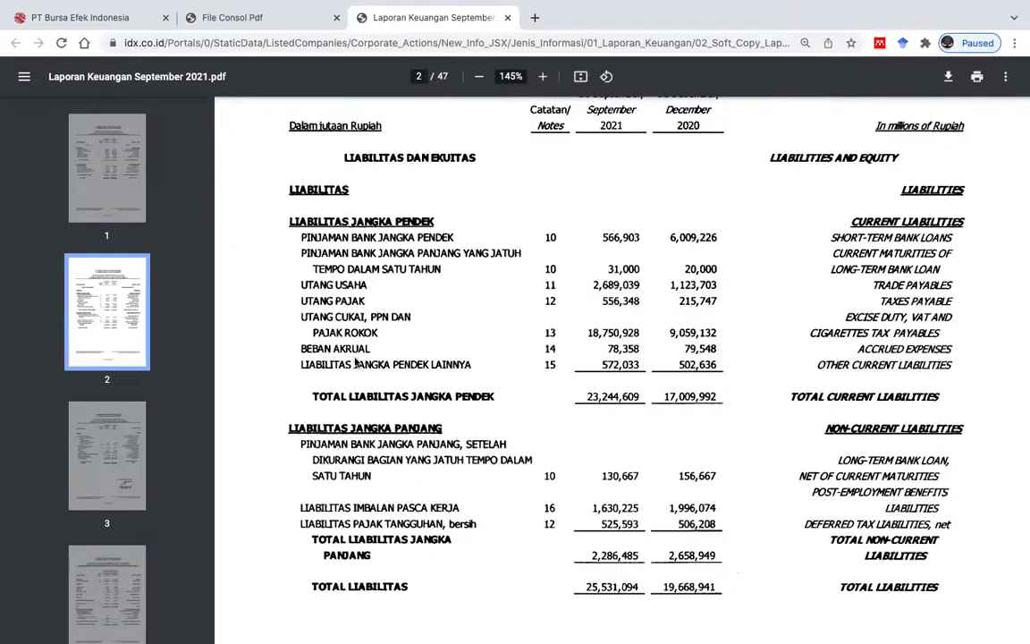
scroll(355, 360, down, 10)
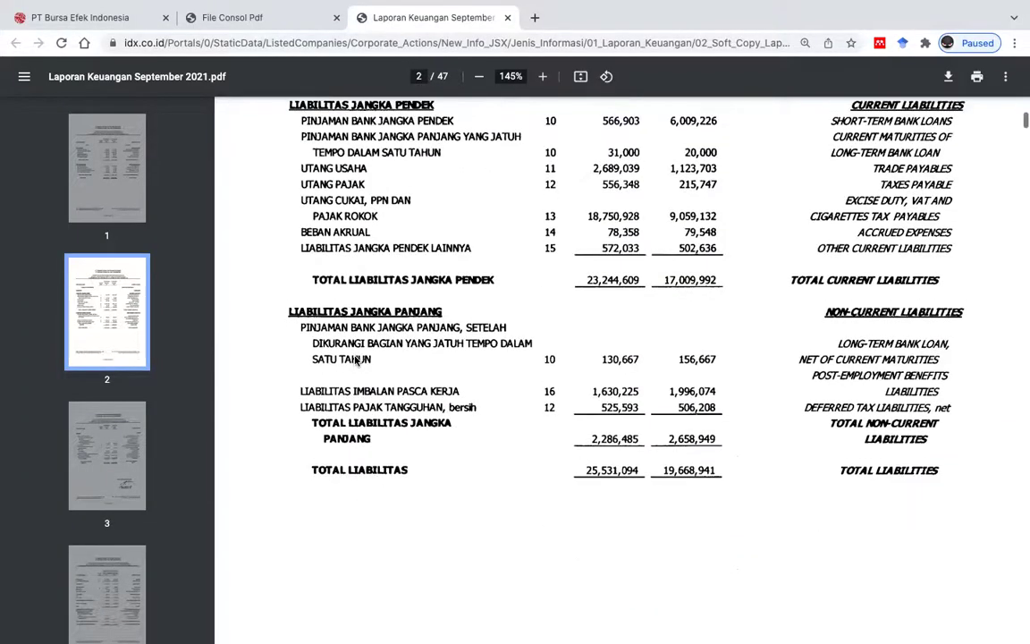
scroll(355, 360, down, 8)
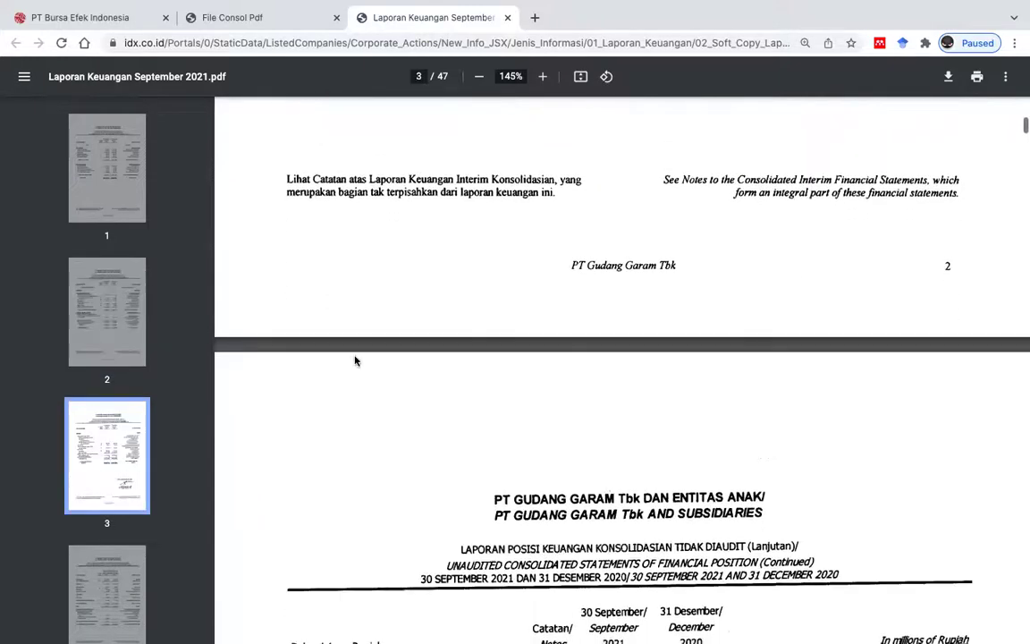
scroll(355, 361, down, 6)
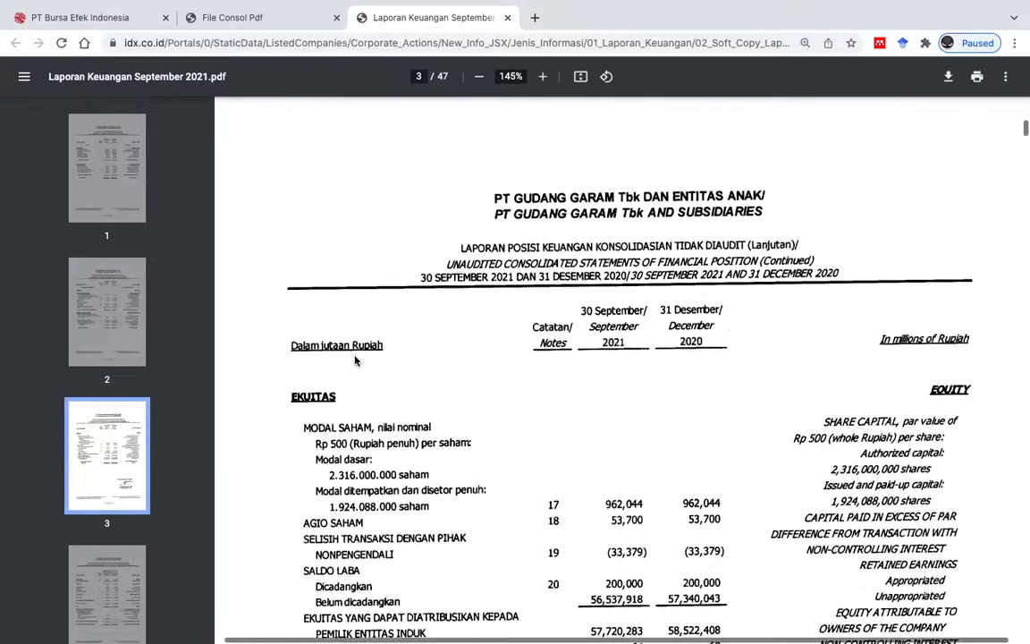
scroll(355, 360, down, 1)
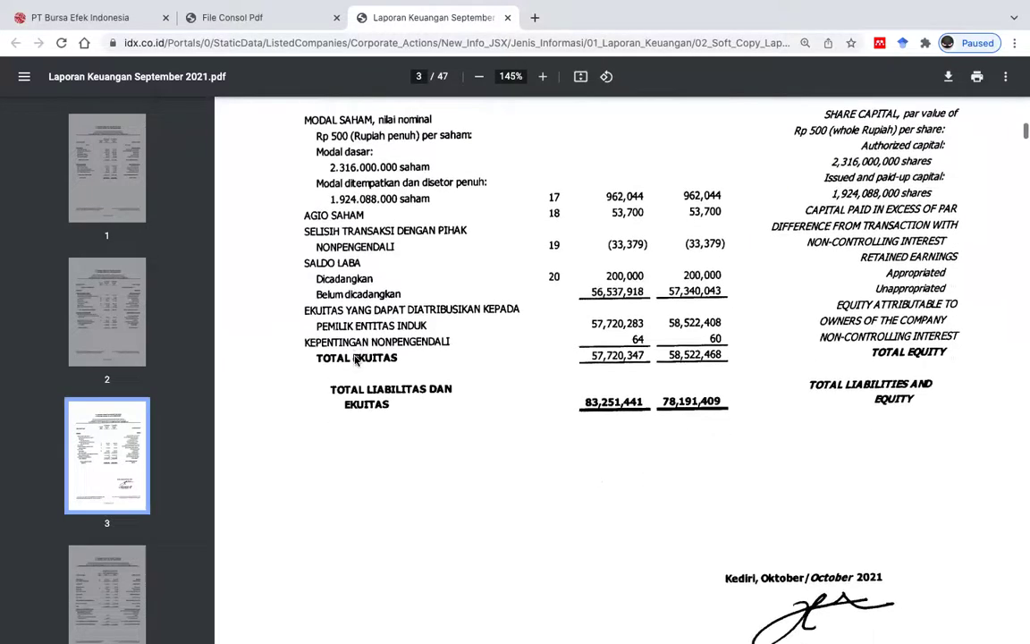
scroll(355, 360, up, 2)
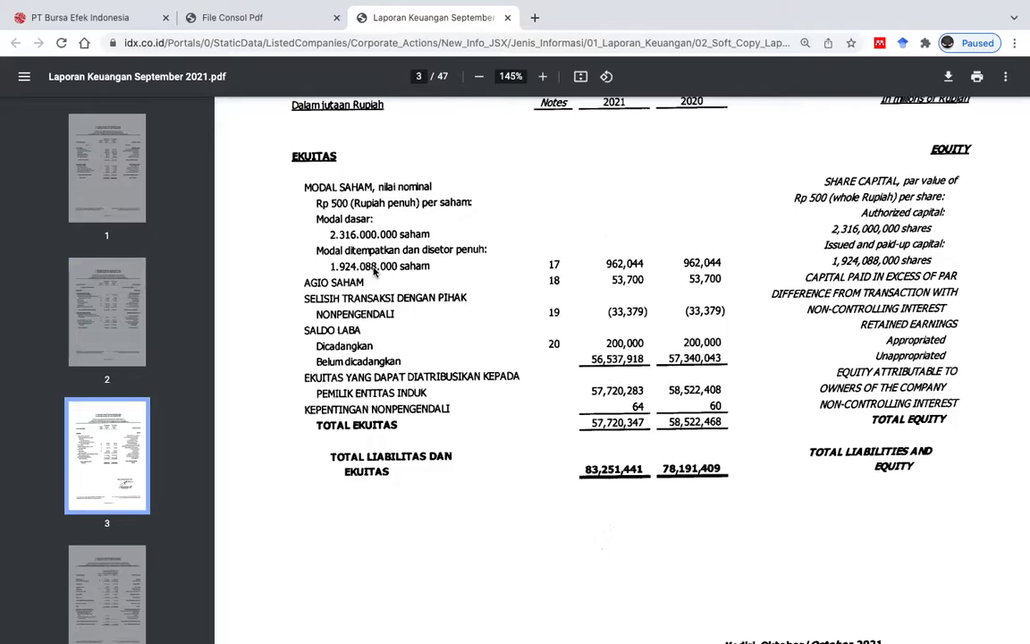
key(ctrl+Left)
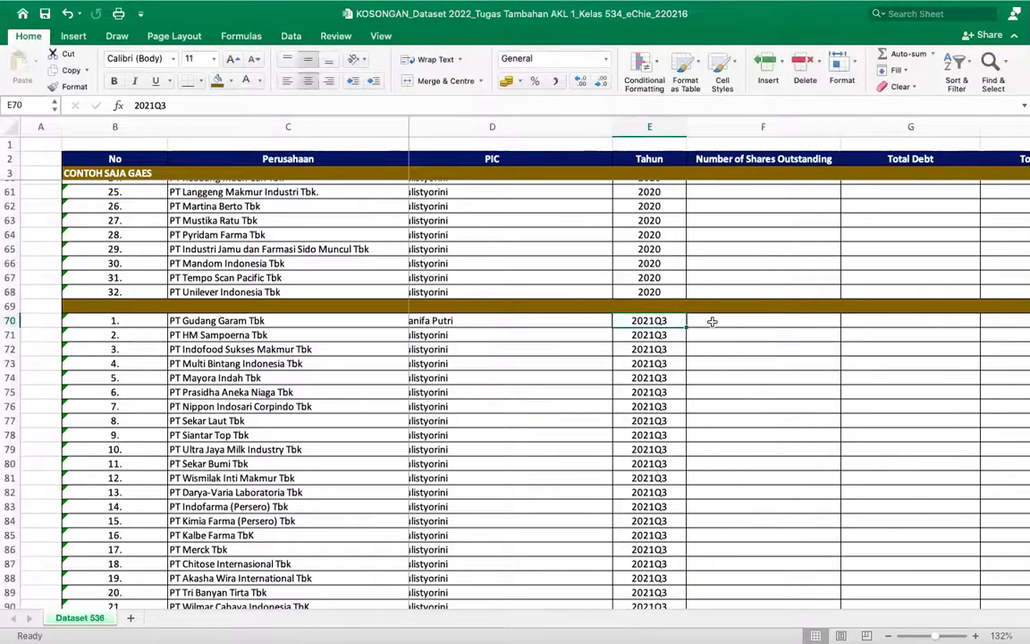
click(713, 321)
text(1,924,088,)
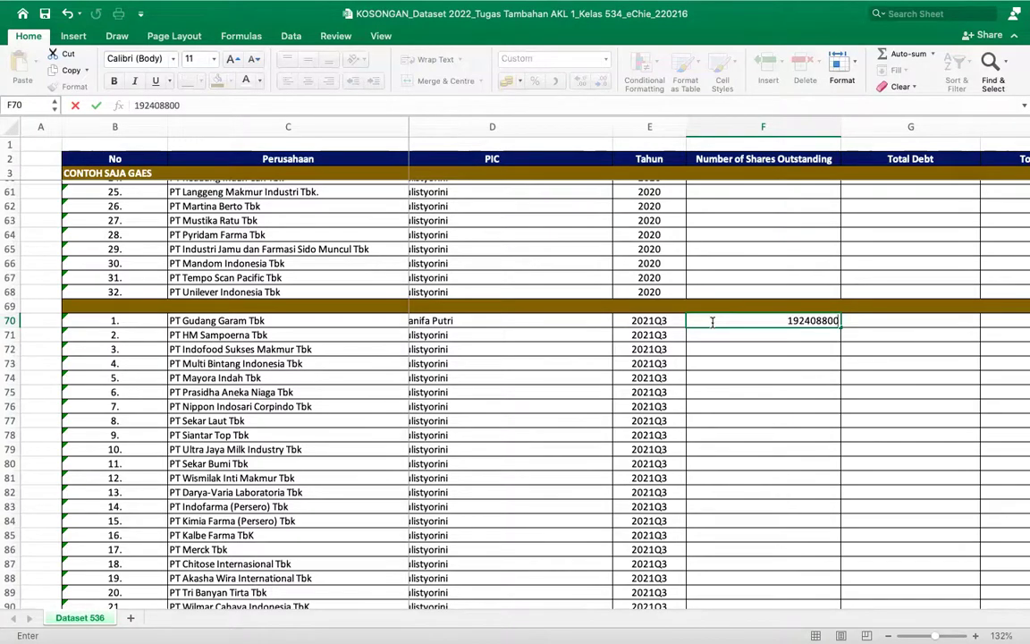
text(000)
key(Return)
key(ctrl+Right)
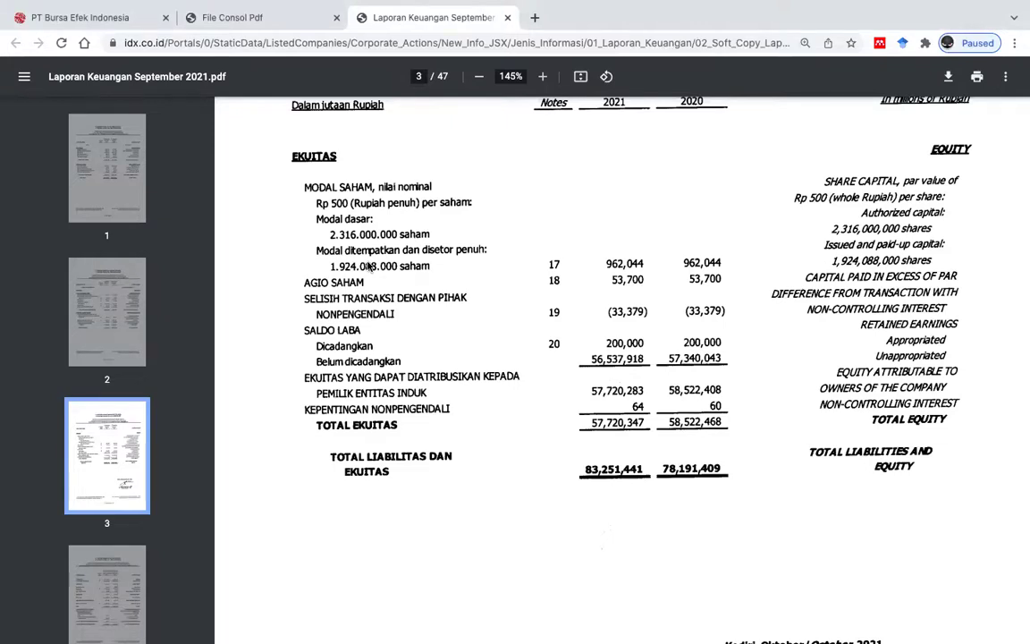
key(ctrl+Left)
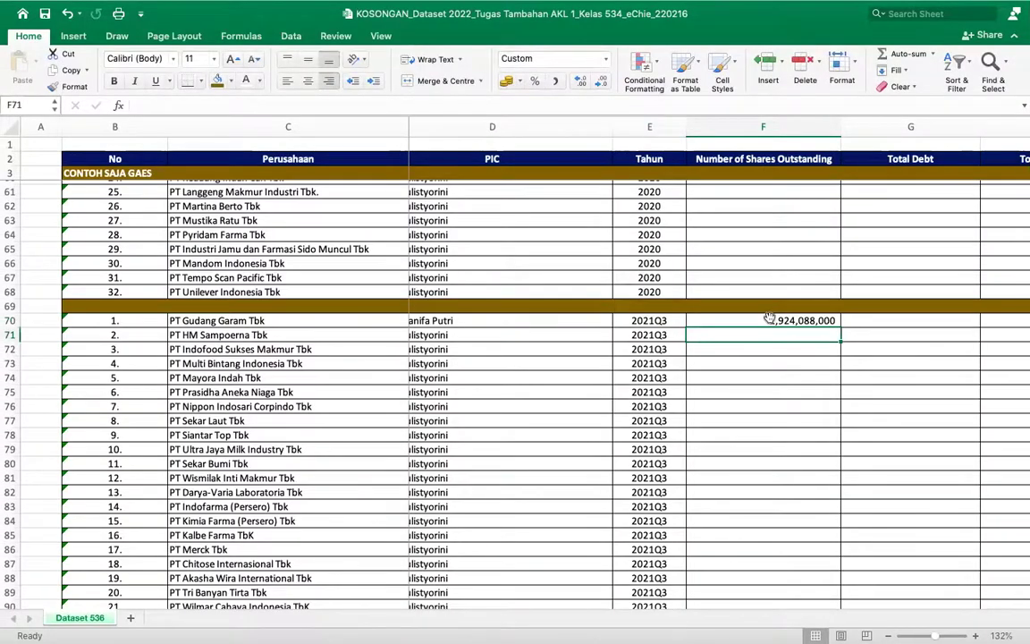
key(Up)
Step: Find the September 2021 total liabilities in the PDF and enter =25531094*1000000 as PT Gudang Garam's 2021Q3 Total Debt in Excel cell G70
click(881, 318)
key(ctrl+Right)
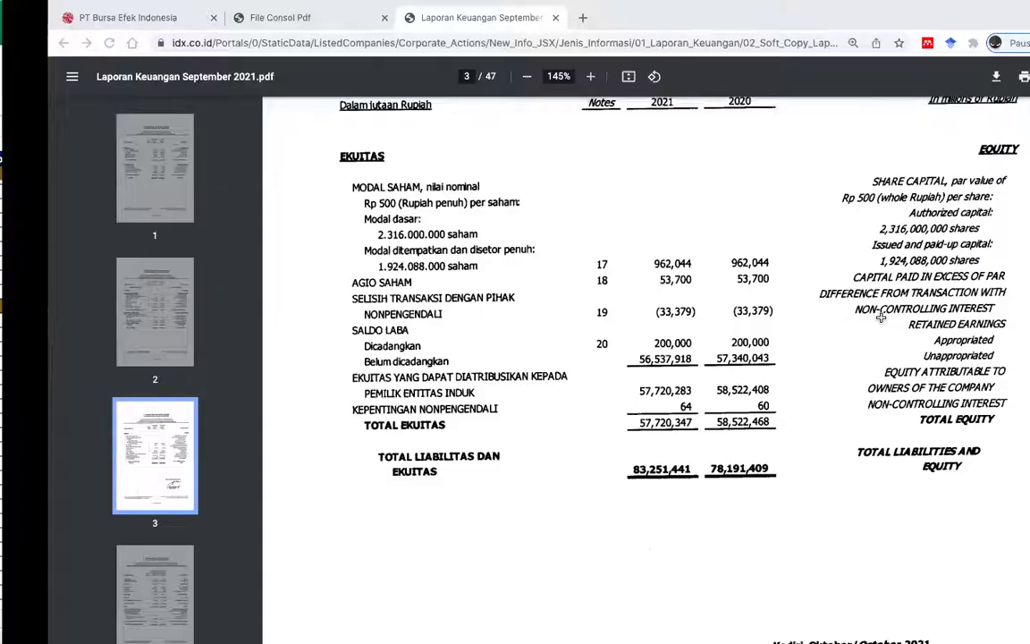
scroll(592, 334, up, 6)
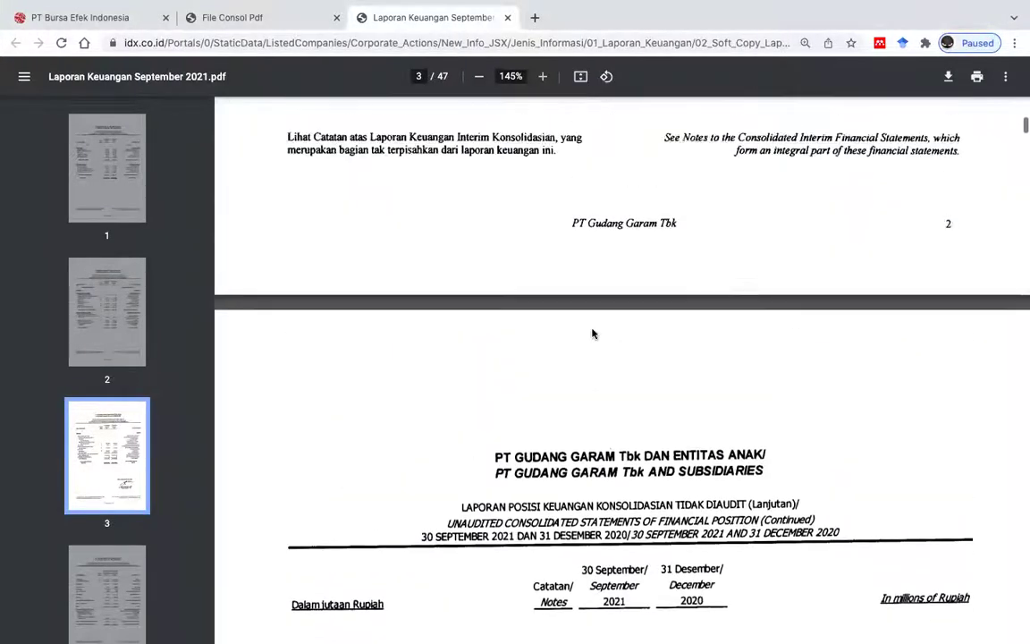
scroll(591, 334, up, 5)
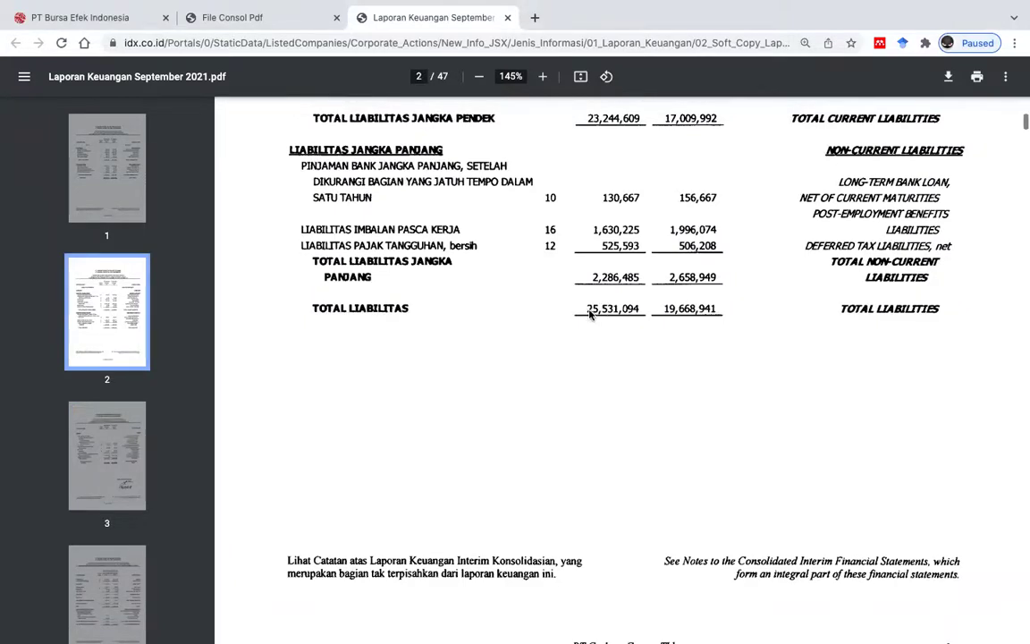
scroll(589, 313, up, 1)
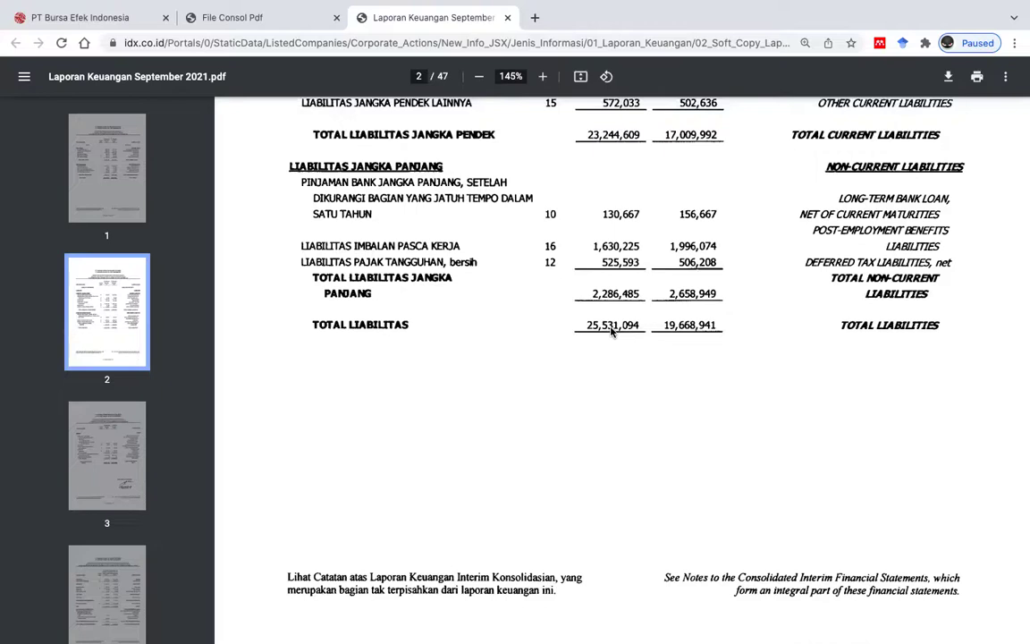
scroll(611, 331, up, 4)
scroll(612, 331, down, 4)
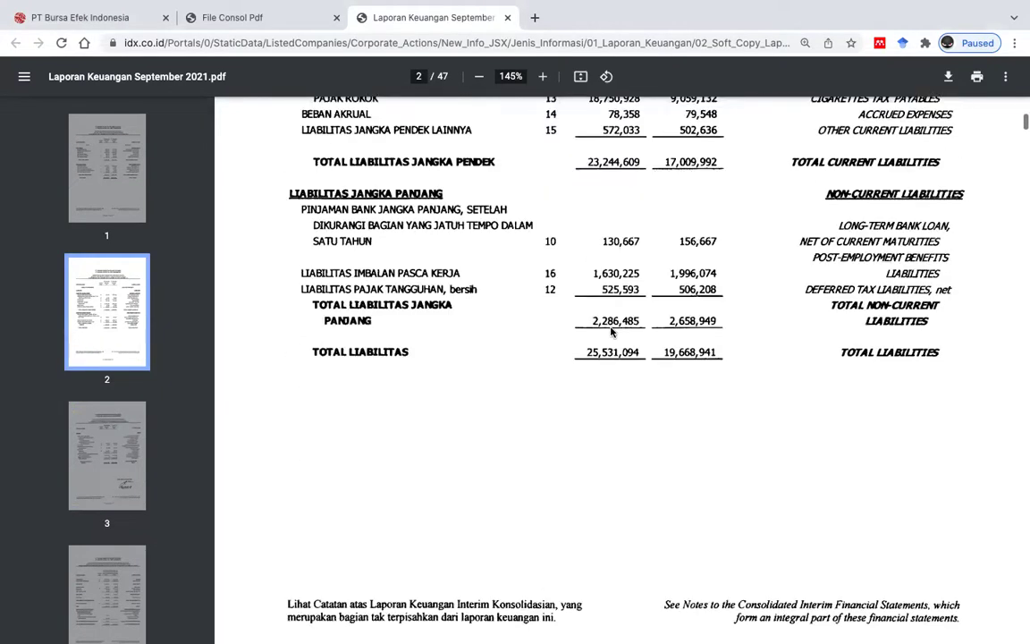
key(super+Tab)
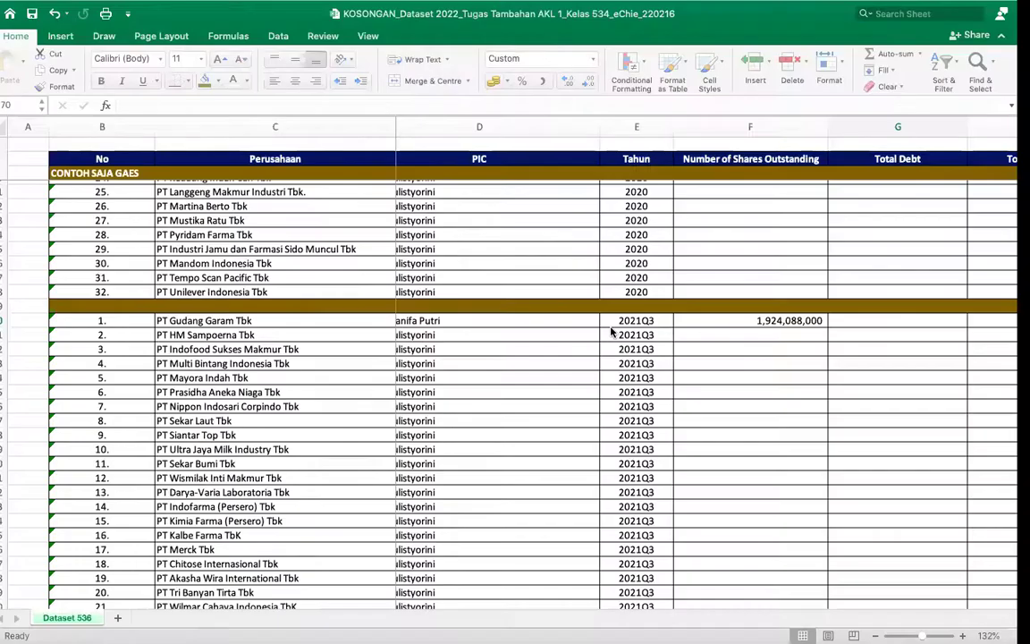
text(25531094*1000000)
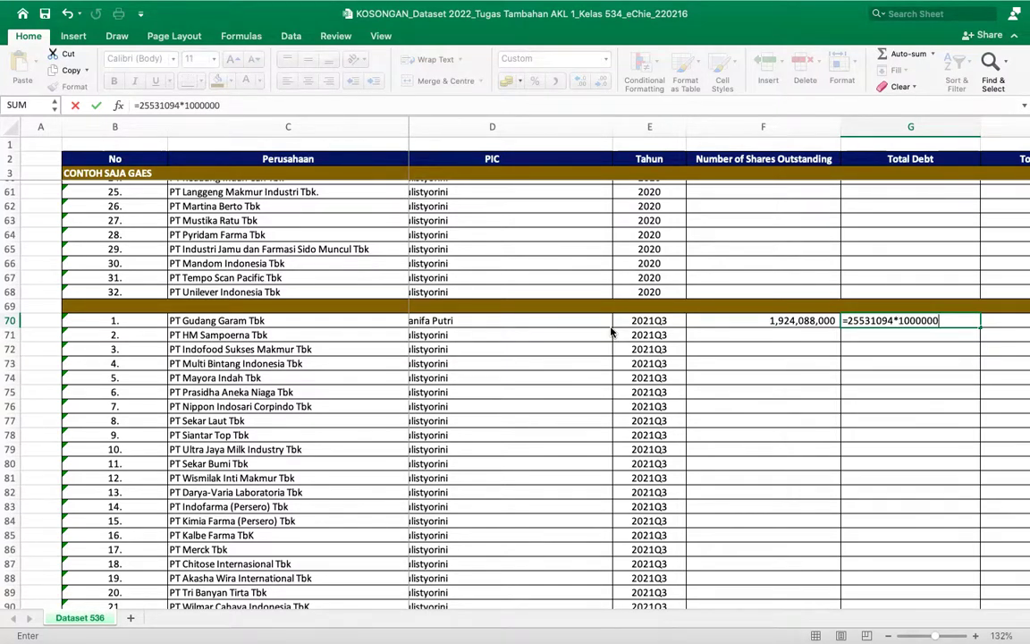
key(Return)
key(Up)
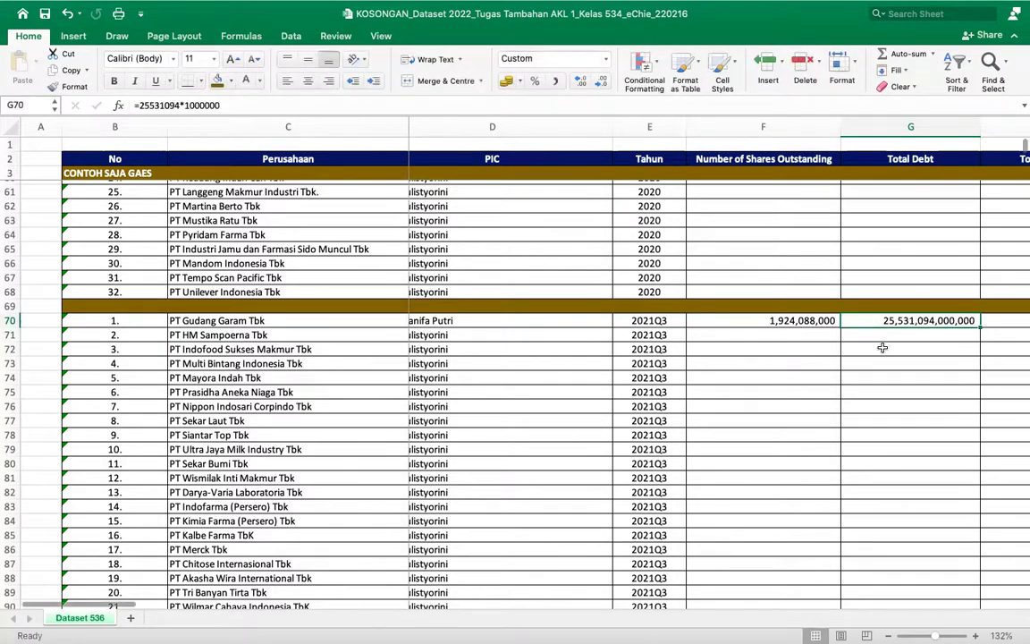
Step: Compare the 2021Q3 Total Debt entry with PT Gudang Garam's 2020 row and the total liabilities line in the PDF
scroll(890, 349, right, 2)
scroll(885, 349, up, 4)
scroll(883, 348, up, 5)
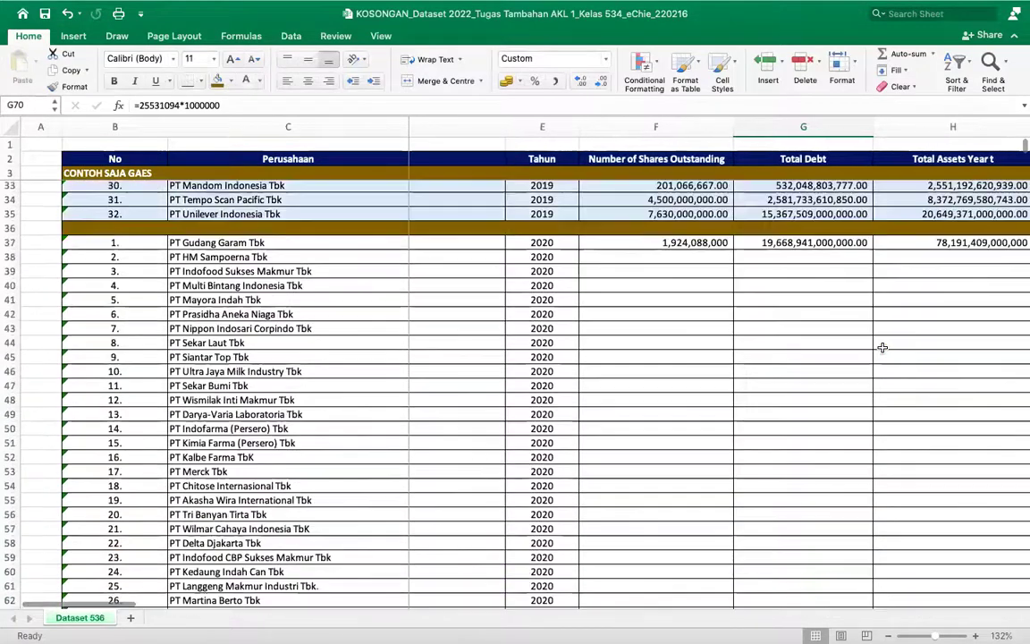
scroll(882, 347, down, 8)
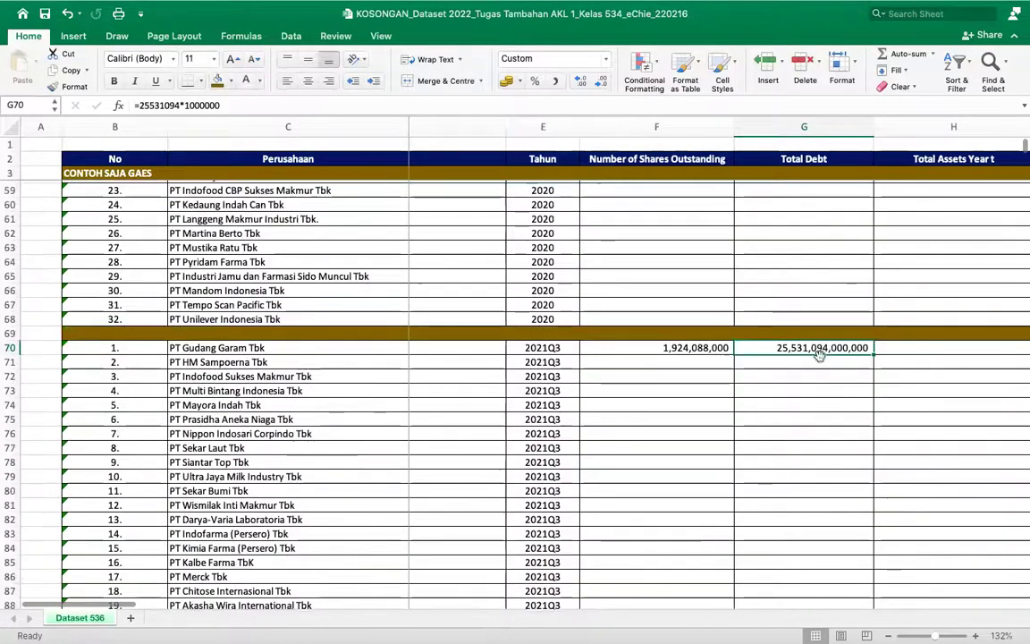
key(super+Tab)
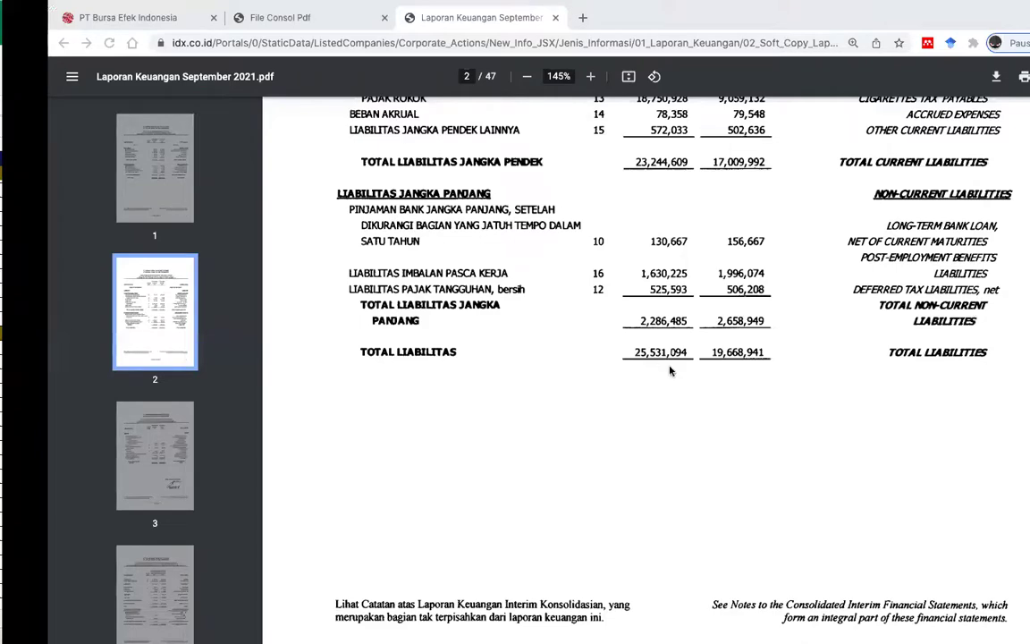
key(super+Tab)
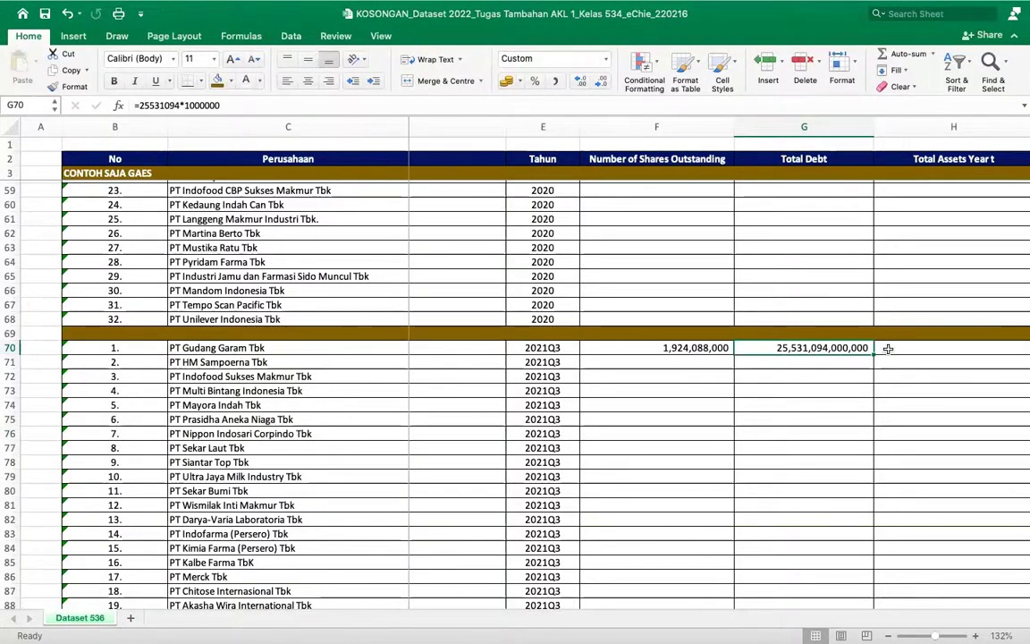
Step: Find the September 2021 total assets in the PDF and enter =83251441*1000000 as 2021Q3 Total Assets Year t in Excel cell H70
key(super+Tab)
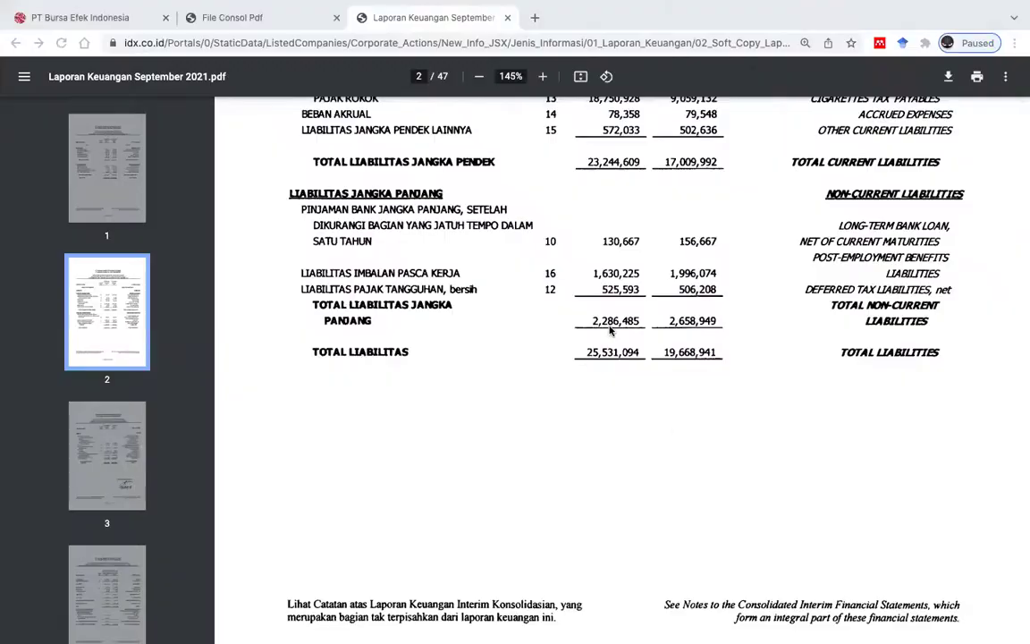
scroll(610, 331, up, 15)
scroll(609, 333, up, 5)
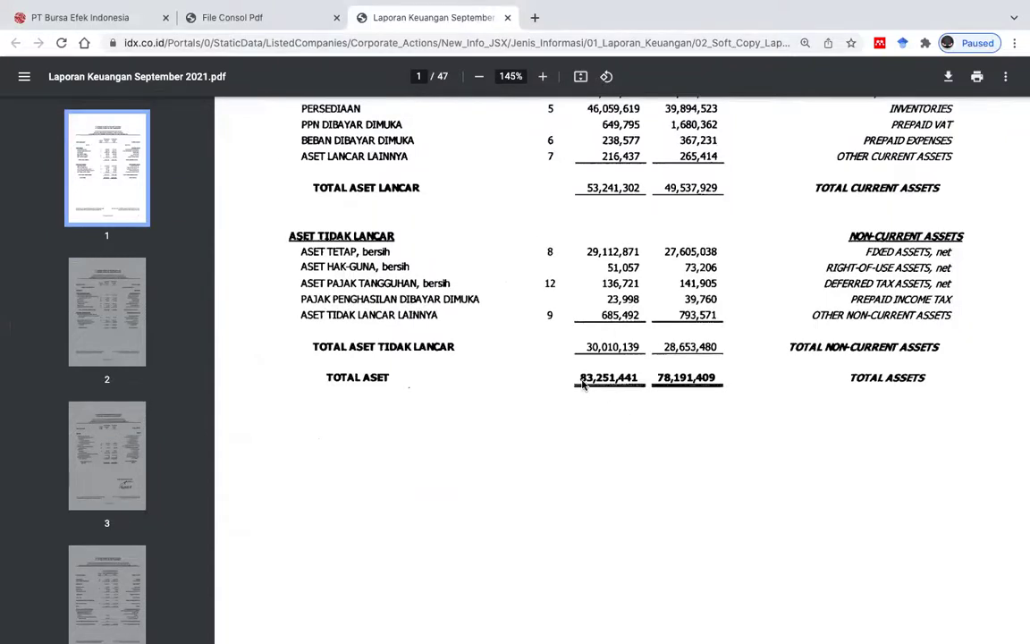
key(ctrl+Left)
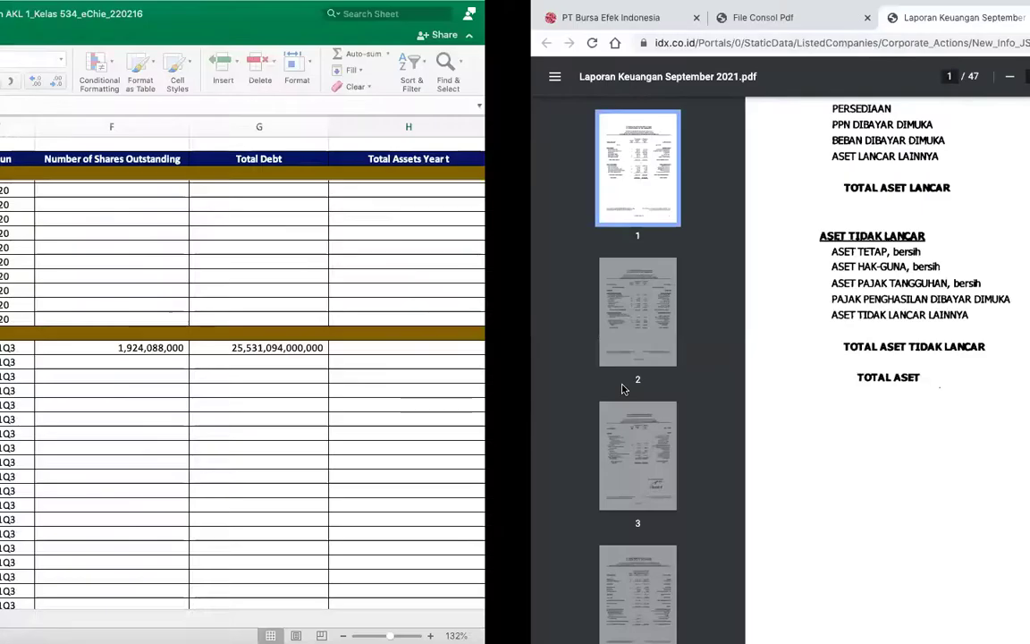
text(=8)
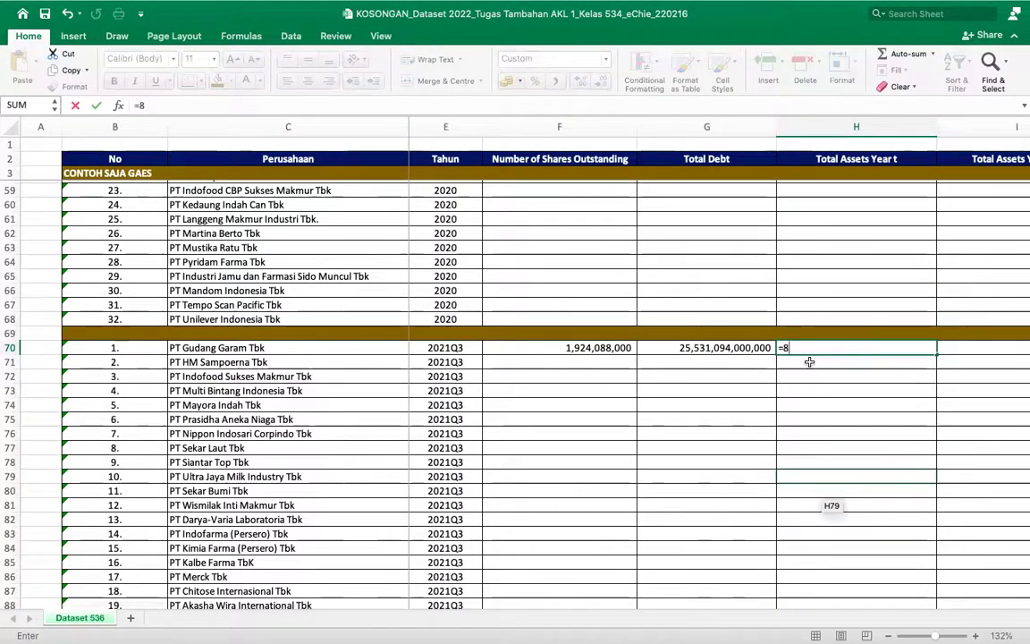
key(ctrl+Right)
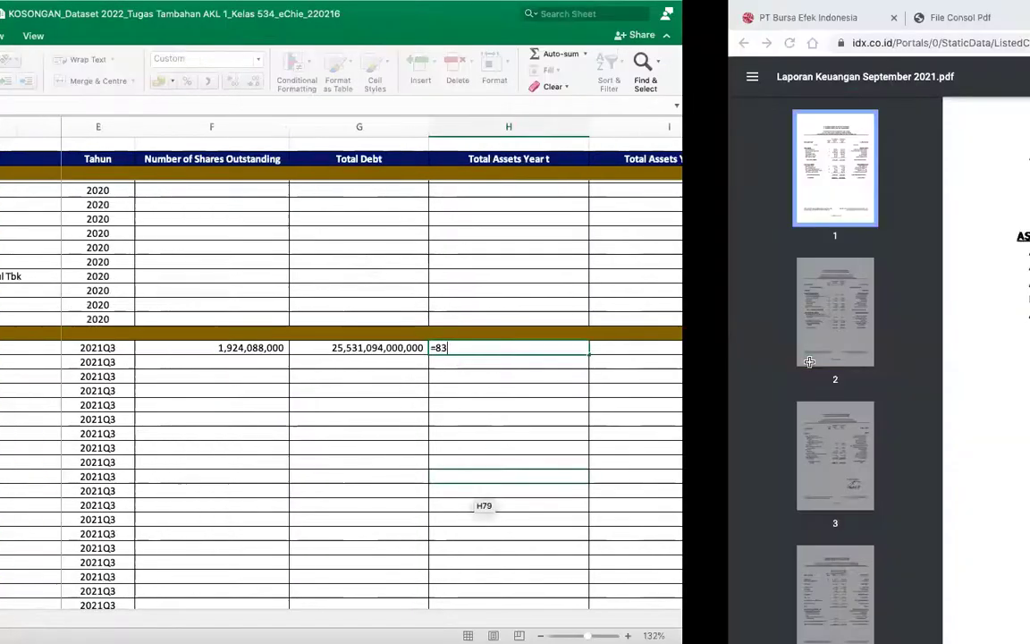
key(ctrl+Left)
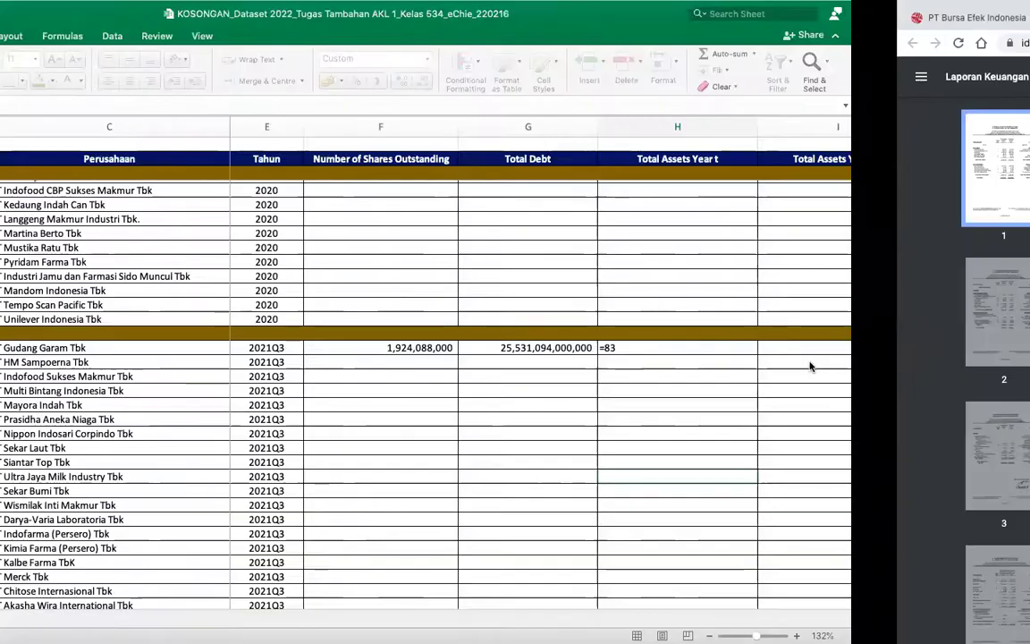
text(3251441*)
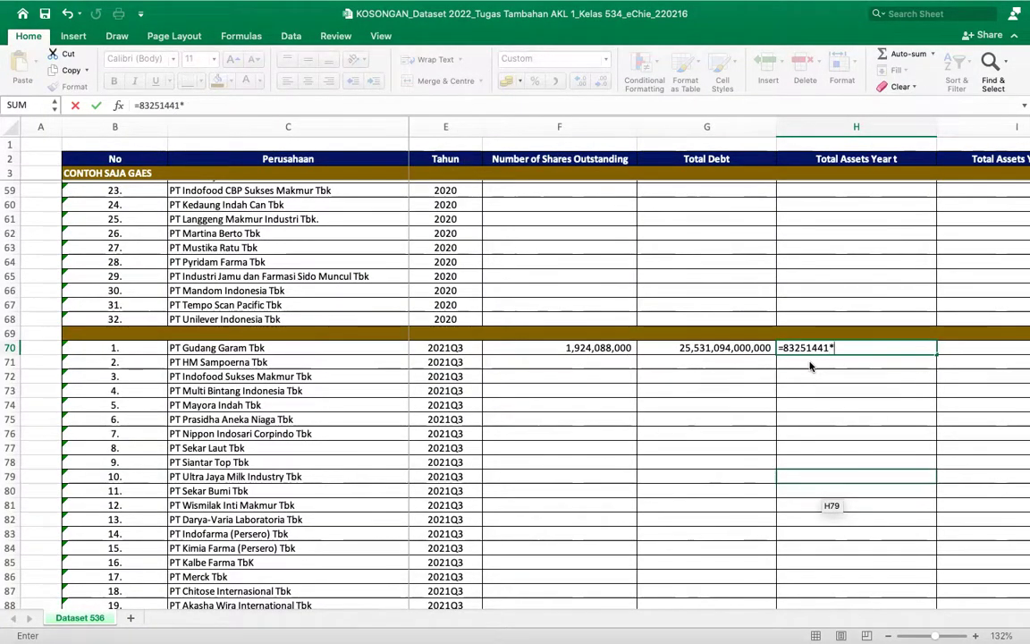
text(10000000)
key(Return)
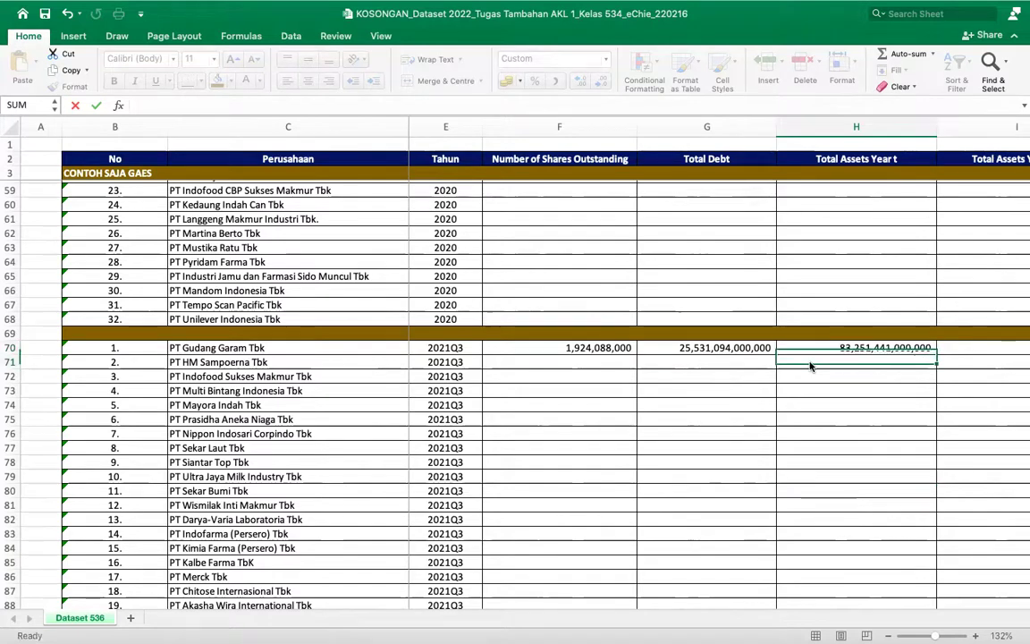
key(Up)
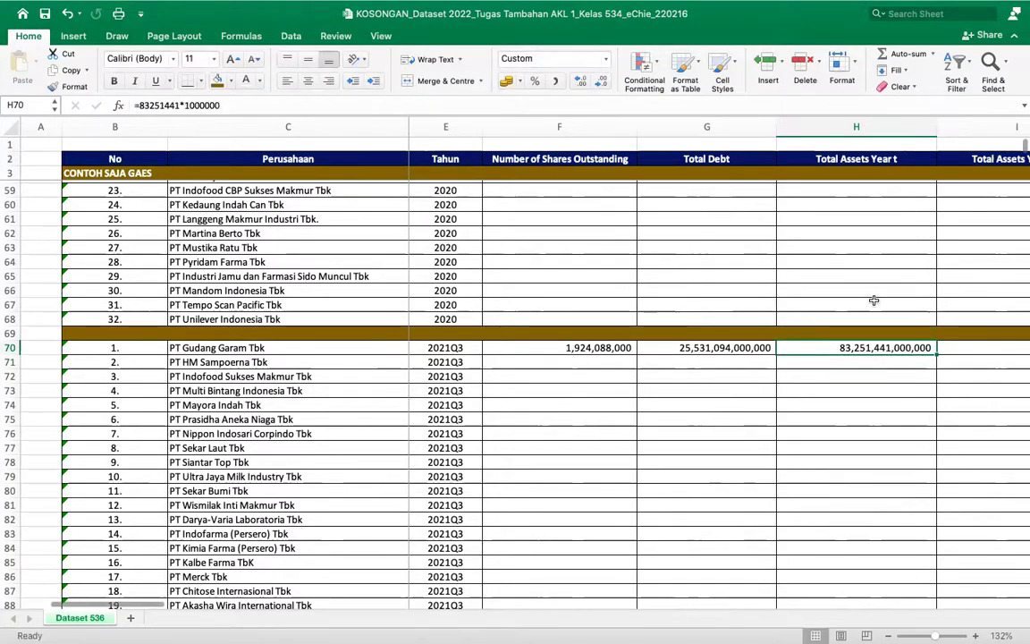
Step: Fill PT Gudang Garam's 2021Q3 Total Assets Year t-1 in cell I70 with the formula =H37, referencing its 2020 total assets
scroll(872, 299, up, 9)
scroll(873, 301, up, 2)
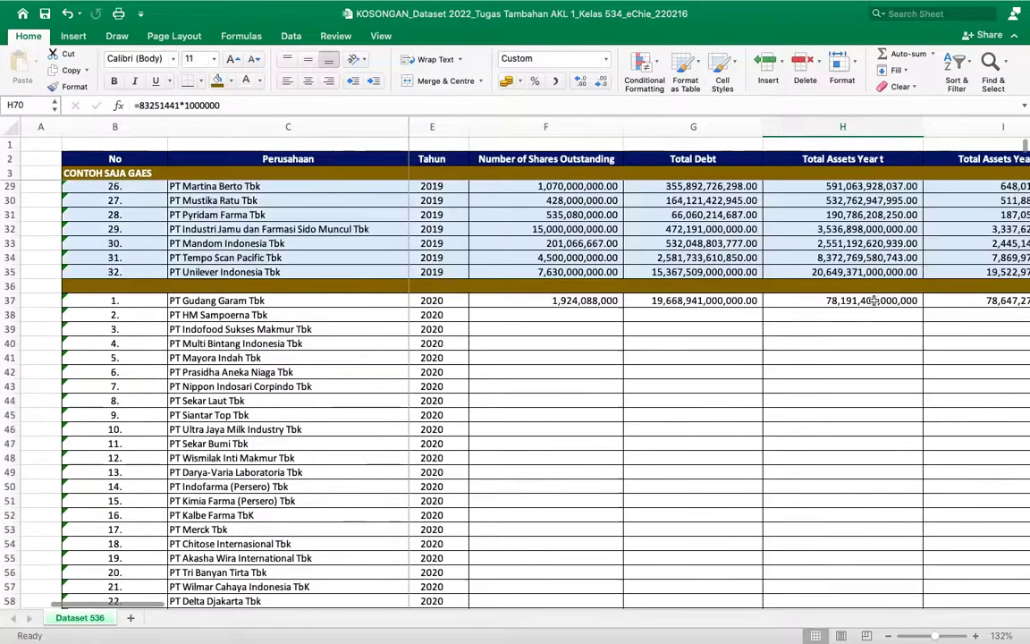
scroll(874, 300, down, 8)
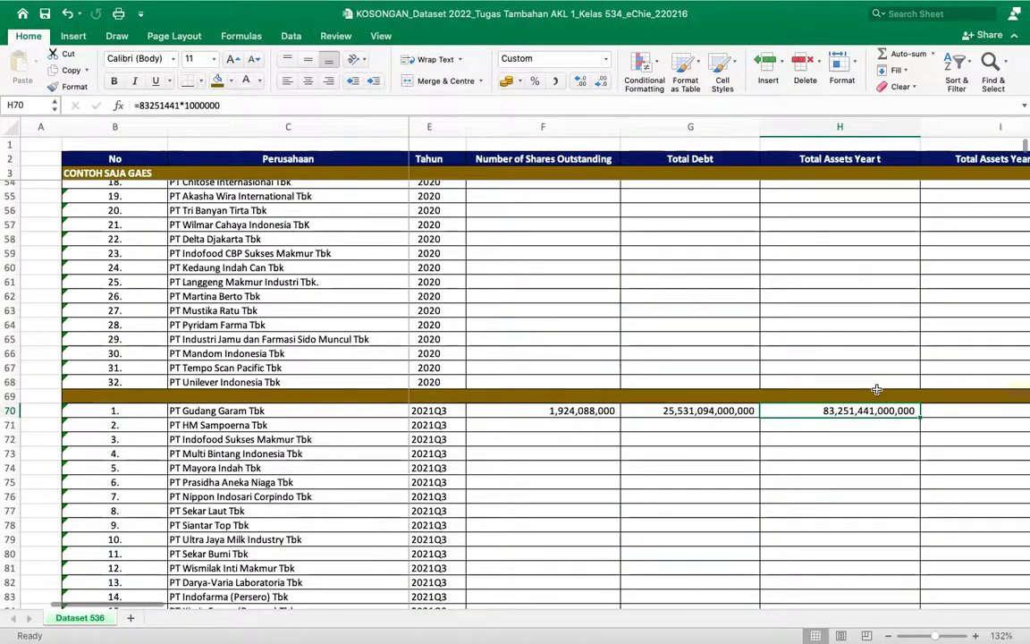
scroll(900, 441, right, 3)
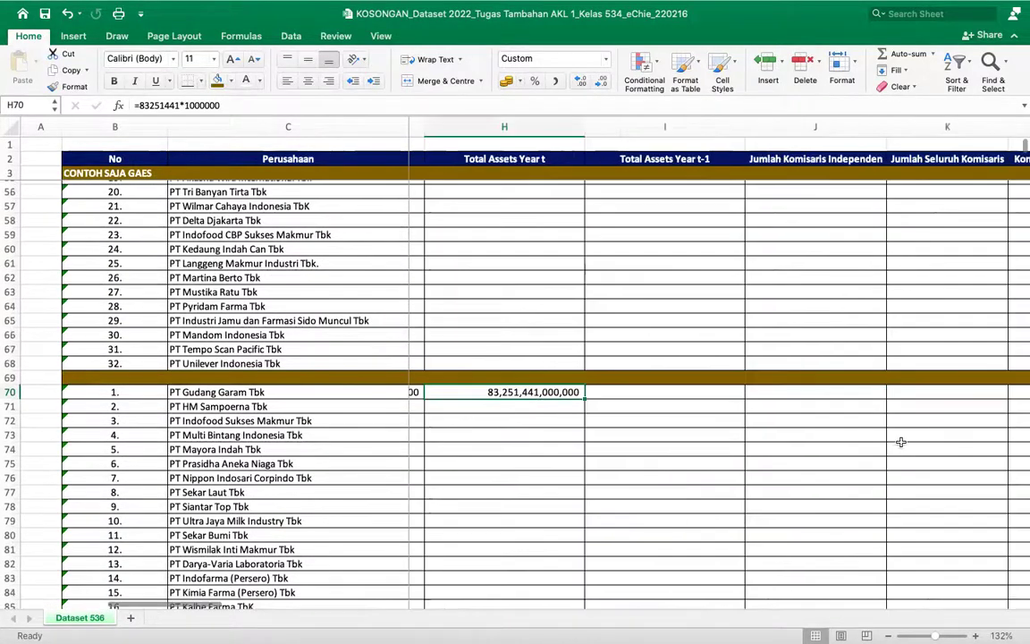
click(641, 390)
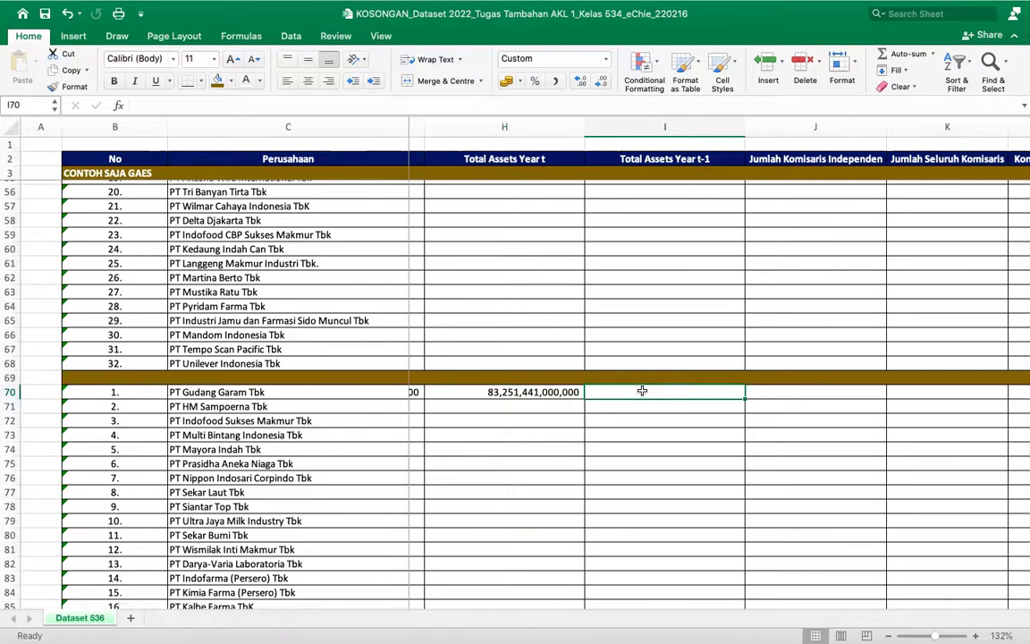
text(=)
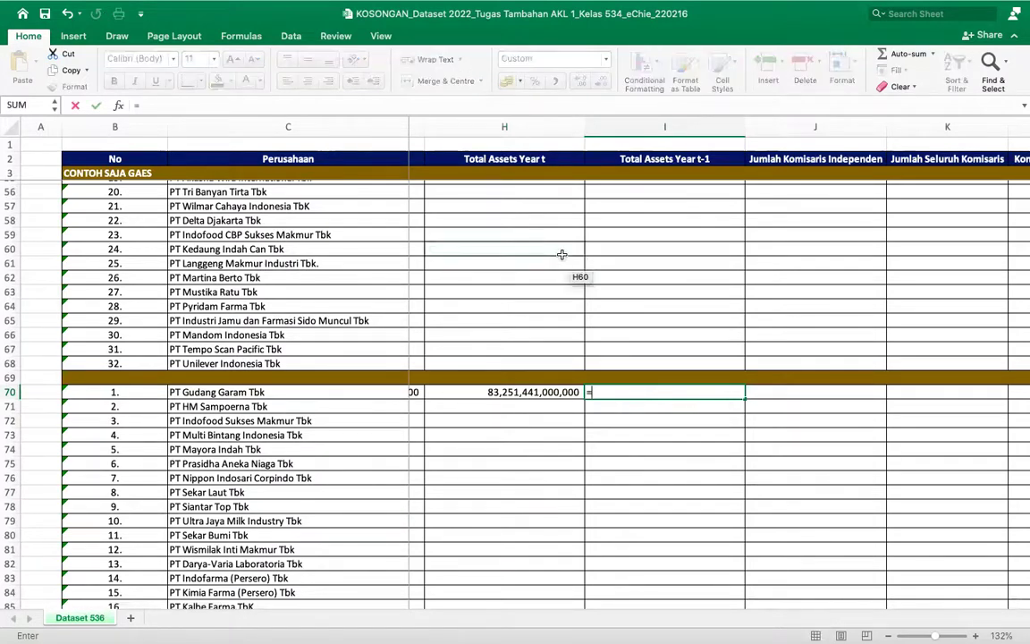
scroll(563, 291, up, 10)
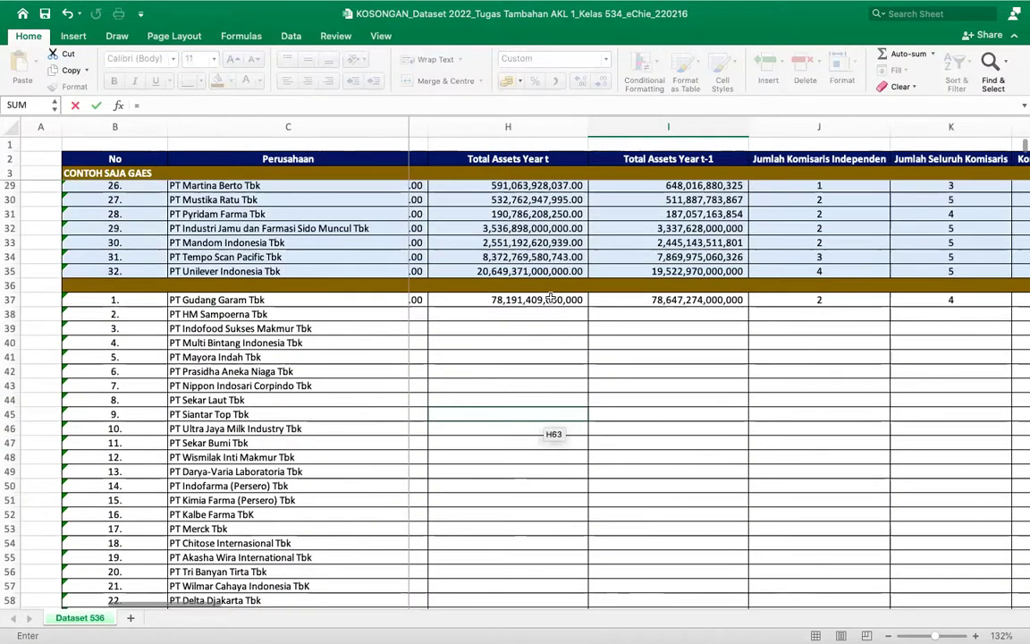
click(553, 299)
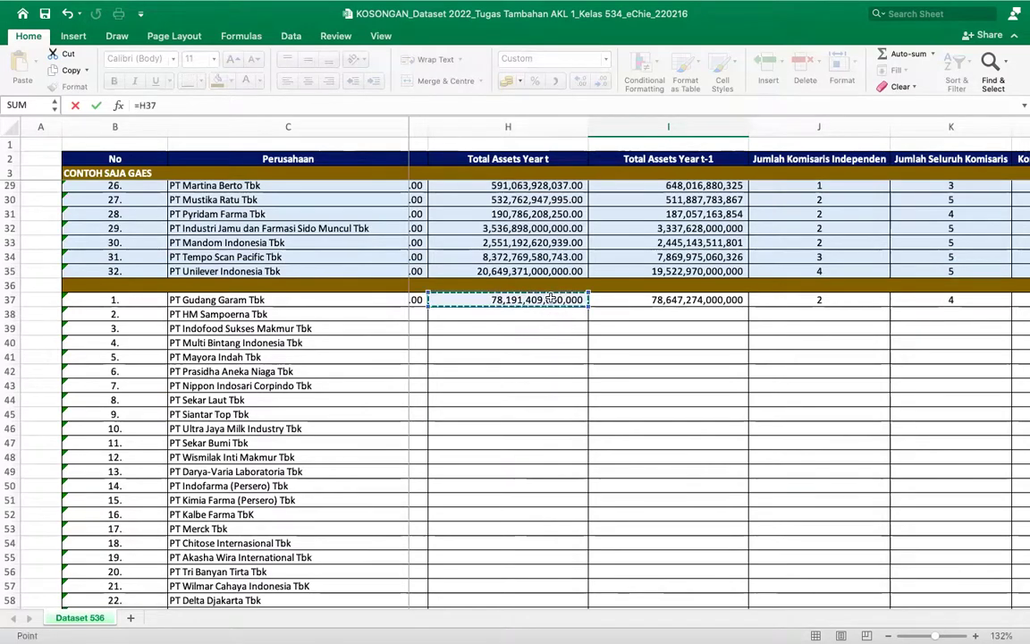
key(Return)
scroll(551, 302, down, 3)
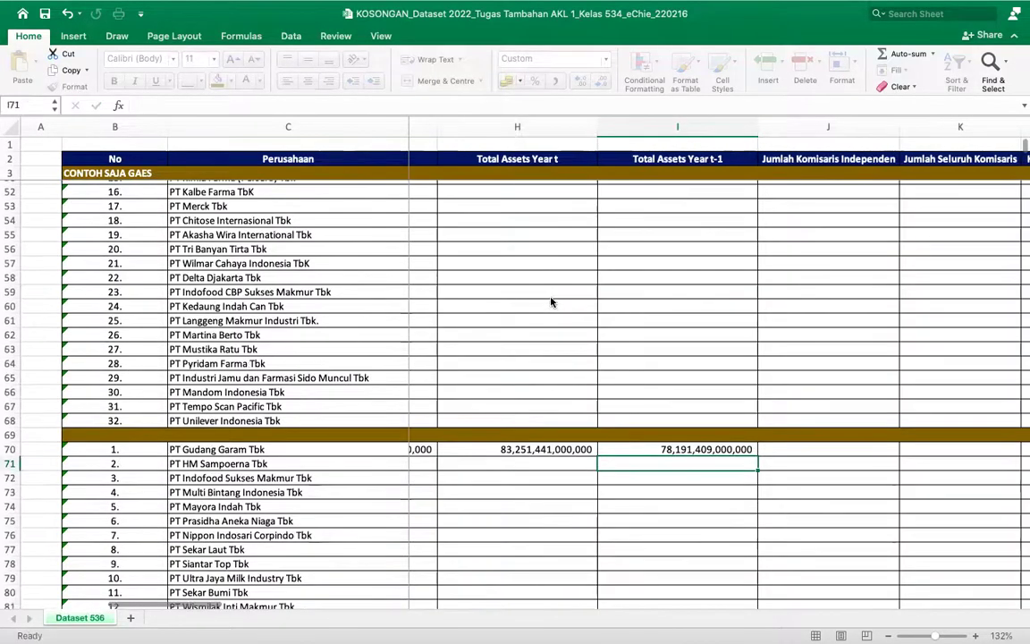
Step: Locate the Board of Commissioners, Board of Directors and Audit Committee lists in PT Gudang Garam's September 2021 PDF report
click(811, 457)
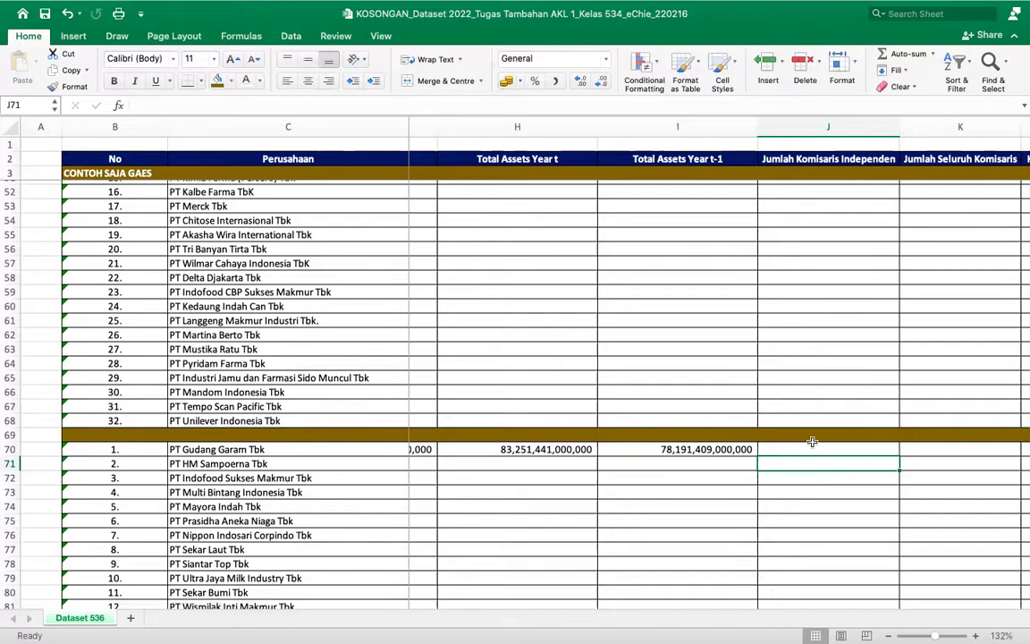
key(ctrl+Right)
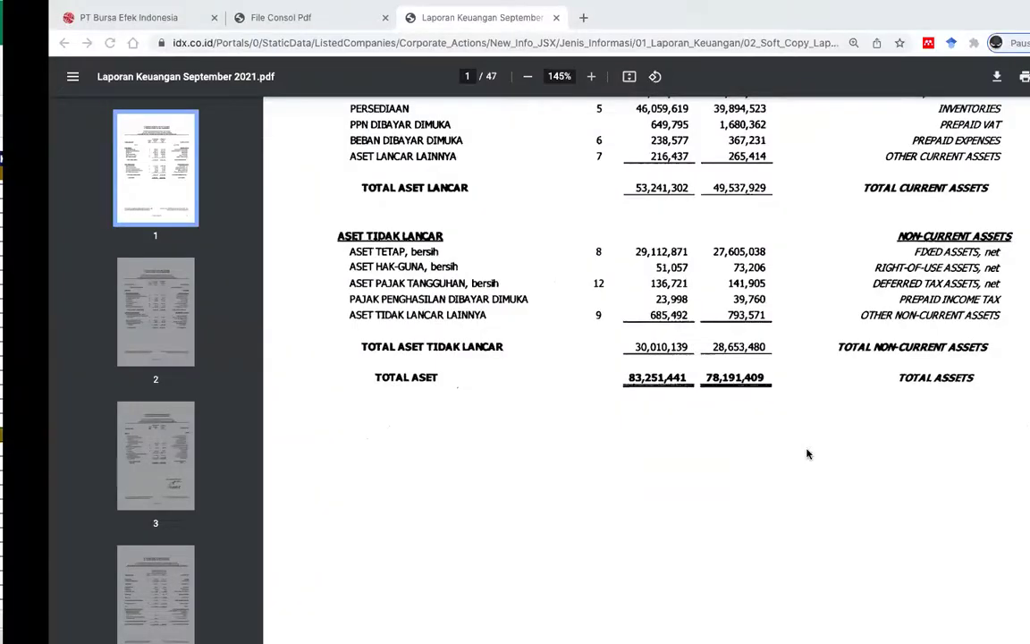
scroll(807, 454, down, 5)
scroll(807, 454, down, 20)
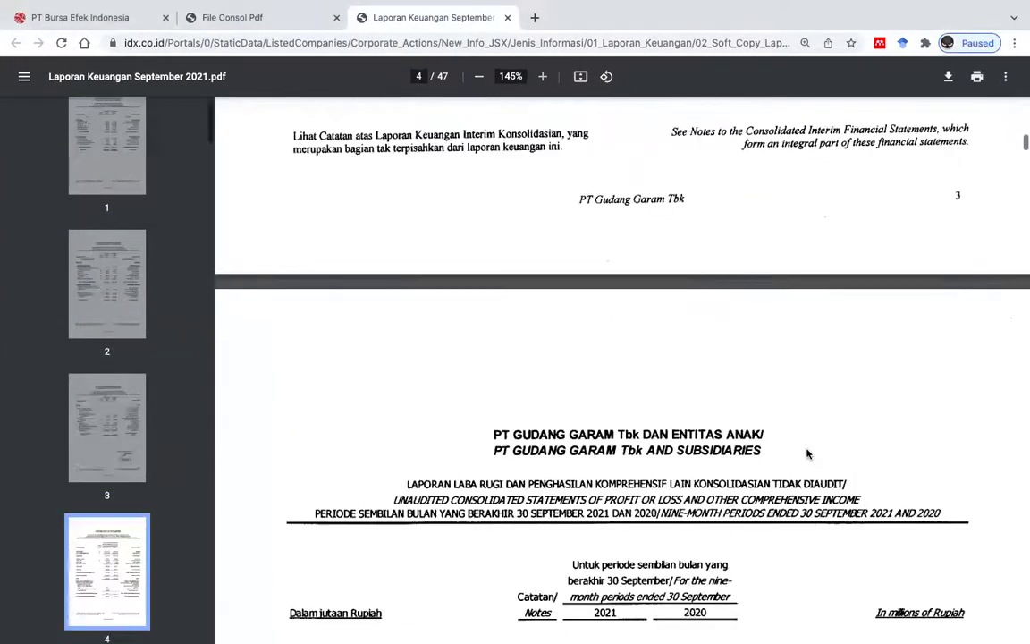
scroll(808, 454, down, 15)
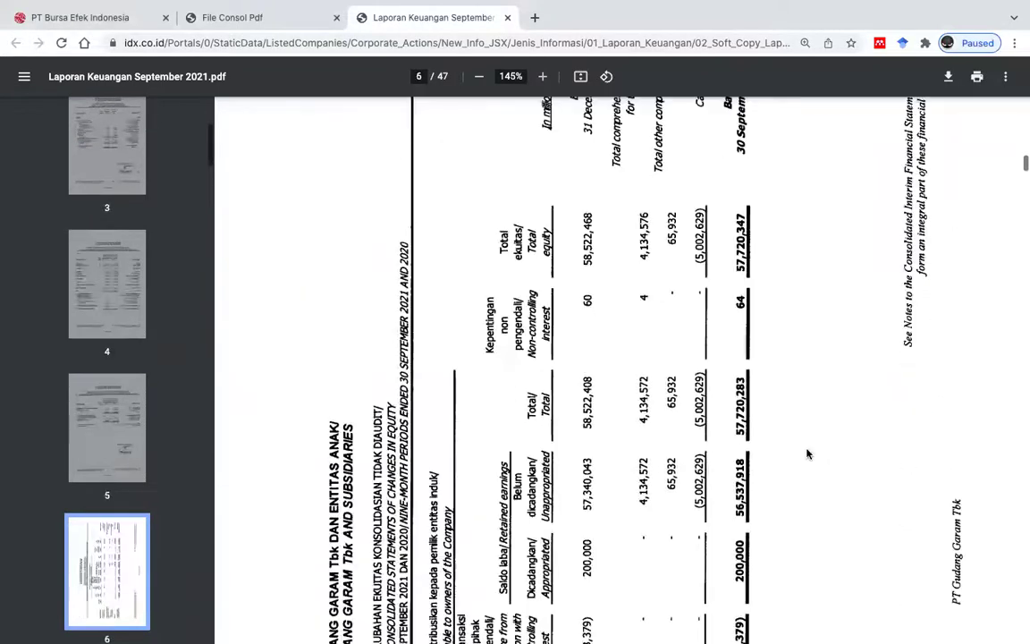
scroll(807, 454, down, 20)
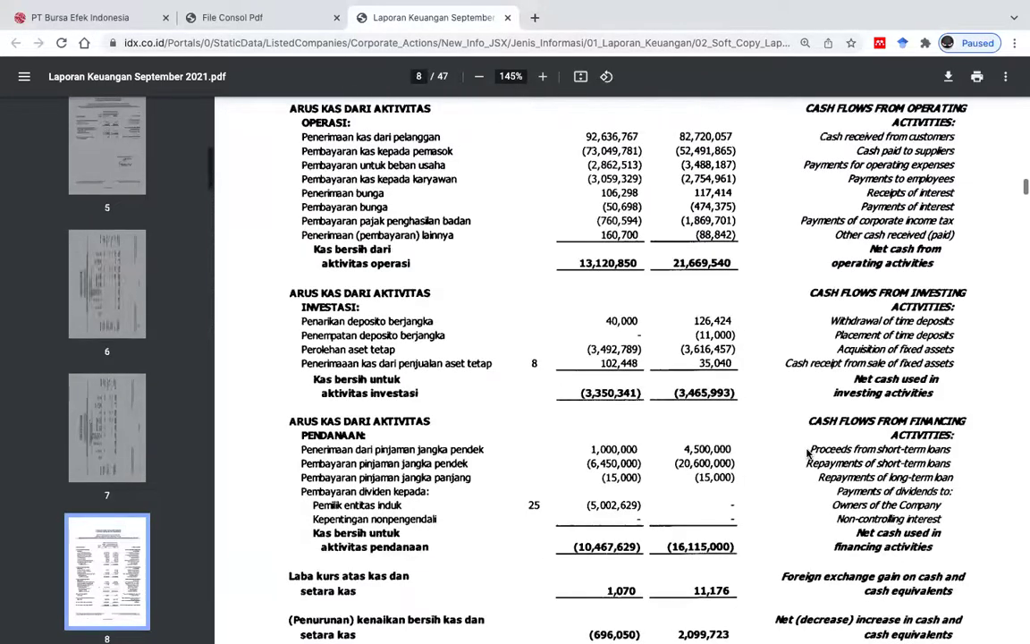
scroll(807, 454, up, 3)
scroll(807, 455, down, 10)
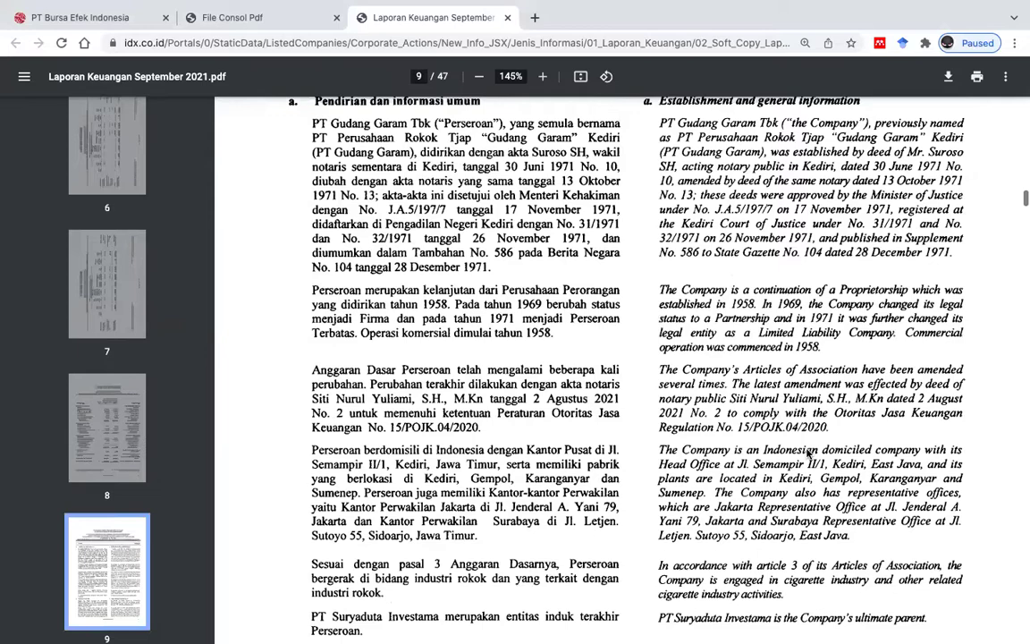
scroll(807, 454, down, 20)
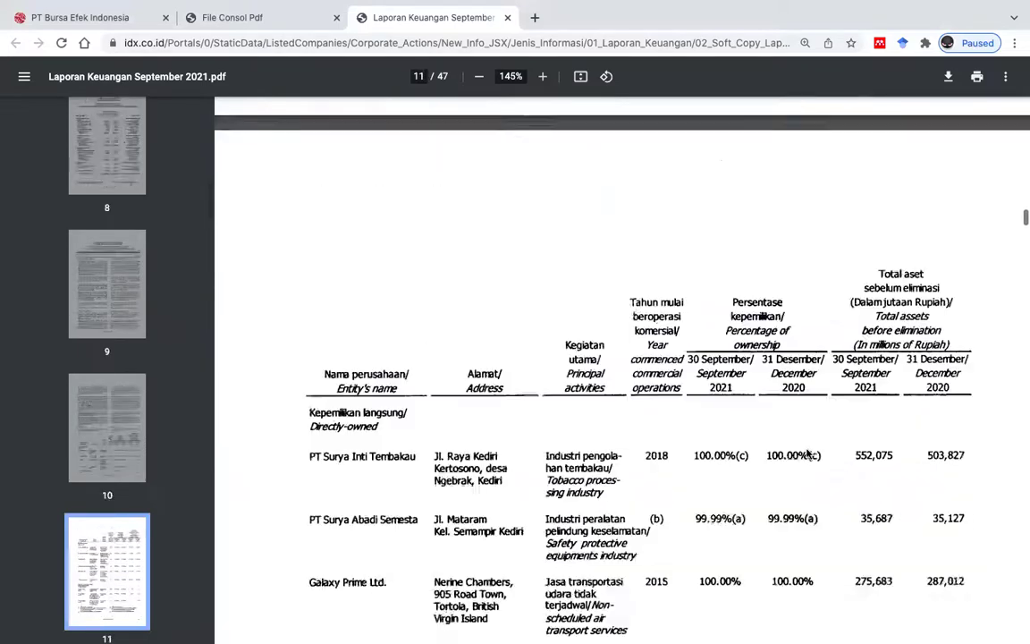
scroll(807, 455, down, 10)
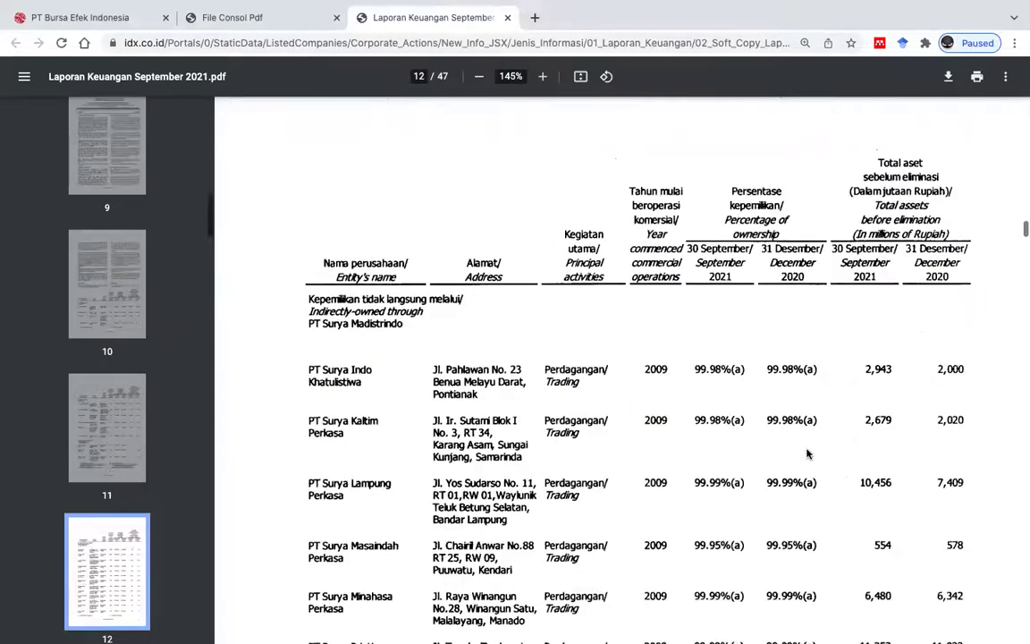
scroll(807, 455, down, 10)
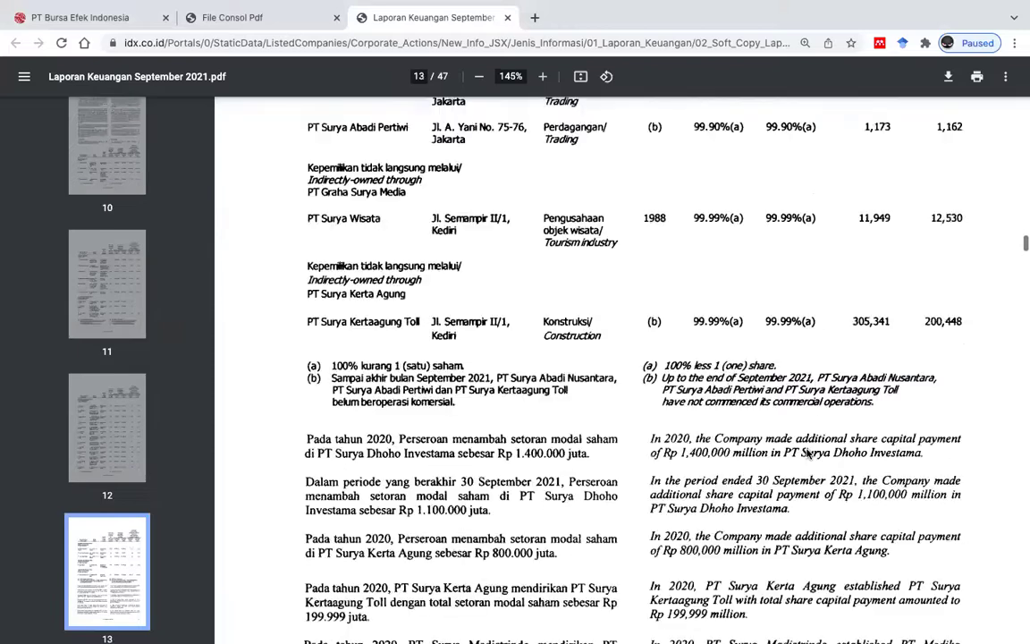
scroll(807, 454, down, 5)
scroll(807, 454, down, 10)
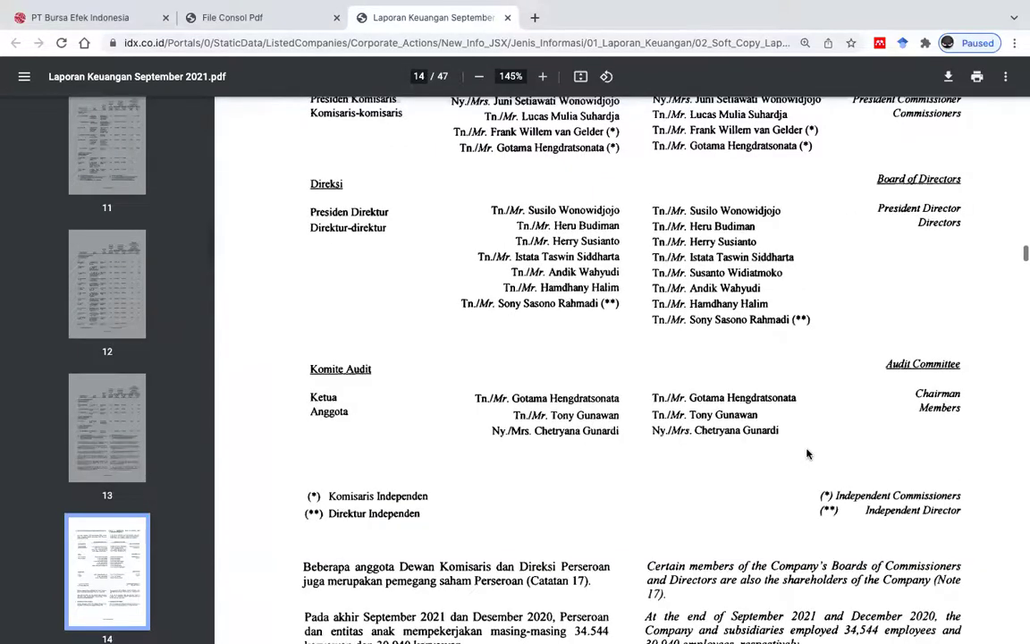
scroll(807, 455, up, 1)
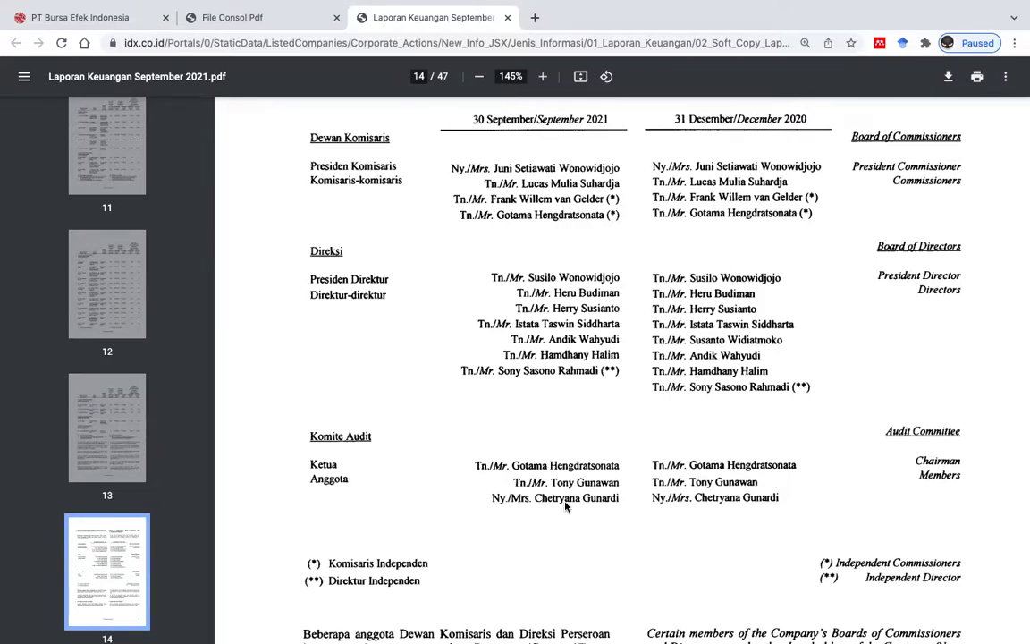
Step: Capture the PDF's September 2021 commissioners, directors and audit committee lists as a picture and place it in the Excel sheet, below the earlier one beside the table
drag(284, 133, 632, 510)
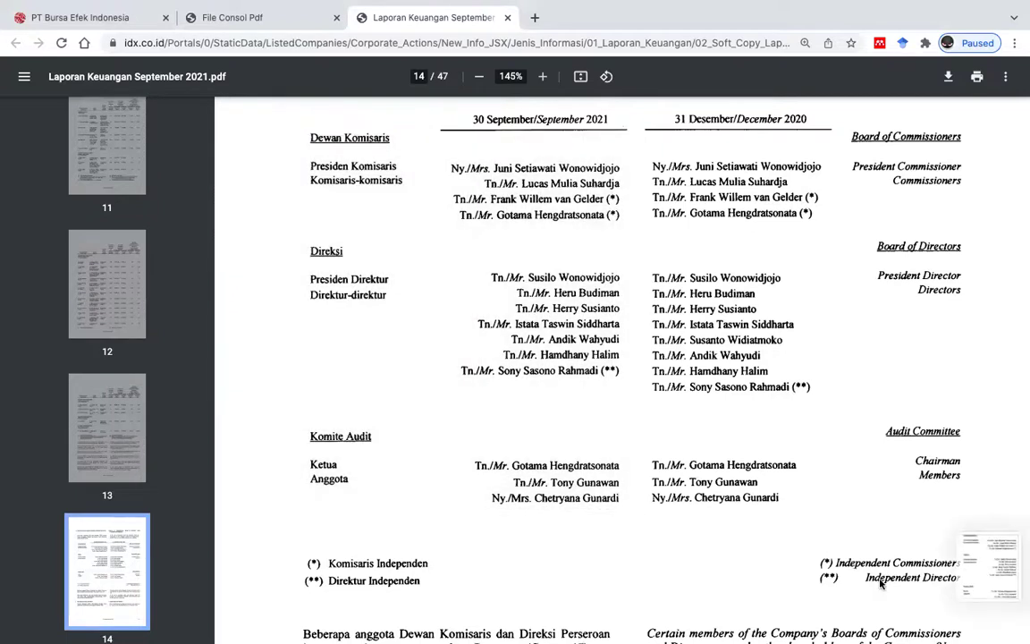
drag(1005, 572, 748, 451)
key(ctrl+Left)
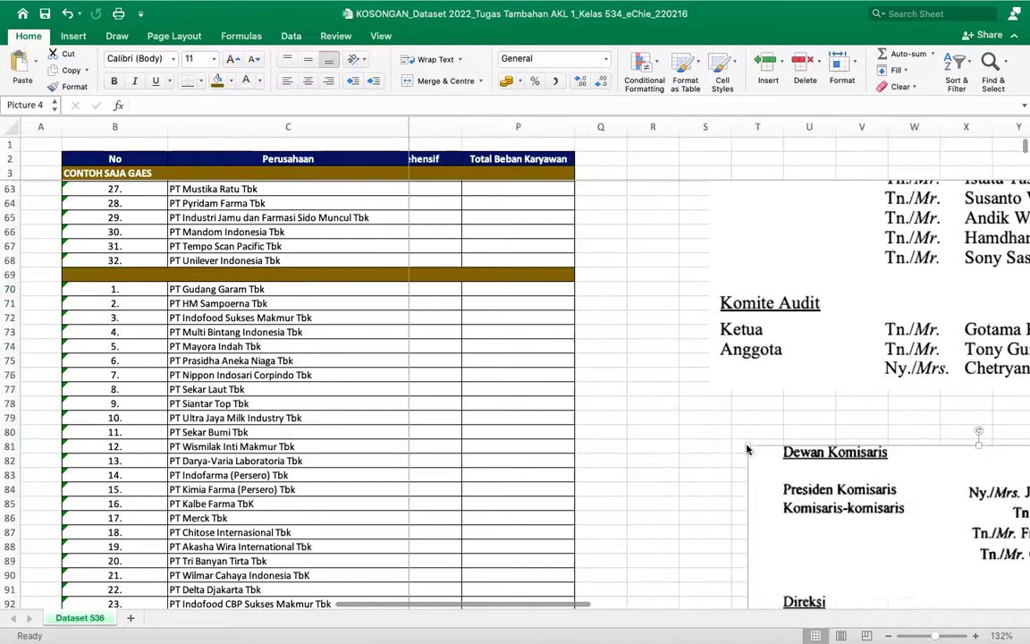
Step: Count the commissioners in the newly placed picture and enter 2 as Jumlah Komisaris Independen in J70 and 4 as Jumlah Seluruh Komisaris in K70
scroll(748, 443, left, 10)
scroll(740, 442, up, 2)
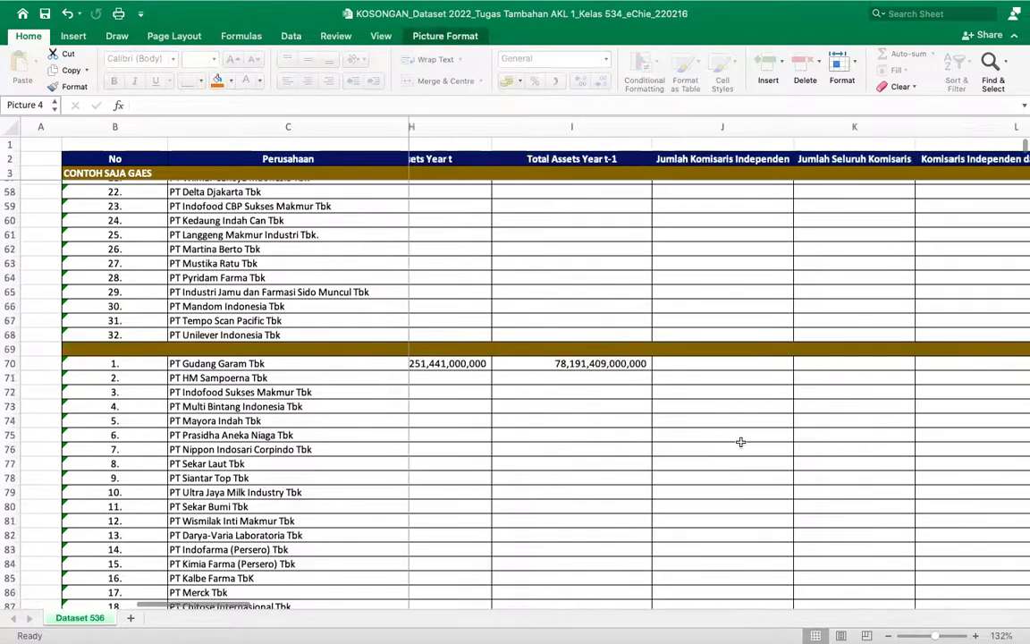
click(712, 363)
scroll(711, 364, down, 10)
scroll(711, 364, right, 5)
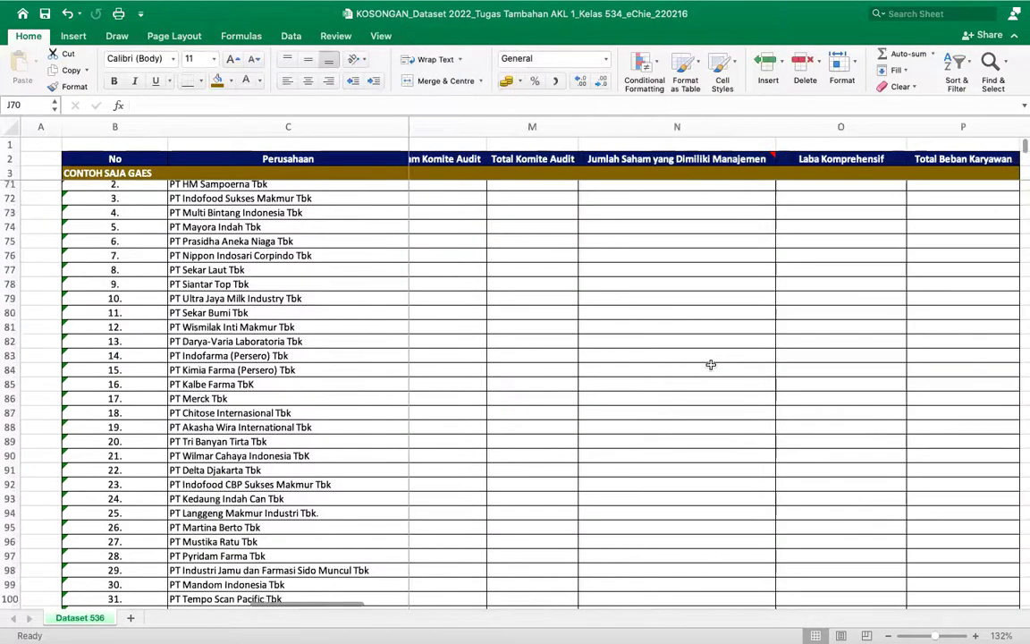
scroll(709, 364, right, 5)
scroll(710, 364, down, 3)
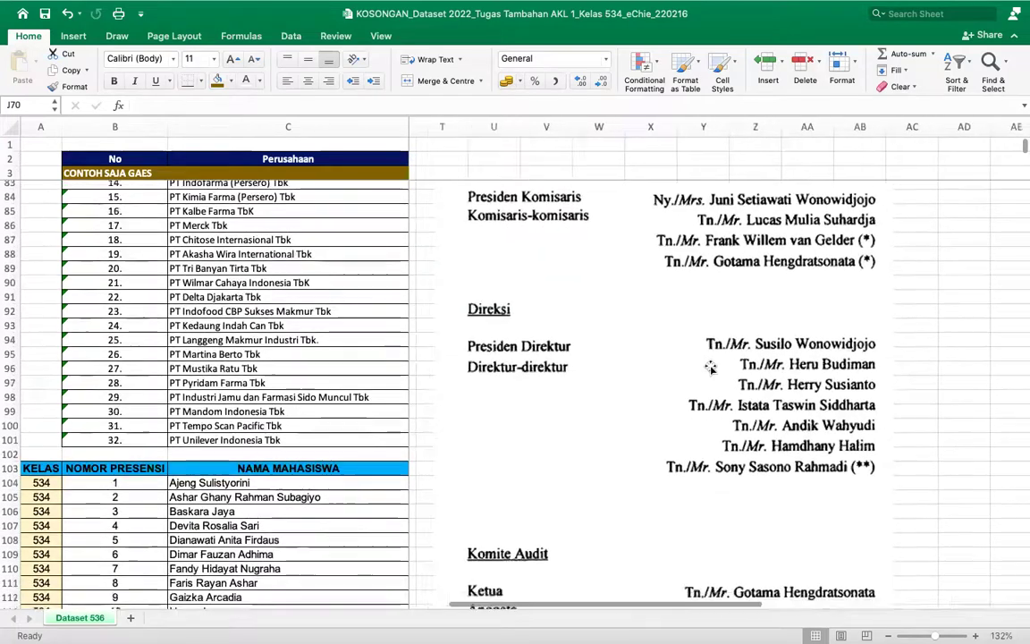
scroll(712, 367, up, 1)
scroll(711, 368, left, 1)
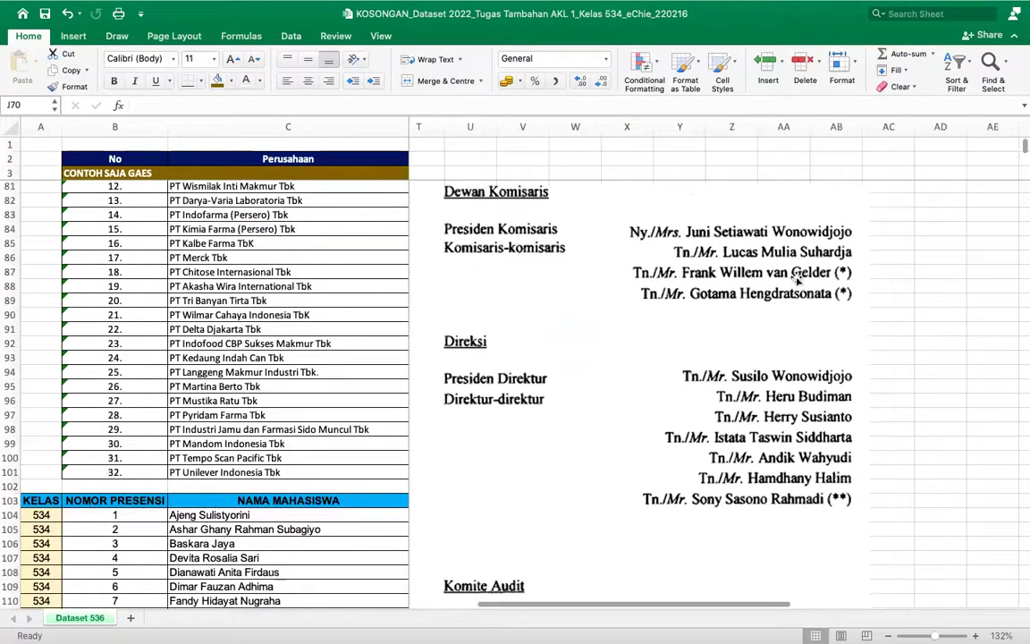
scroll(790, 304, left, 4)
scroll(790, 304, up, 6)
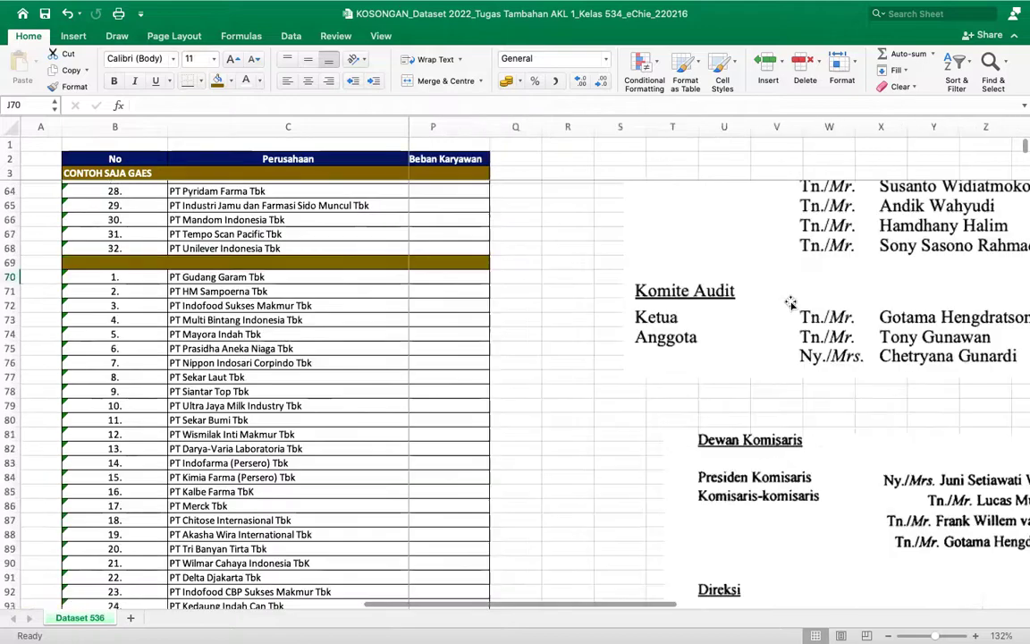
scroll(790, 304, left, 6)
scroll(790, 304, up, 7)
scroll(790, 304, down, 7)
scroll(790, 304, up, 2)
text(2)
key(Tab)
text(4)
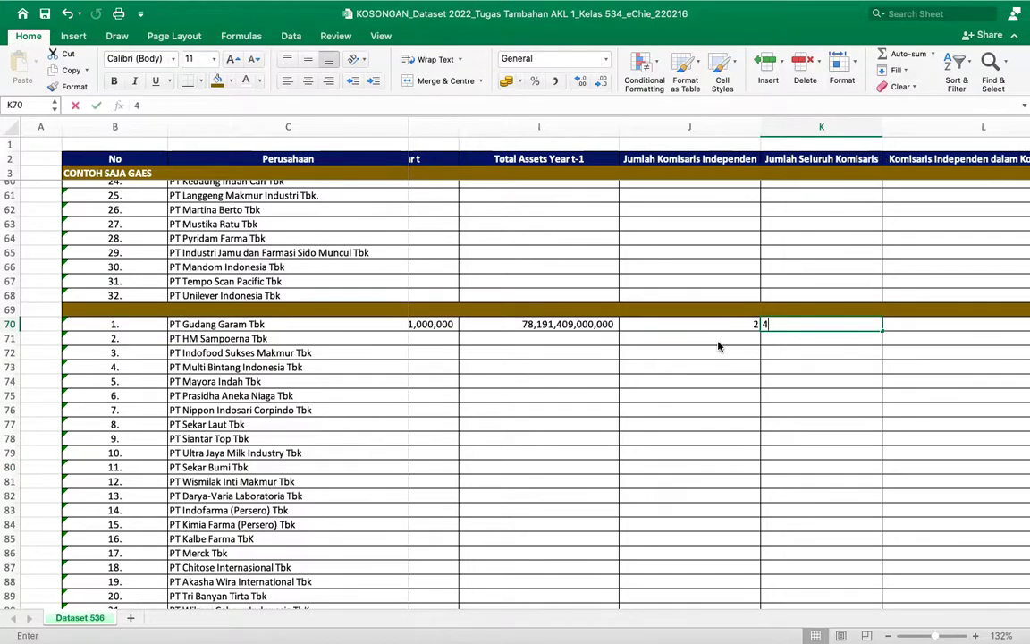
Step: Compare the independent commissioners with the audit committee in the picture and enter 1 as Komisaris Independen dalam Komite Audit in L70
scroll(718, 346, right, 10)
scroll(718, 346, down, 7)
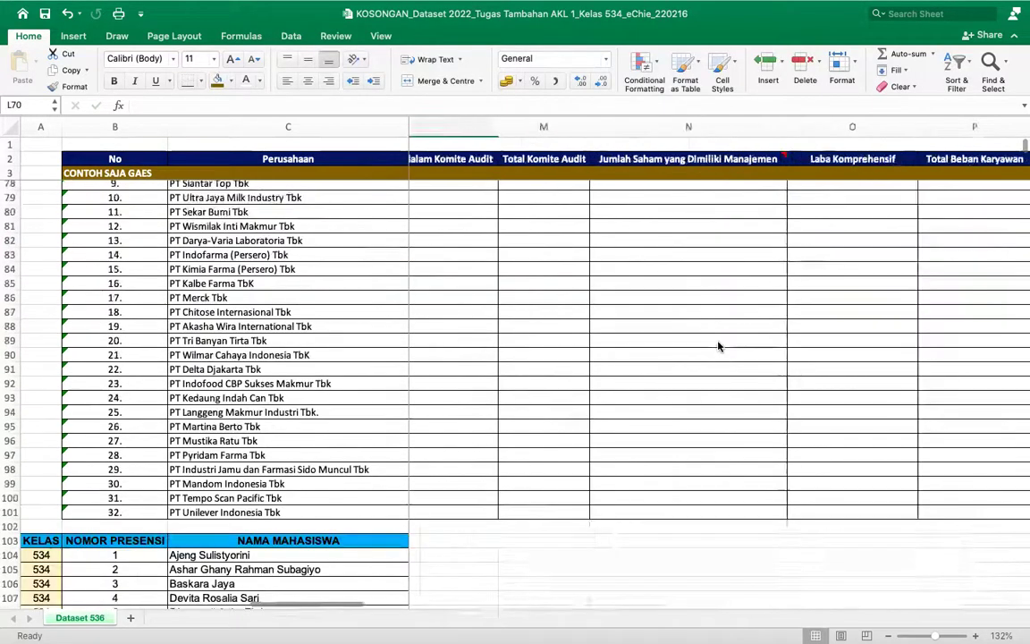
scroll(717, 346, right, 1)
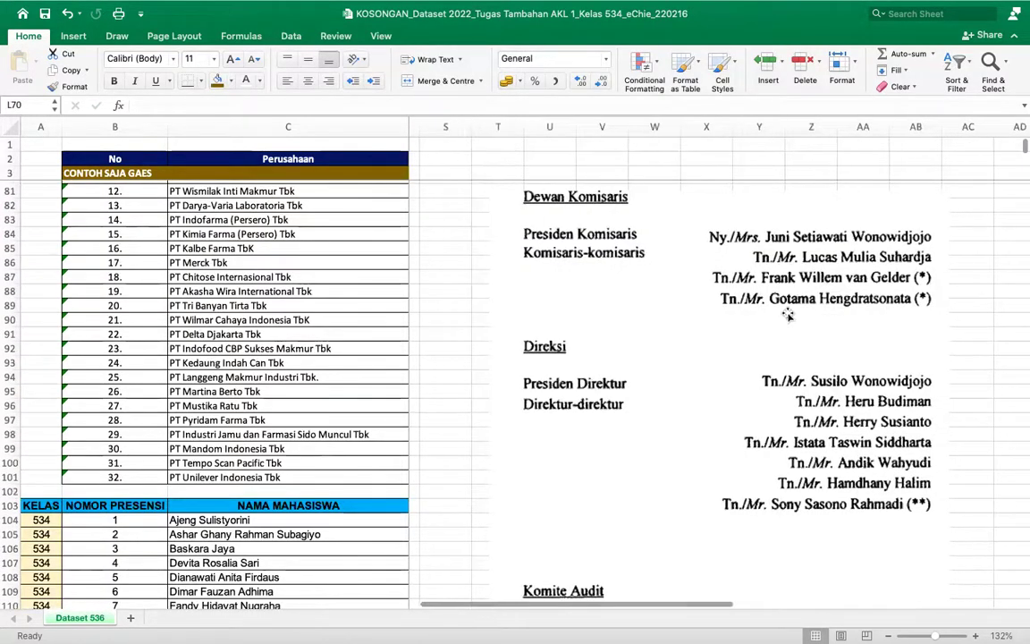
scroll(781, 415, down, 7)
scroll(782, 416, right, 1)
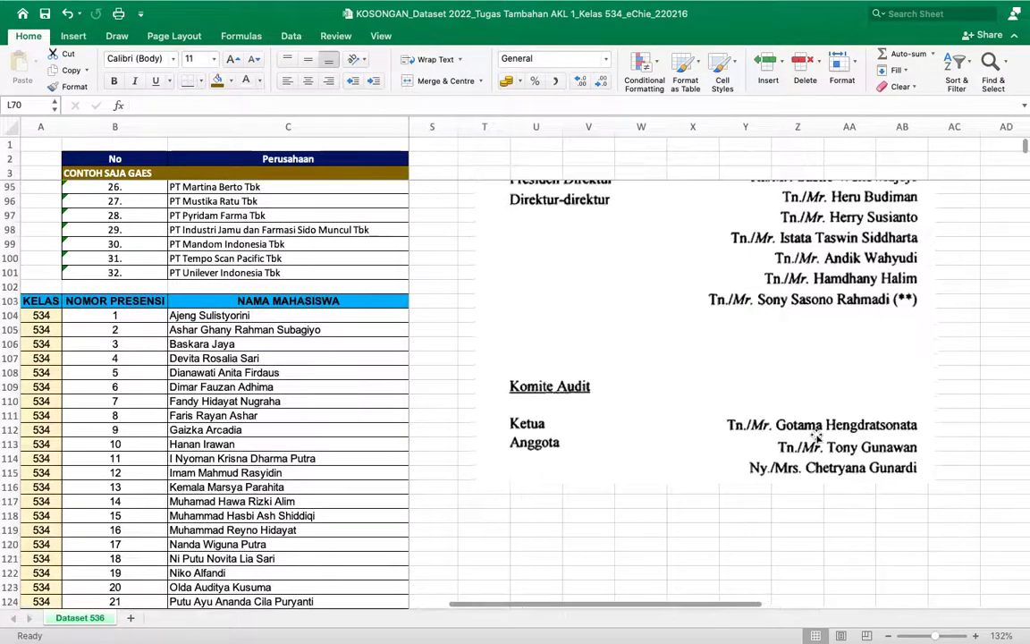
scroll(816, 436, up, 7)
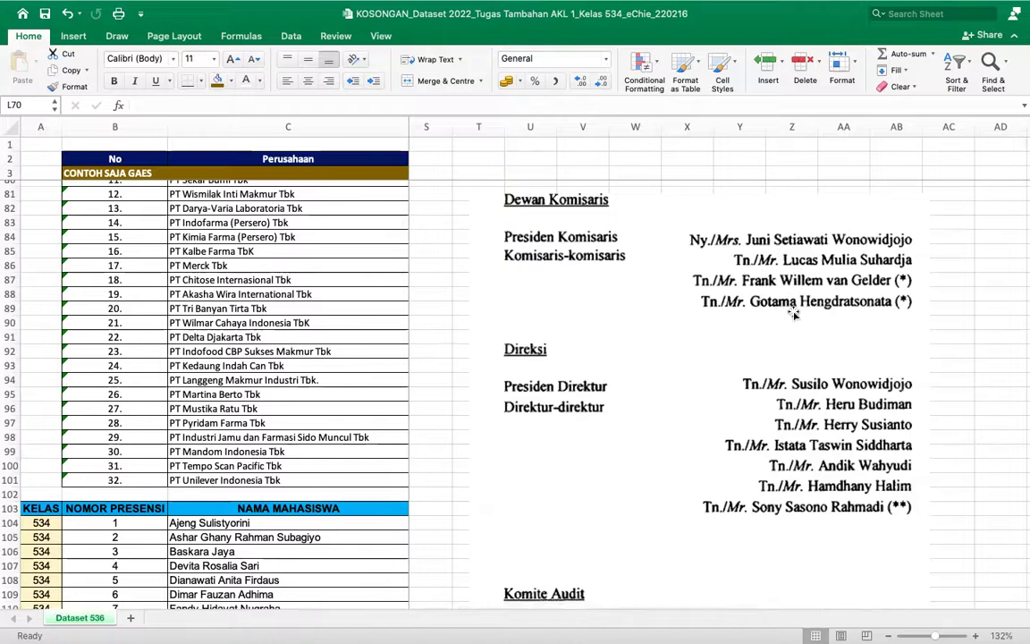
scroll(794, 313, down, 10)
scroll(793, 283, down, 2)
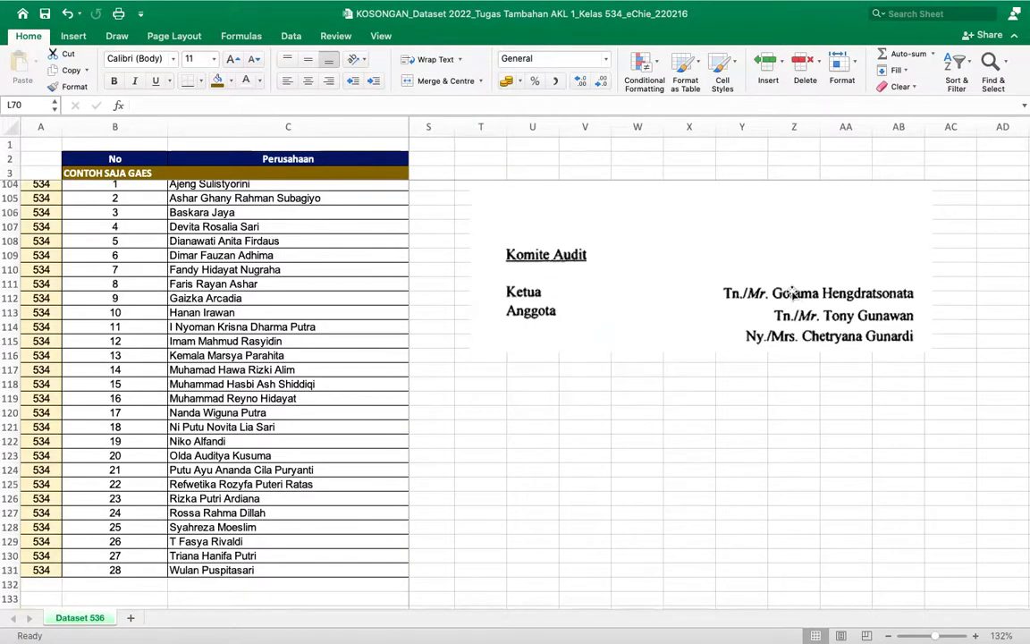
scroll(792, 294, up, 10)
scroll(792, 294, left, 10)
scroll(792, 293, down, 8)
scroll(792, 293, up, 12)
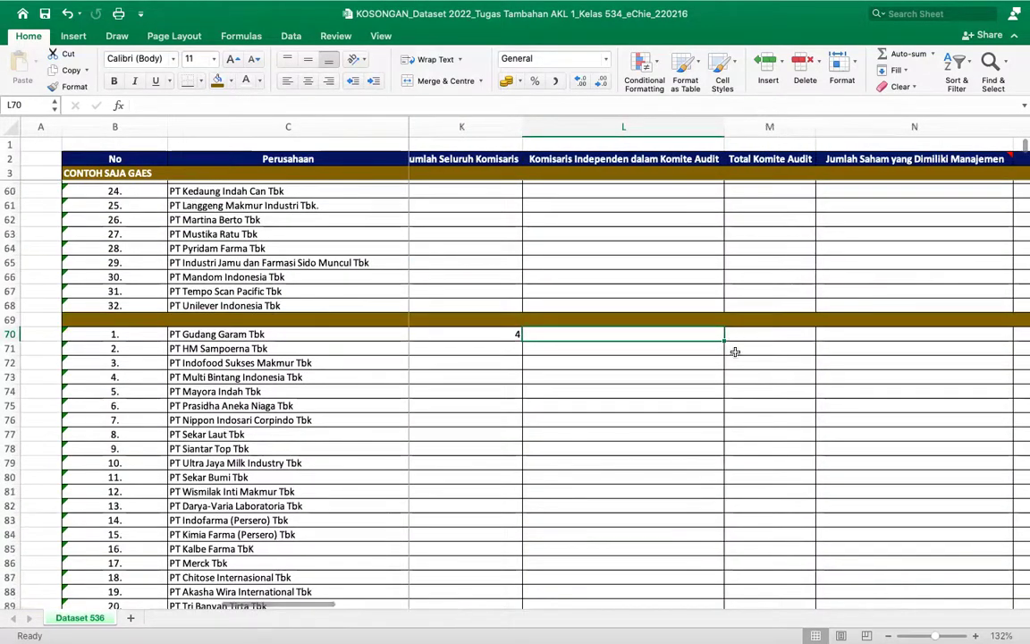
text(1)
key(Tab)
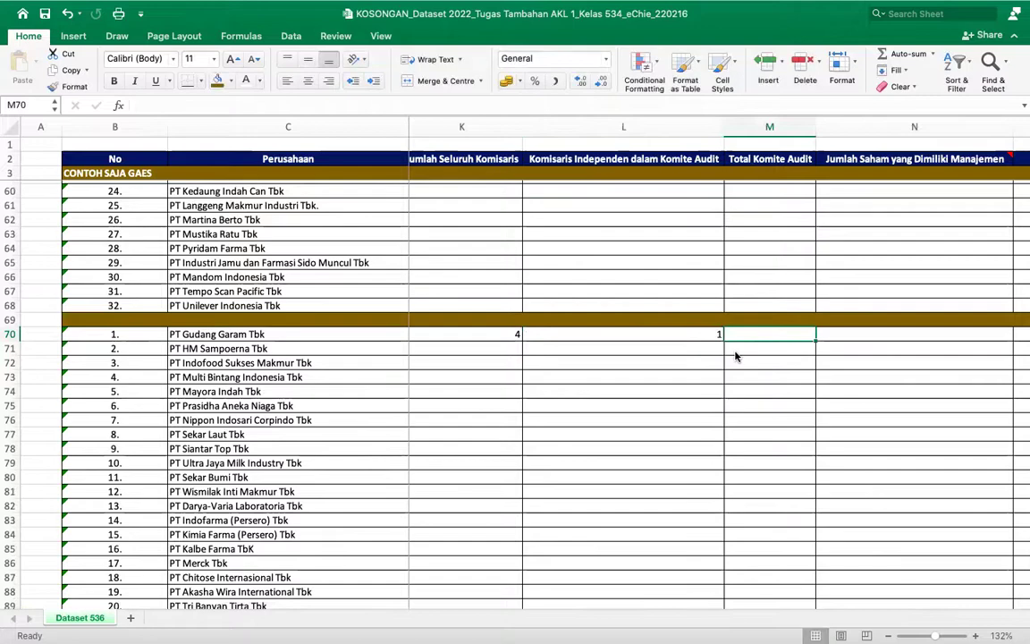
Step: Count the audit committee members in the picture and enter 3 as Total Komite Audit in cell M70
scroll(735, 356, right, 8)
scroll(735, 356, down, 11)
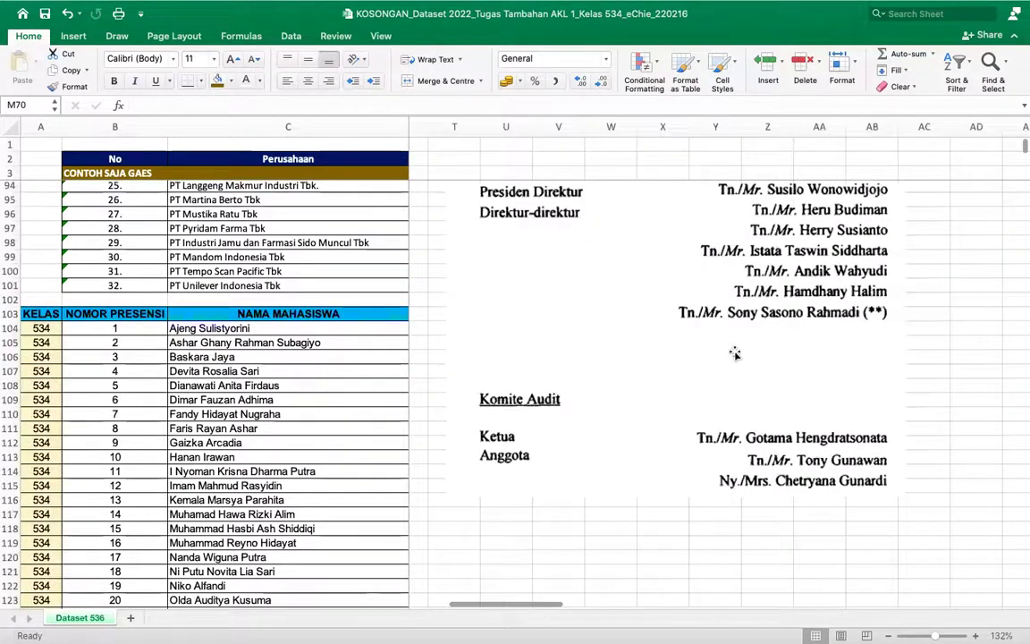
scroll(735, 354, down, 2)
scroll(735, 354, left, 4)
scroll(764, 400, up, 9)
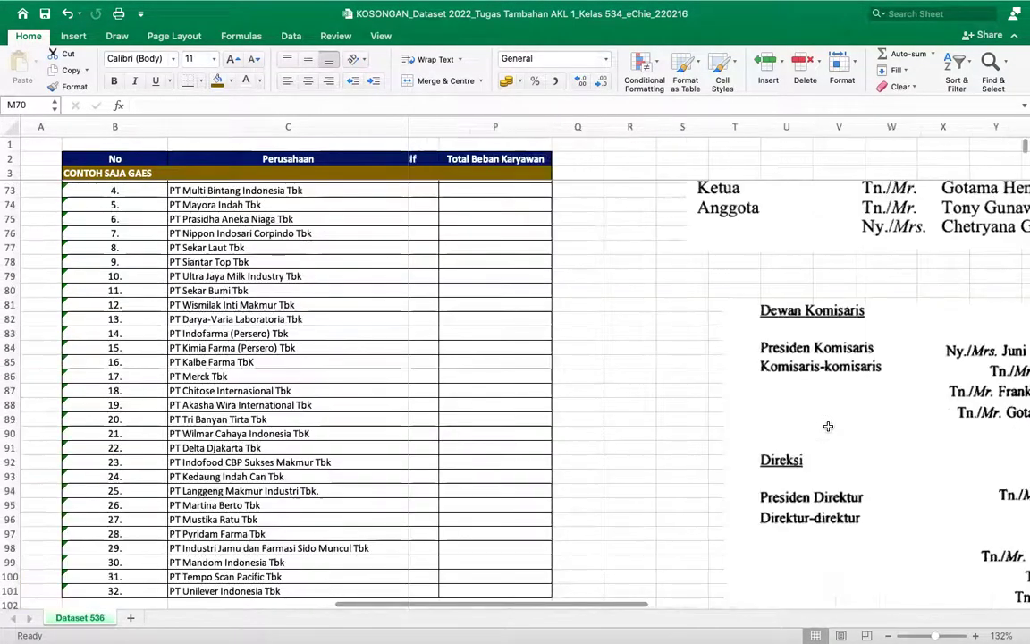
text(3)
key(Tab)
Step: Switch to the September 2021 report PDF in the browser and find the shareholder composition table in the Share Capital note
scroll(828, 431, down, 10)
scroll(828, 431, right, 5)
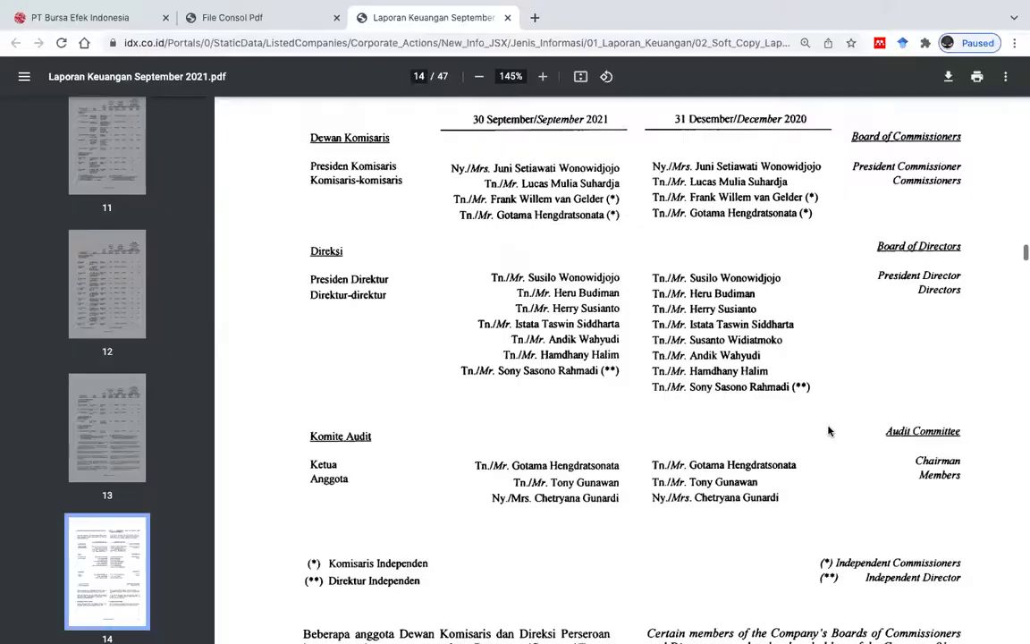
scroll(829, 430, down, 5)
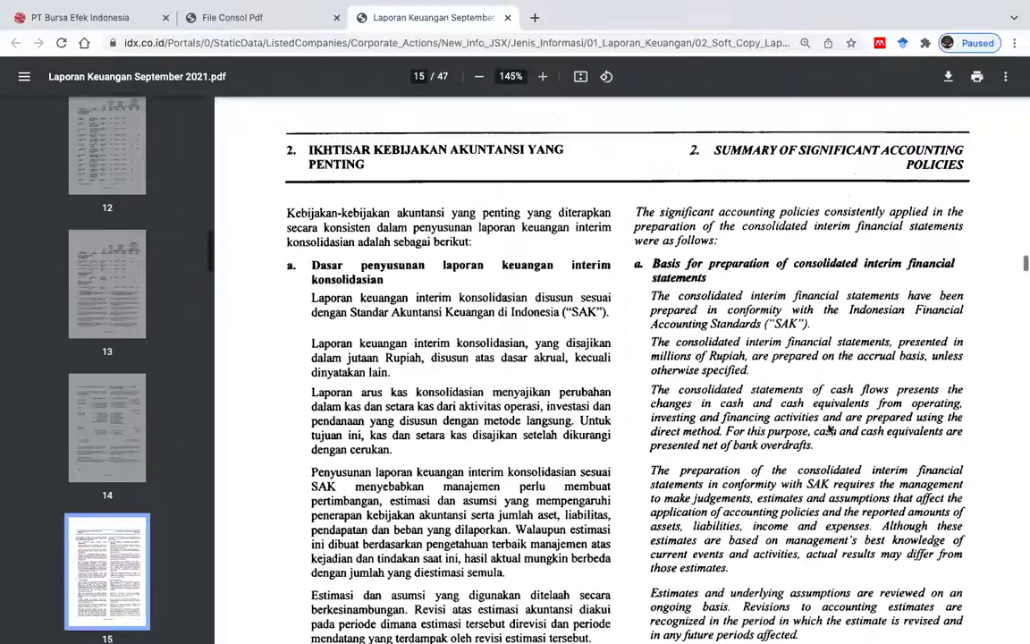
scroll(829, 431, down, 15)
scroll(828, 431, down, 10)
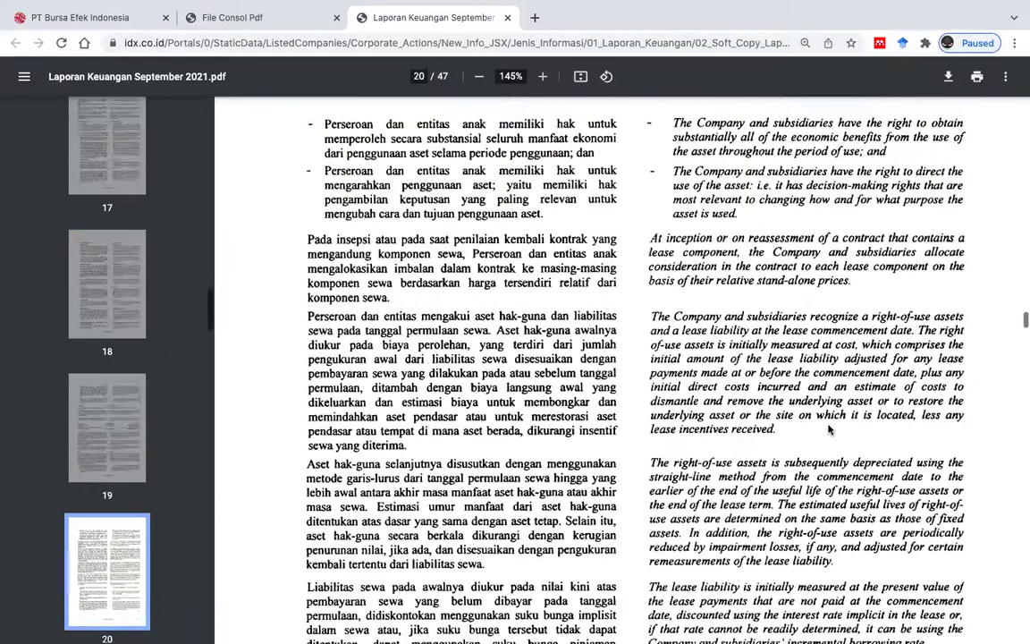
scroll(829, 431, down, 15)
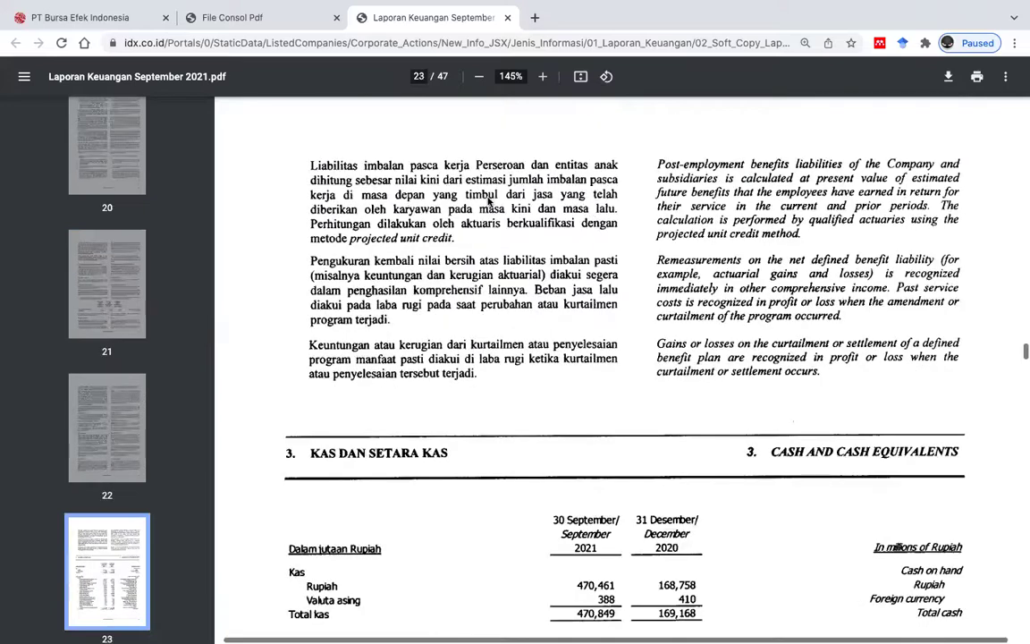
scroll(488, 202, down, 10)
scroll(488, 201, down, 20)
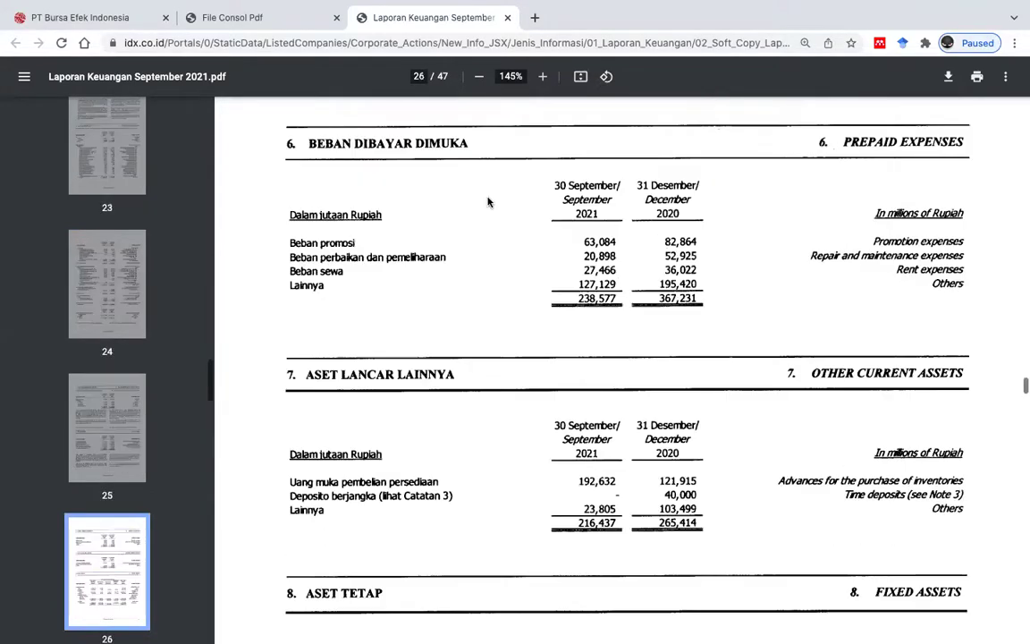
scroll(488, 204, down, 20)
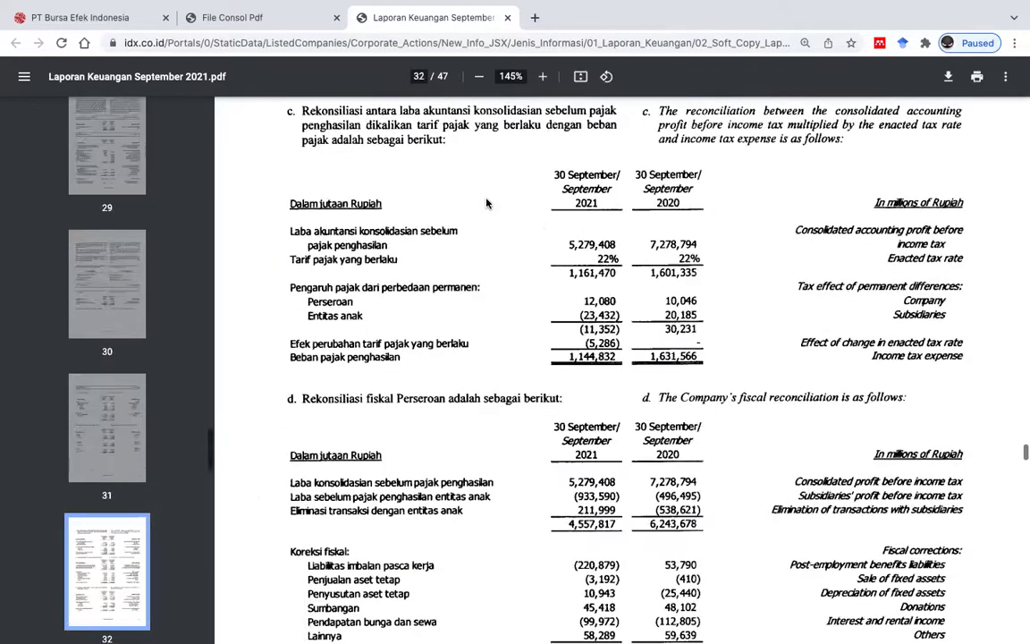
scroll(488, 204, down, 12)
scroll(487, 203, down, 8)
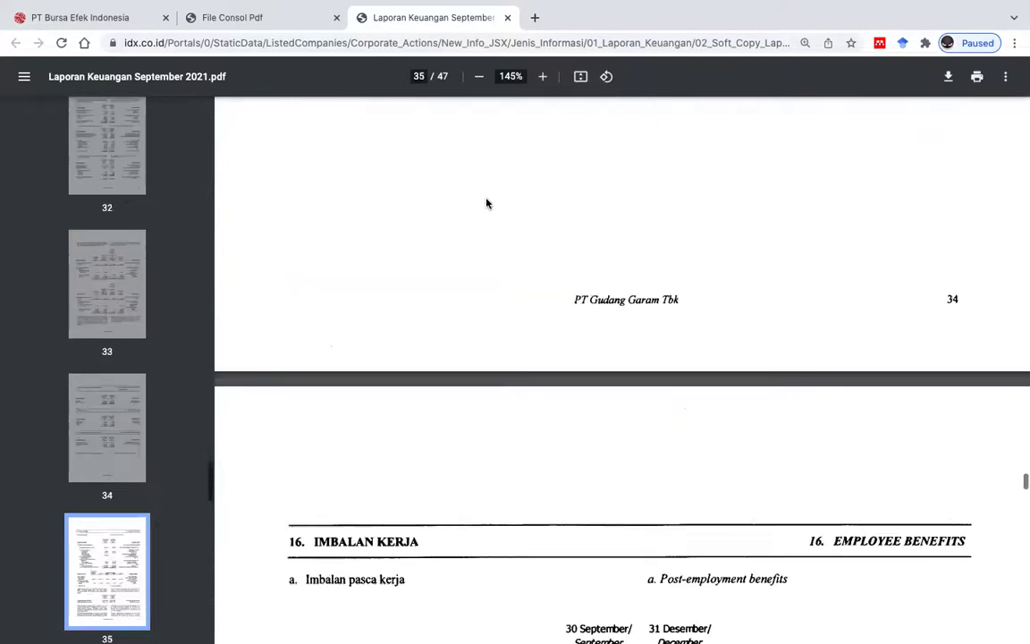
scroll(487, 203, down, 3)
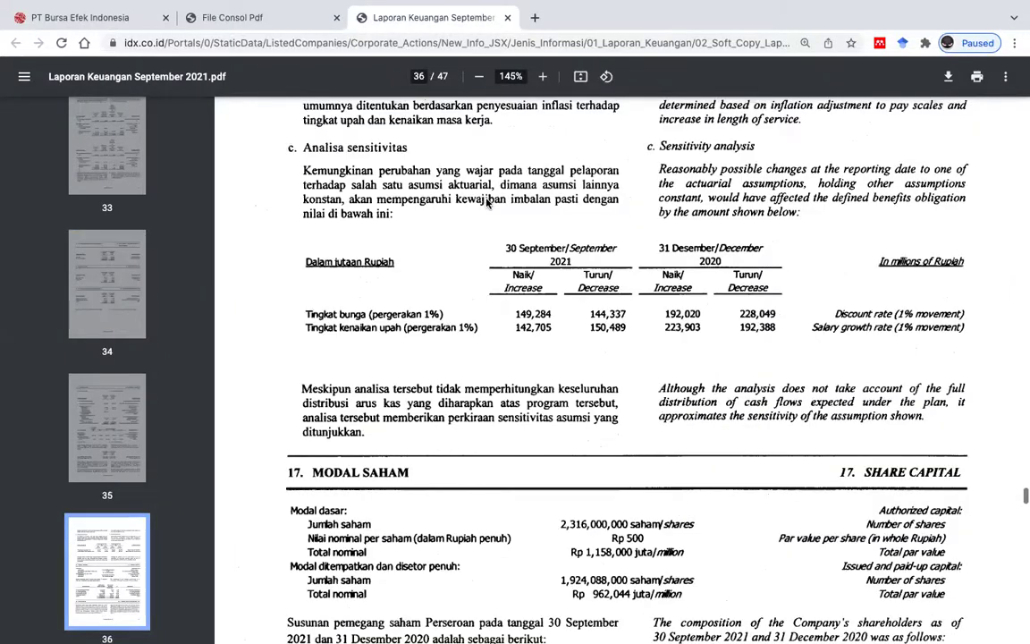
scroll(488, 203, down, 9)
scroll(487, 203, up, 6)
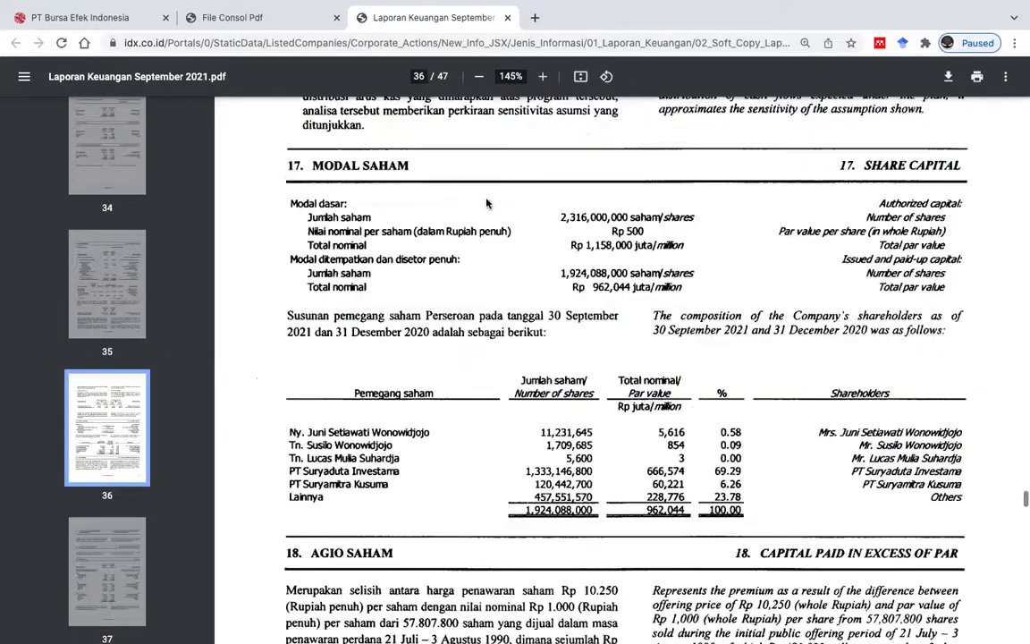
scroll(488, 203, down, 1)
scroll(358, 277, down, 2)
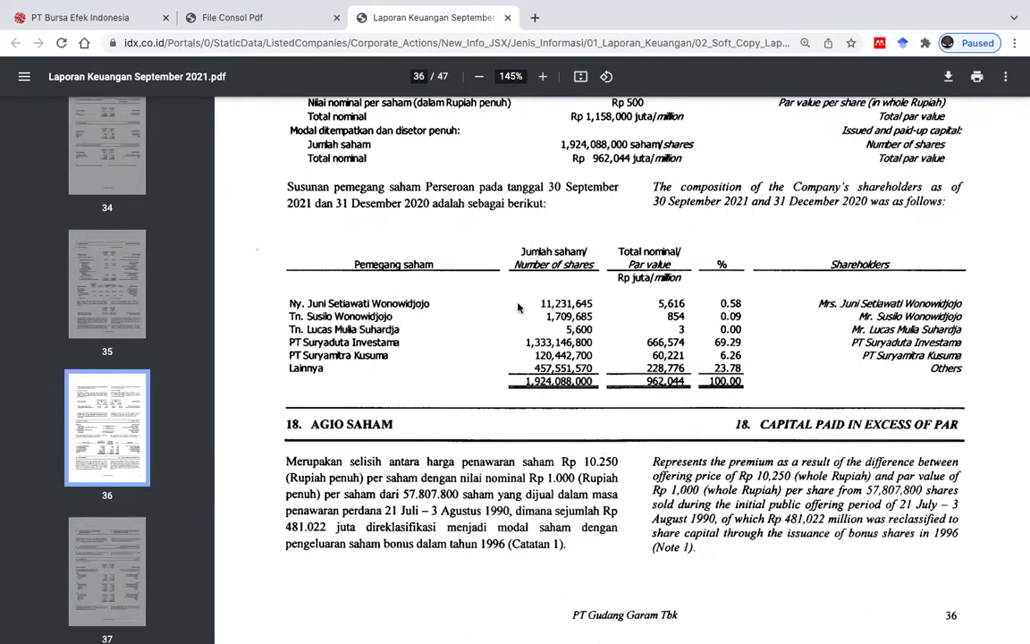
Step: Back in Excel, enter =11231645+1709685+5600 as Jumlah Saham yang Dimiliki Manajemen in N70 and apply the comma number format
key(ctrl+Left)
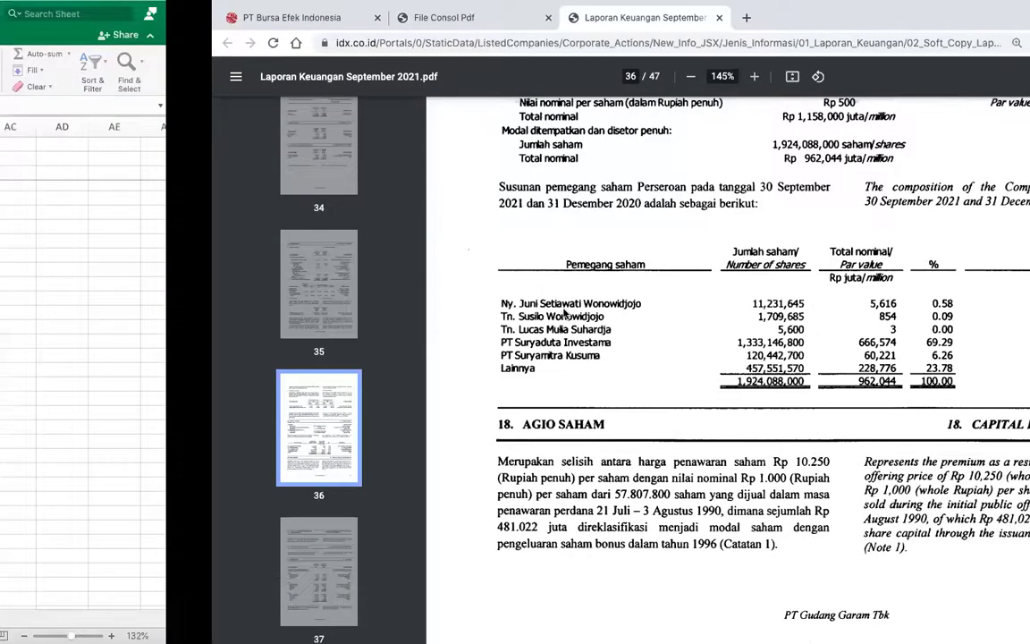
scroll(510, 522, left, 5)
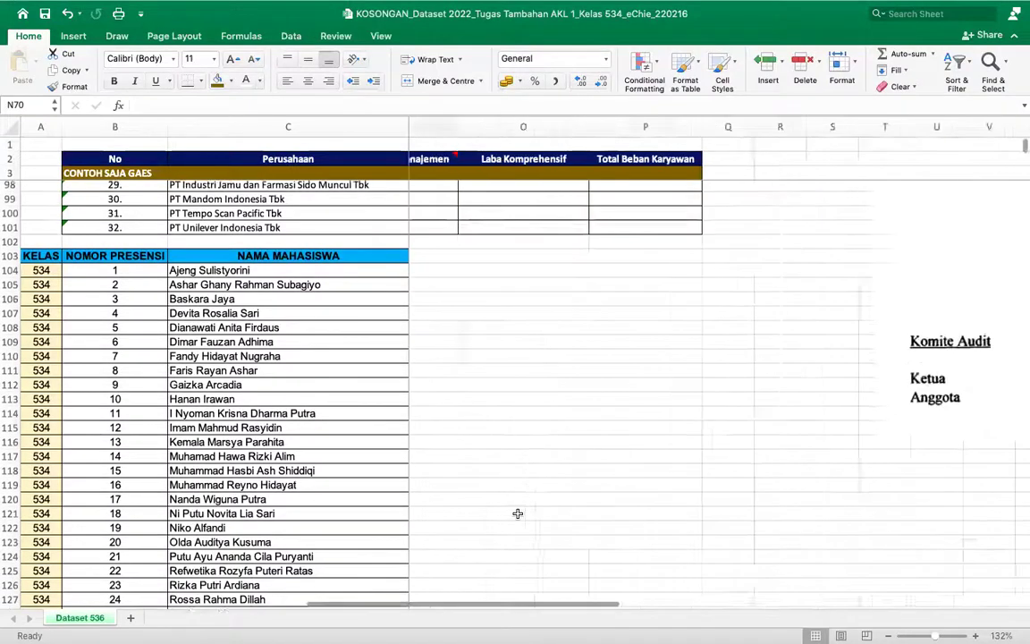
scroll(514, 517, up, 6)
scroll(518, 513, up, 2)
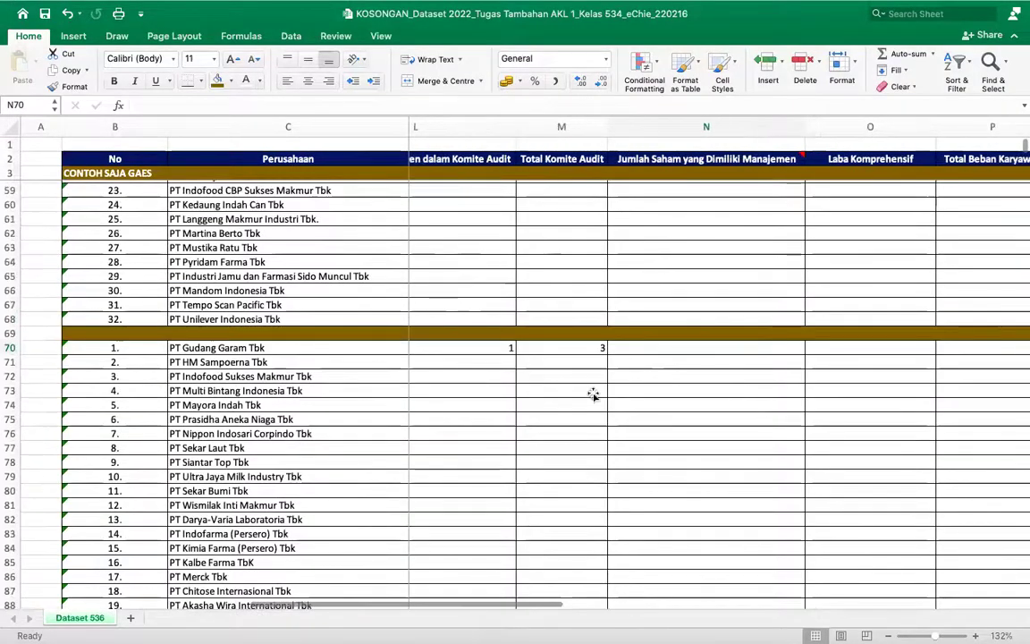
click(611, 363)
text(=112)
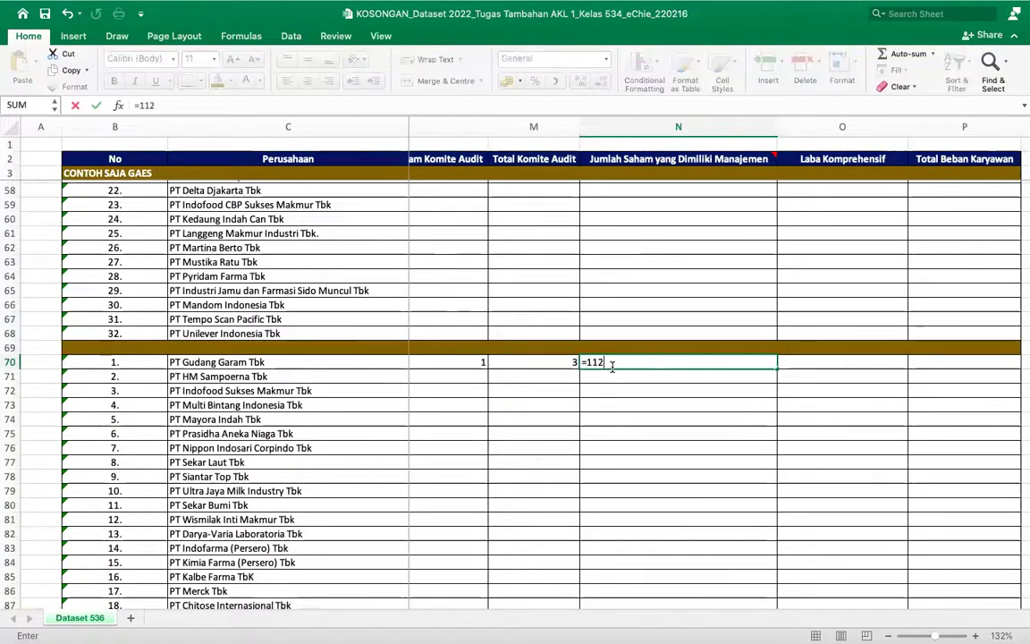
text(31645+)
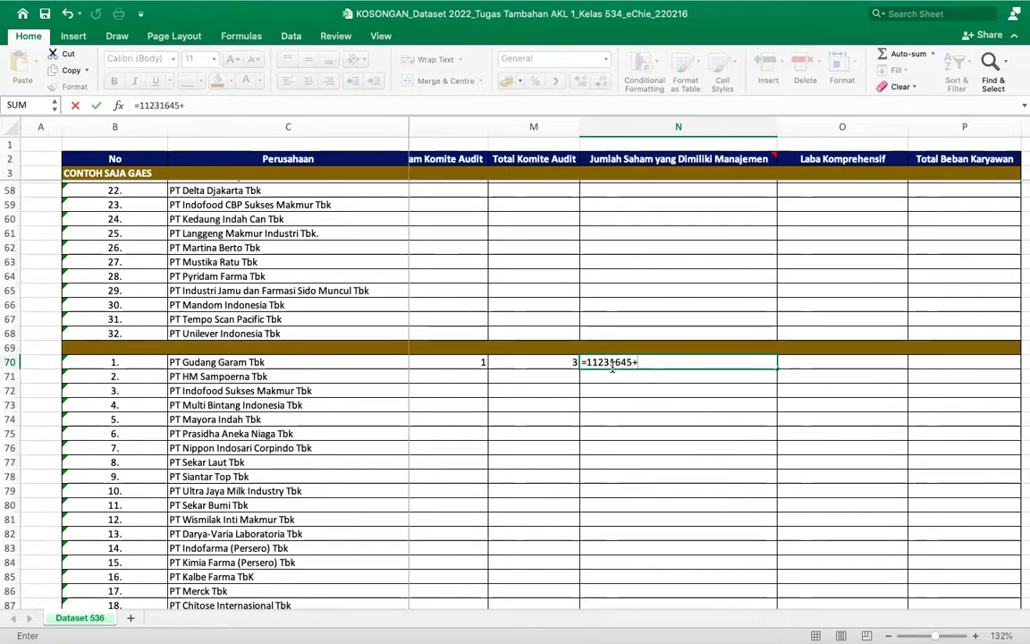
key(ctrl+Right)
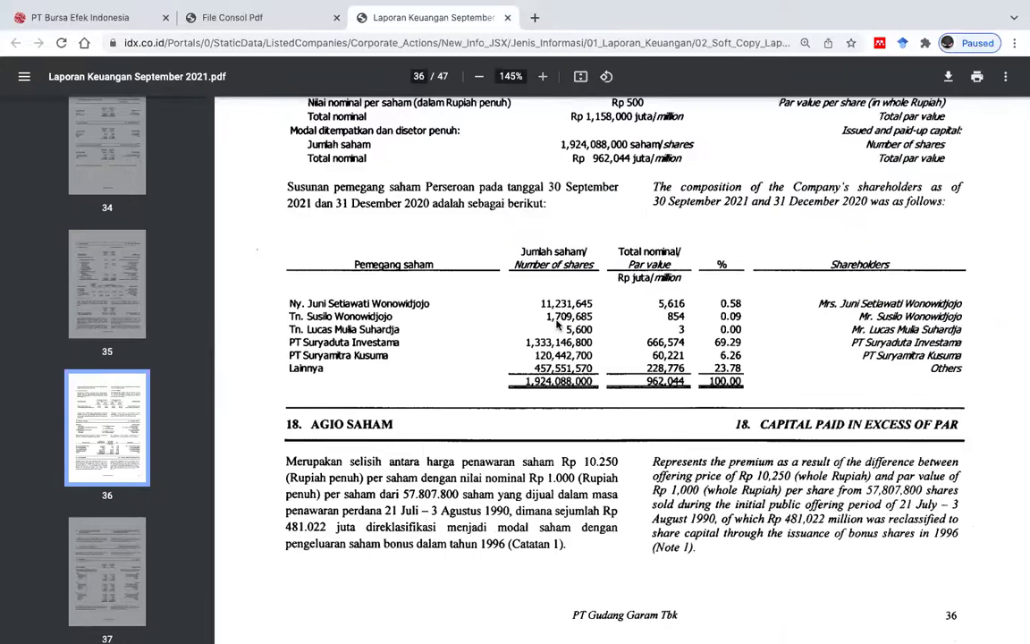
key(ctrl+Left)
text(+1)
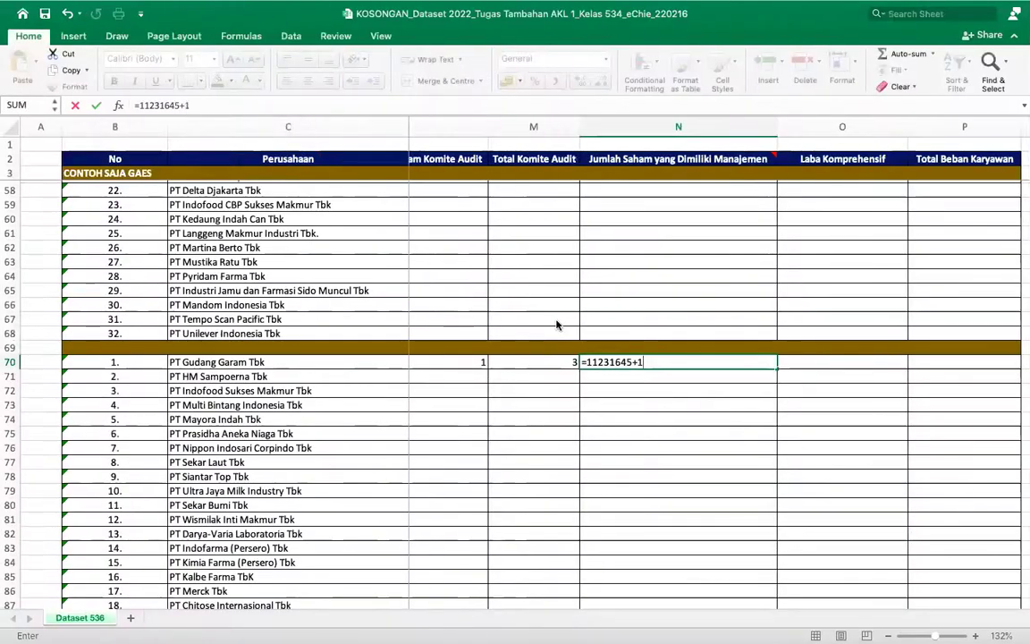
text(709685+)
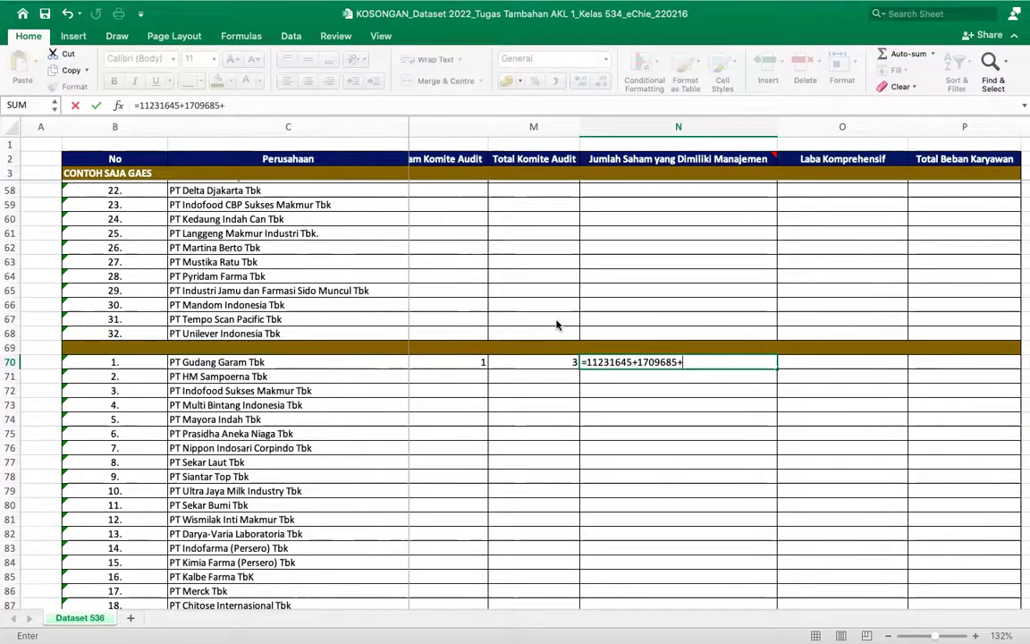
key(ctrl+Right)
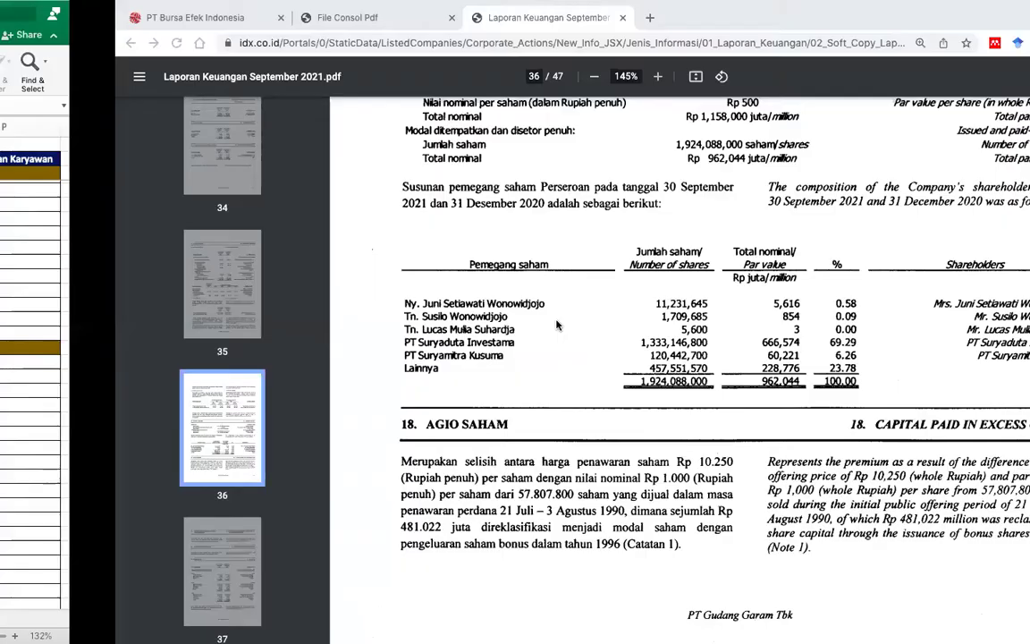
key(ctrl+Left)
text(+5600)
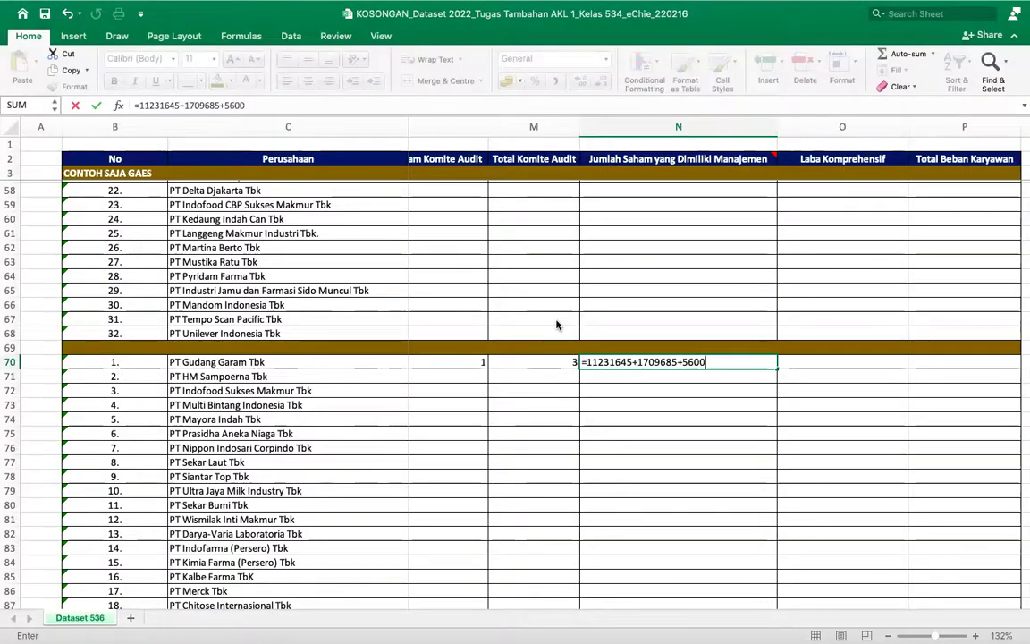
key(Return)
key(Up)
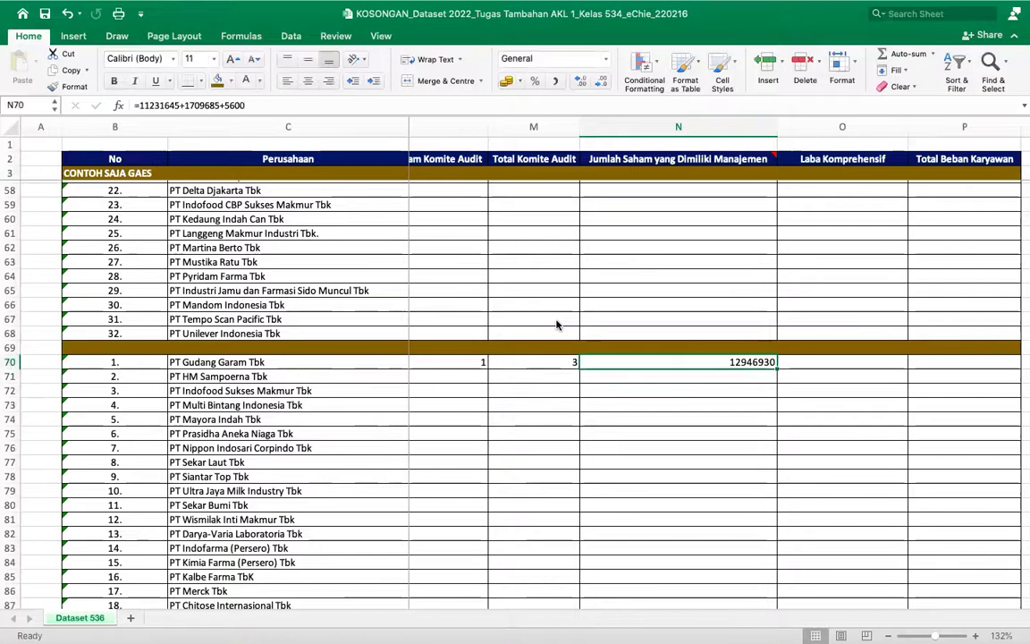
click(556, 81)
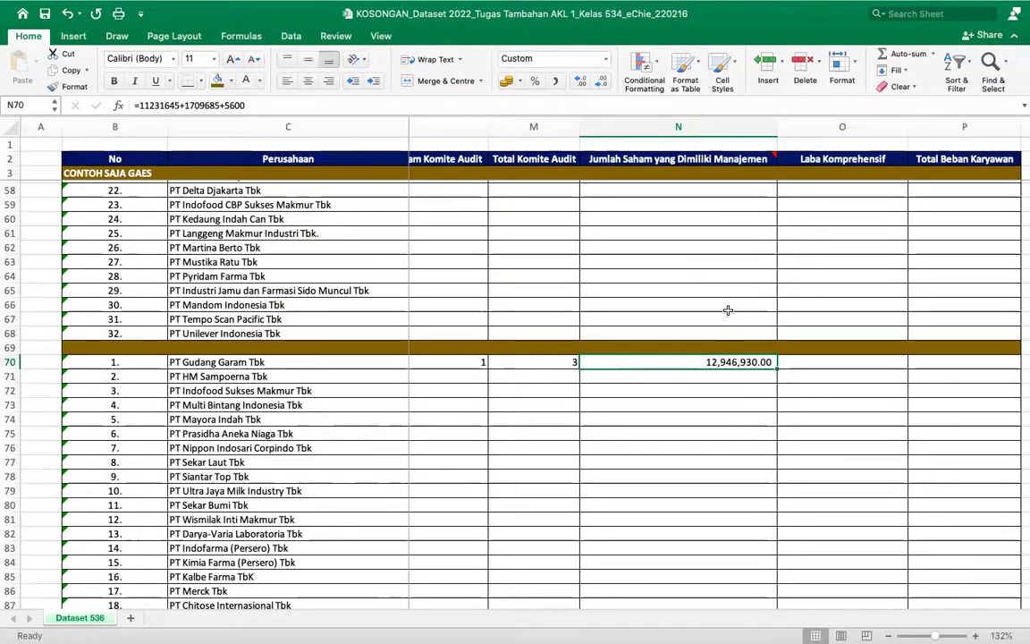
Step: Select O70 for Laba Komprehensif, switch to the report PDF and look up the September 2021 total comprehensive income in the profit or loss statement
key(Right)
key(ctrl+Right)
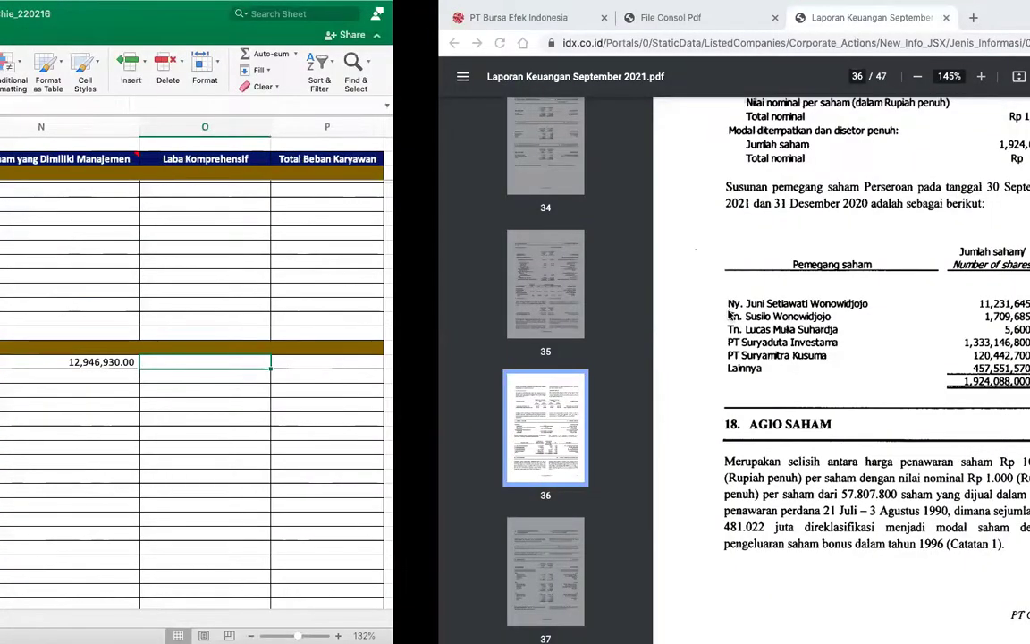
scroll(729, 315, up, 20)
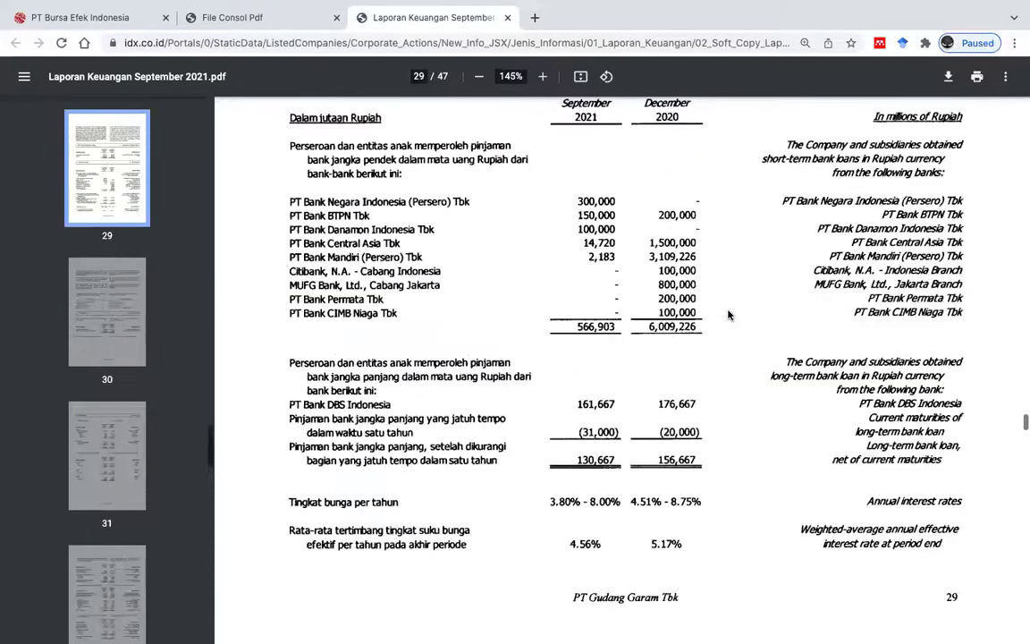
scroll(728, 315, up, 10)
scroll(729, 315, up, 15)
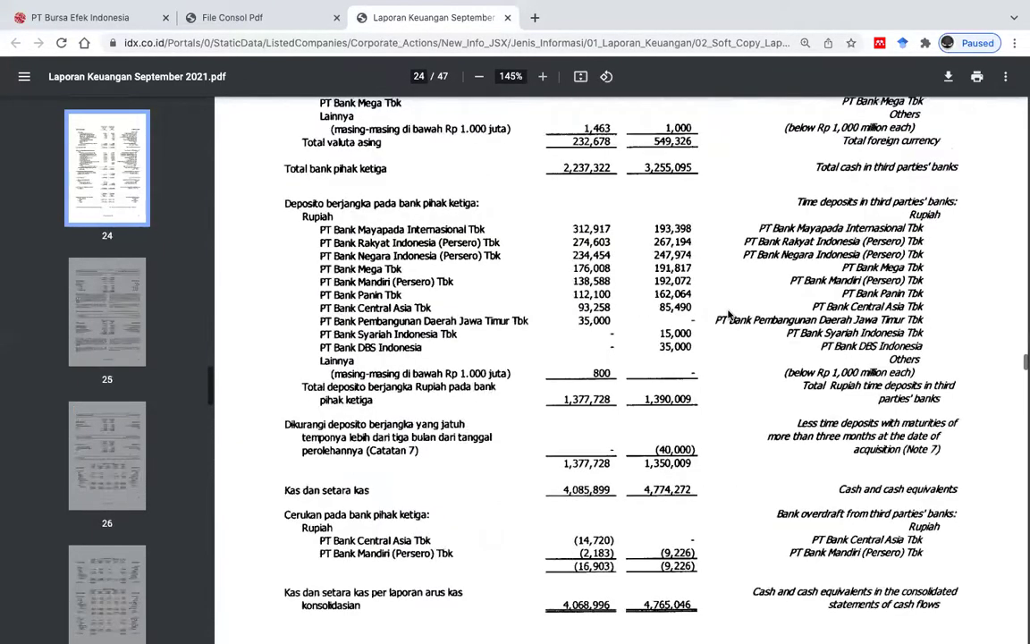
scroll(728, 314, up, 15)
scroll(729, 313, up, 15)
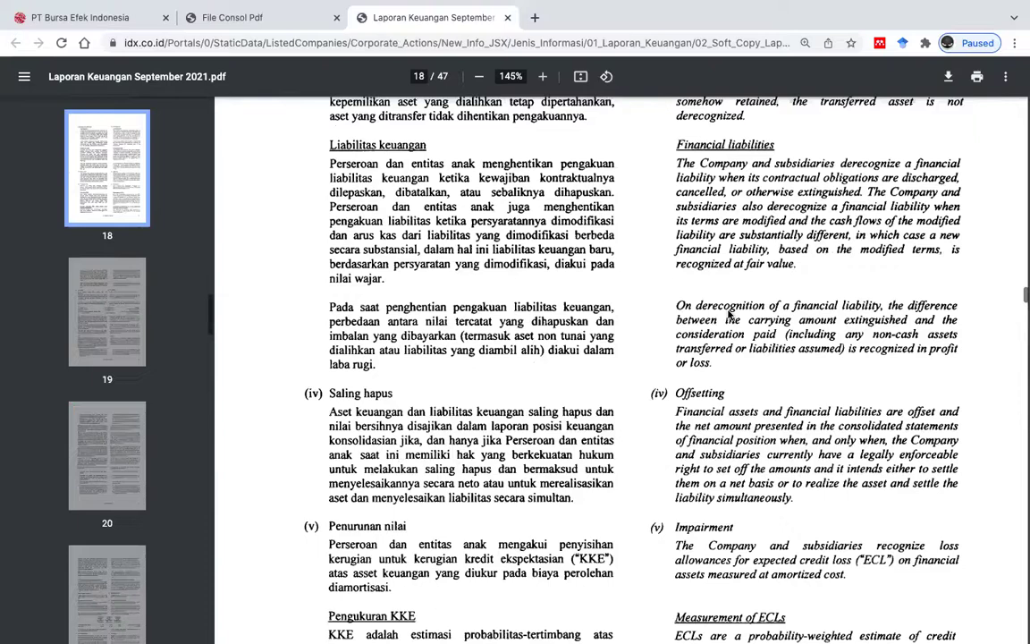
scroll(729, 313, up, 20)
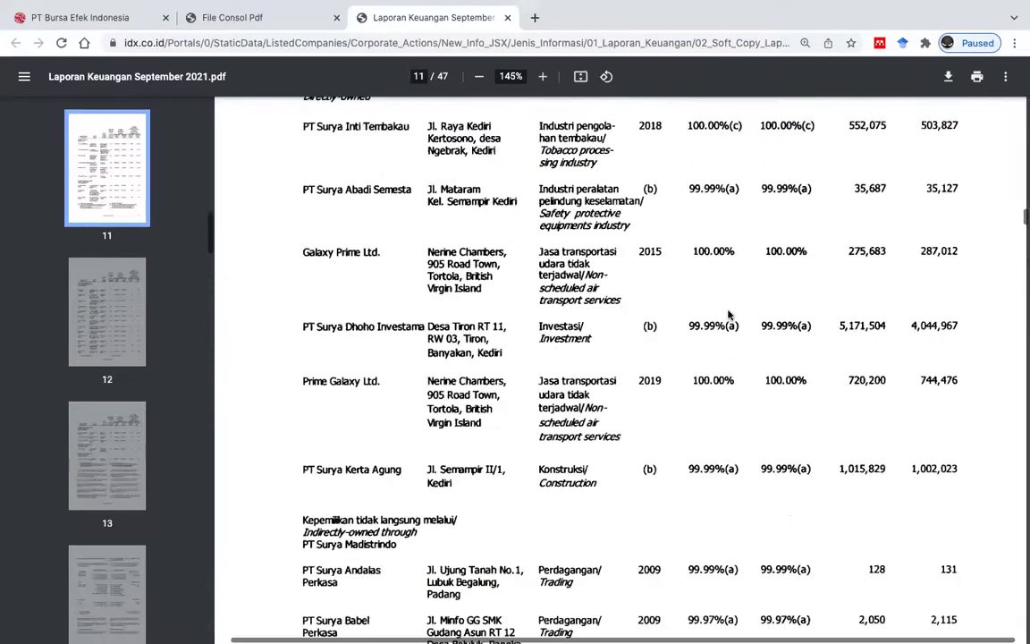
scroll(729, 315, up, 10)
scroll(729, 314, up, 12)
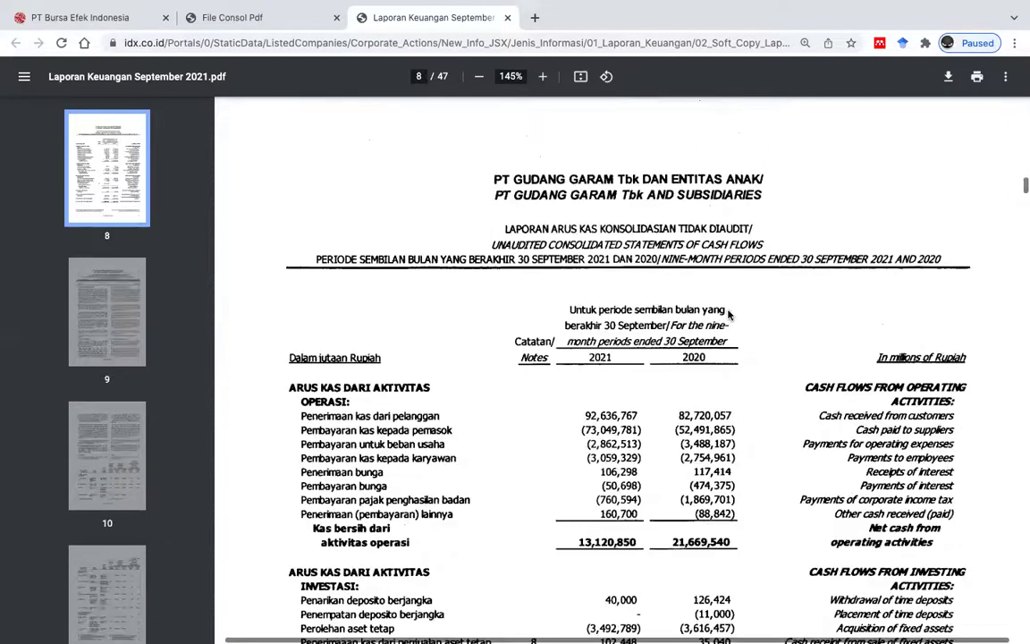
scroll(728, 315, up, 10)
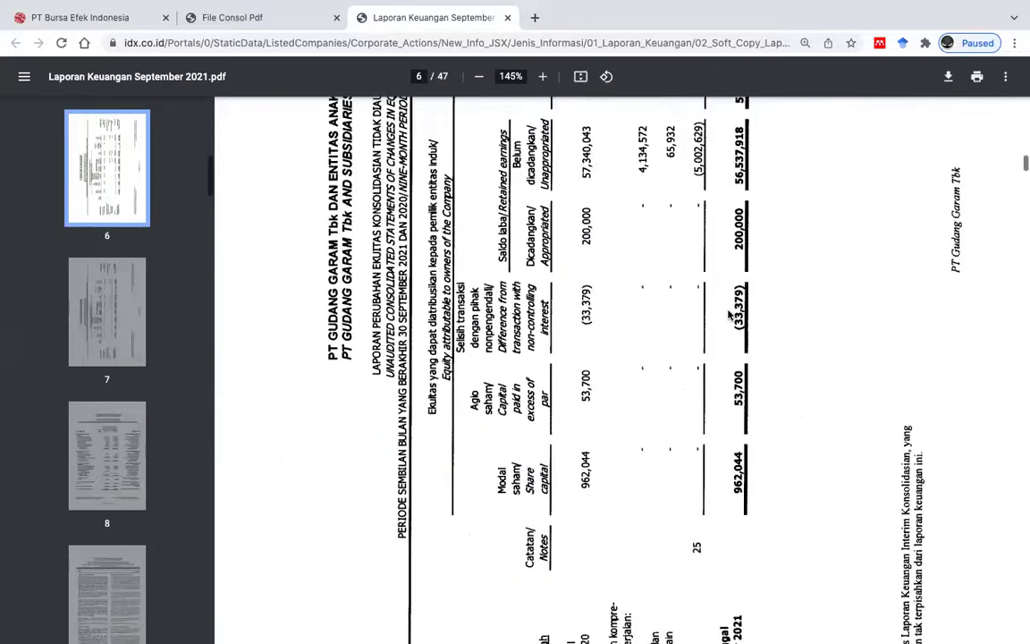
scroll(729, 314, up, 3)
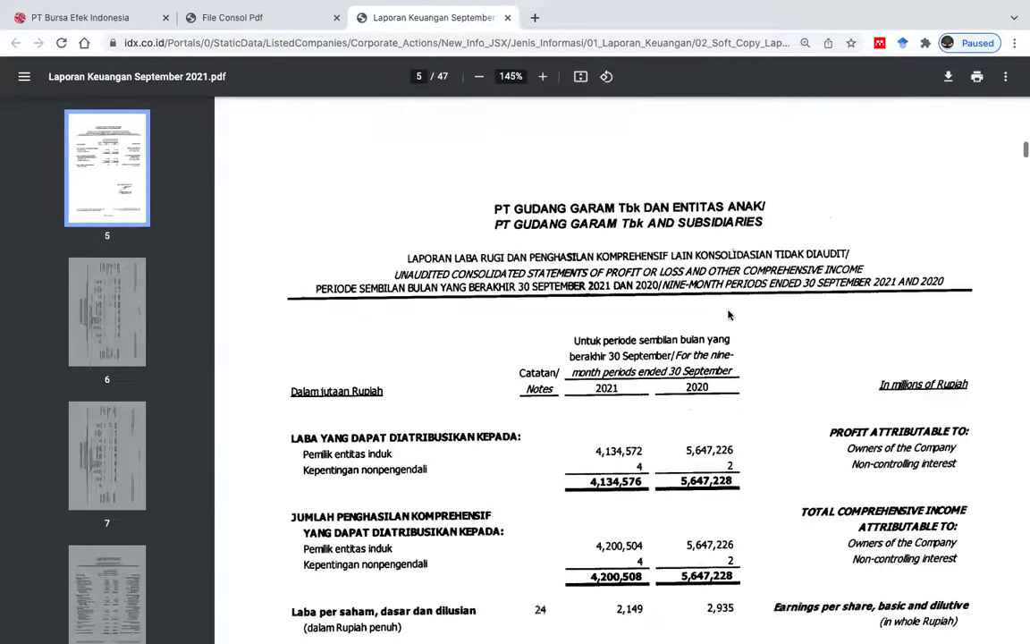
scroll(728, 314, down, 3)
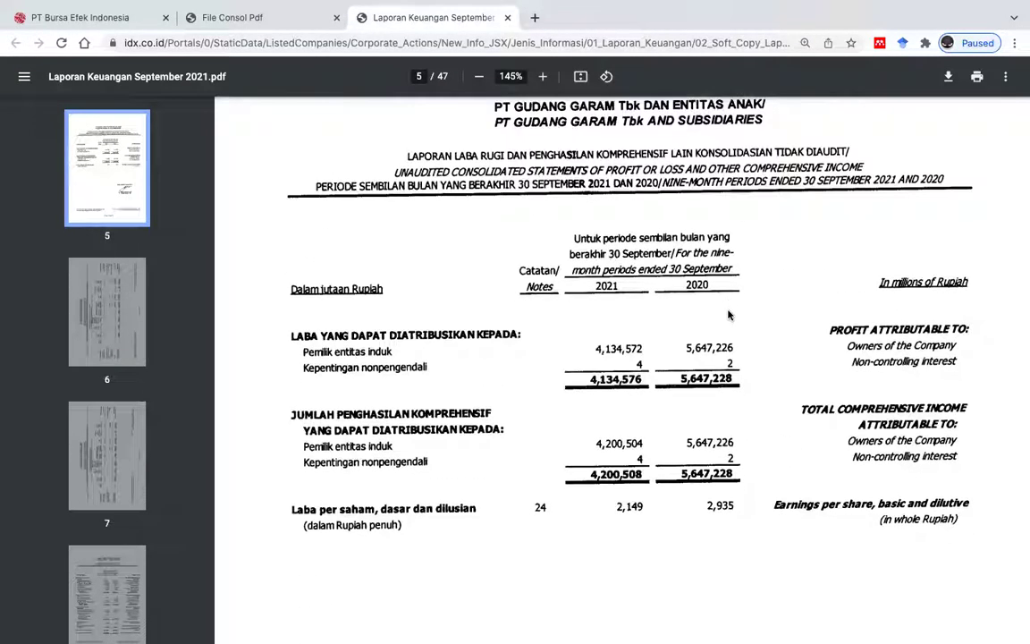
scroll(729, 315, up, 2)
scroll(729, 315, up, 10)
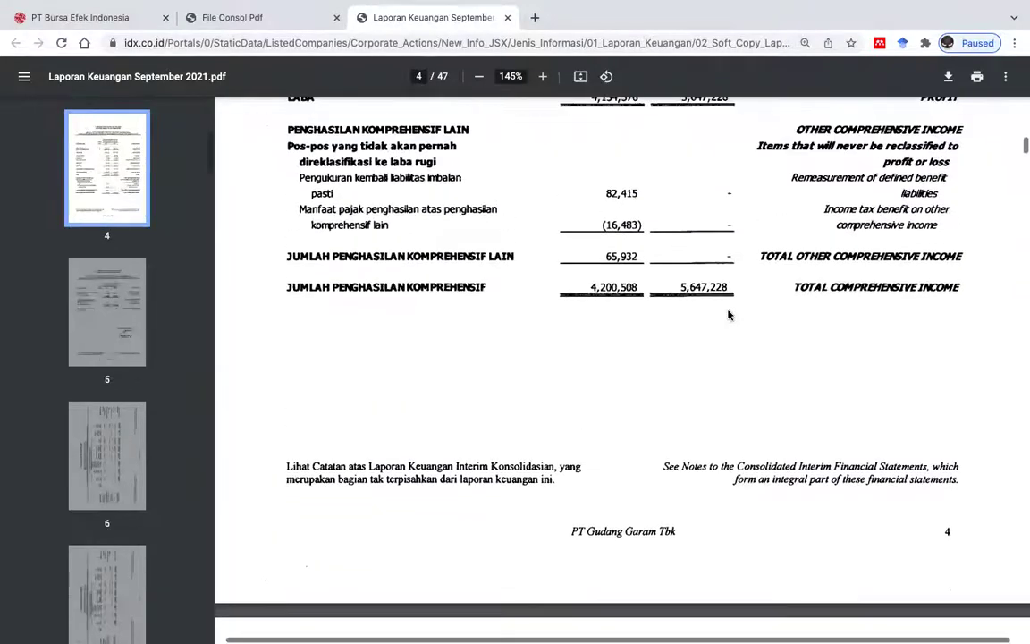